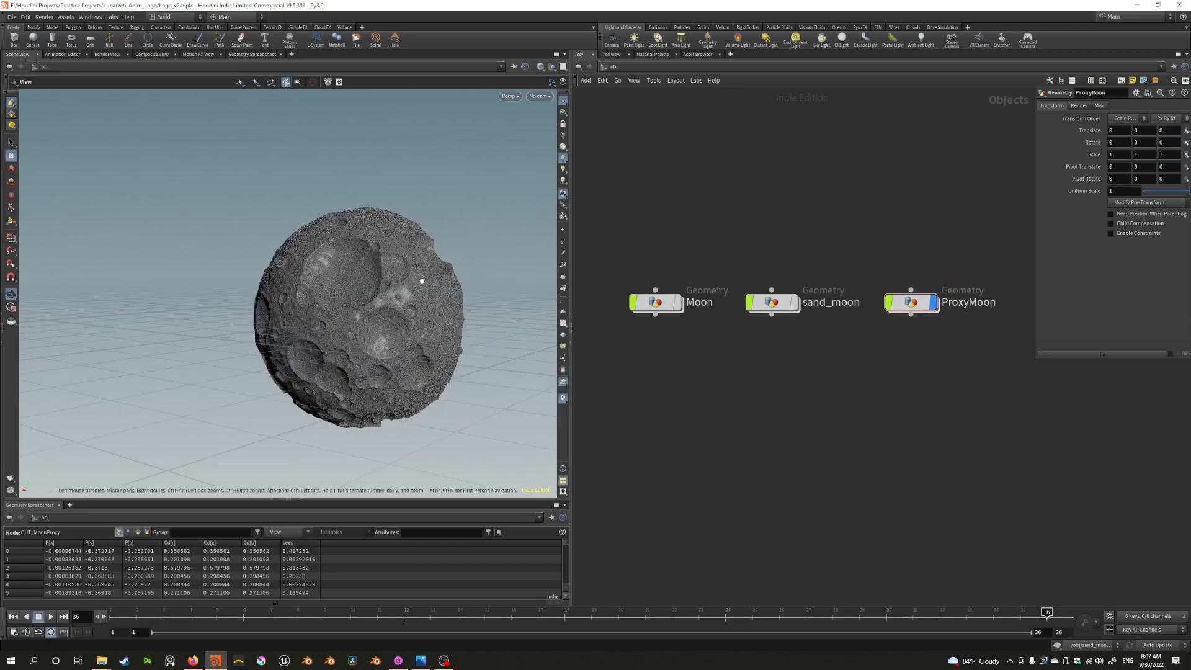
Hide the ProxyMoon object, display the Moon object instead and open its geometry network
scroll(417, 300, up, 10)
scroll(420, 301, down, 10)
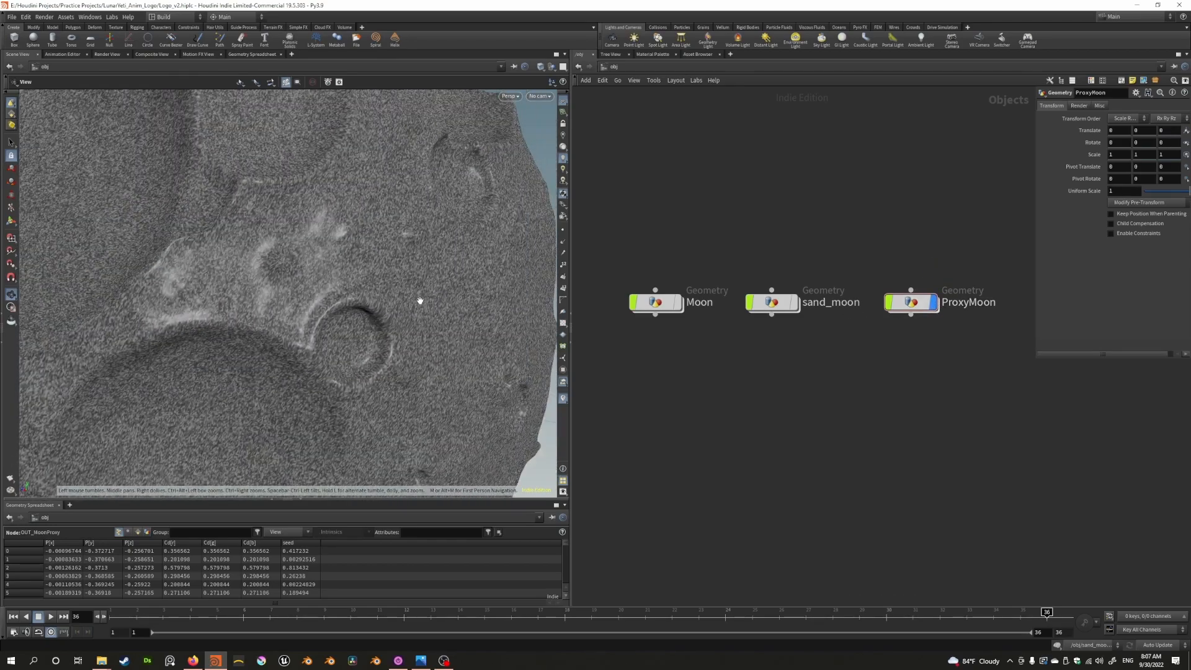
drag(421, 282, 331, 257)
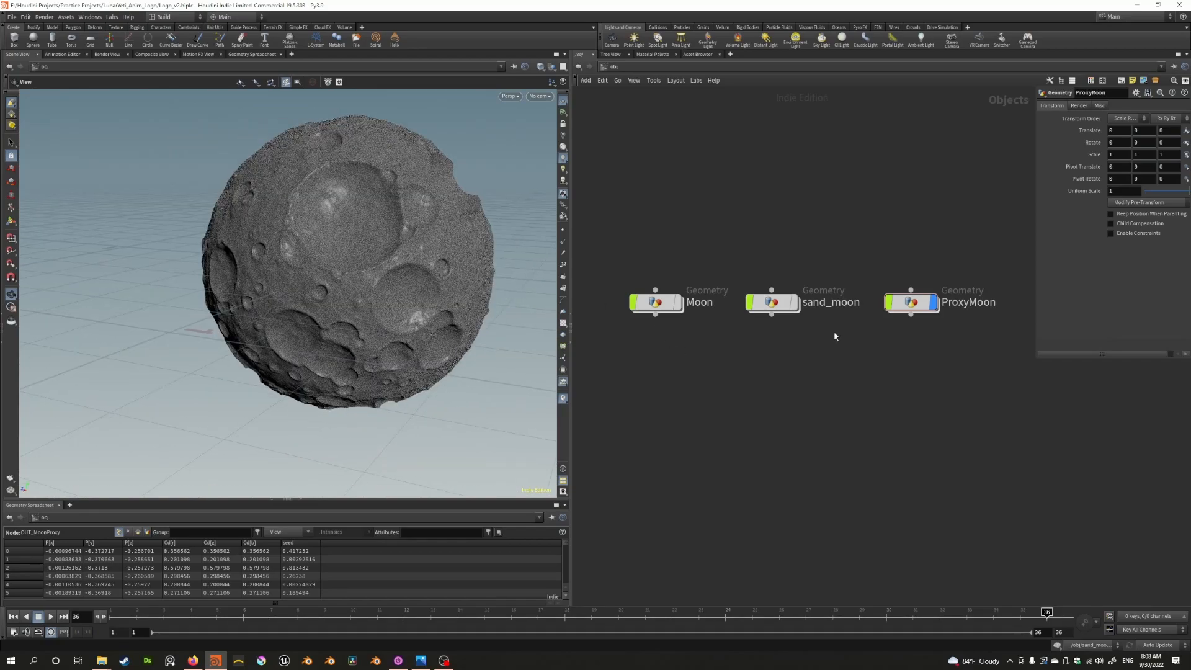
click(934, 302)
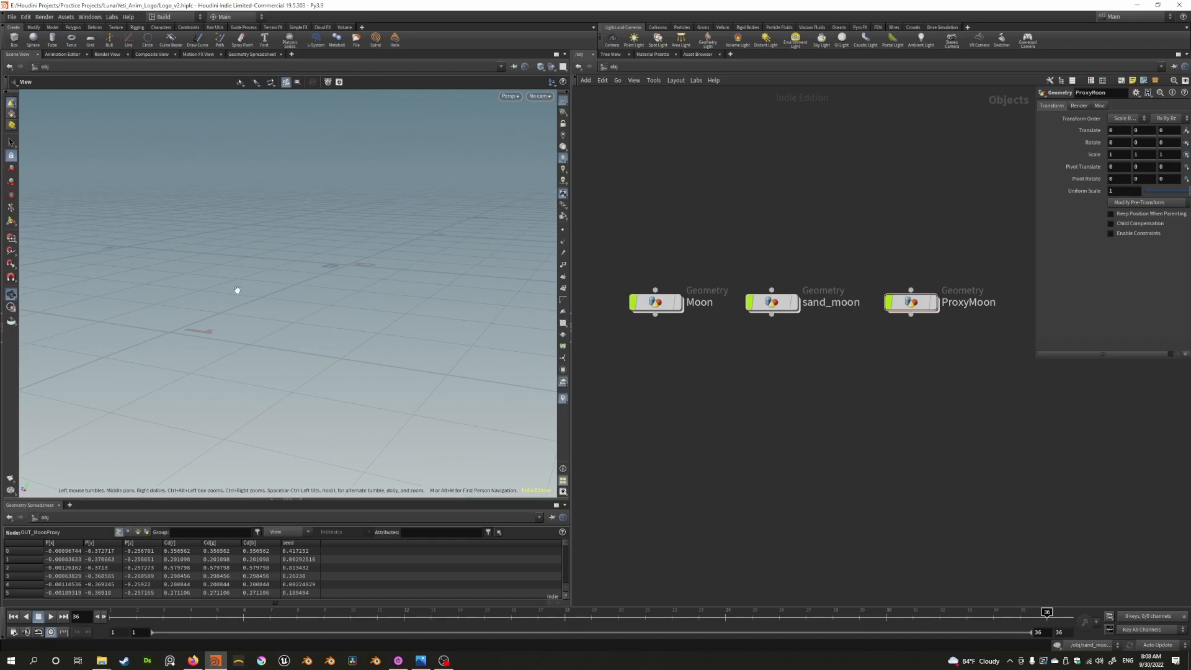
mouse_move(682, 307)
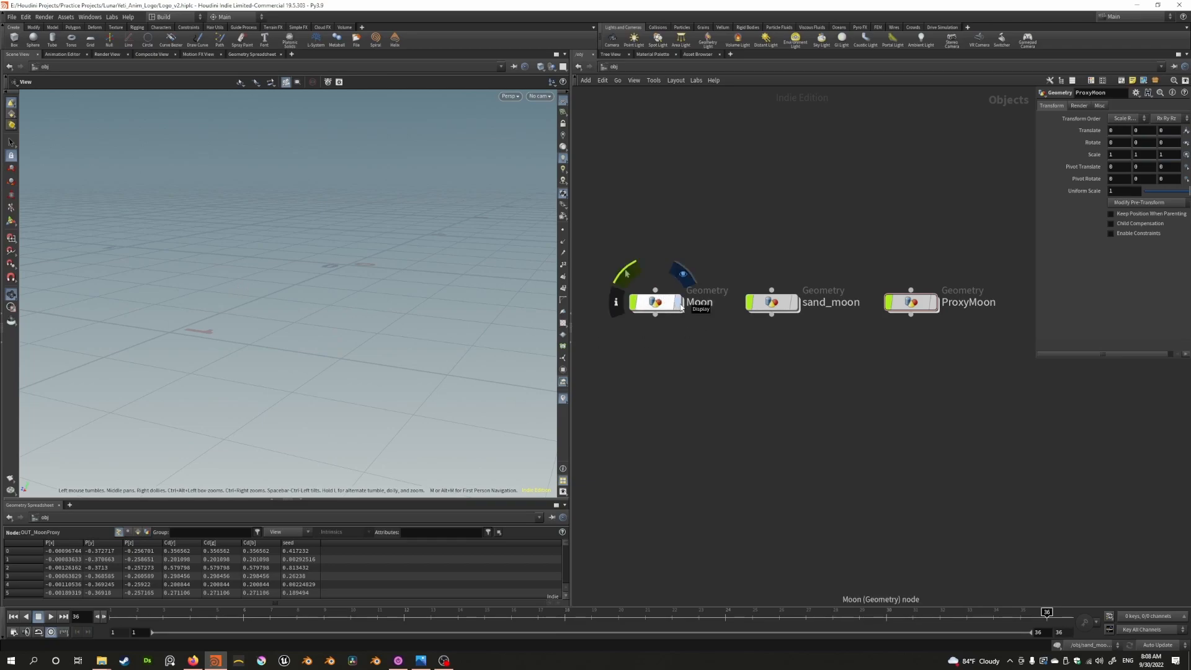
click(681, 307)
double_click(656, 302)
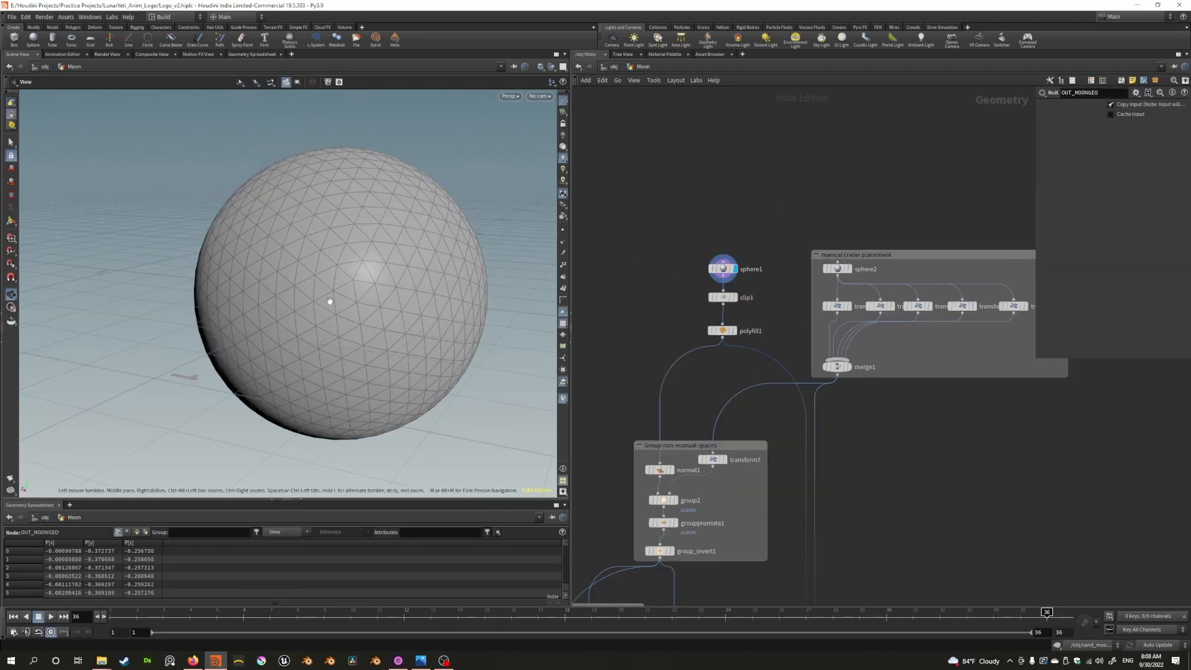
scroll(492, 263, down, 1)
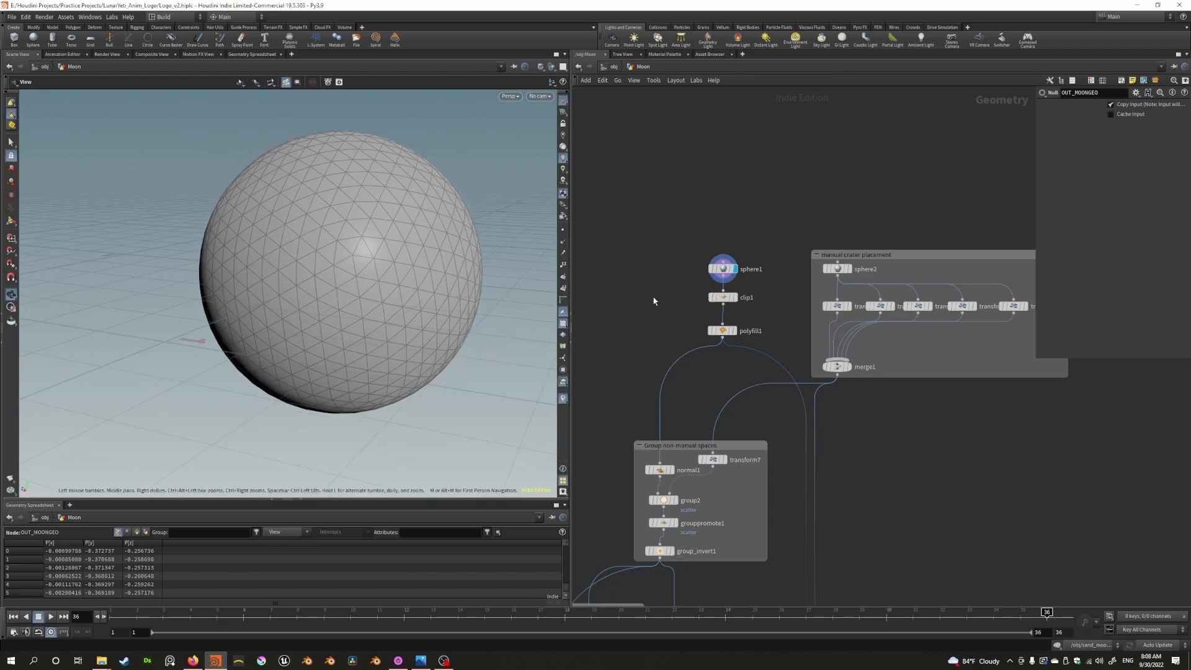
View the Lunar Yeti logo image as the reference for the crater layout and close it
click(420, 663)
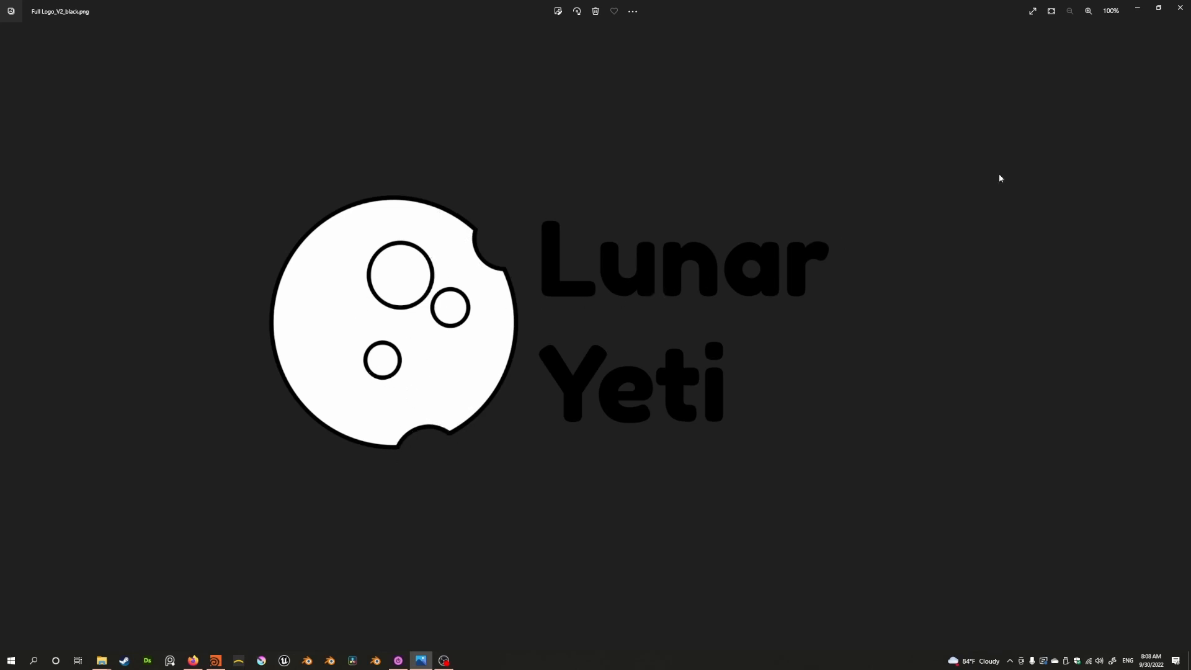
click(1180, 7)
mouse_move(294, 302)
mouse_down()
mouse_move(297, 265)
mouse_move(307, 277)
mouse_move(294, 292)
mouse_up()
Widen the 3D viewport and select the sphere1 node to show its parameters
middle_drag(678, 271, 608, 257)
drag(570, 209, 630, 191)
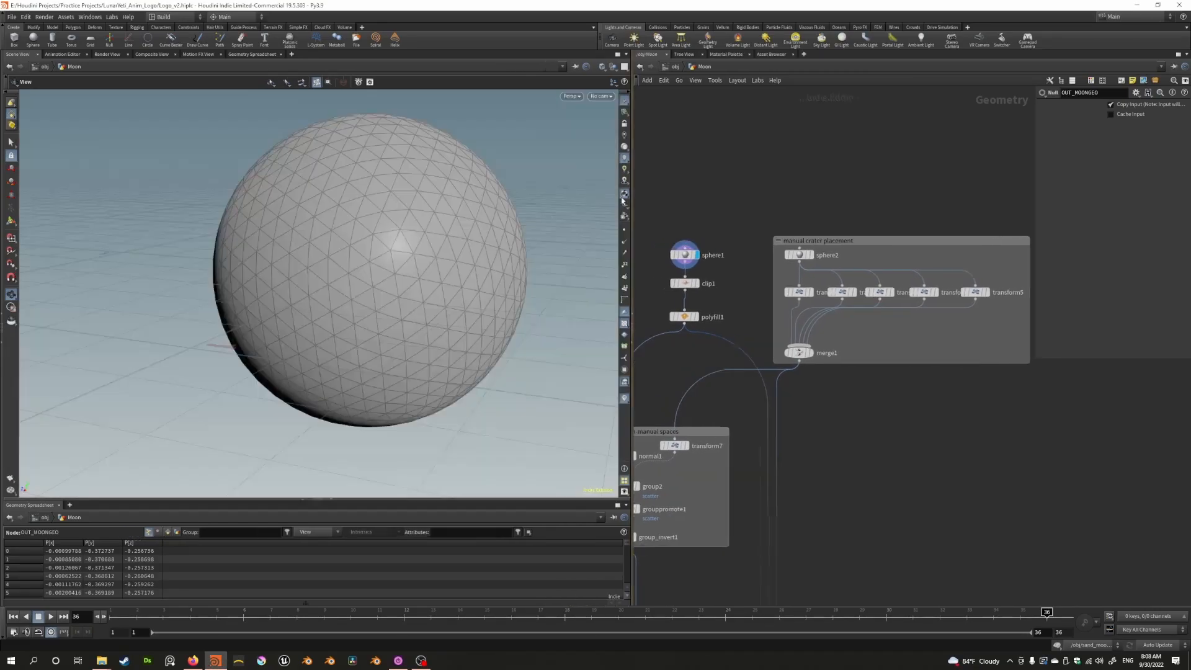
click(688, 263)
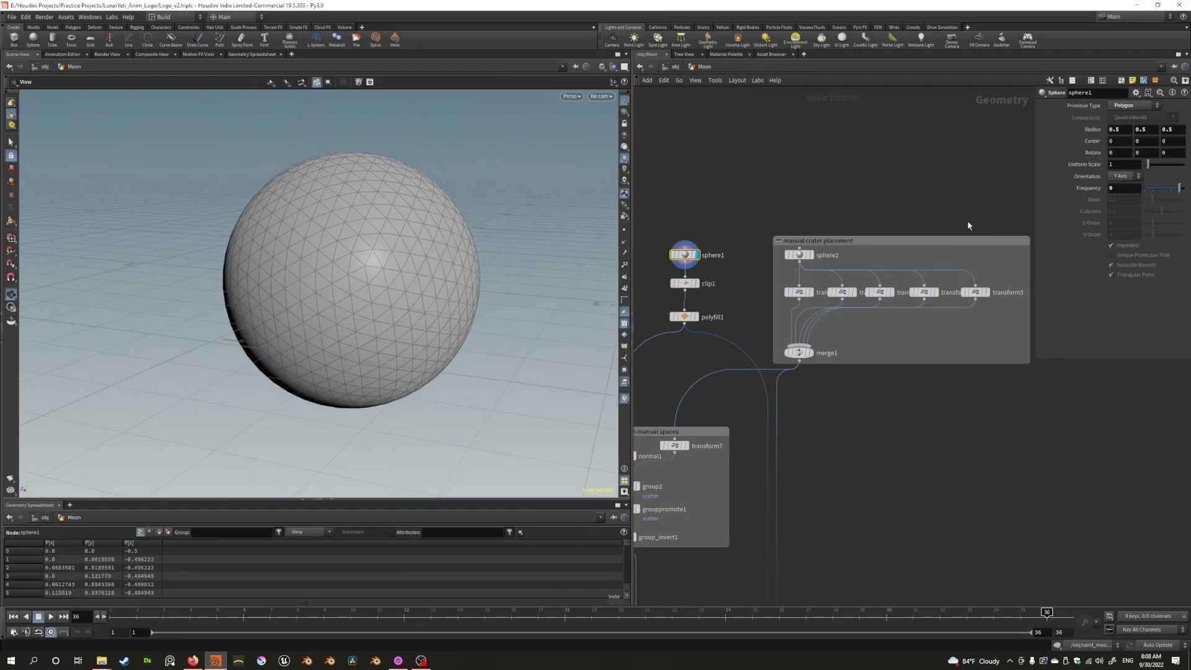
drag(497, 183, 417, 214)
Display the clip1 result, show its parameters and examine the clipping plane and cut sphere from several sides
click(698, 284)
click(687, 284)
key(Return)
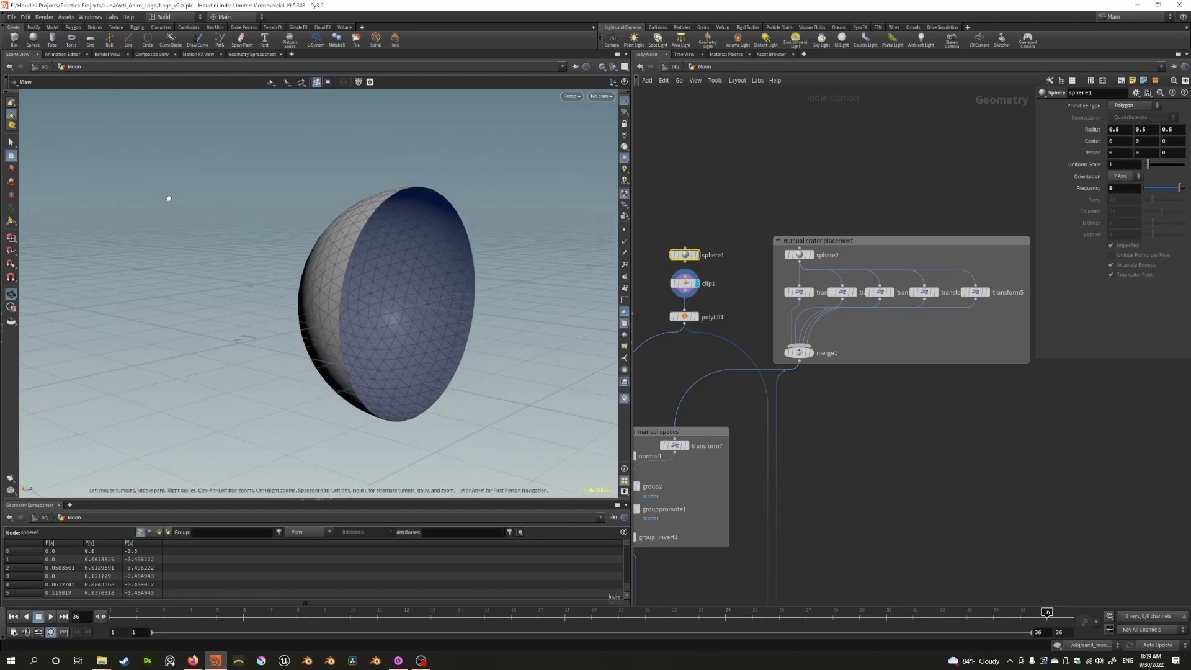
drag(168, 199, 180, 228)
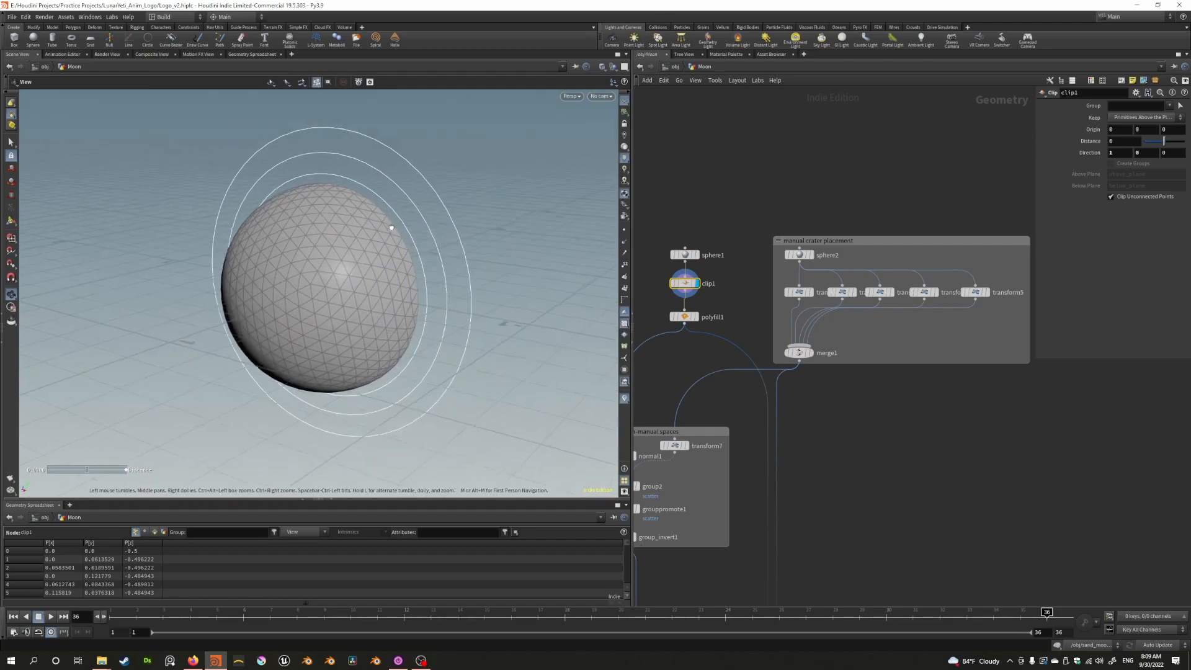
drag(323, 205, 337, 245)
key(Return)
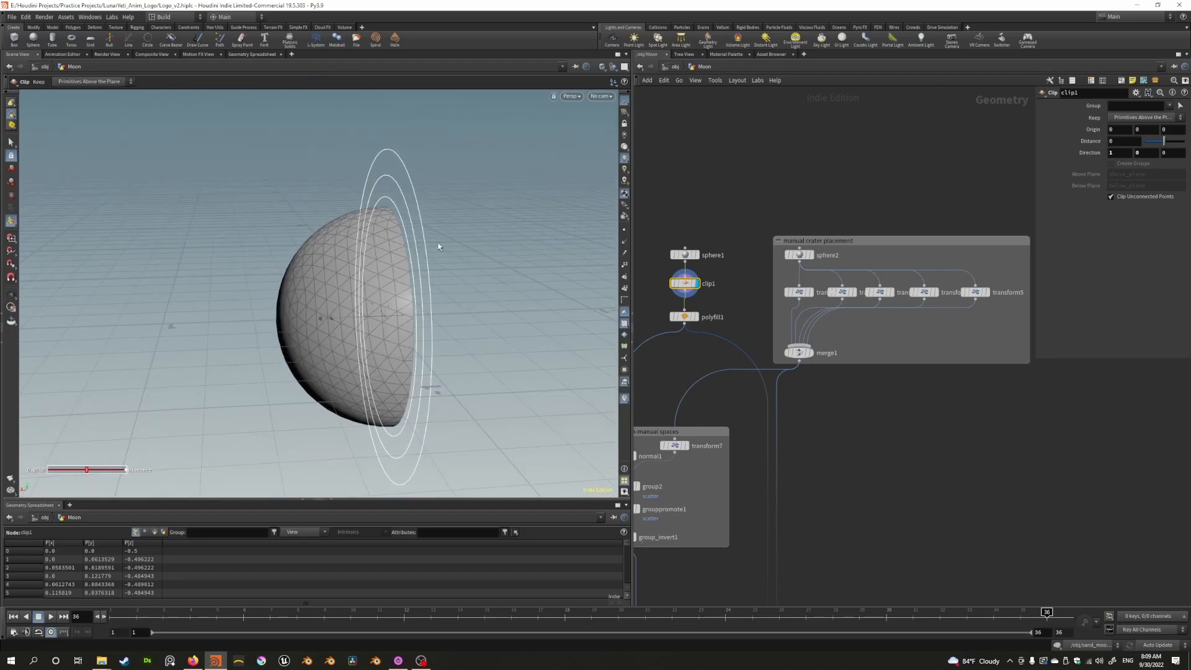
drag(437, 233, 458, 359)
key(Escape)
drag(483, 311, 350, 244)
key(Return)
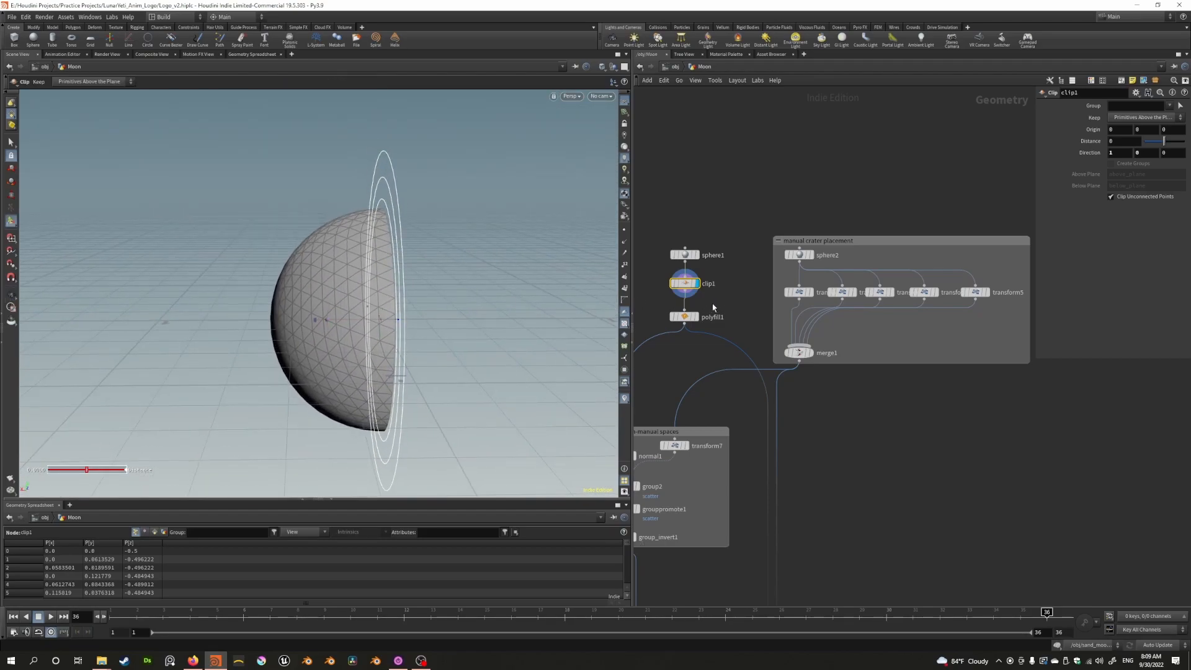
Display polyfill1 and examine the cap over the sphere's cut side
click(696, 317)
alt+drag(505, 285, 372, 266)
alt+drag(350, 357, 579, 292)
Look over the moon network from the base sphere down to OUT_MOONGEO while examining the capped half sphere
middle_drag(697, 360, 736, 292)
scroll(737, 293, down, 2)
middle_drag(769, 371, 755, 221)
middle_drag(743, 396, 776, 338)
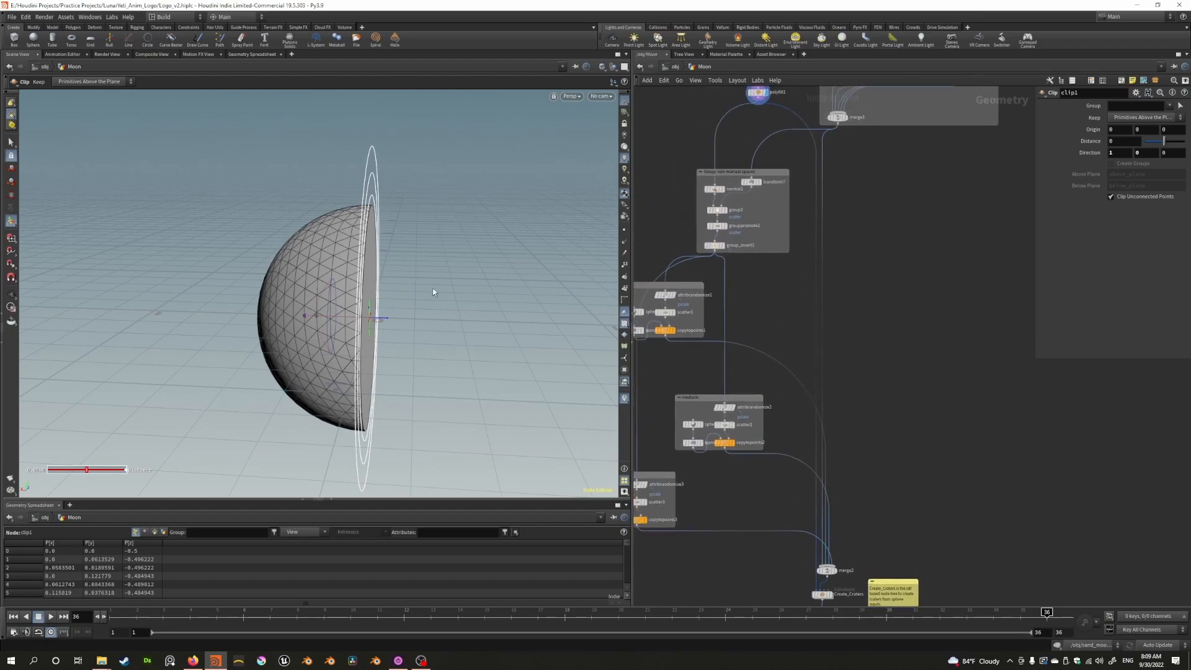
key(Escape)
mouse_move(430, 274)
mouse_down()
mouse_move(395, 253)
mouse_move(425, 311)
mouse_move(390, 233)
mouse_move(443, 276)
mouse_up()
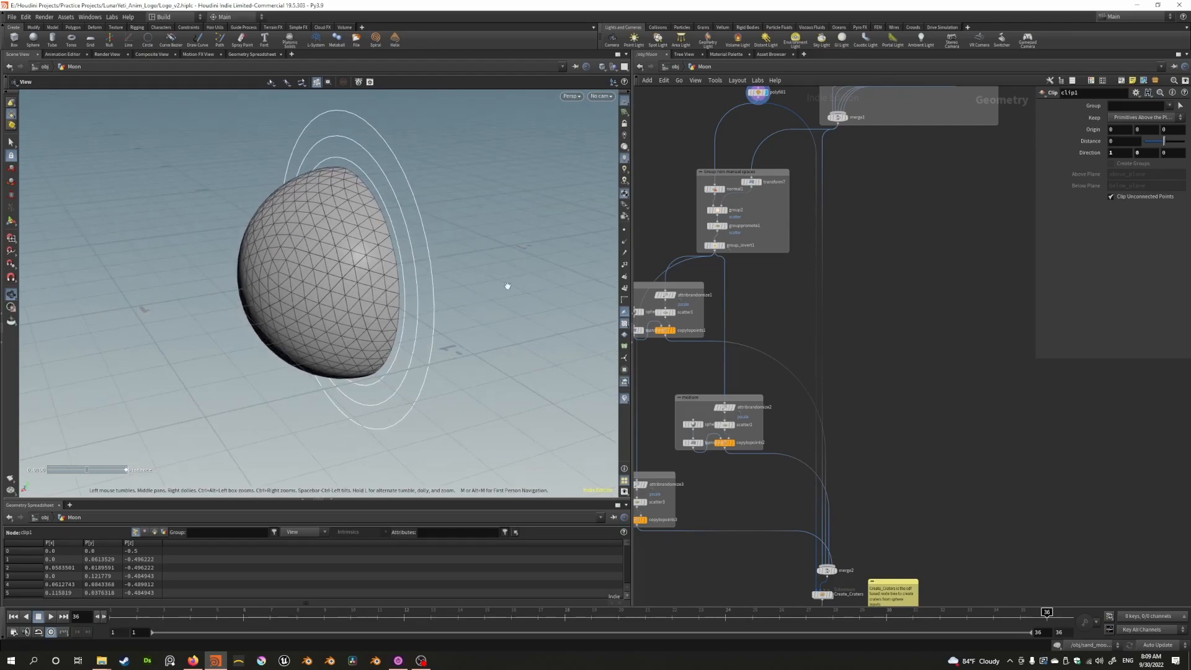
key(Escape)
drag(332, 286, 449, 272)
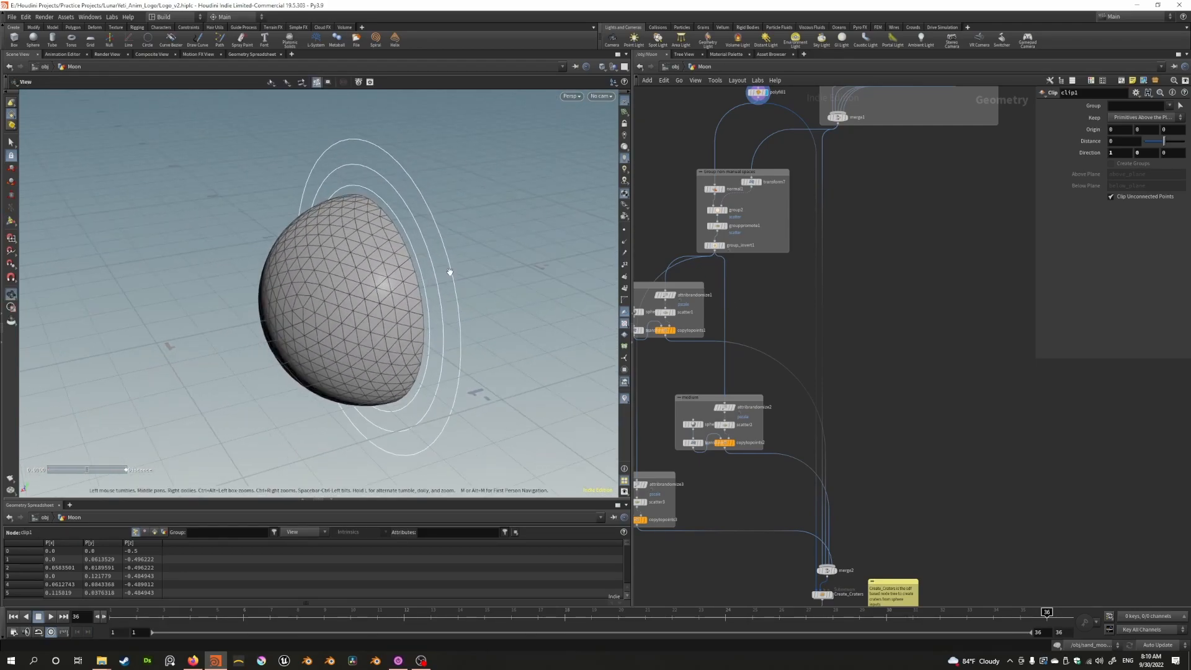
middle_drag(789, 285, 774, 416)
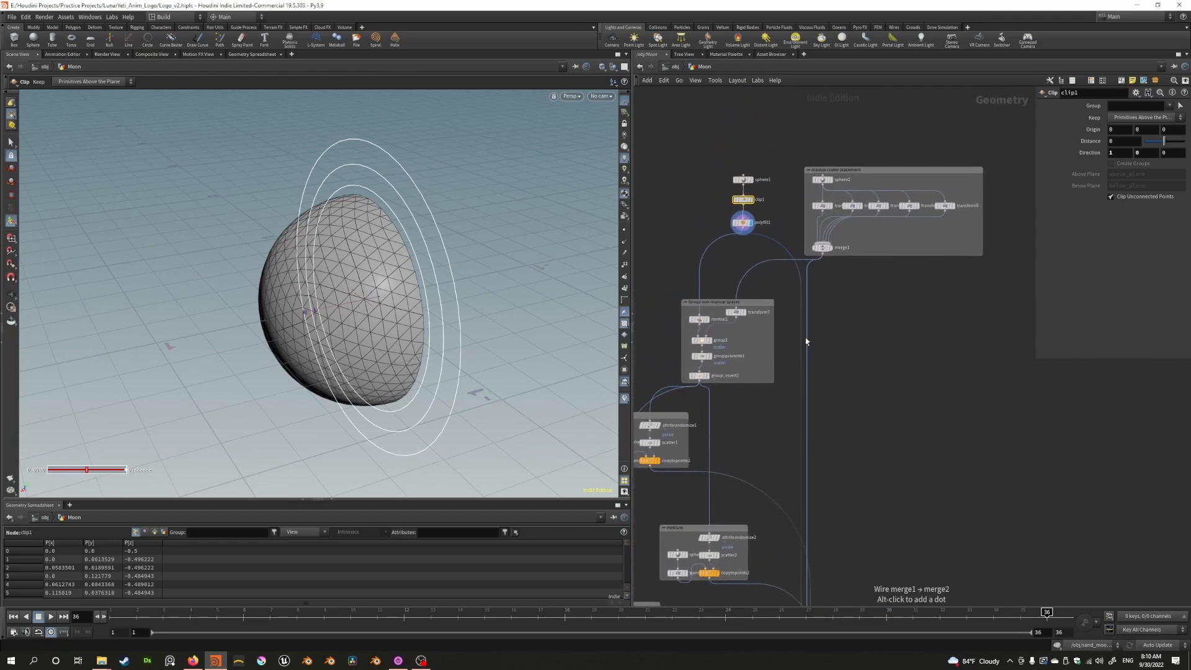
key(Escape)
drag(335, 264, 490, 267)
key(Return)
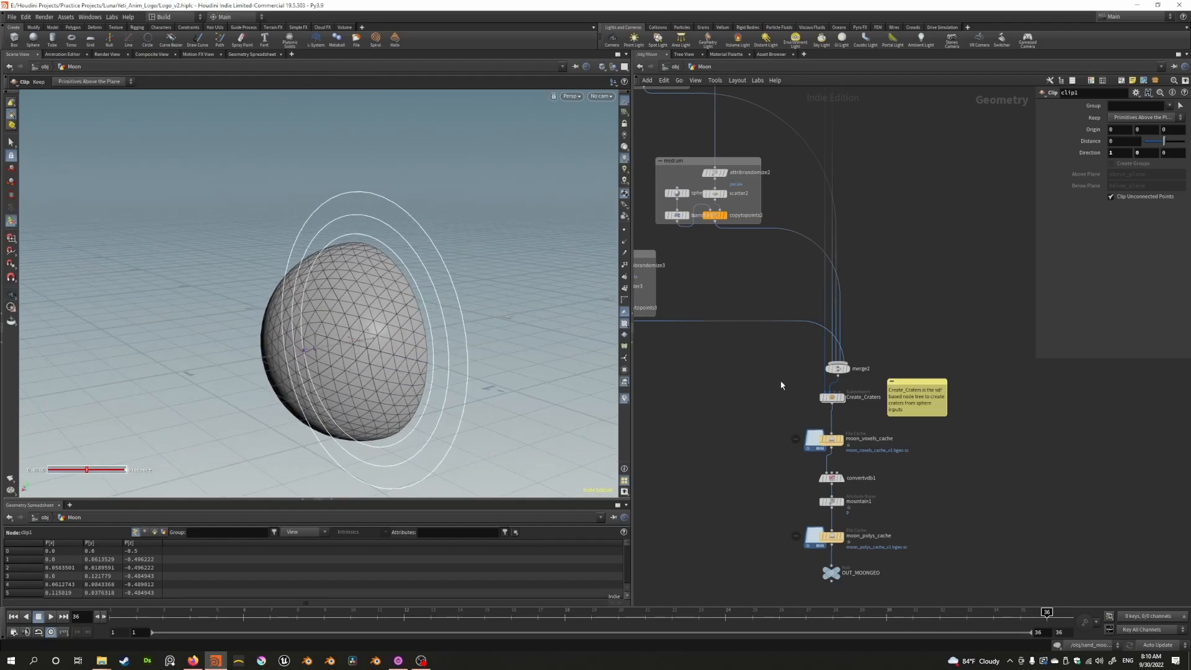
alt+drag(481, 247, 431, 191)
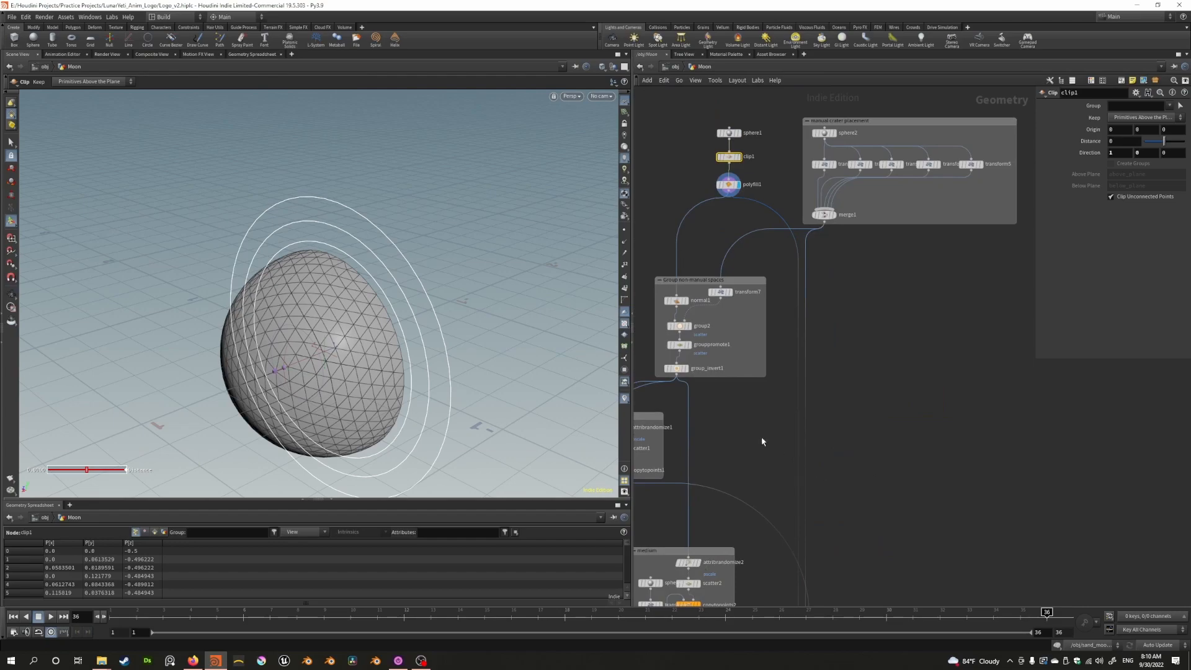
middle_drag(768, 371, 738, 463)
alt+drag(417, 322, 383, 213)
alt+middle_drag(383, 213, 380, 199)
middle_drag(730, 470, 736, 245)
middle_drag(734, 497, 721, 280)
Select polyfill1 to show its fill parameters and examine the half sphere's rounded side
drag(790, 440, 800, 455)
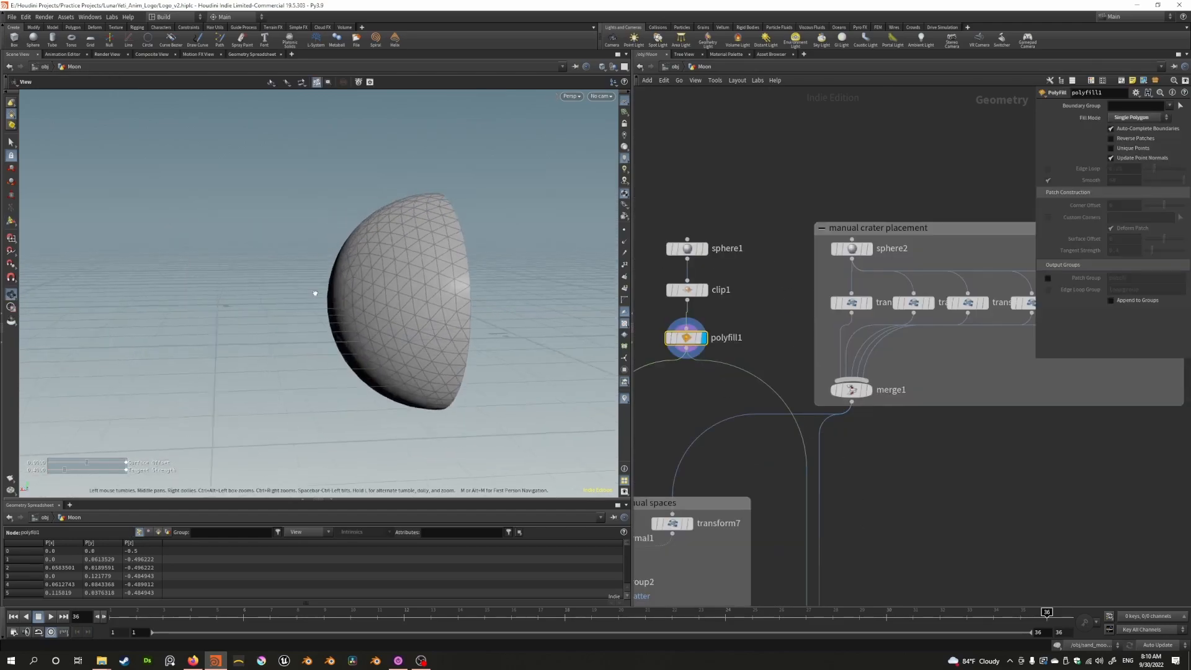
drag(314, 292, 421, 291)
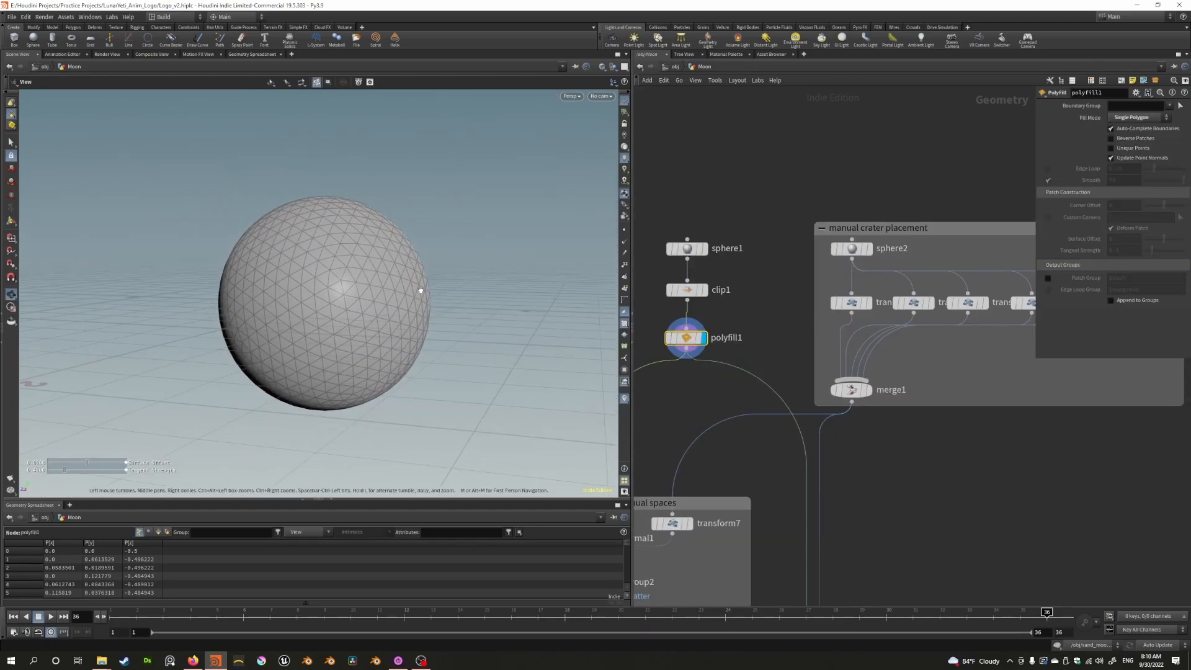
scroll(811, 444, down, 1)
Display sphere2 and transform1 in the manual crater placement group, and examine transform1's parameters and its flattened crater sphere
middle_drag(887, 459, 776, 405)
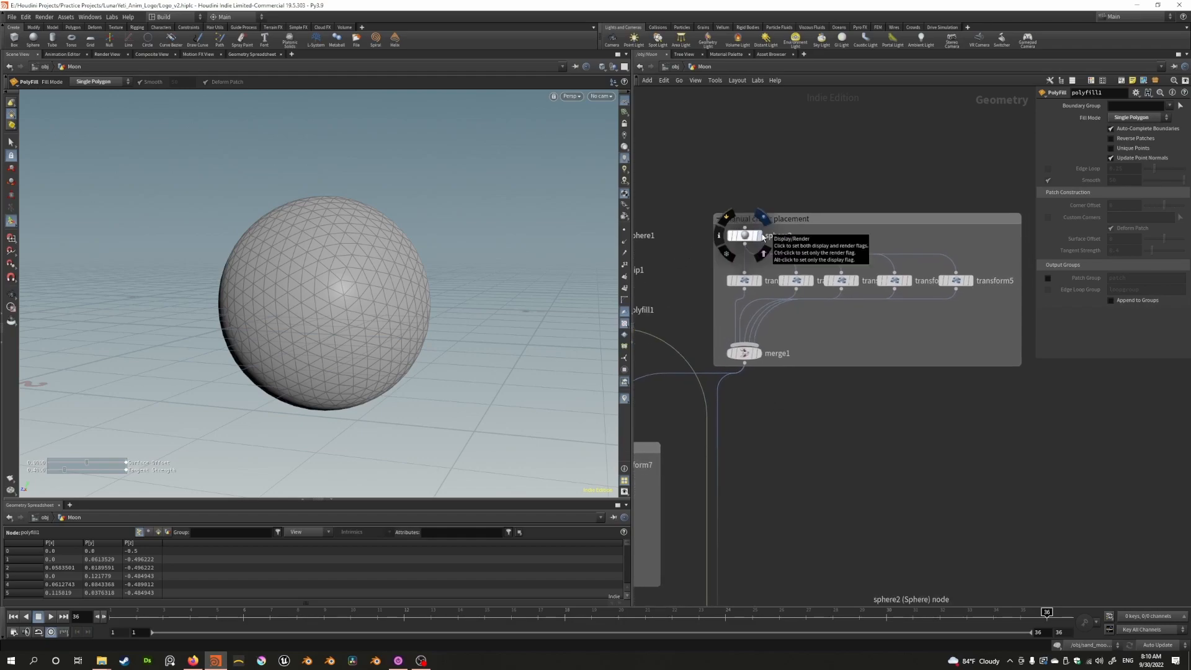
alt+drag(349, 274, 355, 304)
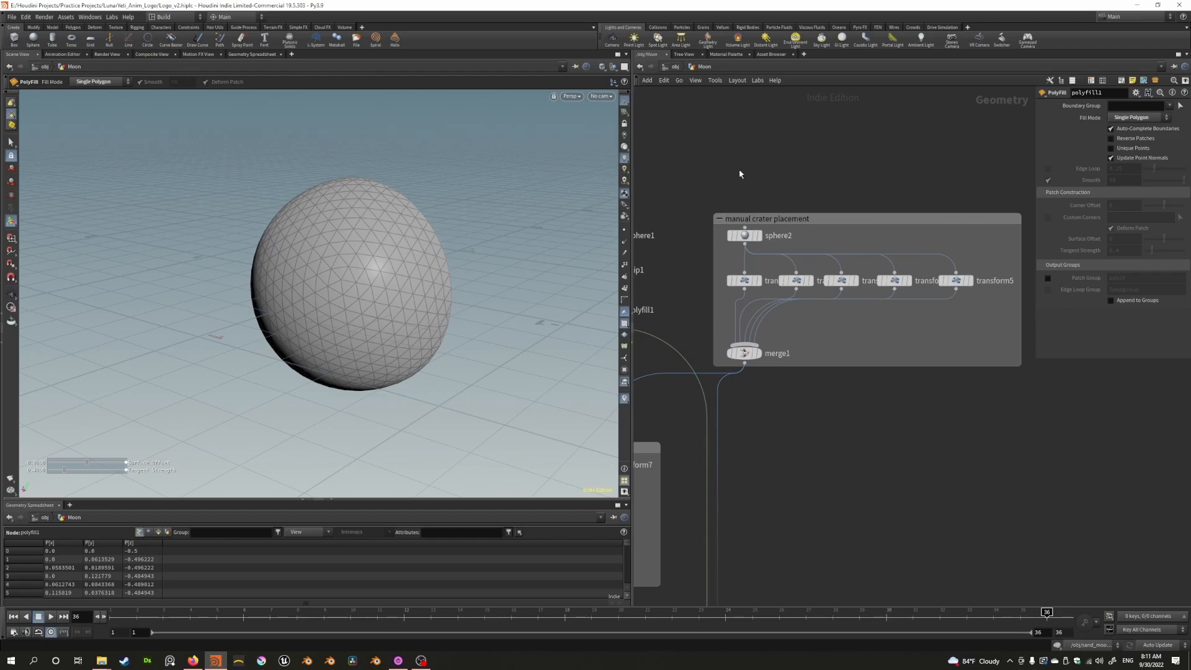
click(760, 236)
alt+drag(447, 242, 413, 257)
click(839, 266)
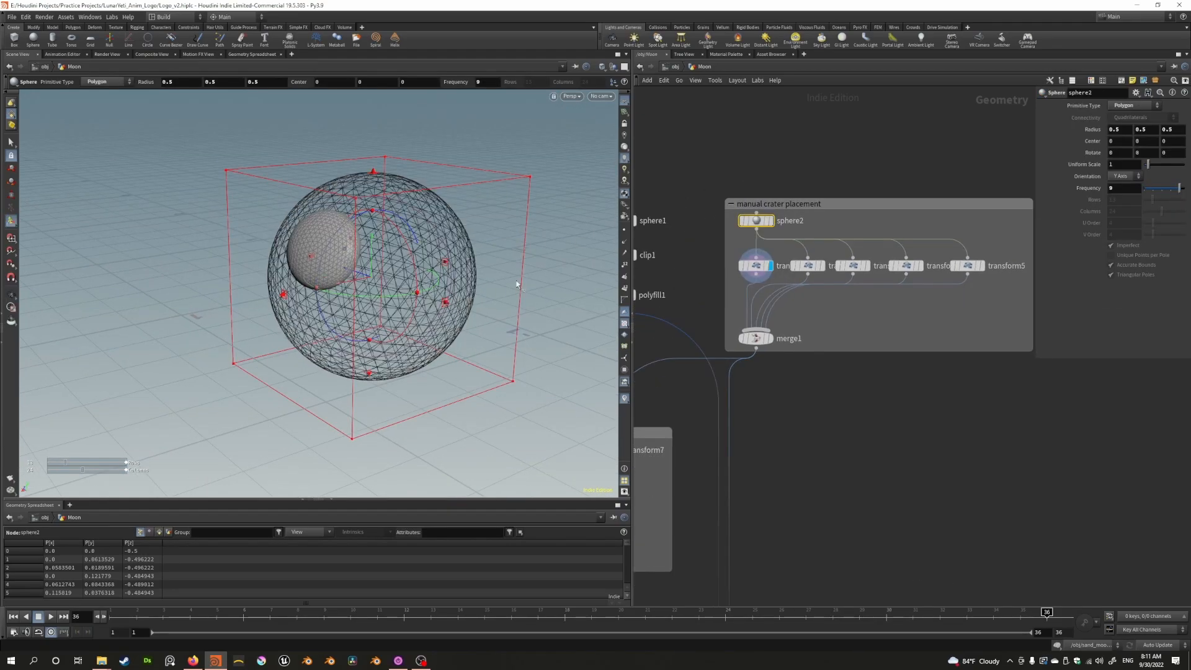
alt+drag(520, 283, 408, 249)
click(758, 267)
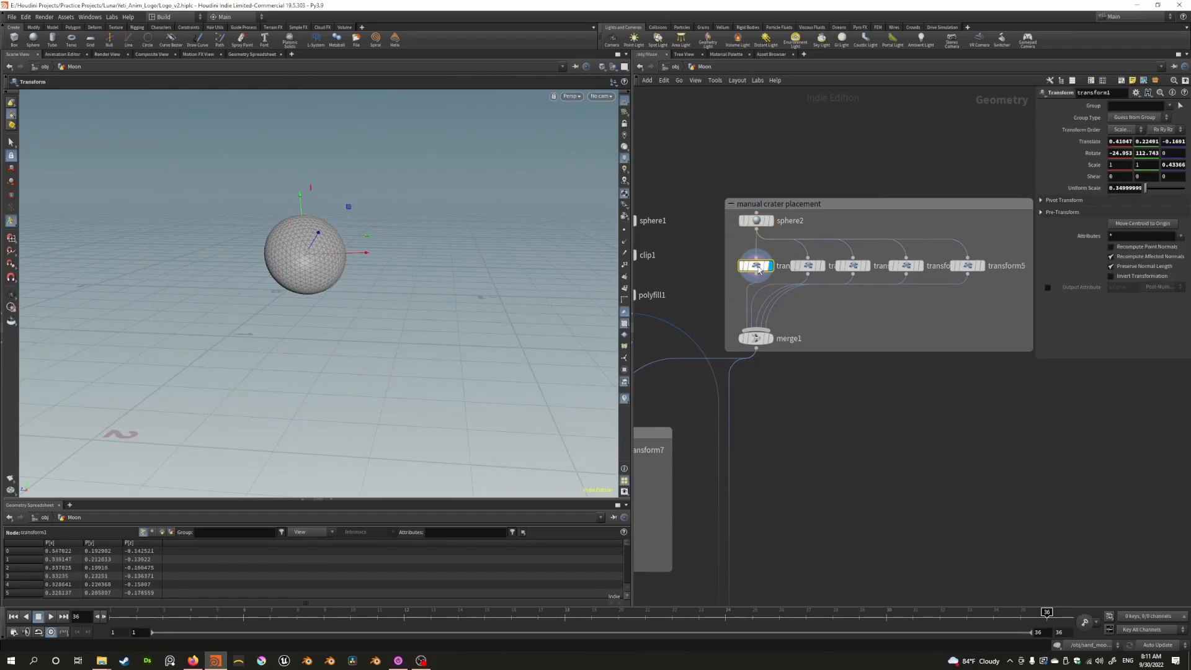
alt+drag(316, 233, 244, 241)
Show polyfill1 as a wireframe template and examine how the transform1 crater sphere sits on the moon
middle_drag(661, 307, 756, 265)
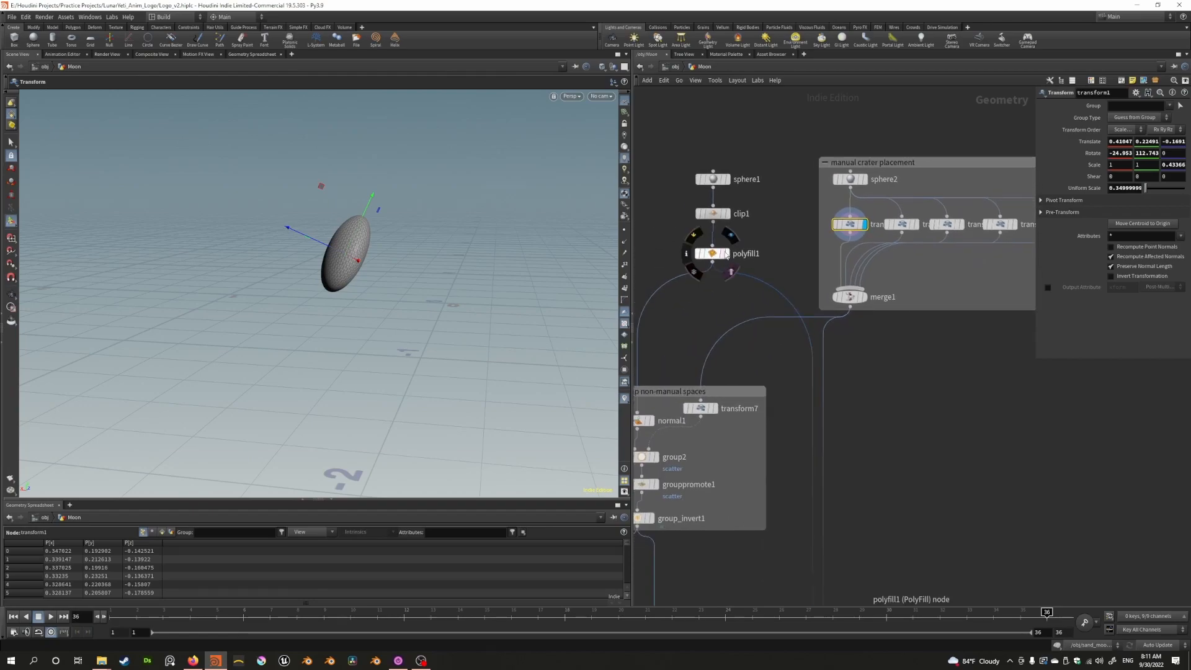
click(731, 271)
alt+drag(136, 223, 229, 256)
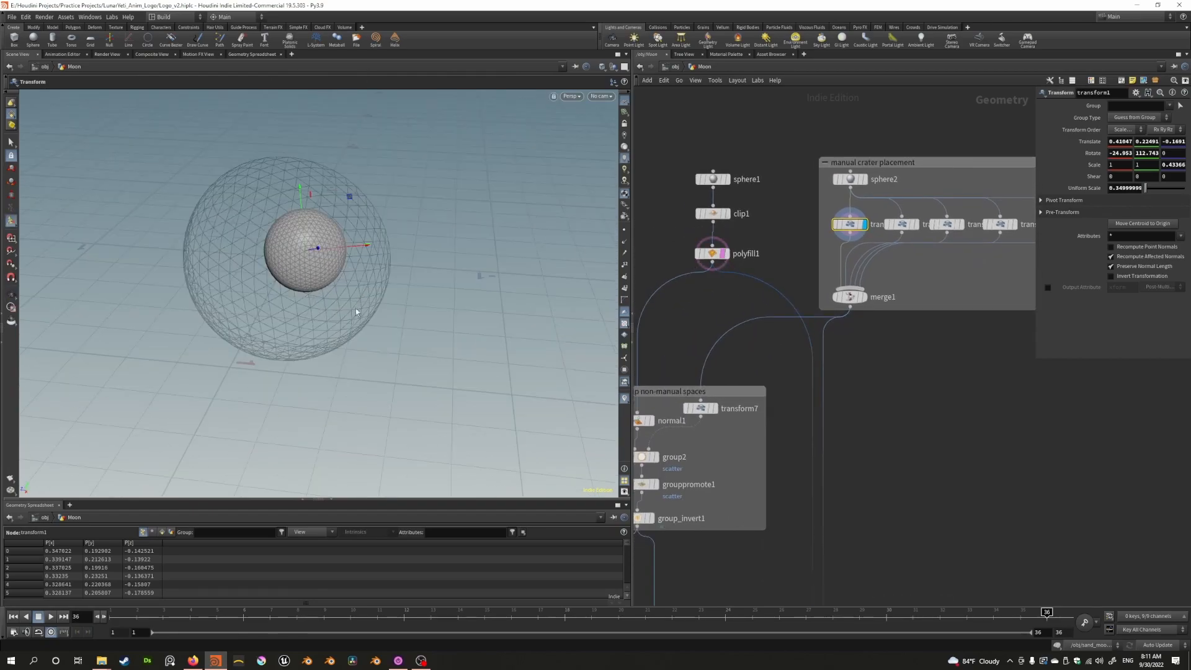
alt+middle_drag(325, 255, 388, 290)
alt+drag(388, 290, 414, 251)
alt+drag(364, 341, 408, 379)
drag(340, 304, 148, 316)
Display the other crater transforms in turn and then merge1 to view all crater spheres against the moon template
click(917, 225)
middle_drag(1014, 388, 883, 383)
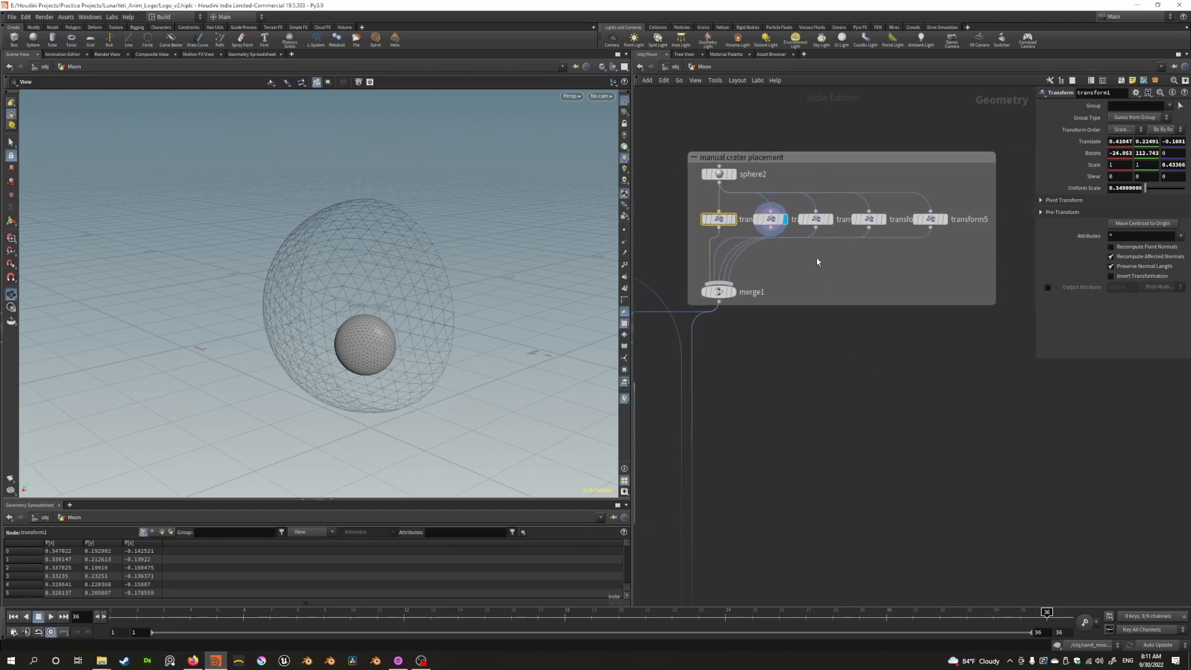
click(830, 219)
drag(366, 309, 493, 273)
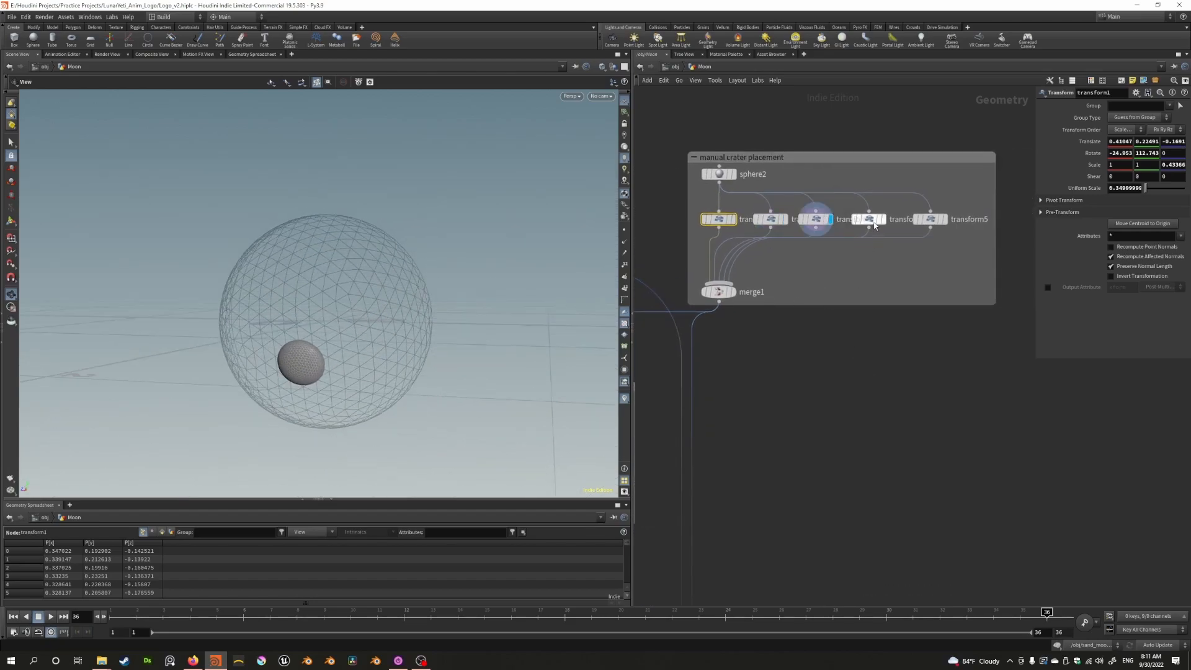
click(945, 219)
click(733, 292)
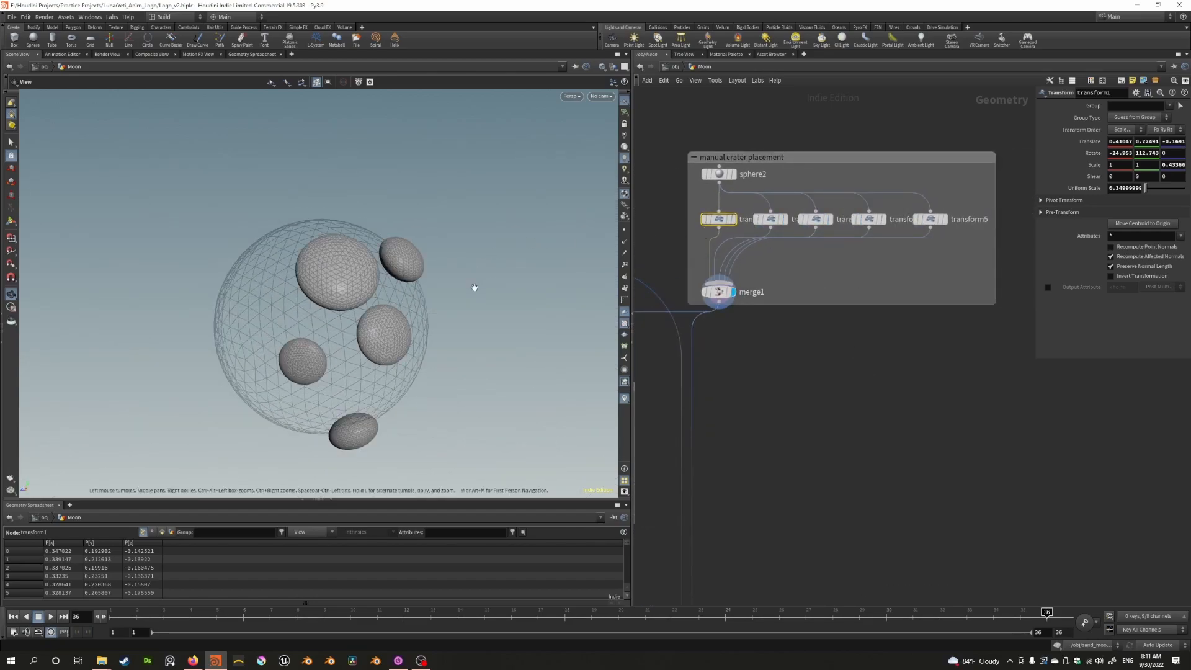
drag(429, 302, 348, 252)
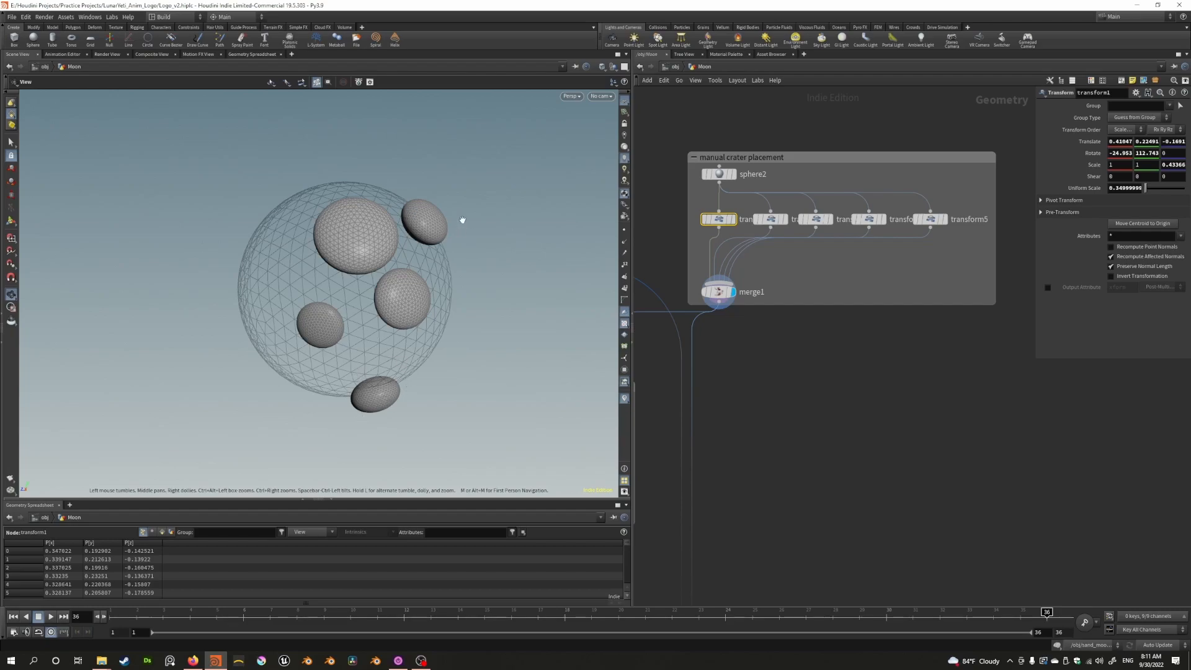
Display normal1 and then group2 in the non-manual spaces group, and show the scatter group's parameters
scroll(848, 339, down, 3)
middle_drag(799, 381, 854, 278)
scroll(830, 325, up, 2)
scroll(854, 278, down, 2)
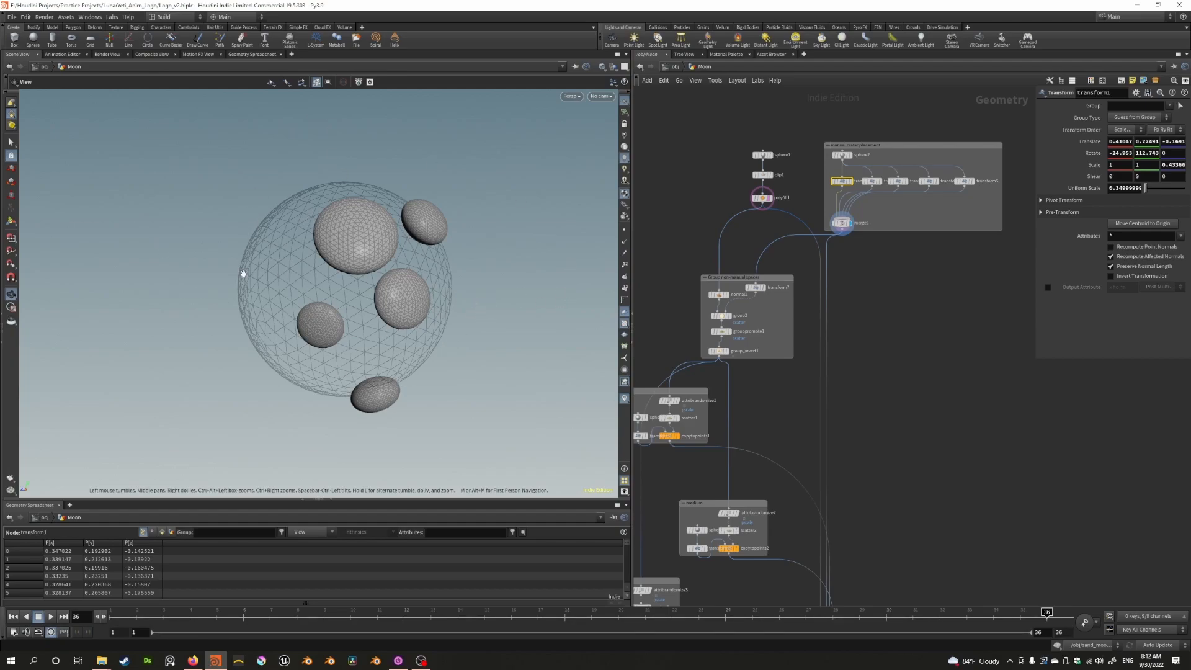
scroll(776, 257, up, 2)
mouse_move(771, 192)
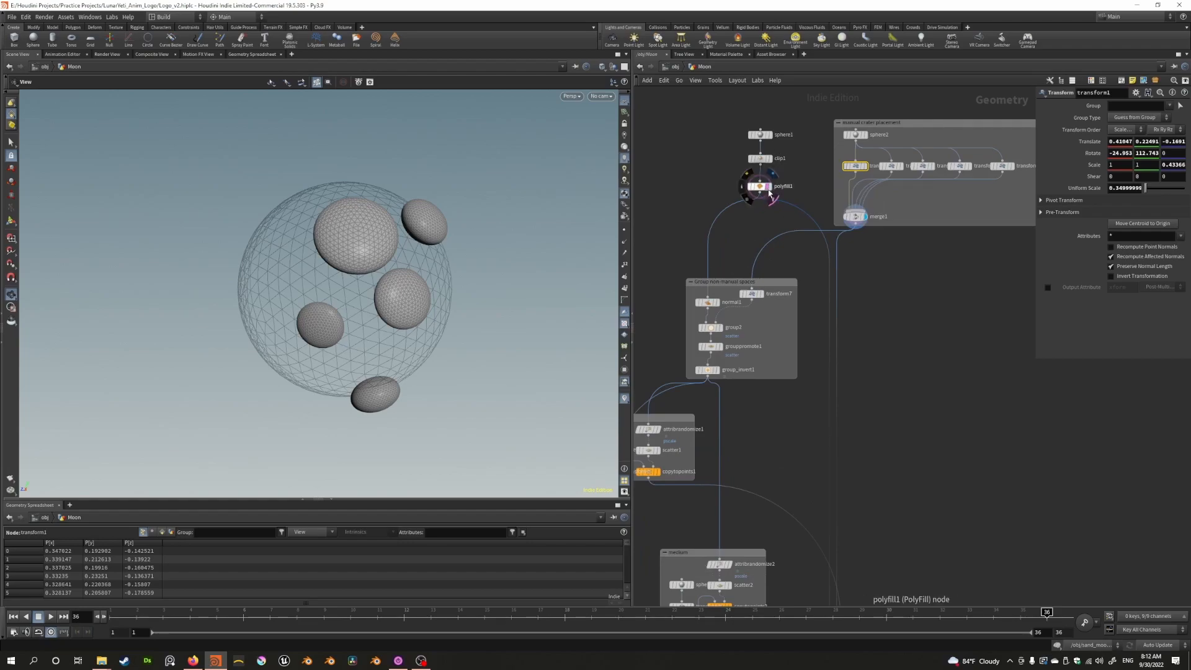
click(773, 192)
click(704, 303)
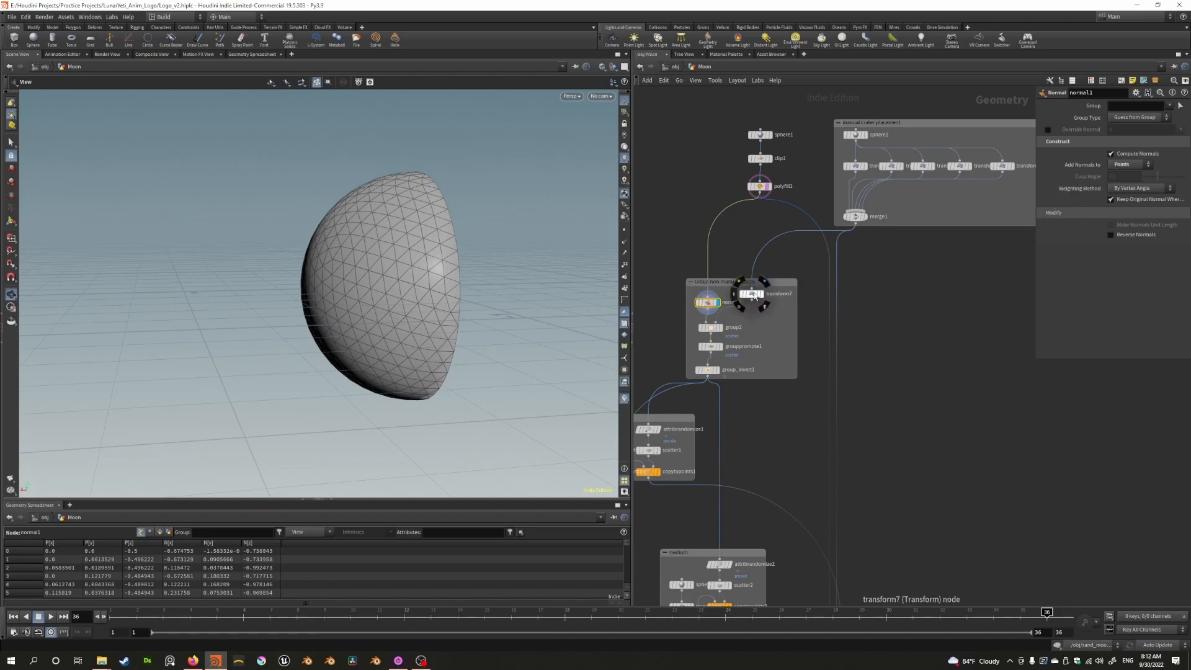
click(724, 331)
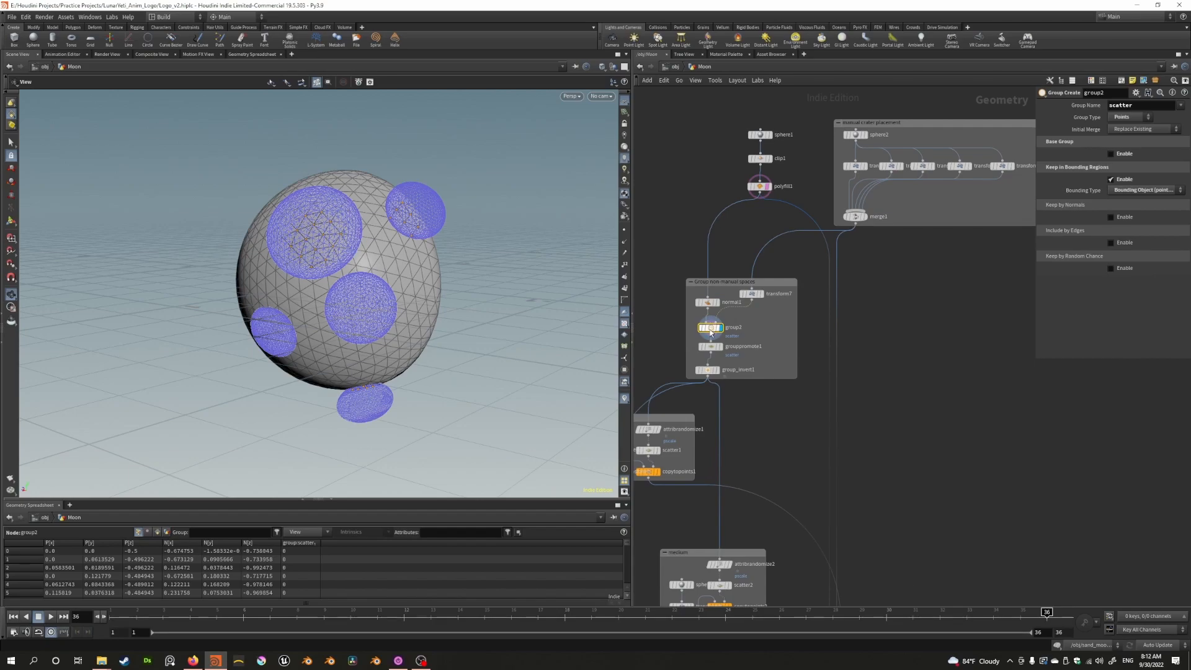
Display transform7 to examine its uniform scale on the merged crater spheres, and redisplay group2 with its scatter group parameters
click(758, 293)
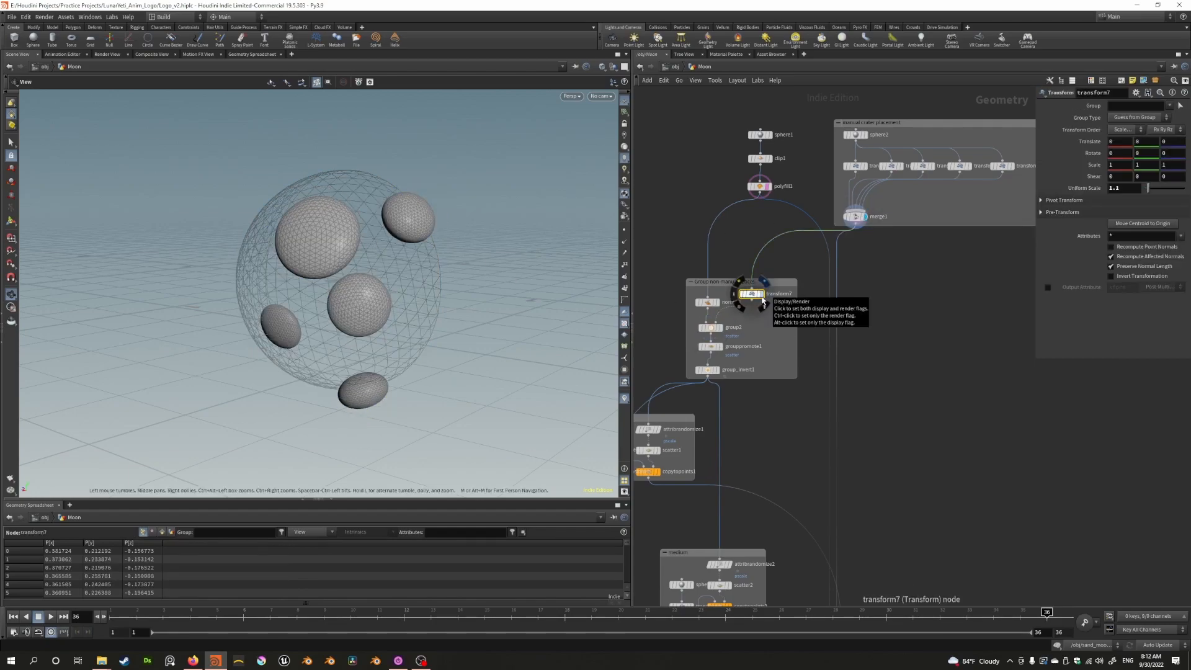
click(762, 301)
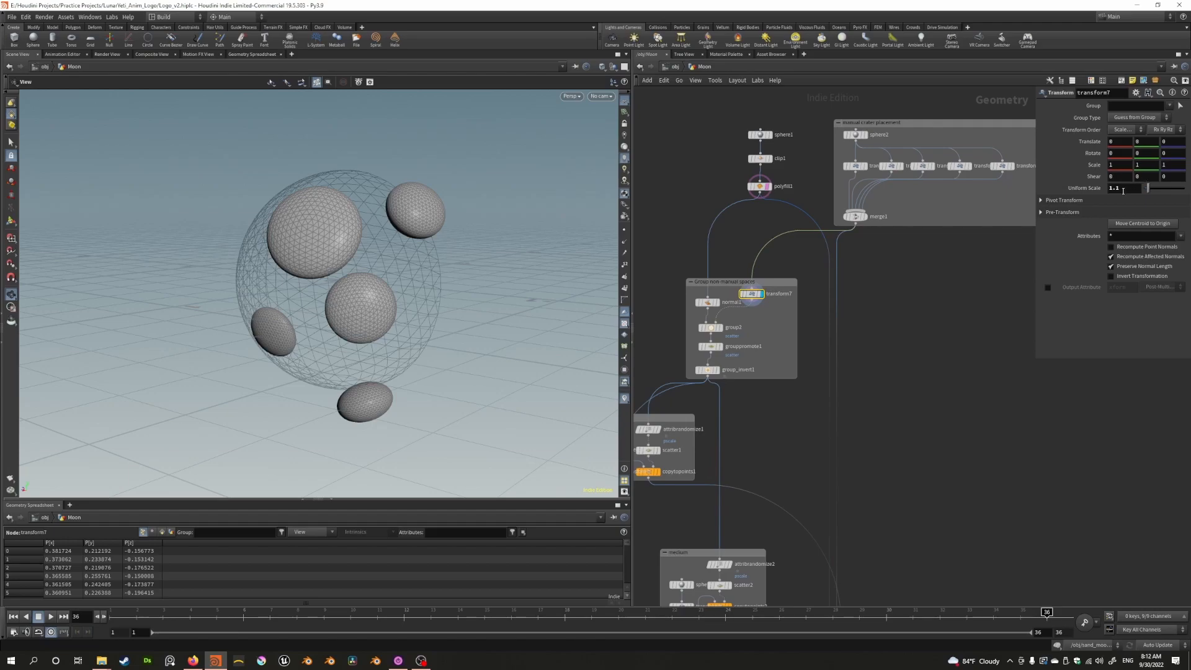
click(720, 329)
drag(260, 277, 188, 298)
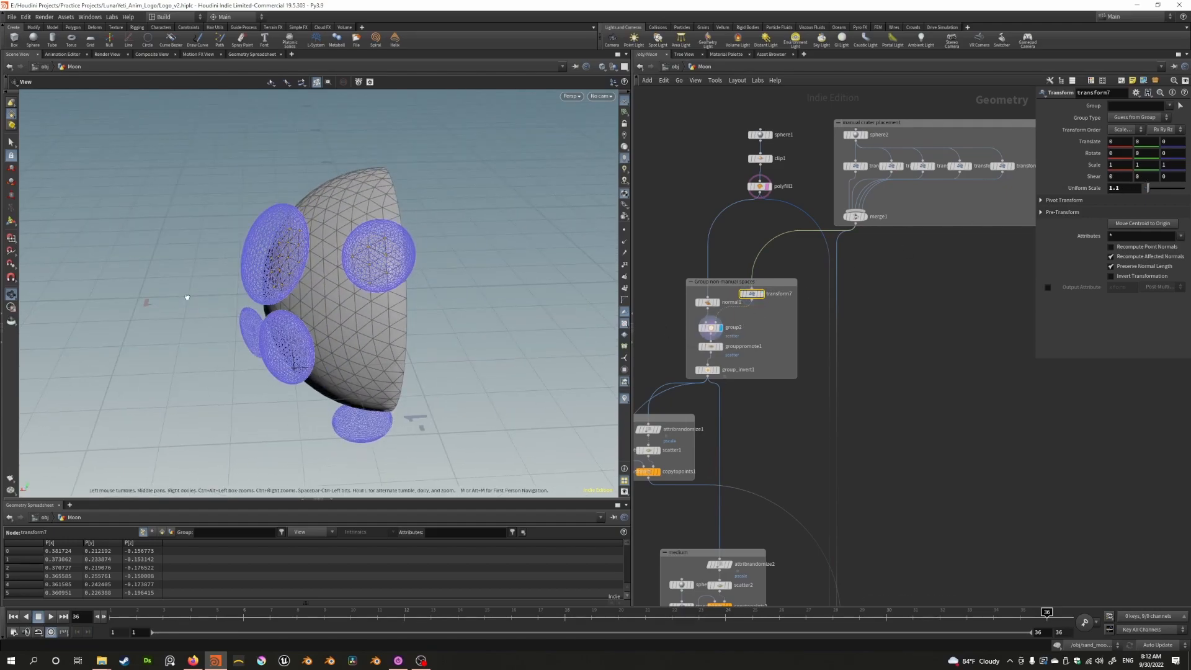
click(711, 327)
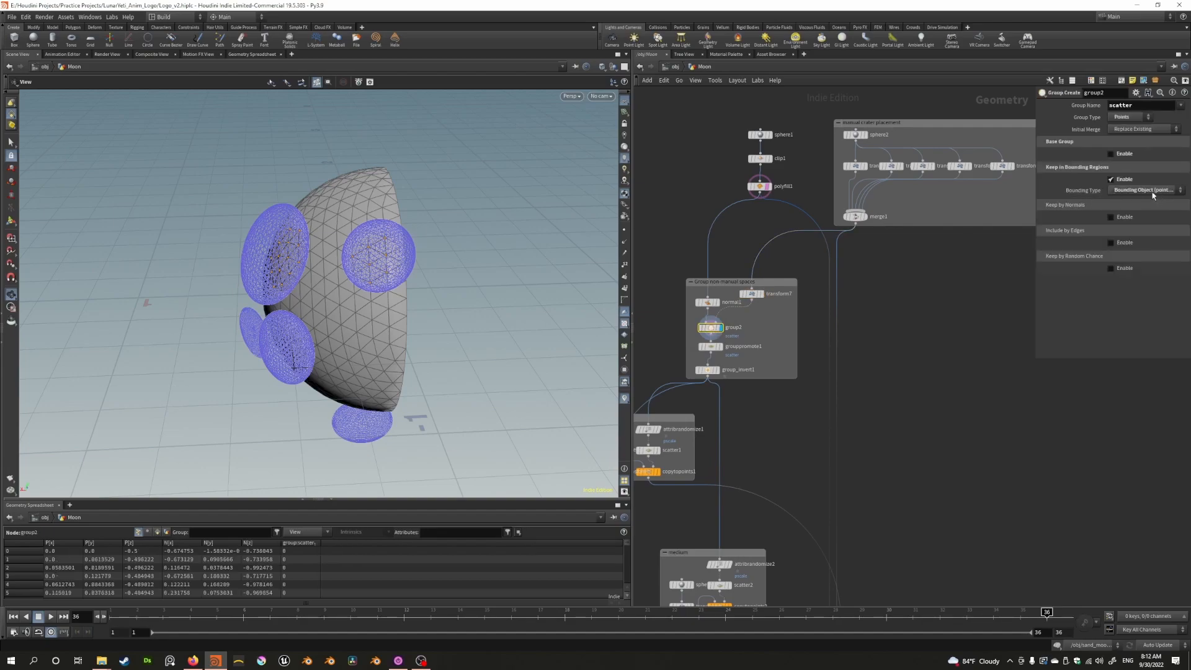
Examine group2's bounding-region setting and compare its point group on the moon with the grouppromote1 result
click(1111, 179)
drag(199, 274, 293, 236)
drag(204, 262, 307, 327)
click(720, 346)
click(720, 328)
drag(386, 339, 540, 353)
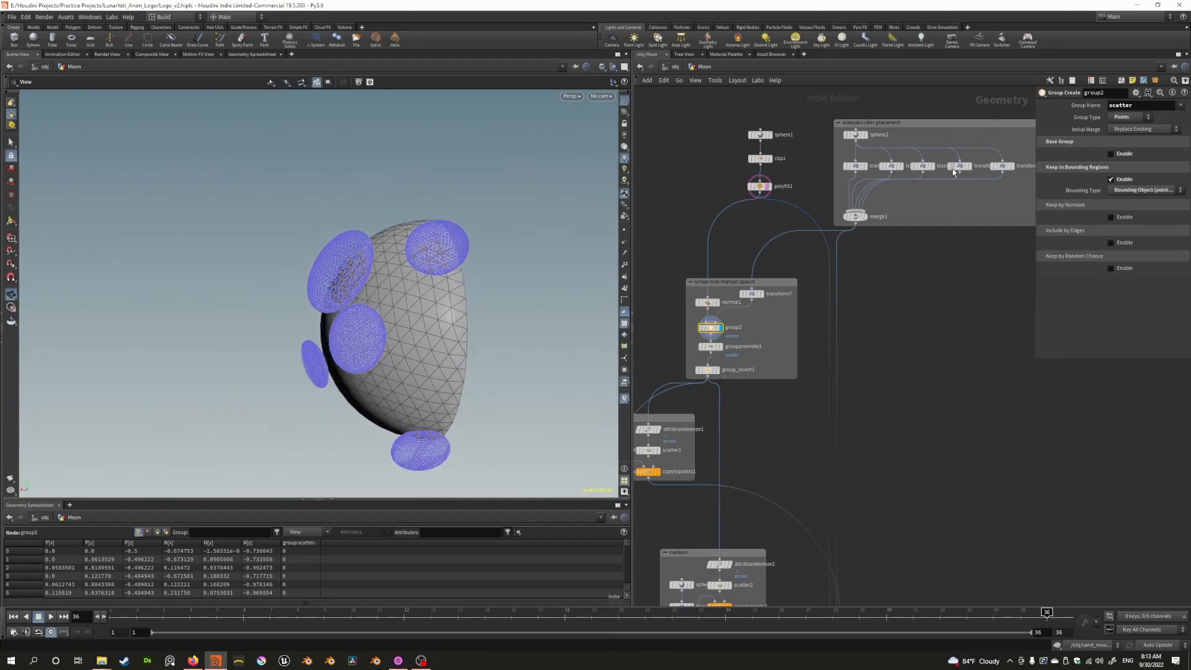
Reset transform7's uniform scale to 1 and display grouppromote1 to view the grouped faces on the moon
click(863, 216)
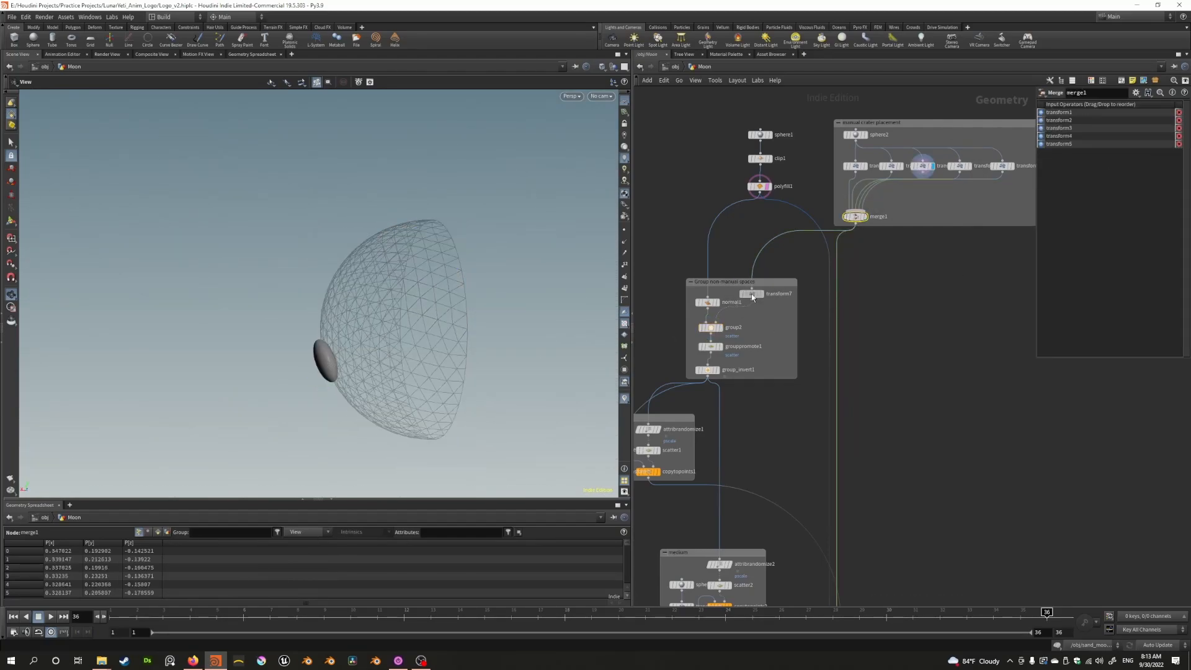
click(751, 293)
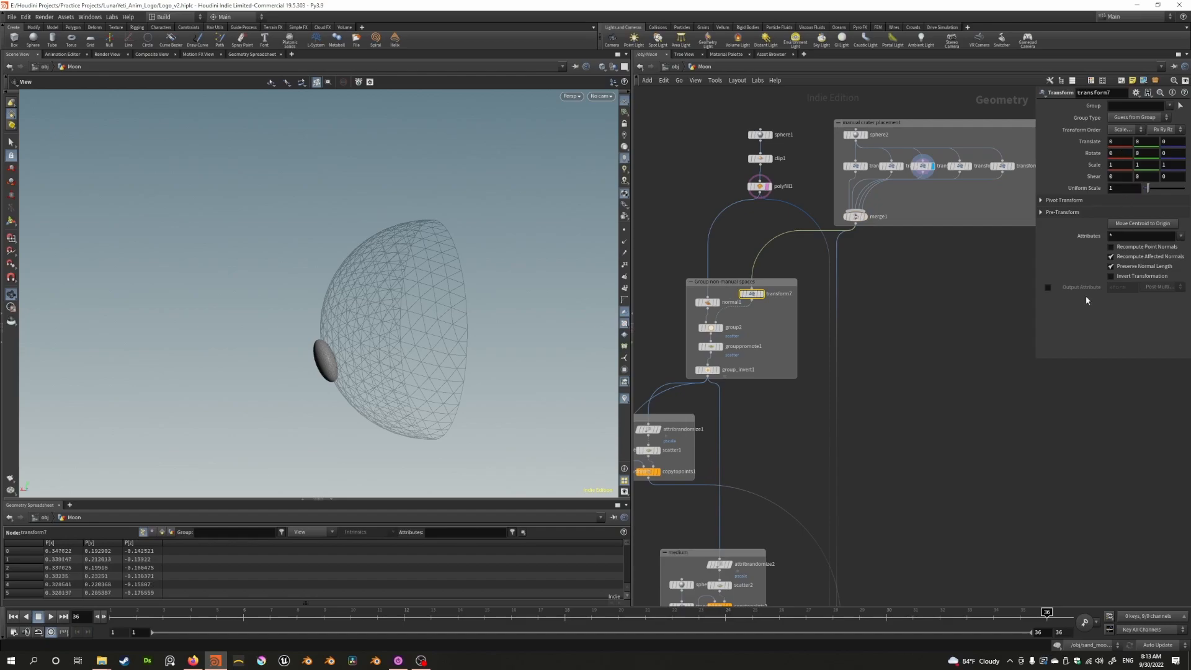
click(720, 346)
drag(263, 332, 311, 332)
scroll(739, 399, up, 3)
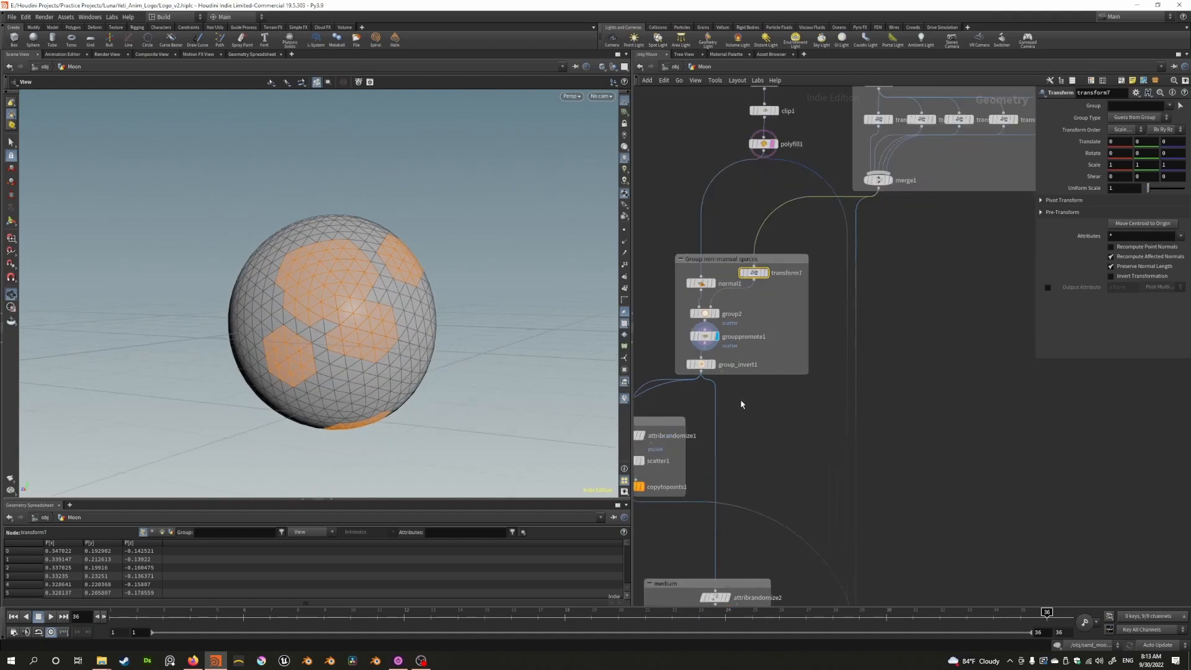
Show grouppromote1's parameters in a wider pane and examine the conversion of the scatter group to primitives
mouse_move(709, 362)
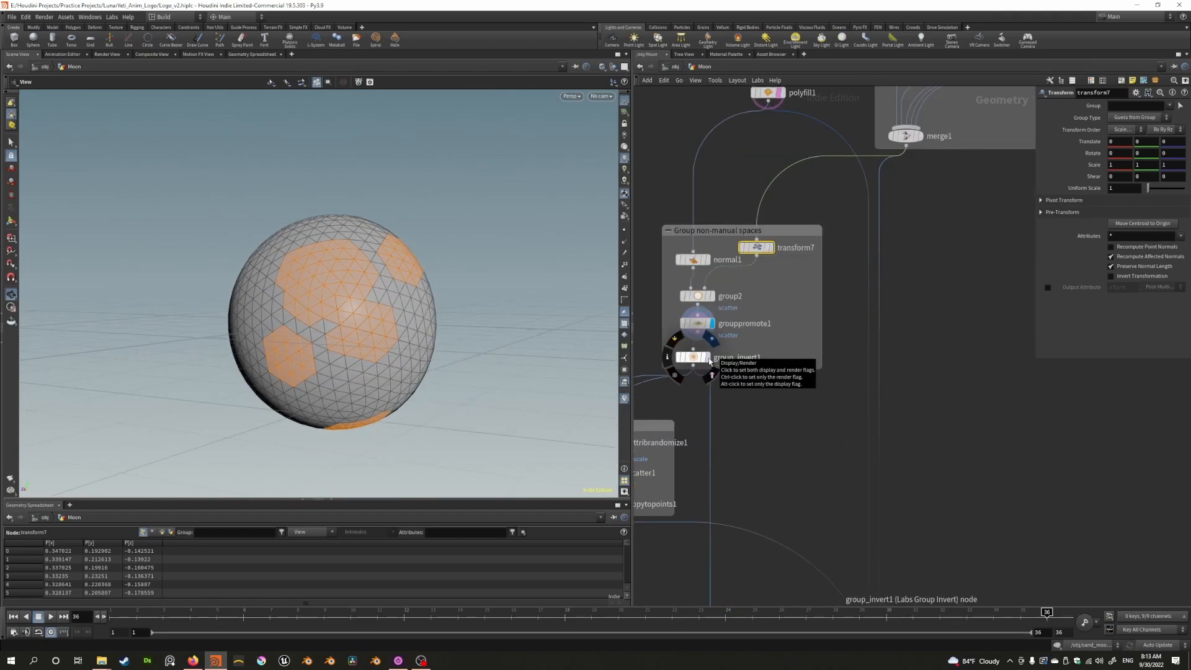
click(698, 323)
drag(1036, 145, 928, 177)
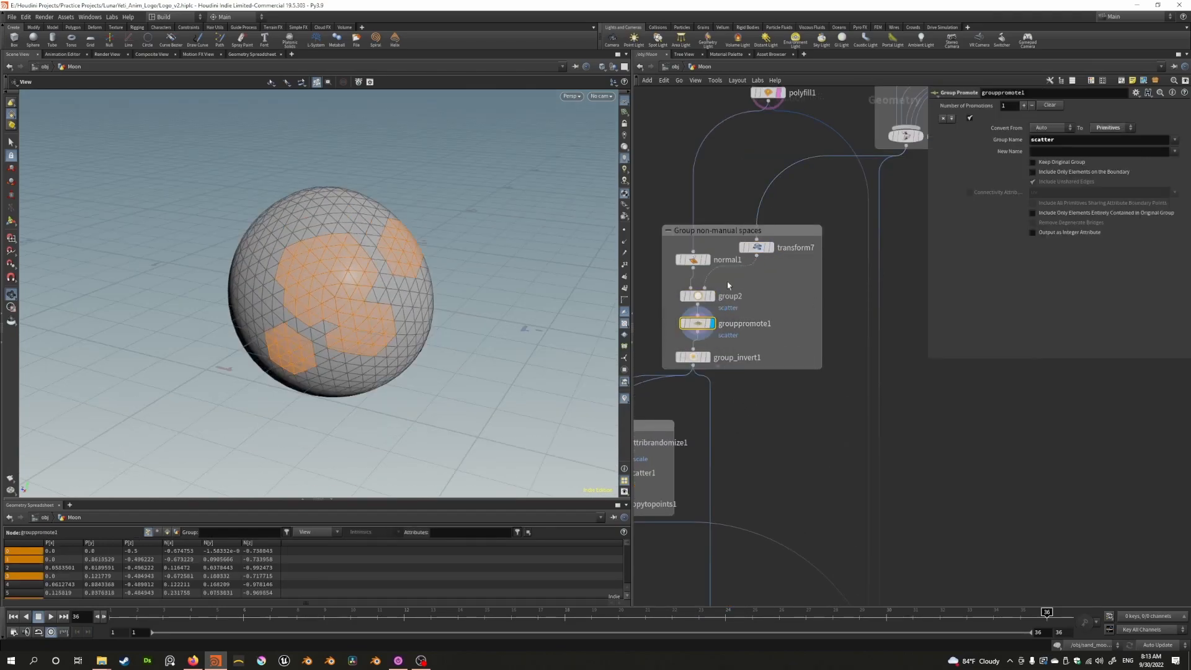
drag(169, 316, 170, 291)
Display group_invert1 with its scatter primitive group, and compare its result with grouppromote1
middle_drag(751, 376, 777, 375)
click(733, 356)
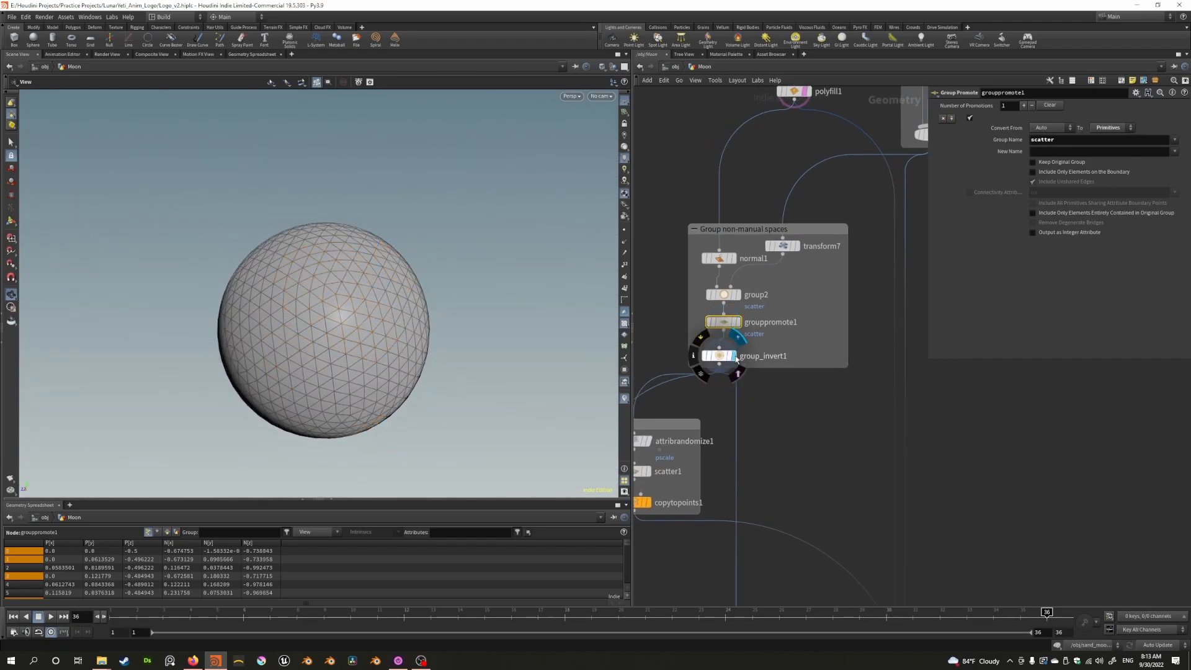
click(719, 357)
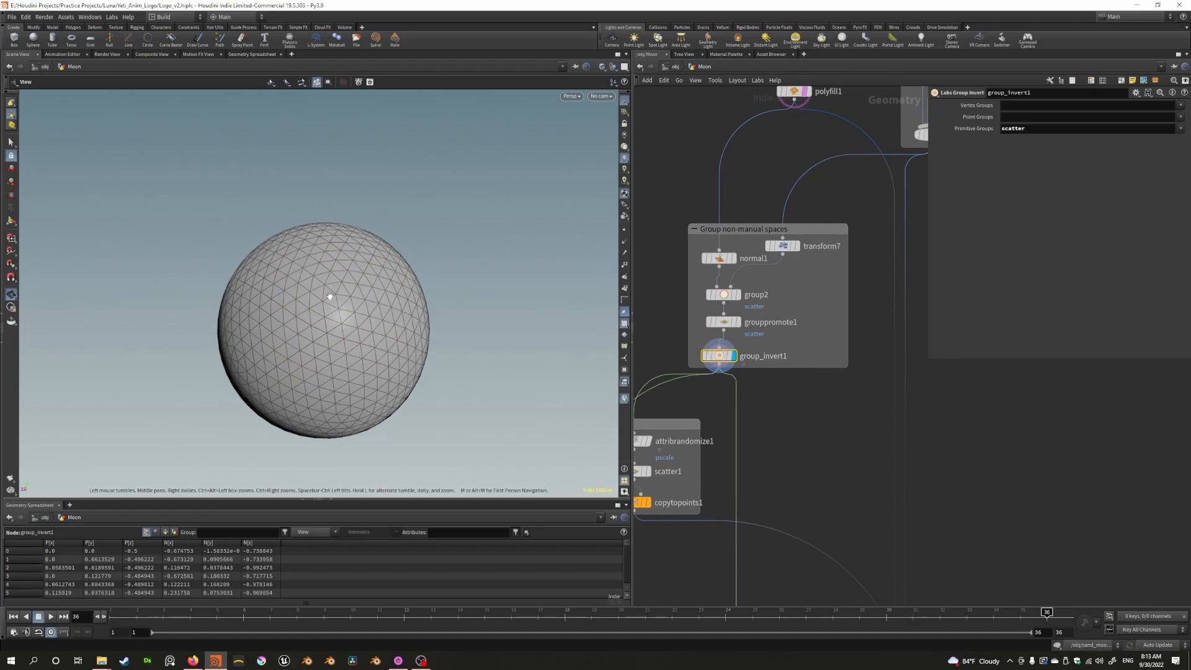
click(735, 322)
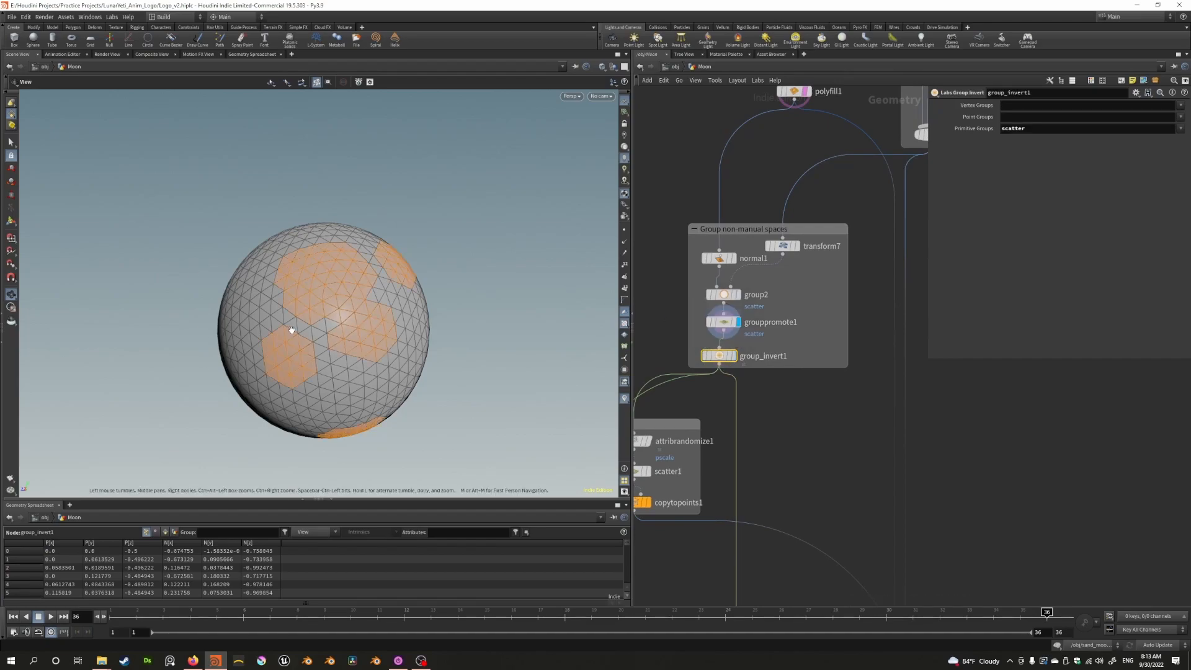
click(732, 356)
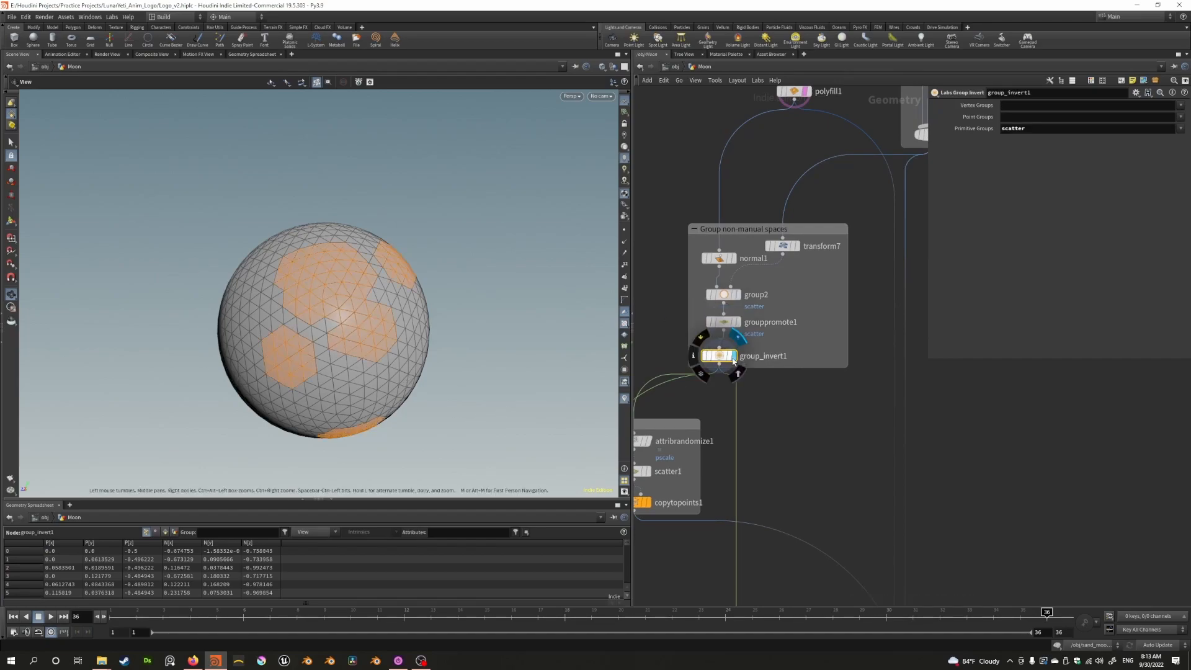
Examine how group_invert1 feeds the big, medium and small crater groups in the network
scroll(698, 392, down, 3)
middle_drag(712, 389, 831, 303)
scroll(832, 313, up, 2)
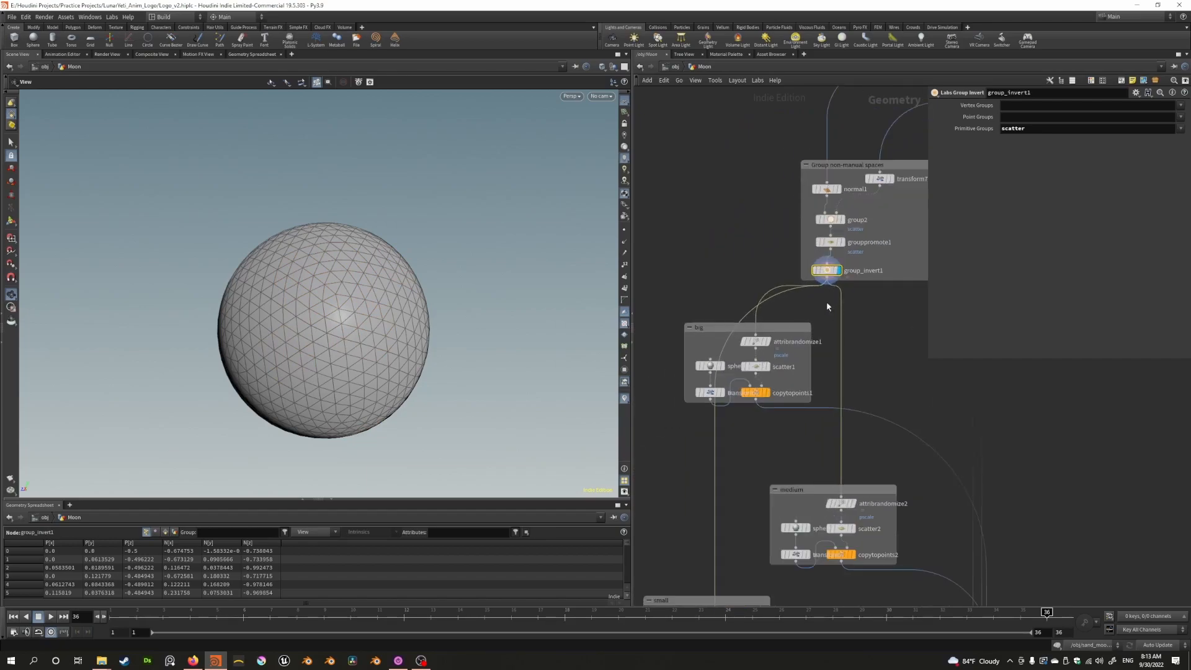
scroll(828, 303, down, 5)
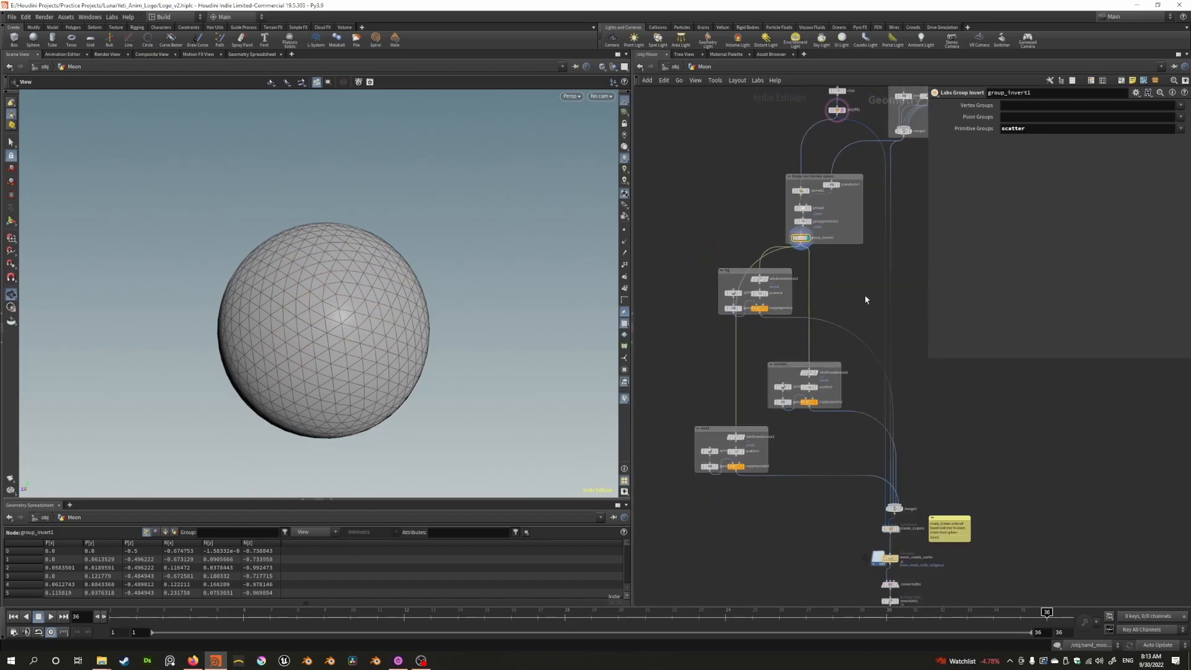
scroll(780, 274, up, 3)
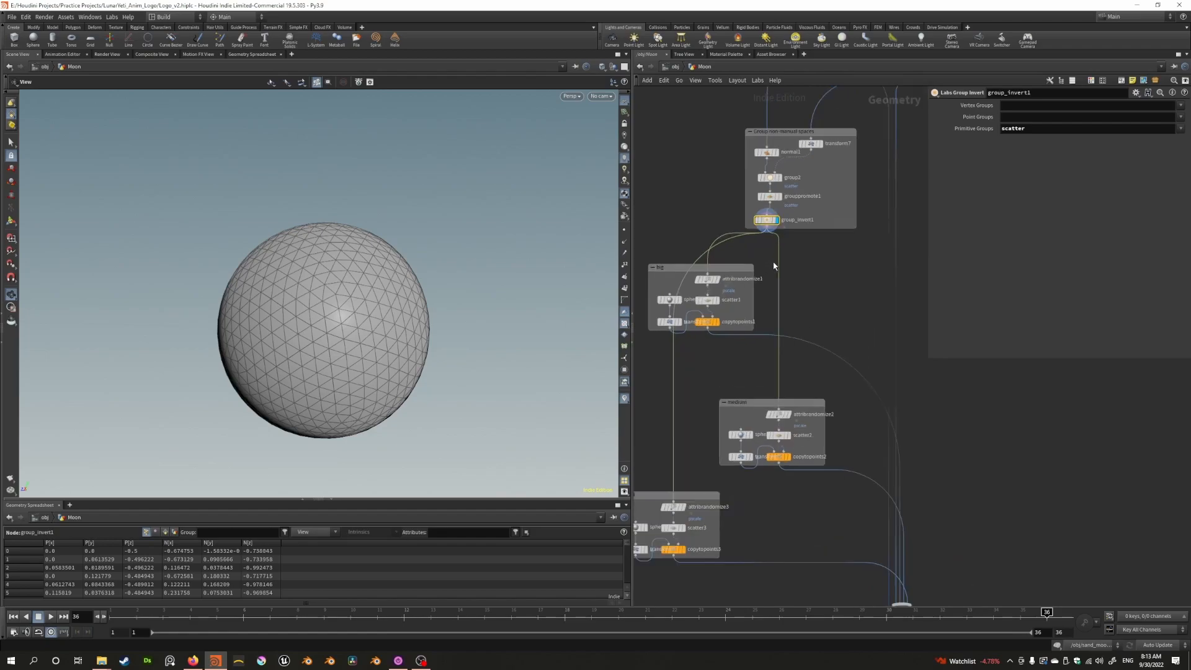
mouse_move(716, 282)
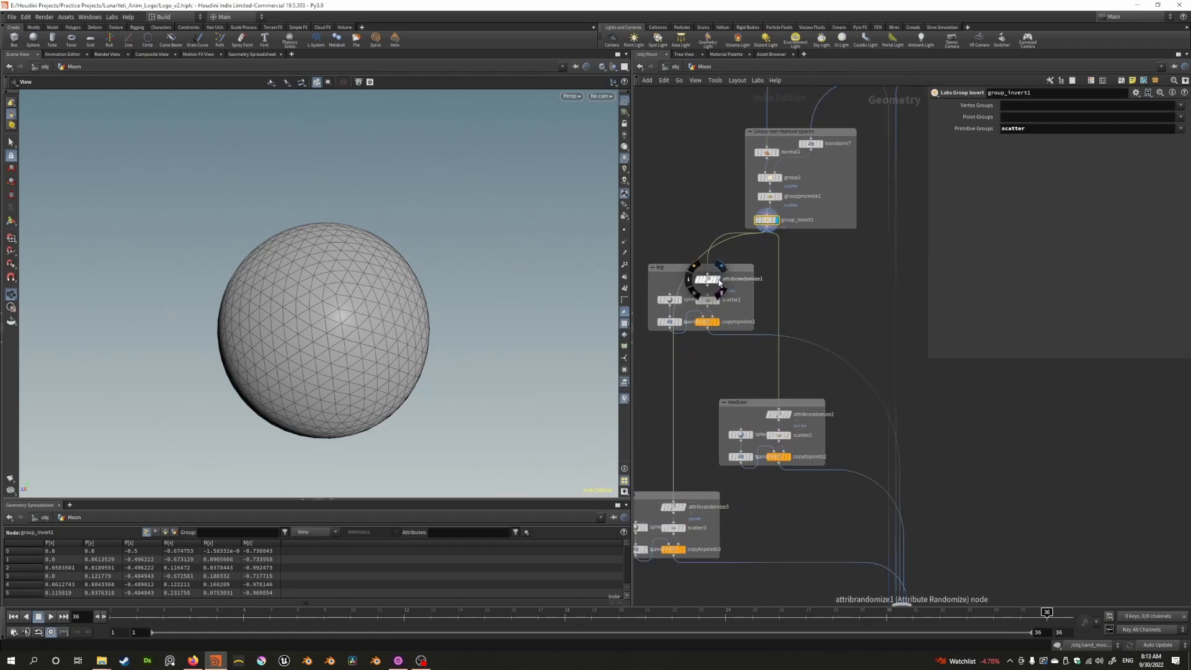
click(661, 268)
click(737, 403)
middle_drag(679, 406, 781, 334)
click(740, 422)
middle_drag(700, 326, 593, 372)
click(681, 244)
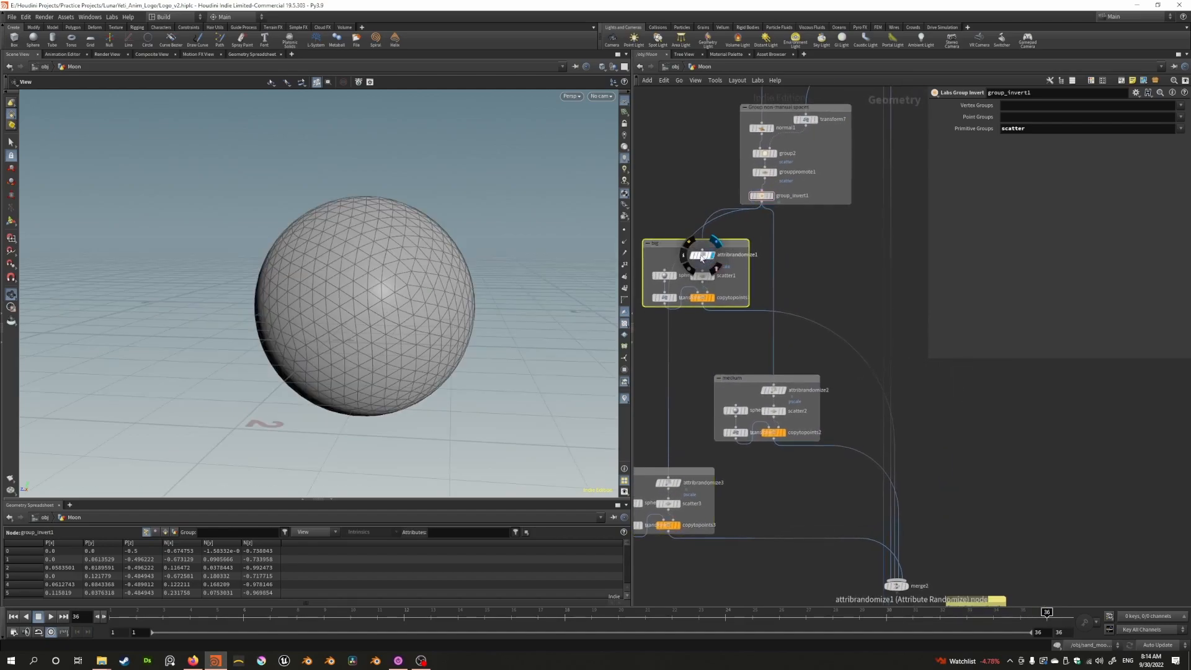
Display attribrandomize1 and then scatter1 in the big group, examining the pscale ramp and the scatter settings on the moon
click(701, 258)
drag(424, 227, 478, 239)
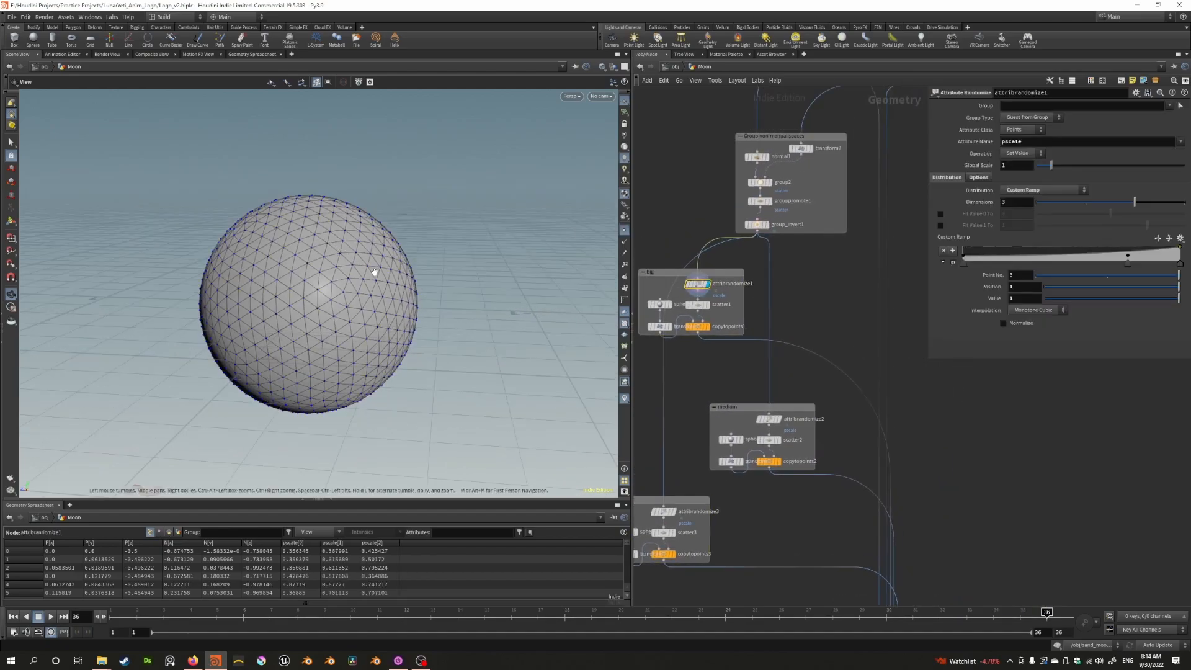
drag(375, 272, 294, 278)
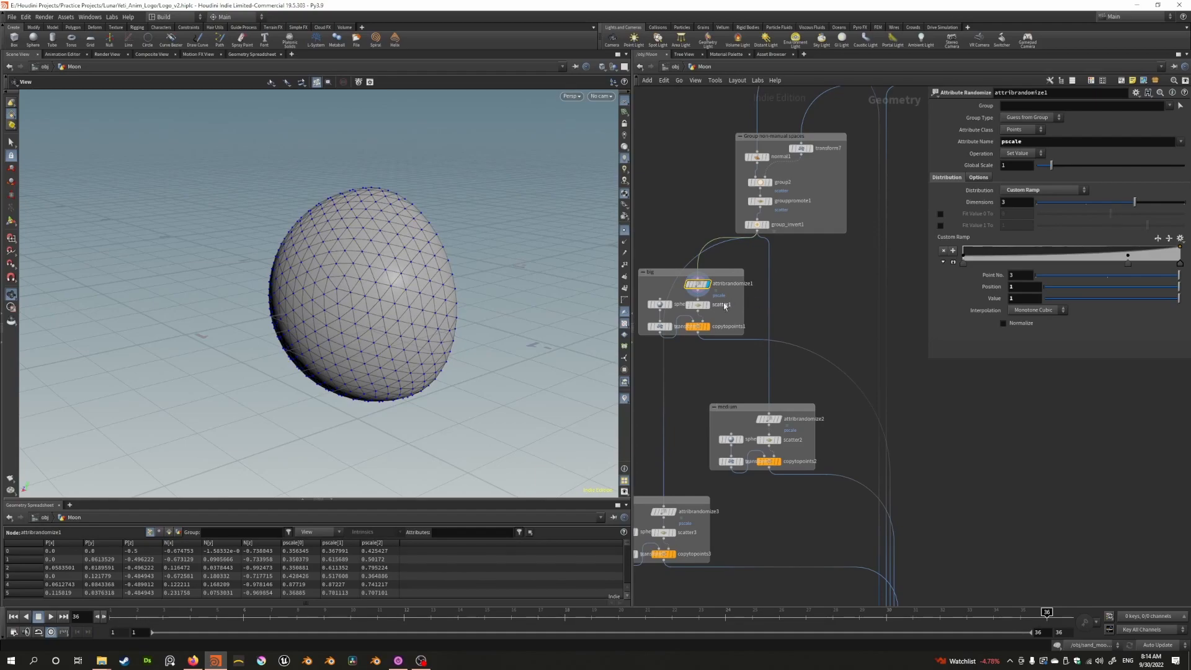
click(697, 305)
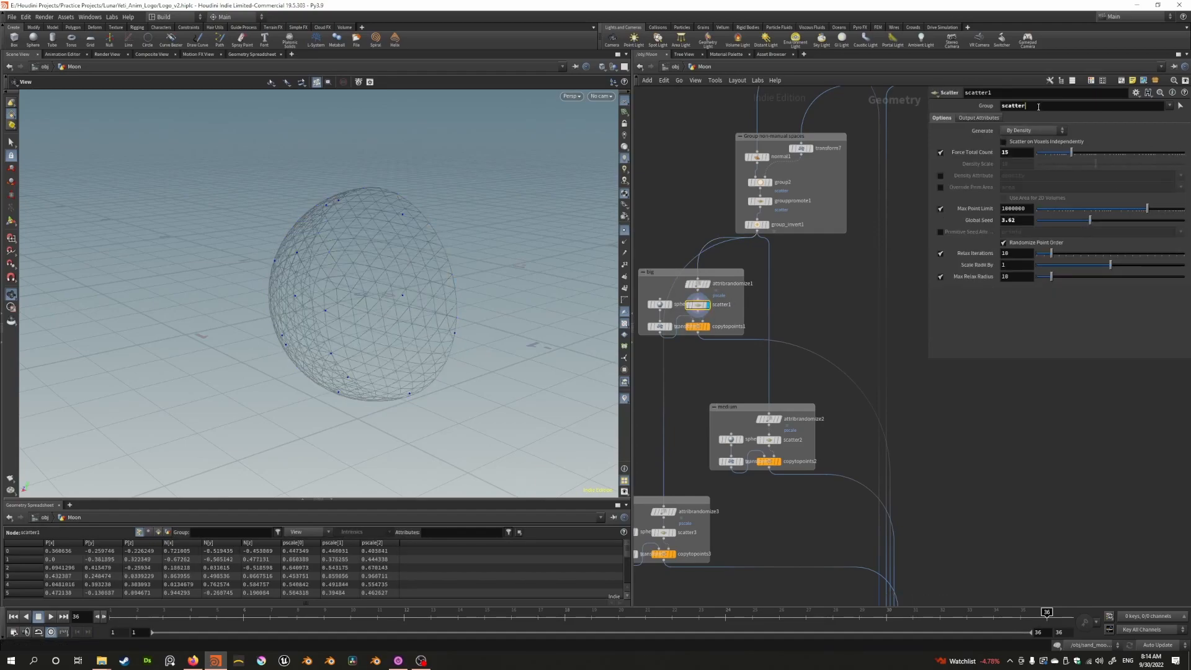
drag(353, 244, 476, 244)
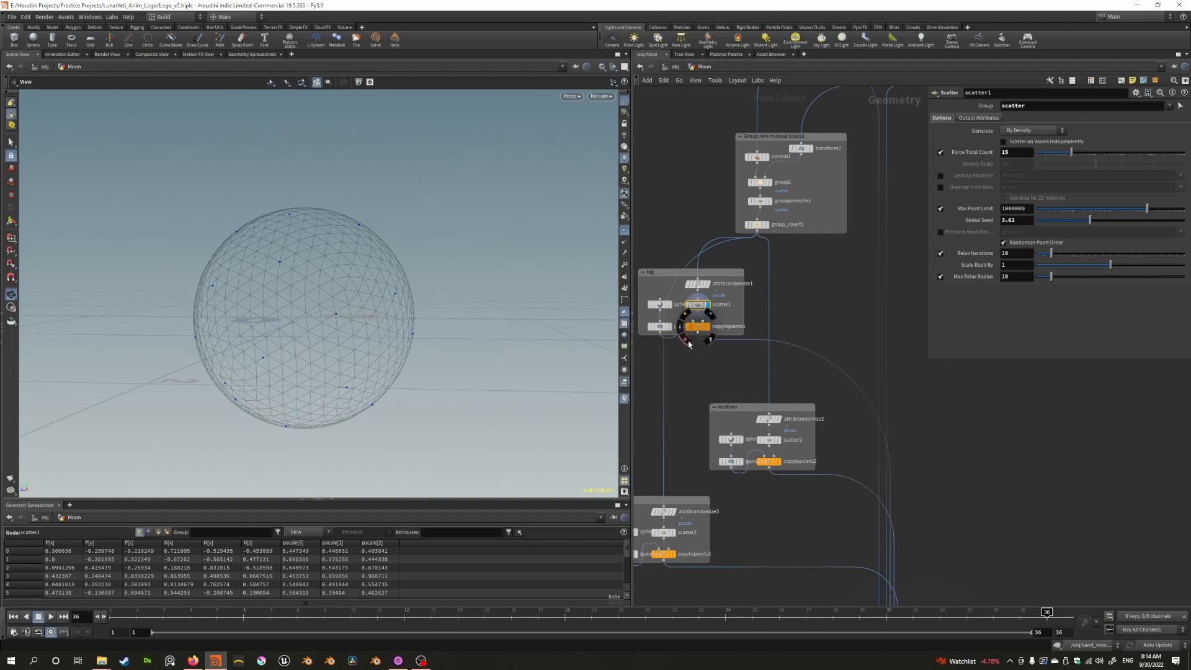
Rearrange the big group so that scatter1 feeds attribrandomize1, with copytopoints1 spaced out below them
drag(693, 337, 701, 352)
drag(699, 306, 724, 309)
drag(698, 285, 716, 330)
drag(434, 311, 285, 315)
mouse_move(724, 308)
mouse_down()
mouse_move(724, 295)
mouse_move(725, 319)
mouse_up()
Display copytopoints1, sphere3 and its transform in the big group, and return to copytopoints1 to view the copied crater spheres
click(710, 354)
drag(234, 298, 421, 313)
drag(367, 280, 372, 335)
click(670, 305)
click(670, 326)
click(710, 355)
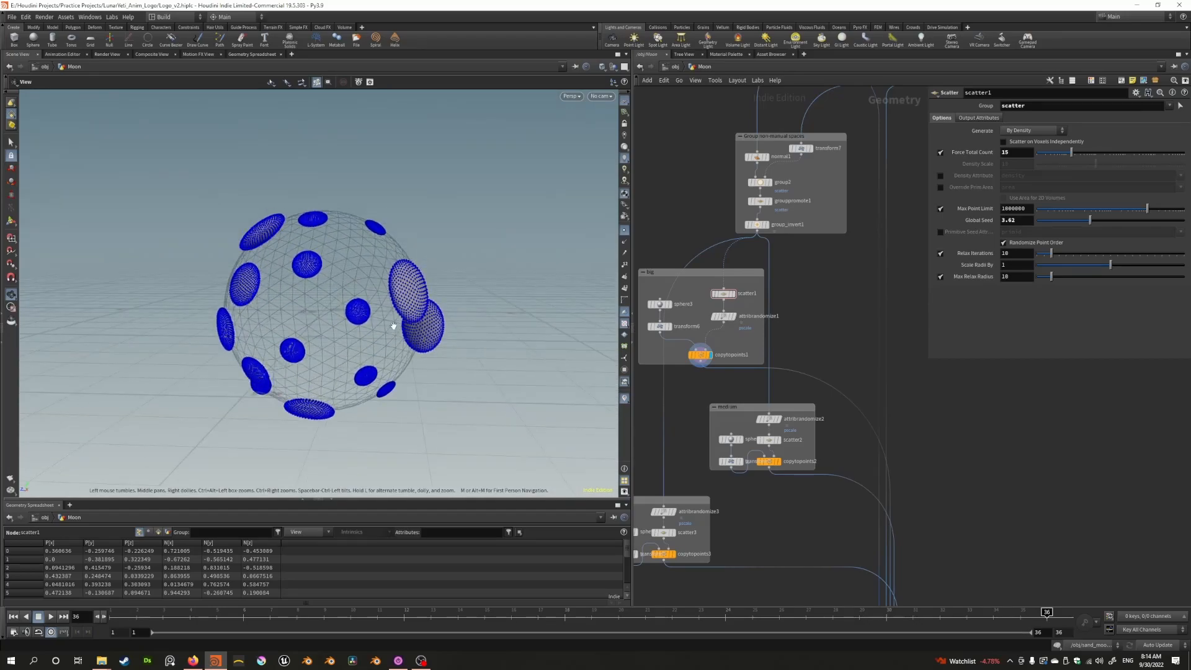
Show sphere3's parameters and examine the big crater spheres around the moon from other angles
click(665, 306)
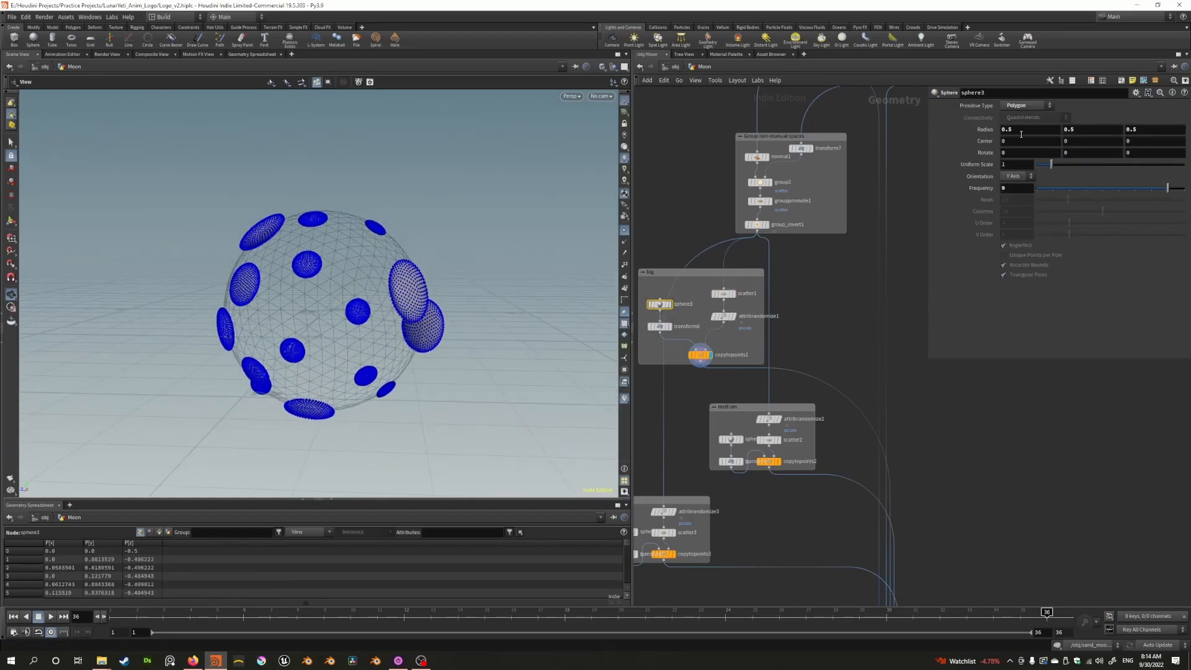
drag(419, 242, 322, 260)
drag(426, 325, 372, 299)
Rearrange the medium group so that scatter2 feeds attribrandomize2, and display copytopoints2 on the moon
middle_drag(692, 392, 704, 331)
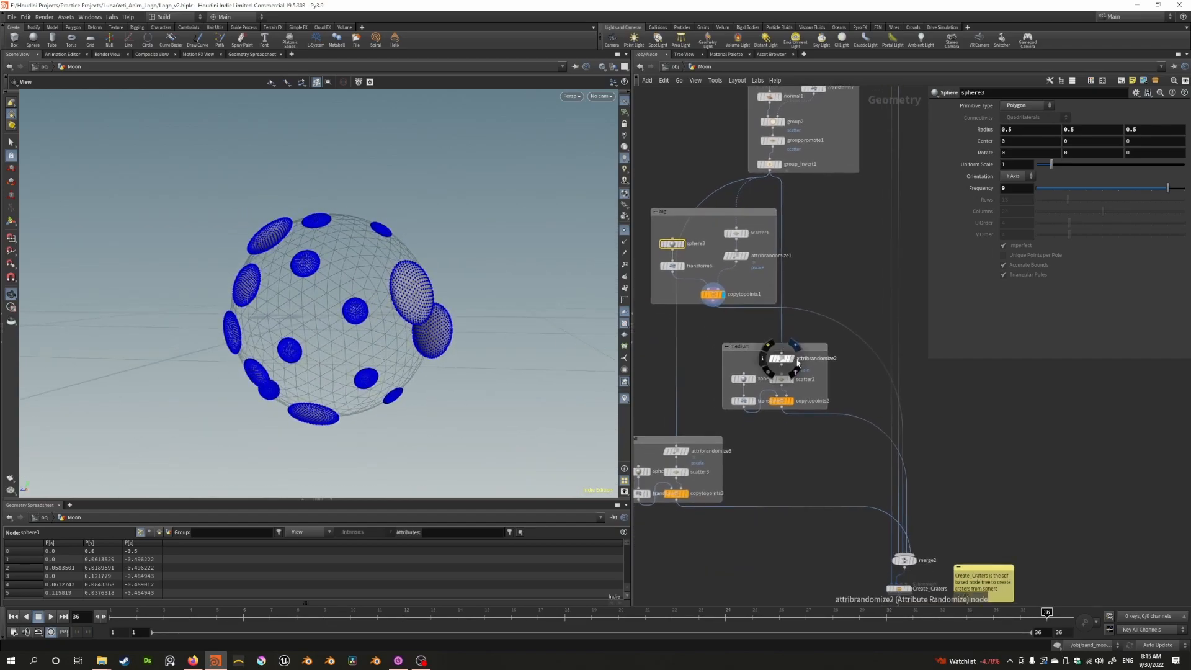
drag(770, 409, 771, 436)
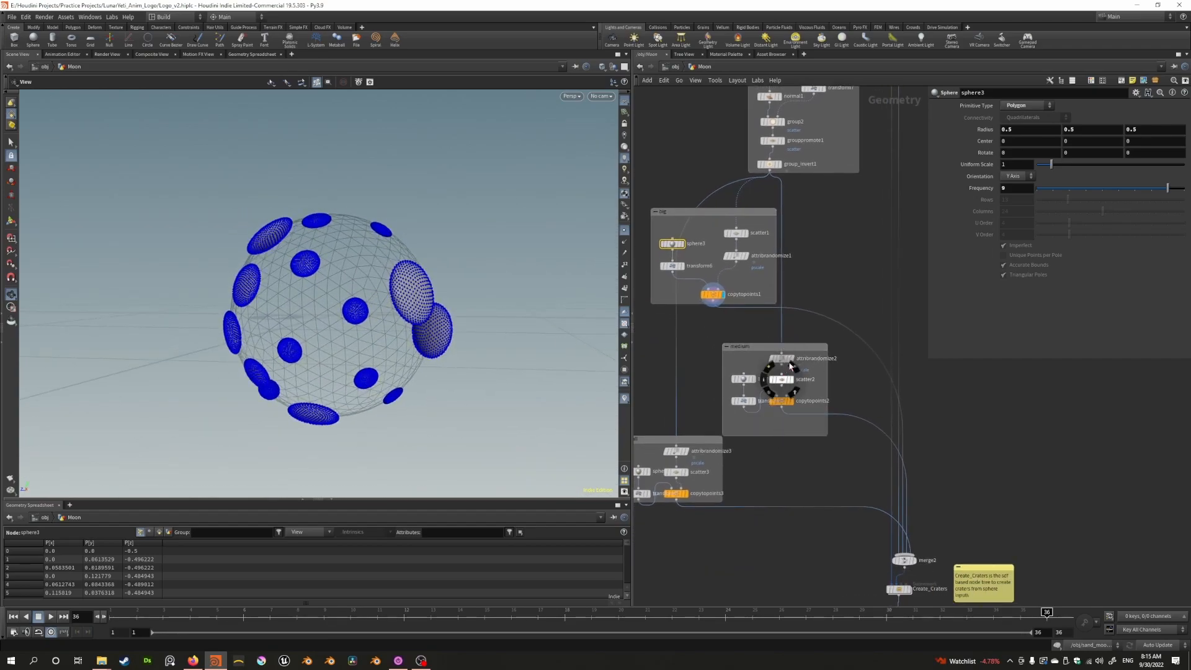
drag(752, 348, 754, 329)
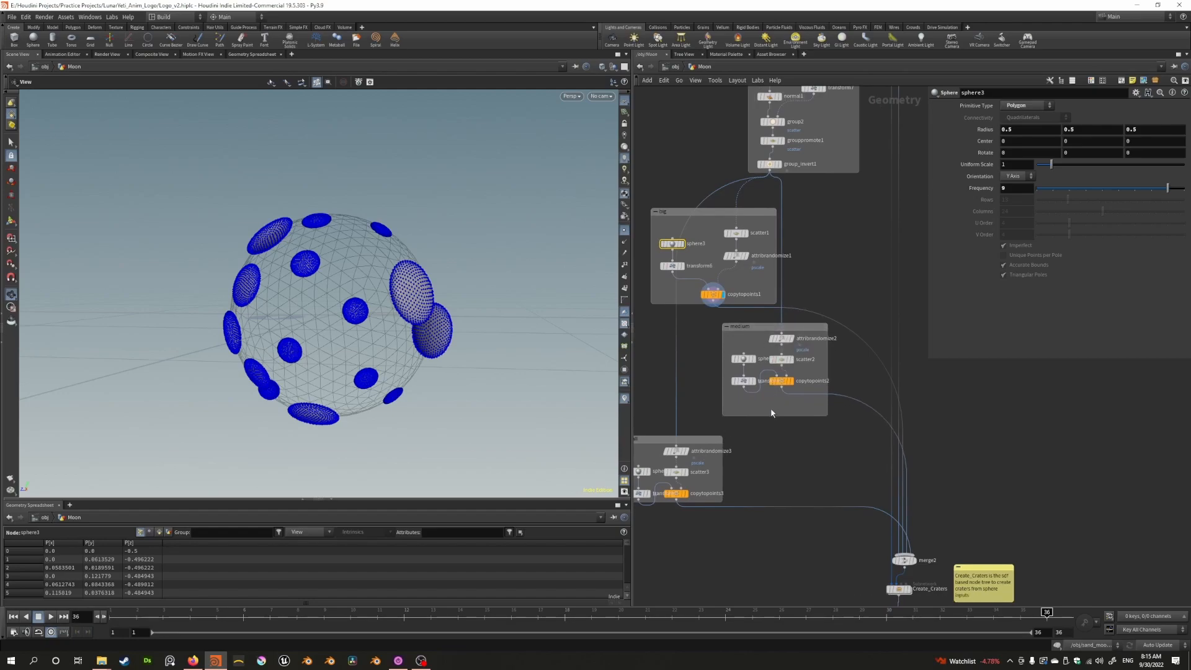
drag(783, 385, 808, 353)
alt+drag(362, 326, 411, 304)
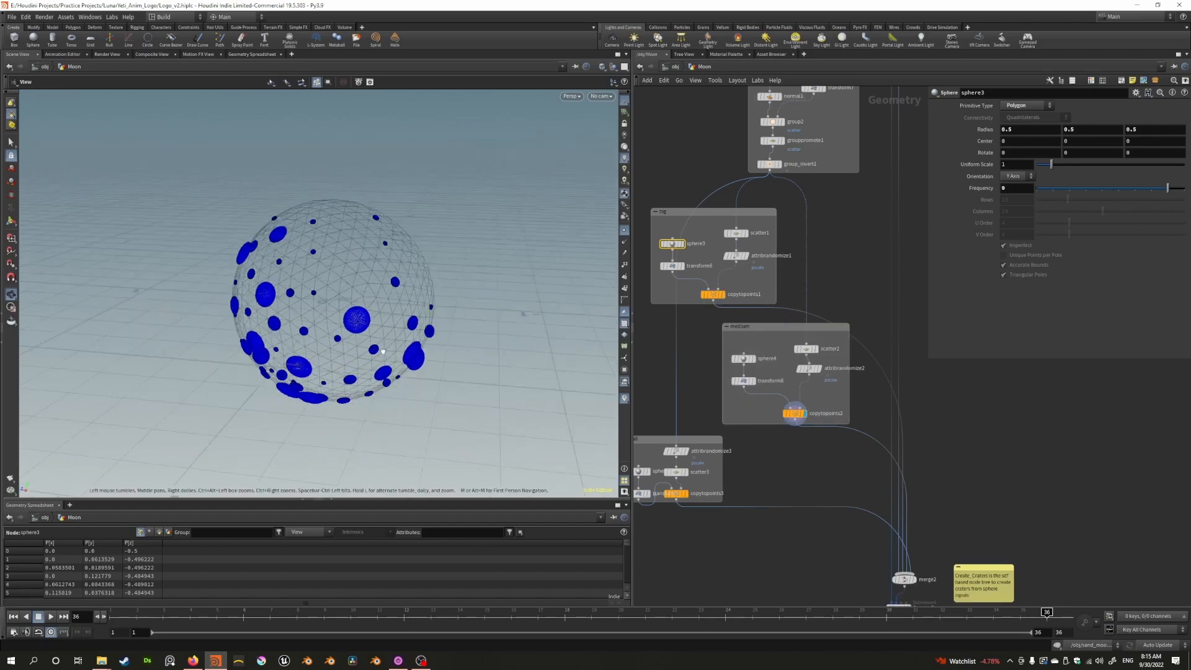
Rearrange the small group so that scatter3 feeds attribrandomize3, and display copytopoints3 on the moon
middle_drag(771, 488, 797, 399)
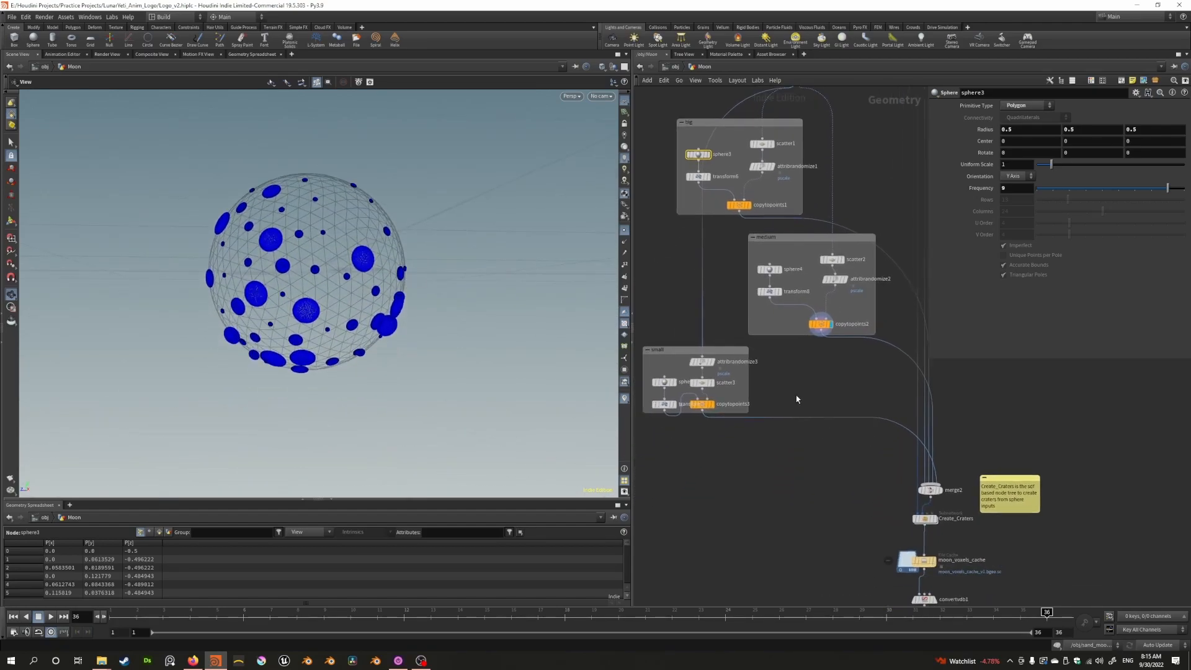
mouse_move(700, 383)
mouse_down()
mouse_move(709, 365)
mouse_move(717, 388)
mouse_up()
click(712, 429)
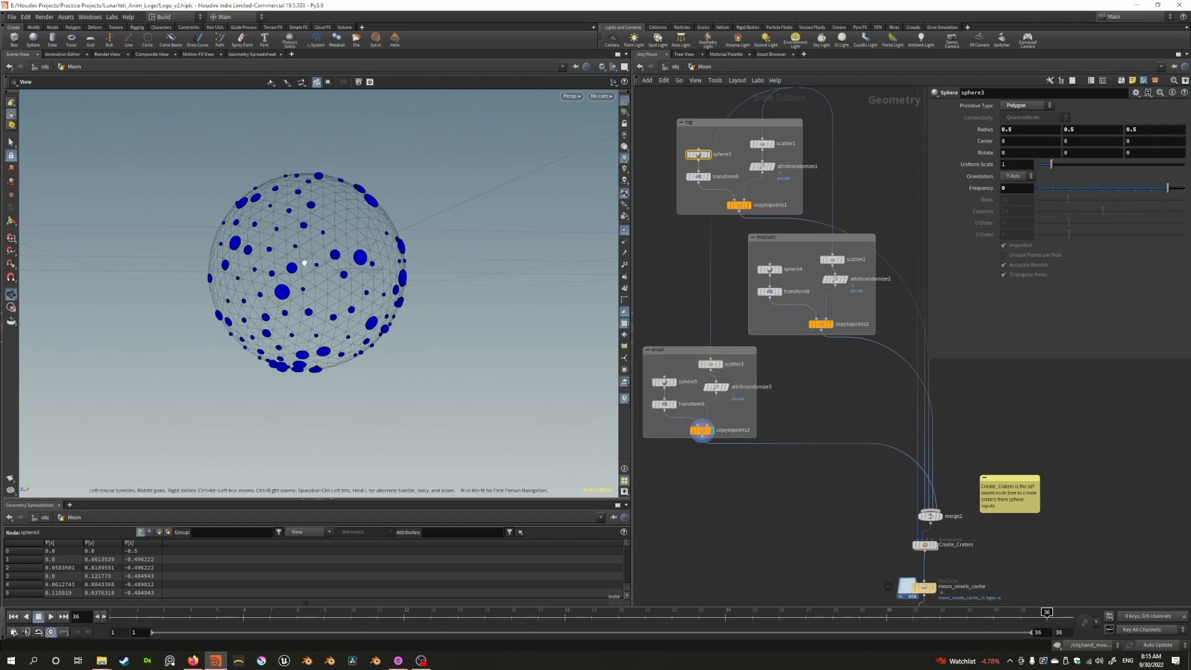
Examine attribrandomize3's pscale ramp and distribution options, keeping Custom Ramp, and display copytopoints2 to view the medium craters
click(719, 388)
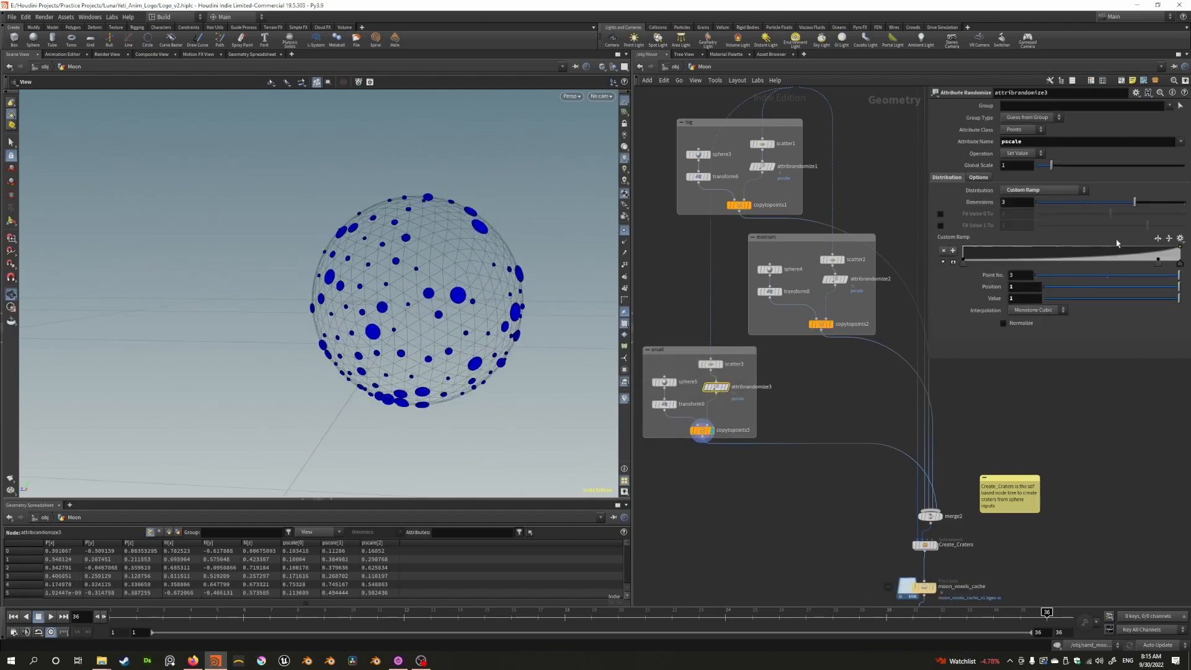
click(845, 279)
click(1051, 193)
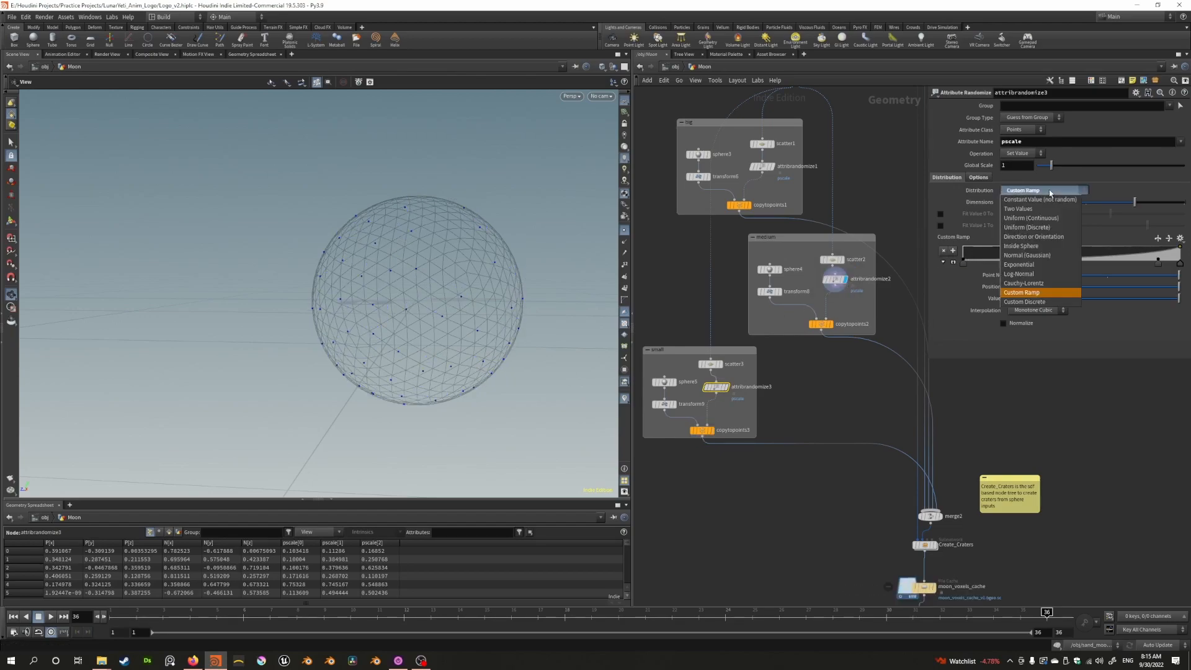
click(1048, 192)
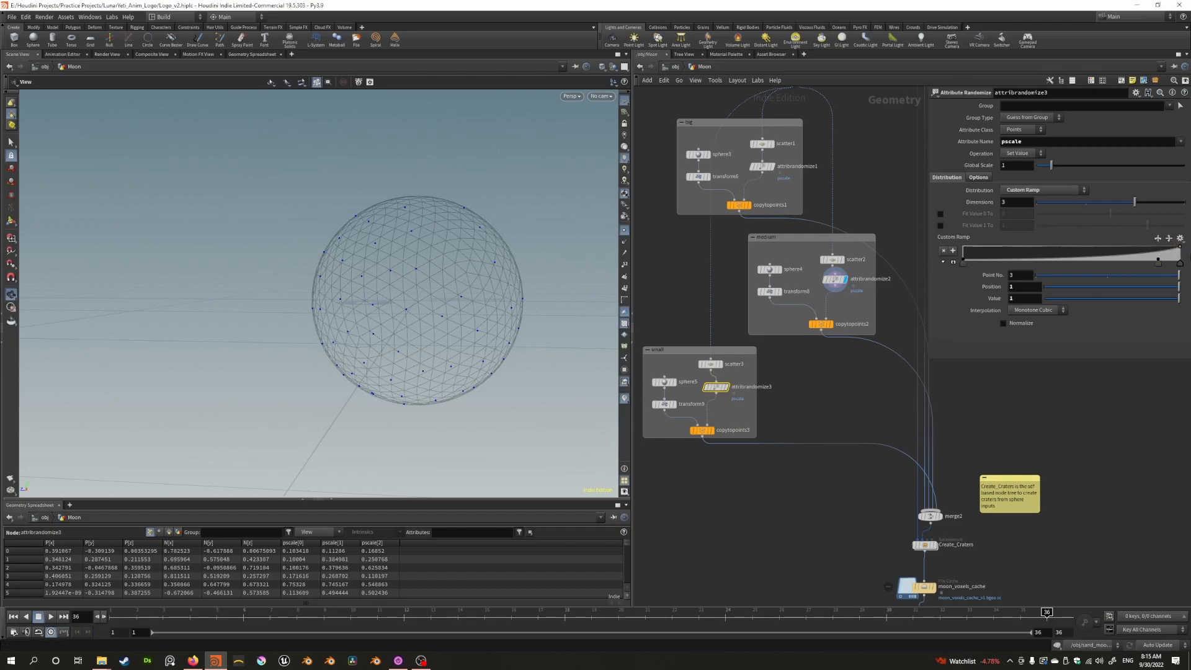
click(827, 325)
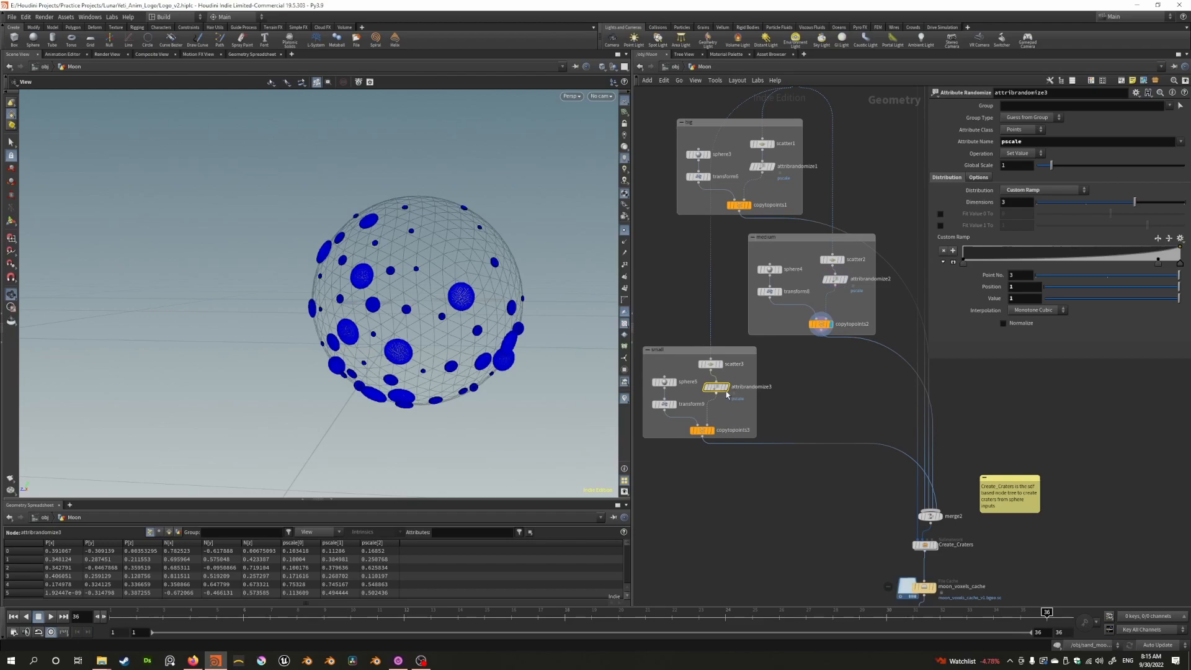
Display copytopoints3, and then merge2 to view the combined crater spheres from another angle
click(709, 431)
middle_drag(929, 528, 855, 474)
click(867, 467)
drag(385, 291, 332, 280)
Display the merged spheres of the manual crater group on the moon
middle_drag(725, 438, 710, 441)
scroll(738, 401, down, 5)
middle_drag(816, 243, 770, 291)
scroll(777, 222, up, 5)
middle_drag(767, 111, 788, 232)
click(777, 211)
middle_drag(800, 540, 804, 316)
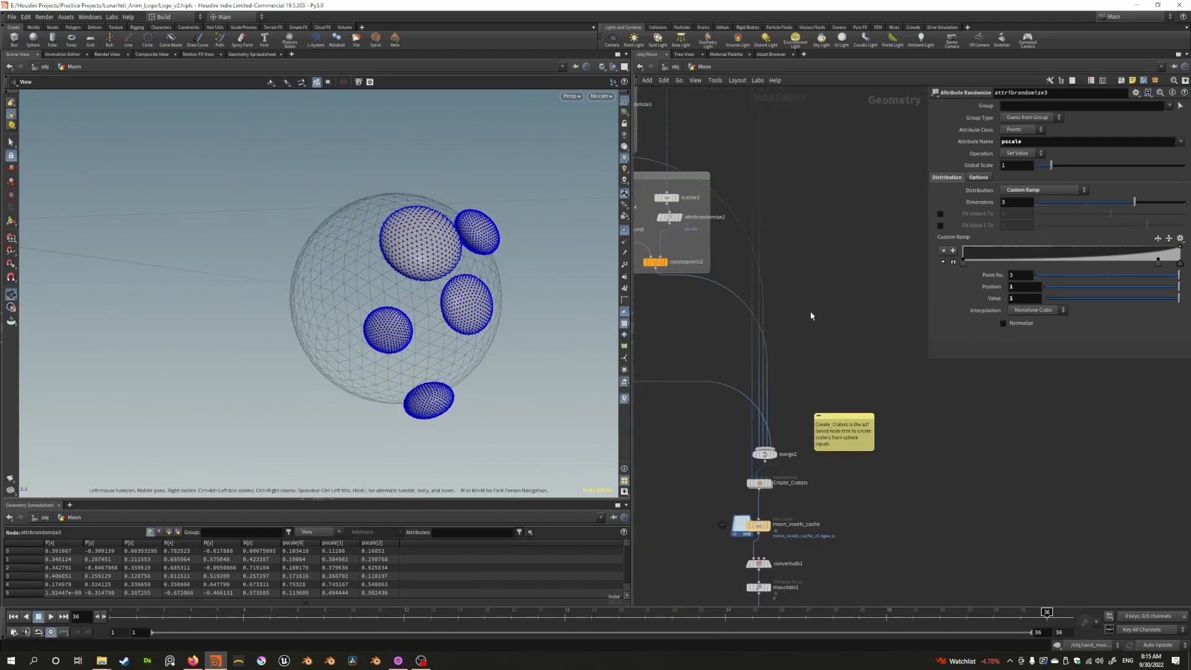
Display merge2's combined craters, view them from another angle and show the Create_Craters subnetwork's parameters
middle_drag(777, 449, 863, 434)
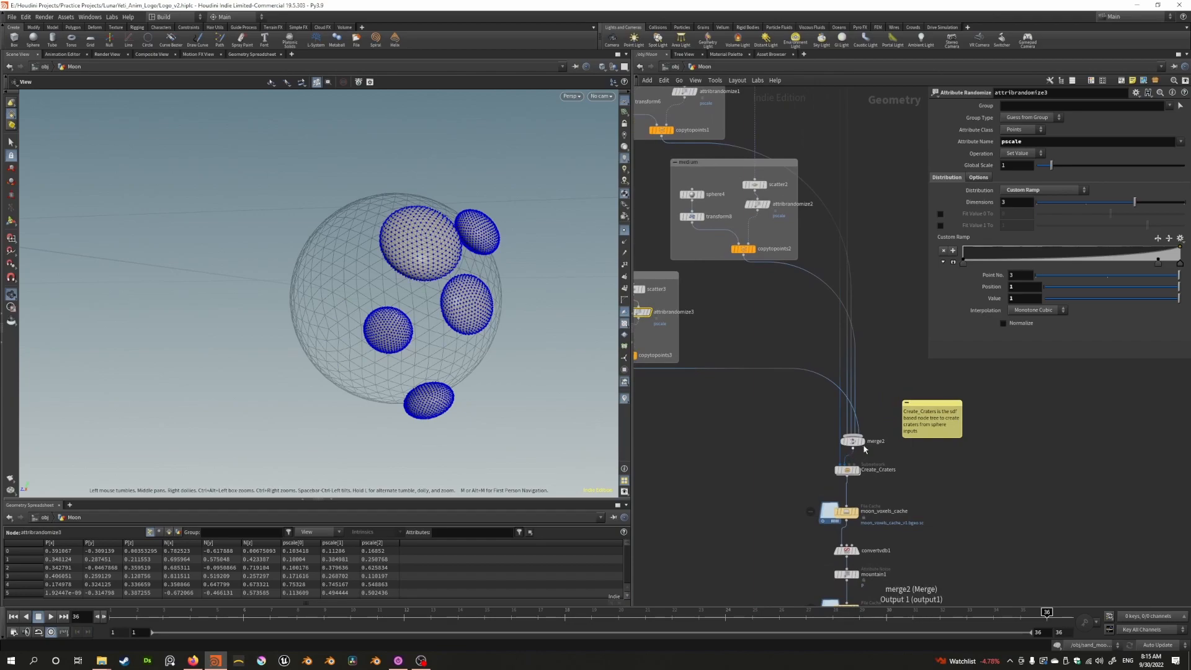
click(864, 443)
drag(385, 319, 459, 309)
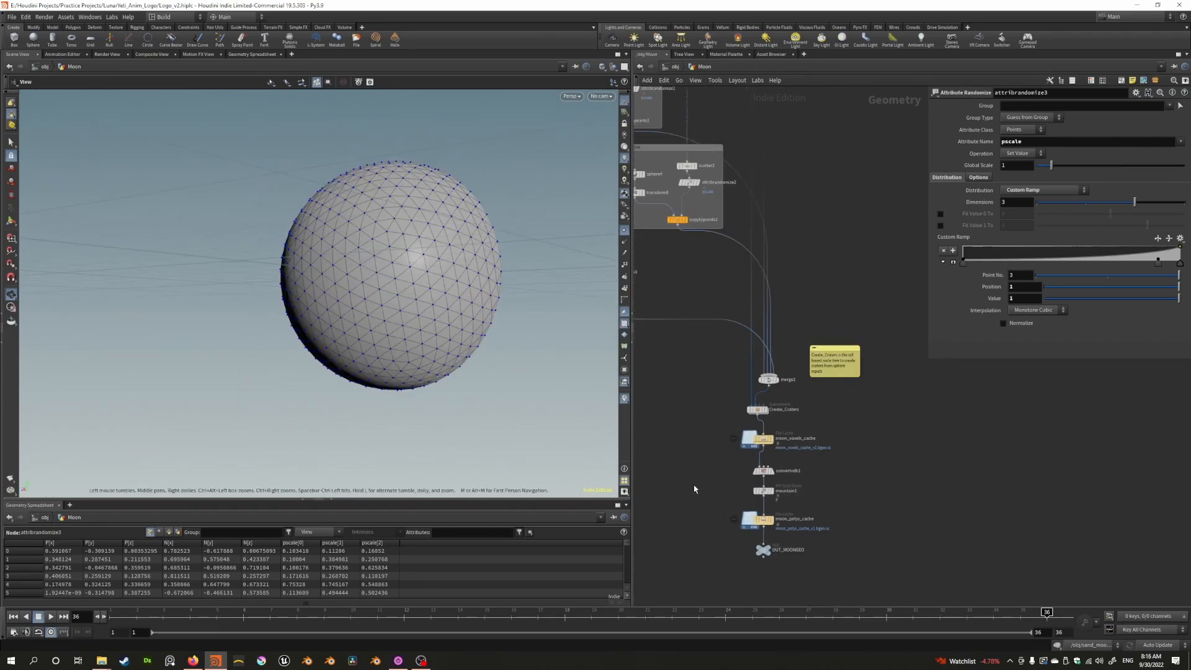
click(757, 410)
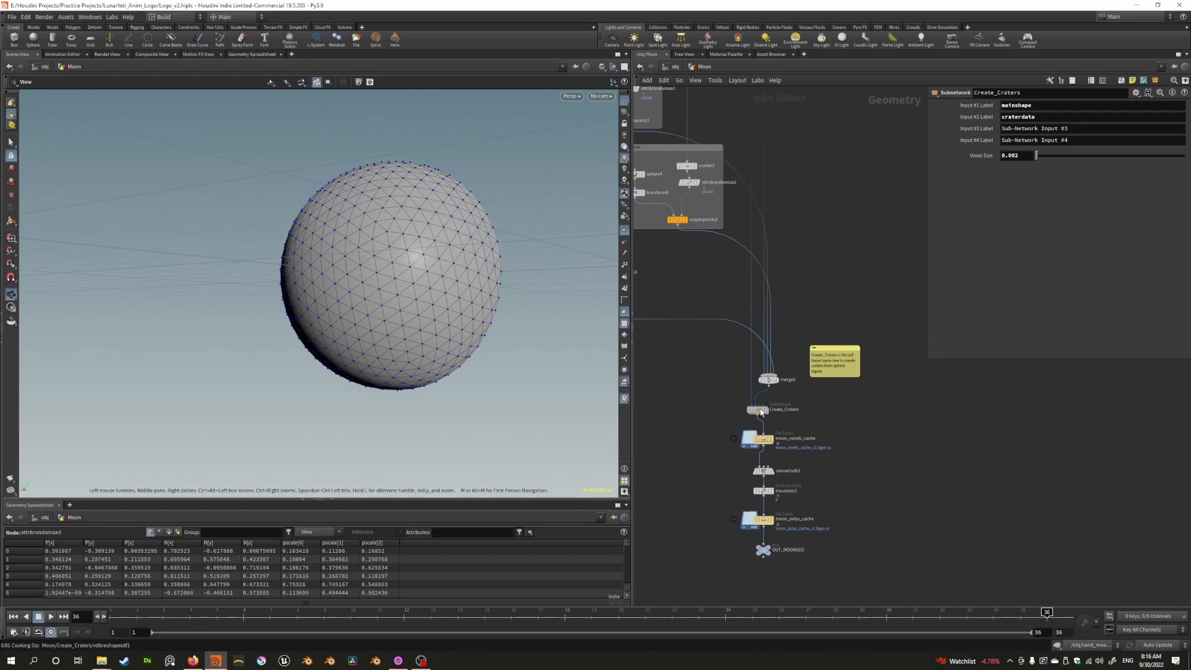
Compare the inputs feeding Create_Craters, and display its cratered moon from another angle
click(780, 371)
middle_drag(685, 373, 720, 532)
middle_drag(749, 214, 727, 140)
click(731, 258)
scroll(788, 452, up, 3)
click(792, 448)
drag(397, 409, 409, 304)
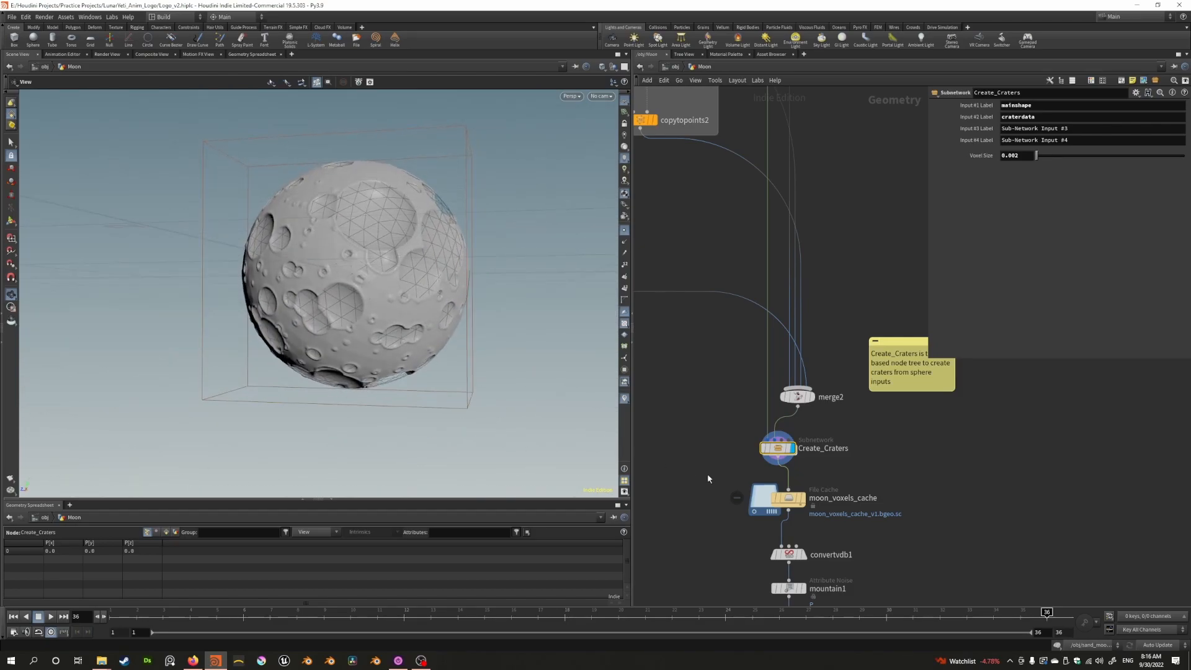
Look inside Create_Craters at the craterdata and mainshape inputs, and trace mainshape back to polyfill1 by displaying that node
double_click(778, 448)
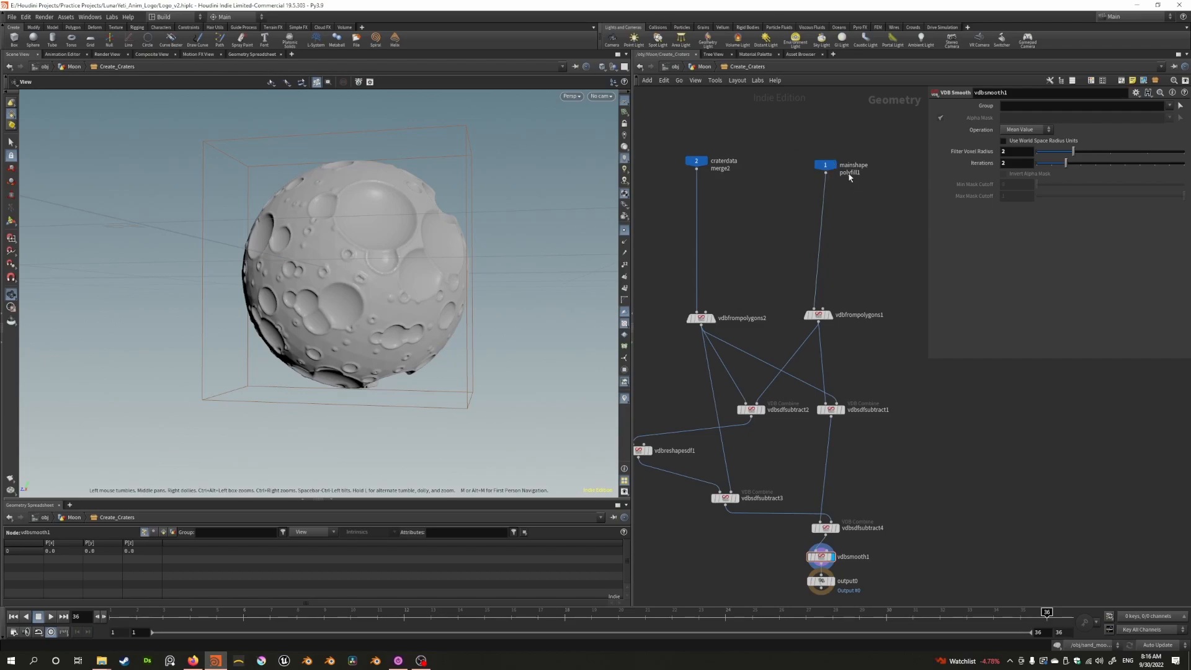
drag(826, 160, 832, 167)
click(698, 68)
middle_drag(728, 239, 750, 454)
middle_drag(765, 263, 782, 420)
middle_drag(764, 291, 785, 438)
middle_drag(758, 335, 771, 462)
middle_drag(727, 203, 714, 291)
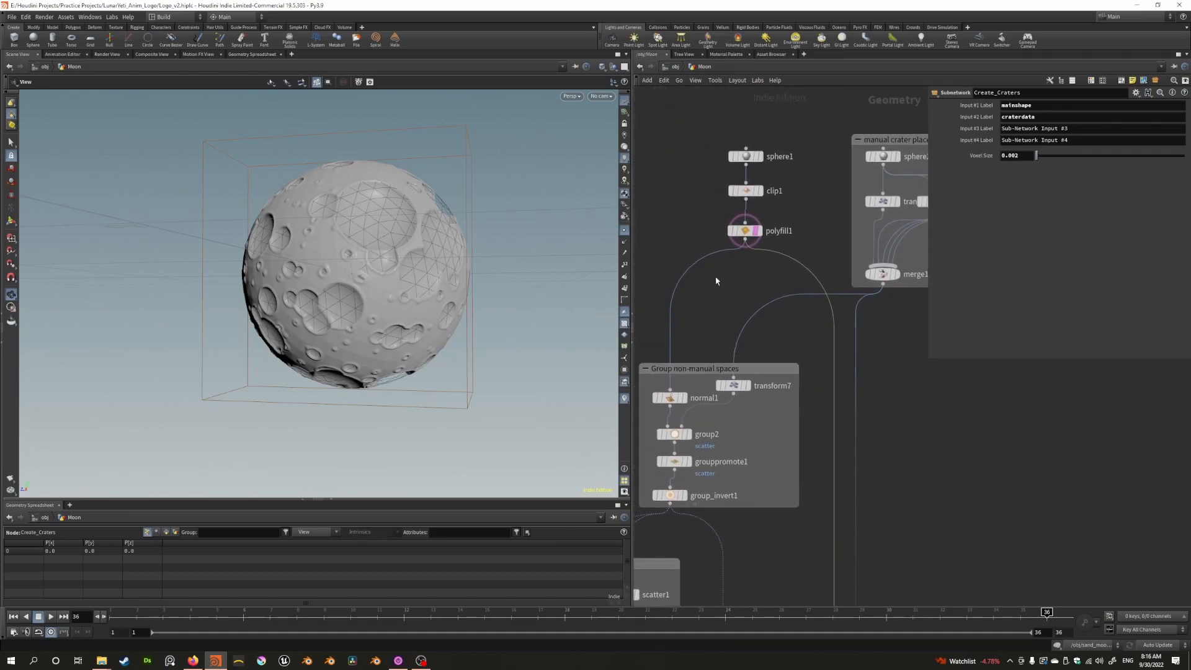
click(757, 231)
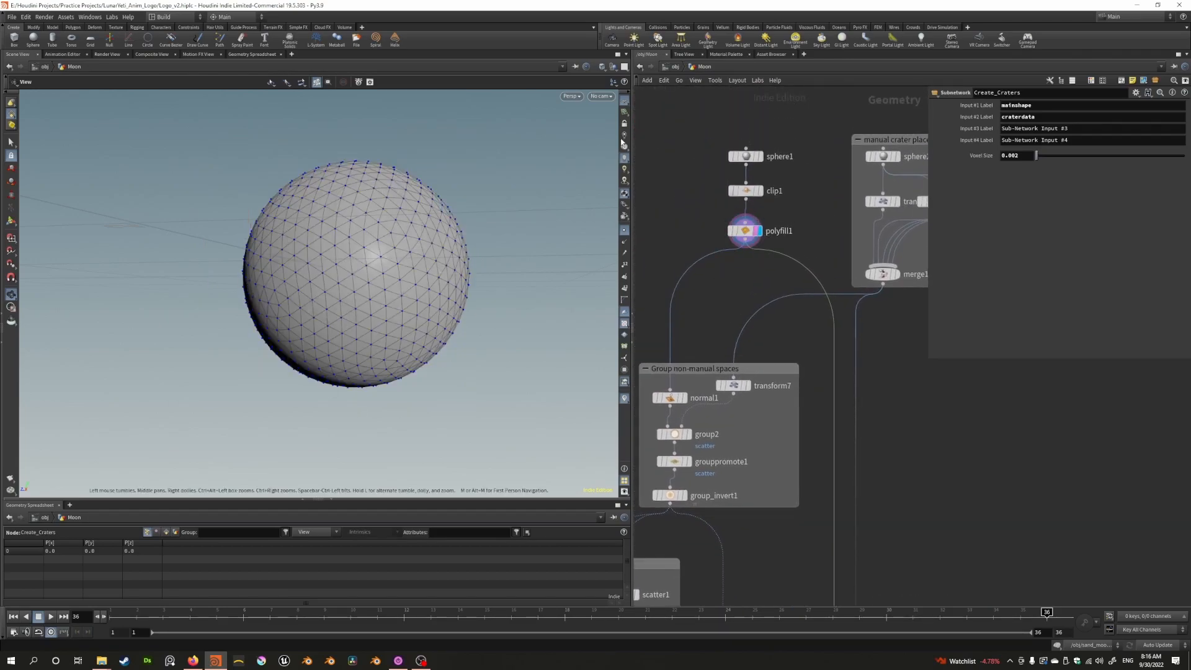
middle_drag(816, 467, 815, 209)
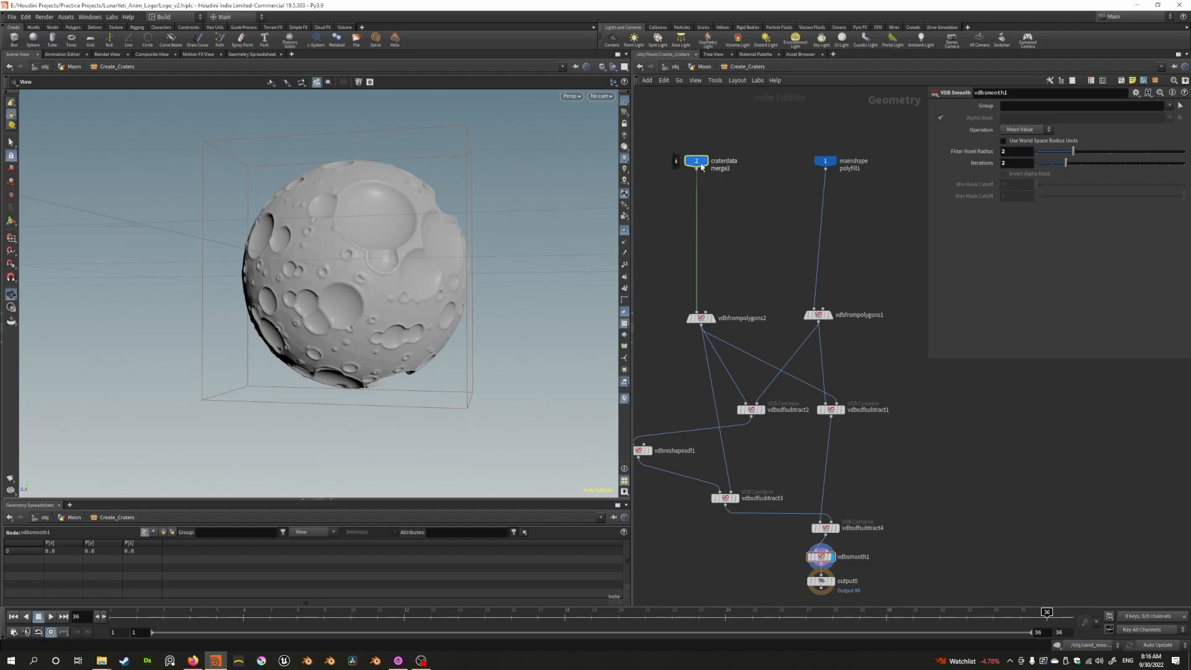
Inside Create_Craters, insert null nodes named crater_input below craterdata and base_input below mainshape
middle_drag(734, 303, 734, 285)
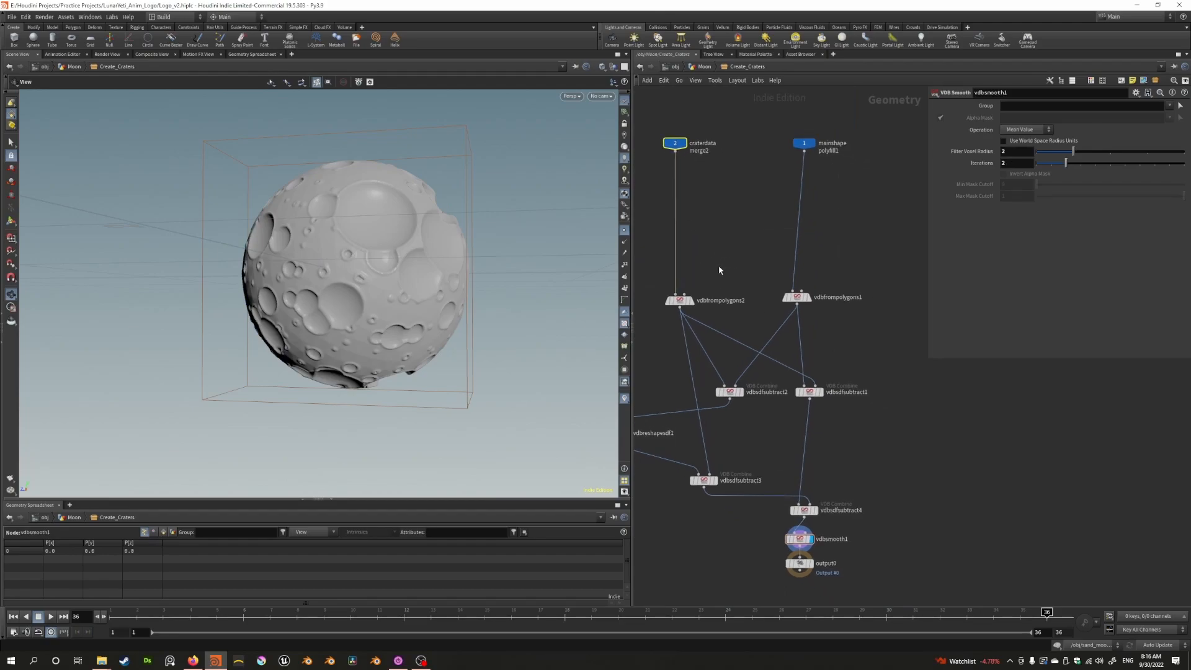
key(Tab)
text(null)
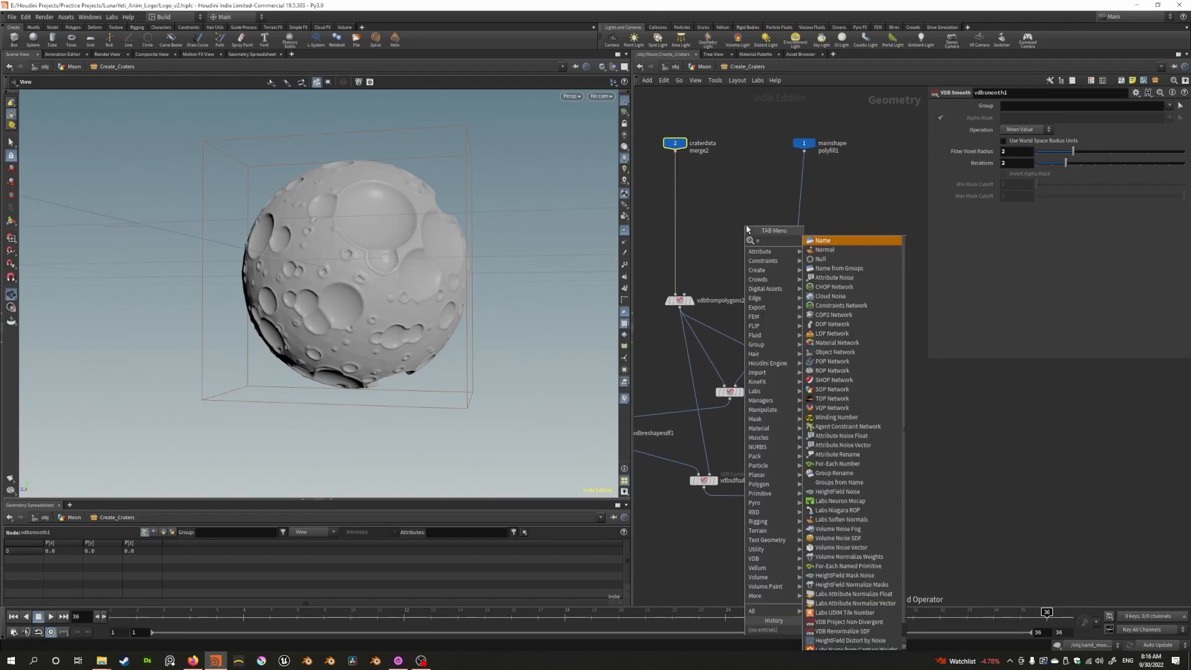
key(Return)
click(793, 220)
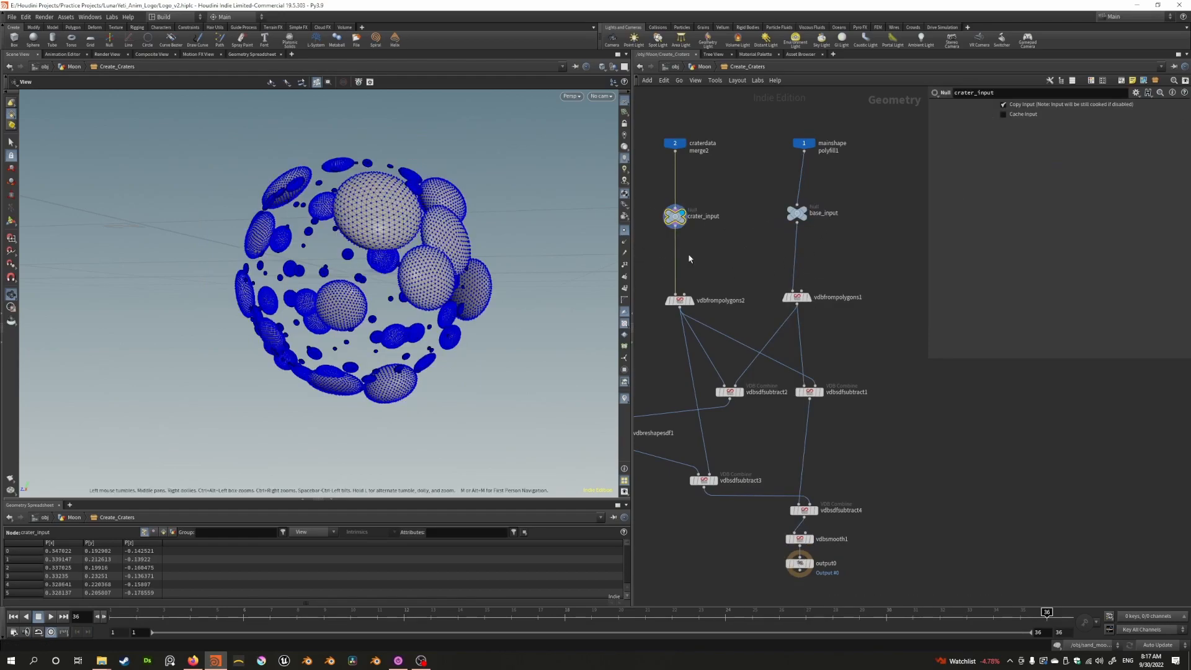
Display vdbfrompolygons1 and examine the moon's VDB and its voxel size setting
click(804, 298)
click(809, 298)
drag(431, 277, 378, 273)
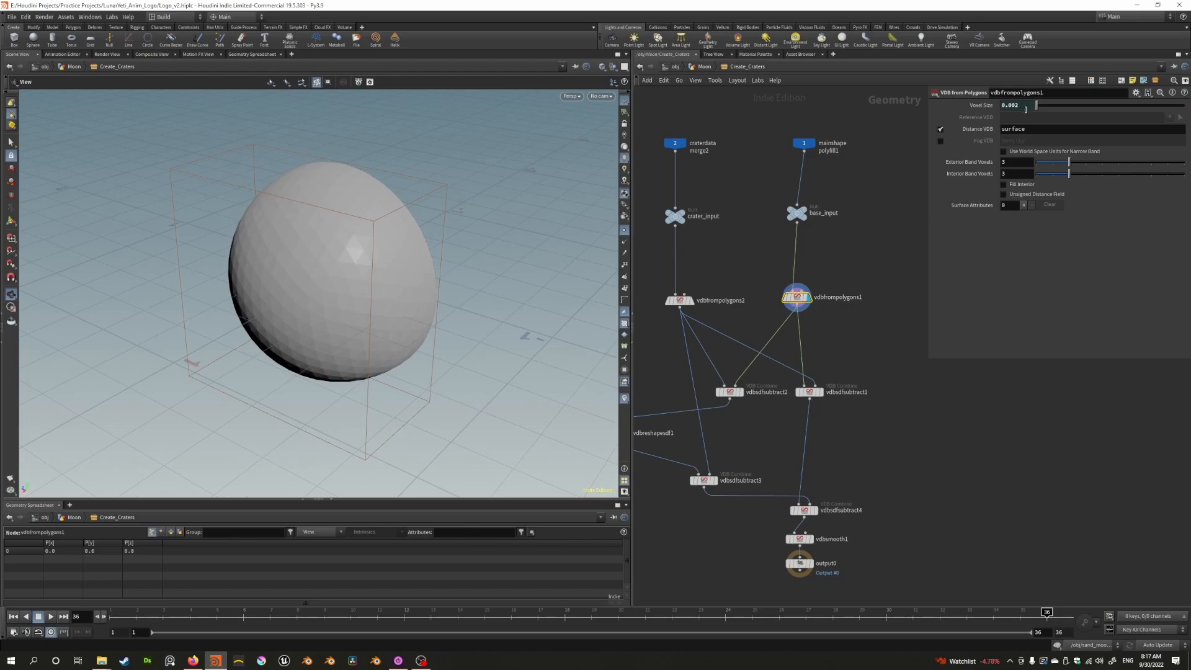
click(989, 107)
click(980, 106)
Display the crater VDB from vdbfrompolygons2, and then the moon VDB from vdbfrompolygons1 with its parameters
click(689, 300)
drag(297, 264, 210, 245)
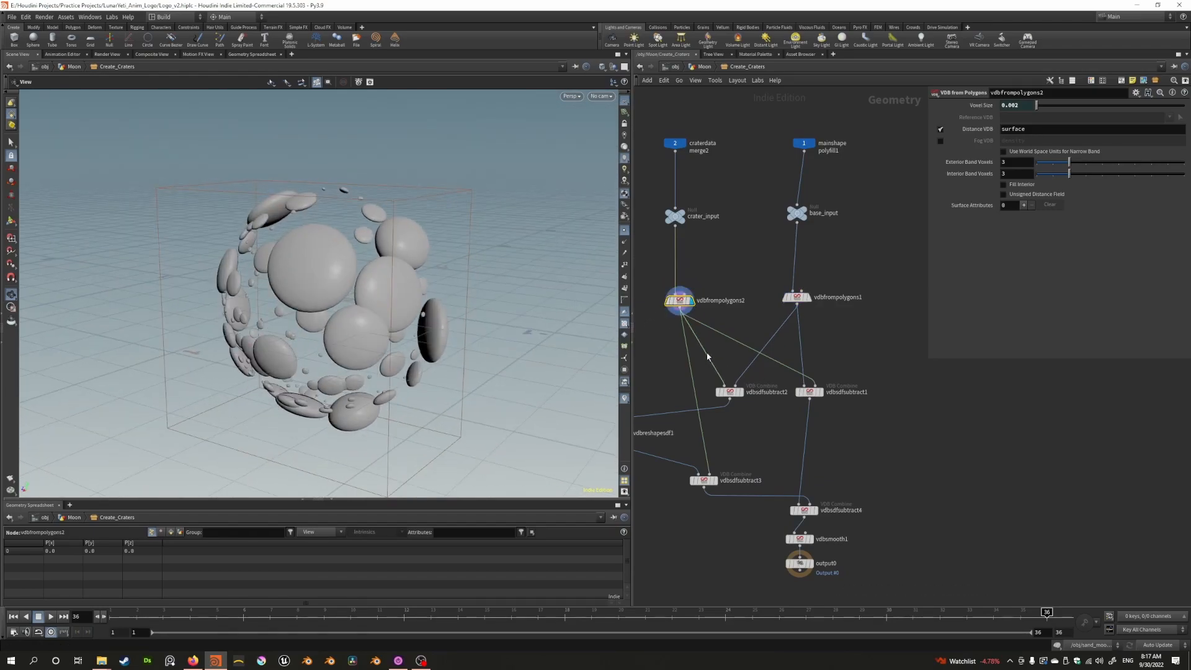
click(808, 298)
middle_drag(863, 353, 891, 291)
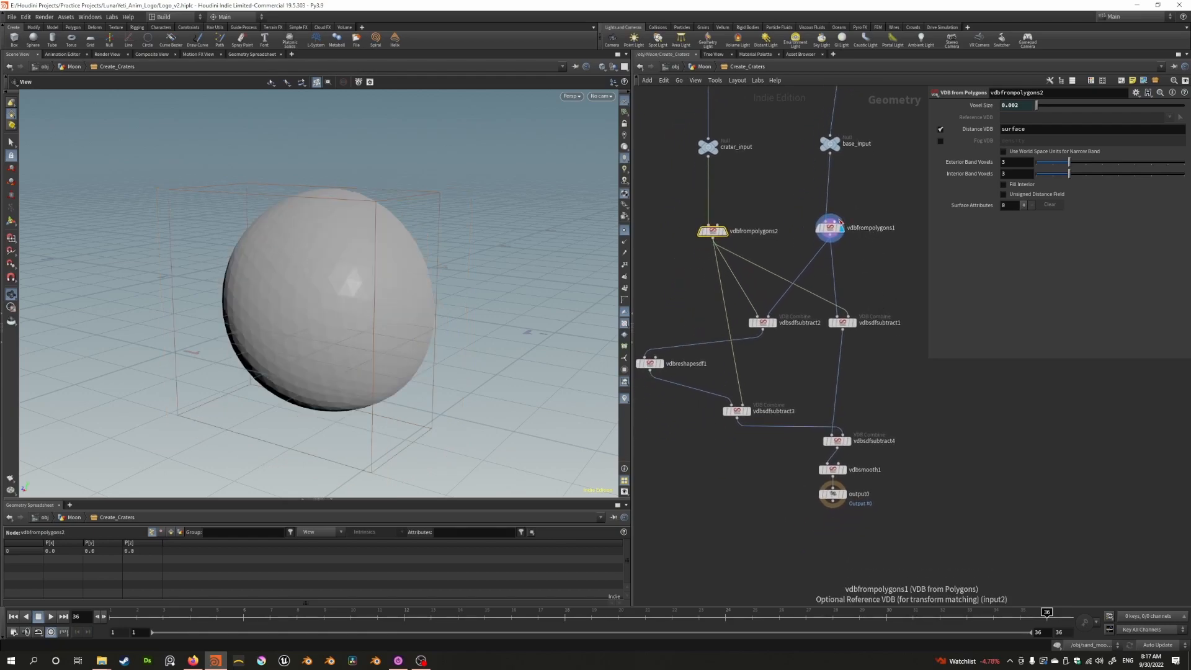
click(831, 230)
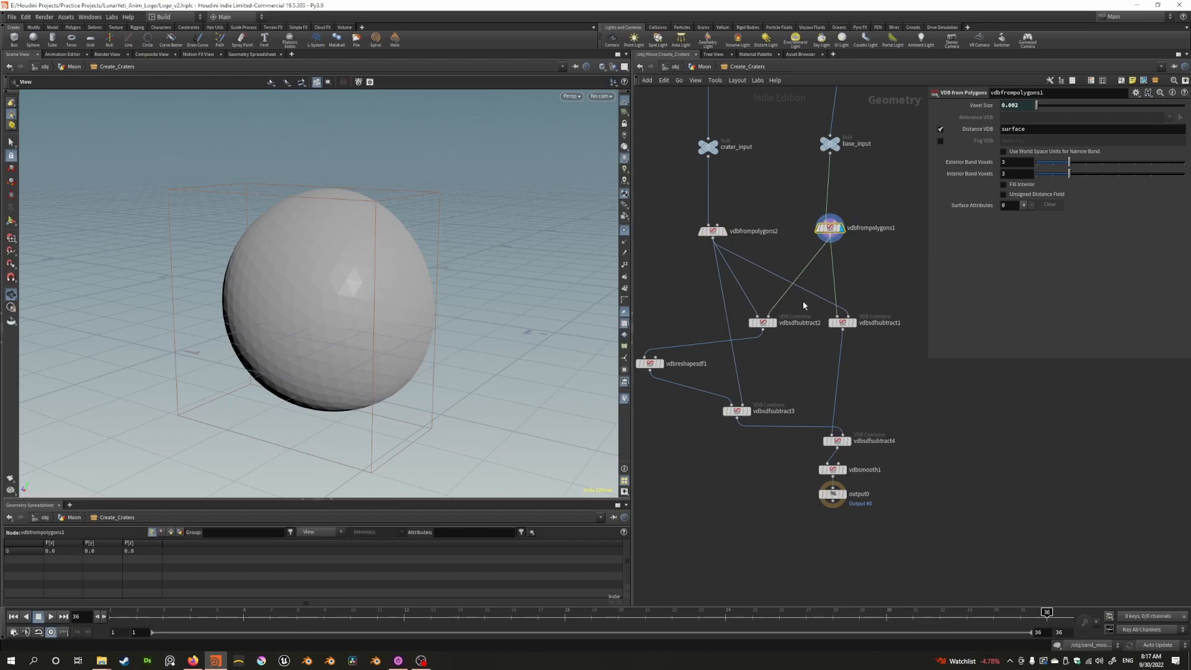
Review vdbsdfsubtract2's operation options, keeping SDF Intersection, and display its result
click(764, 323)
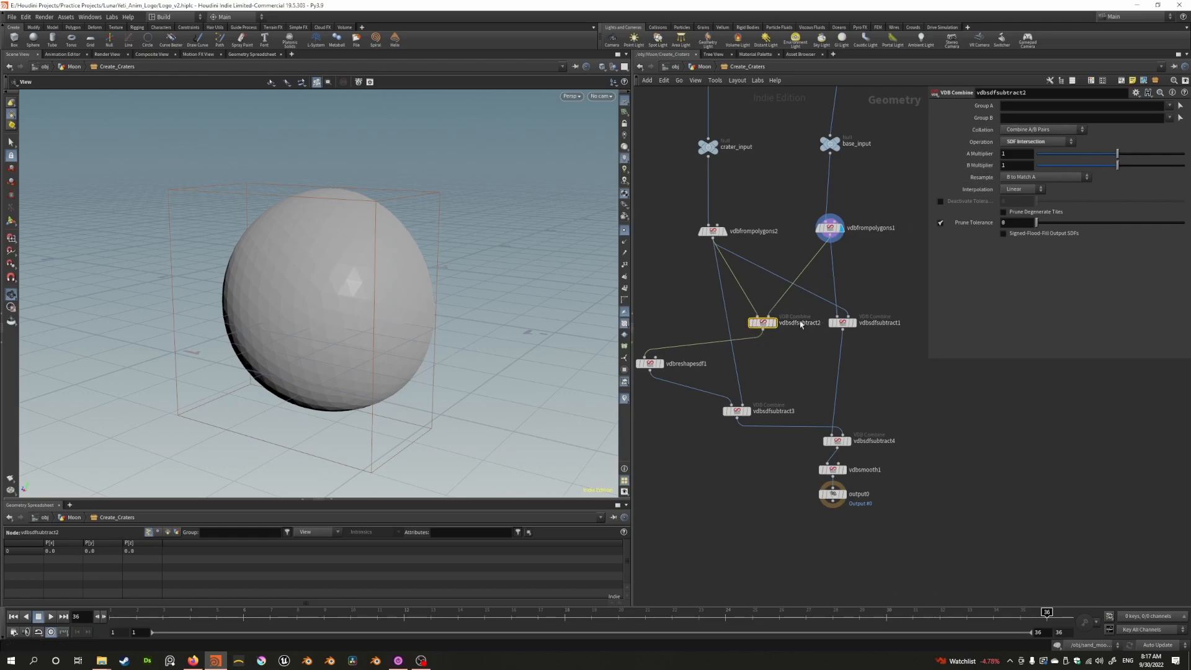
click(1045, 142)
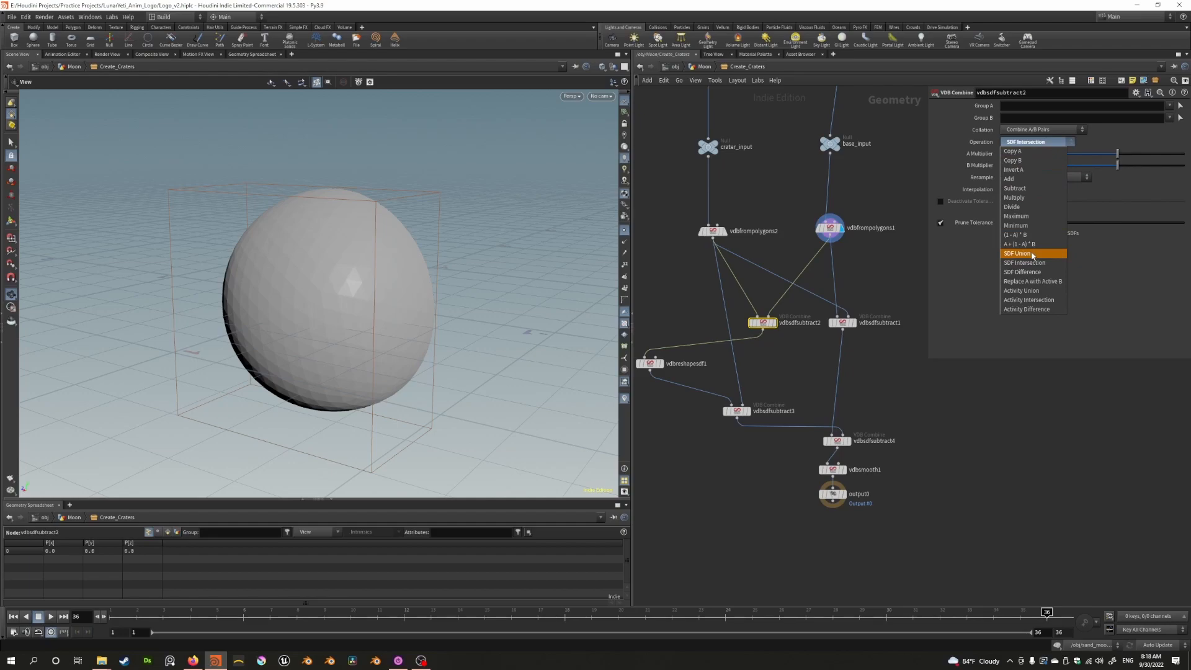
click(991, 280)
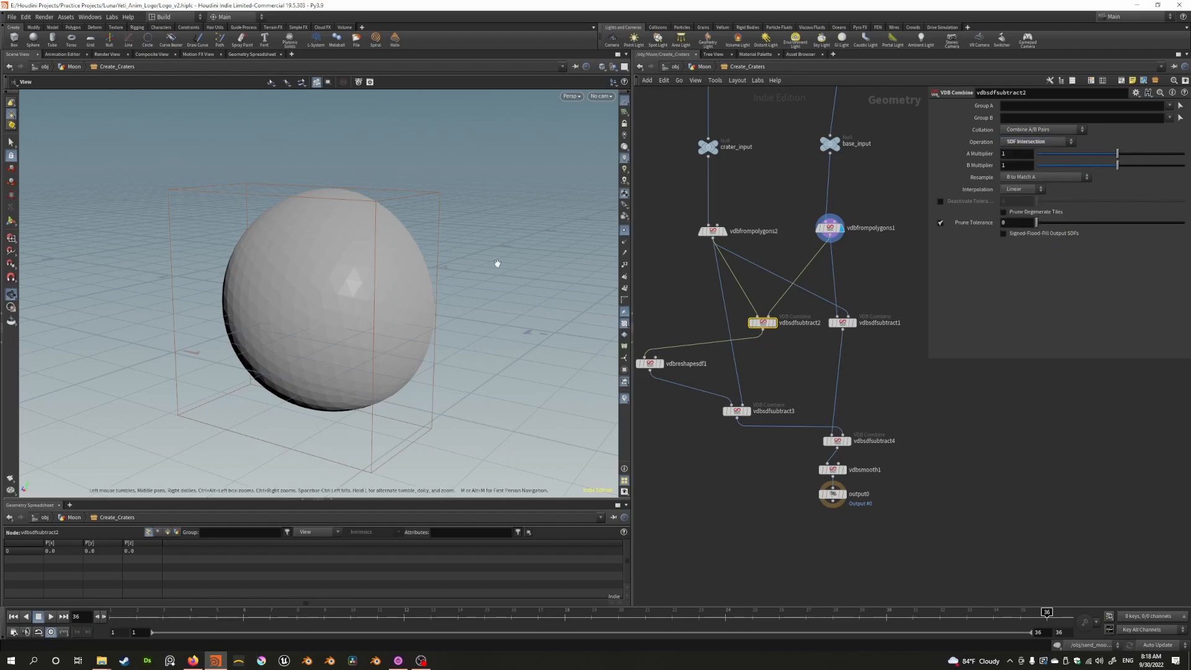
mouse_move(346, 276)
mouse_down()
mouse_move(399, 319)
mouse_move(338, 292)
mouse_up()
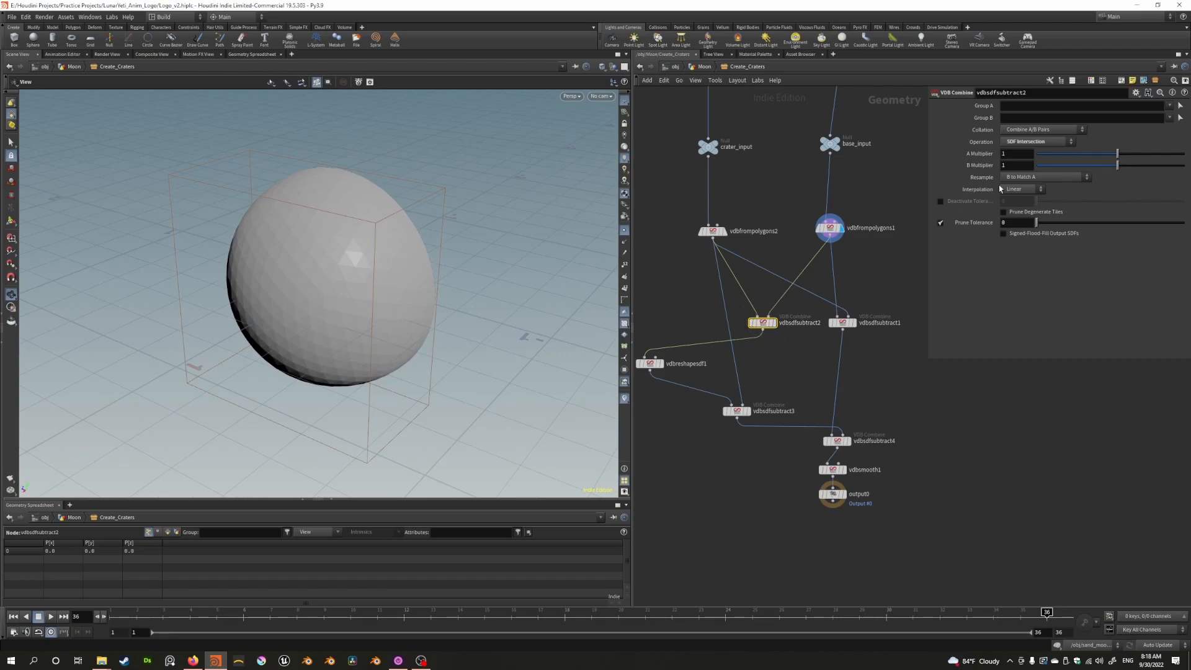
click(778, 324)
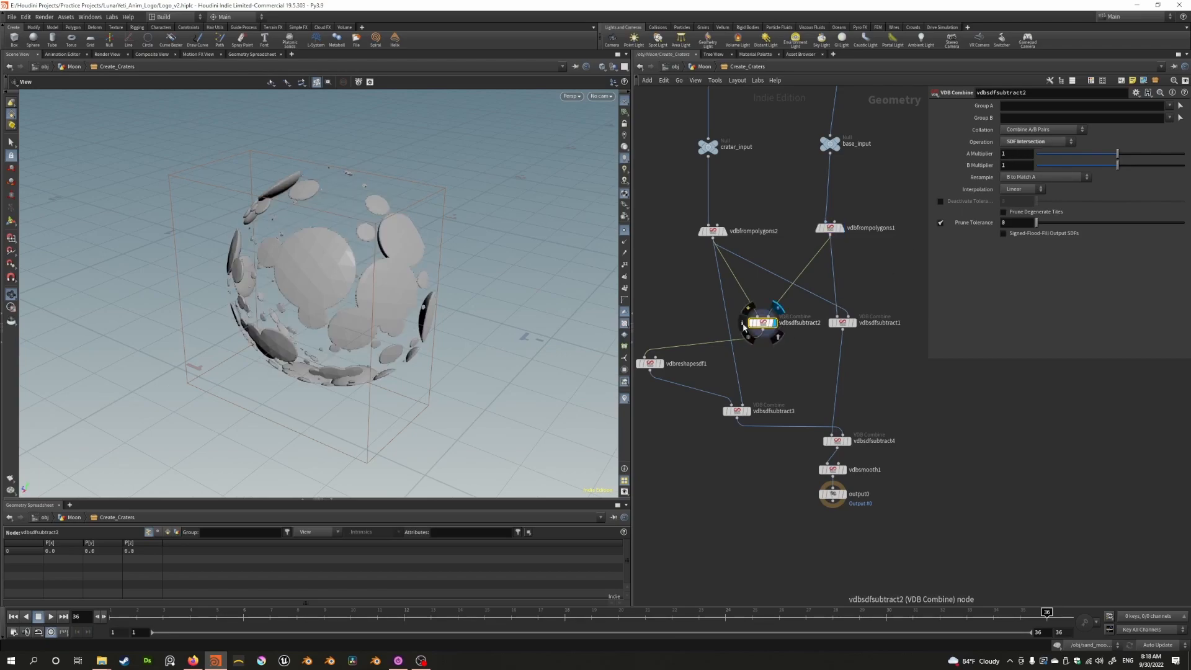
drag(348, 279, 712, 328)
middle_drag(713, 328, 732, 334)
Compare vdbfrompolygons2 and vdbfrompolygons1 with their intersection in vdbsdfsubtract2, viewed from another angle
click(740, 237)
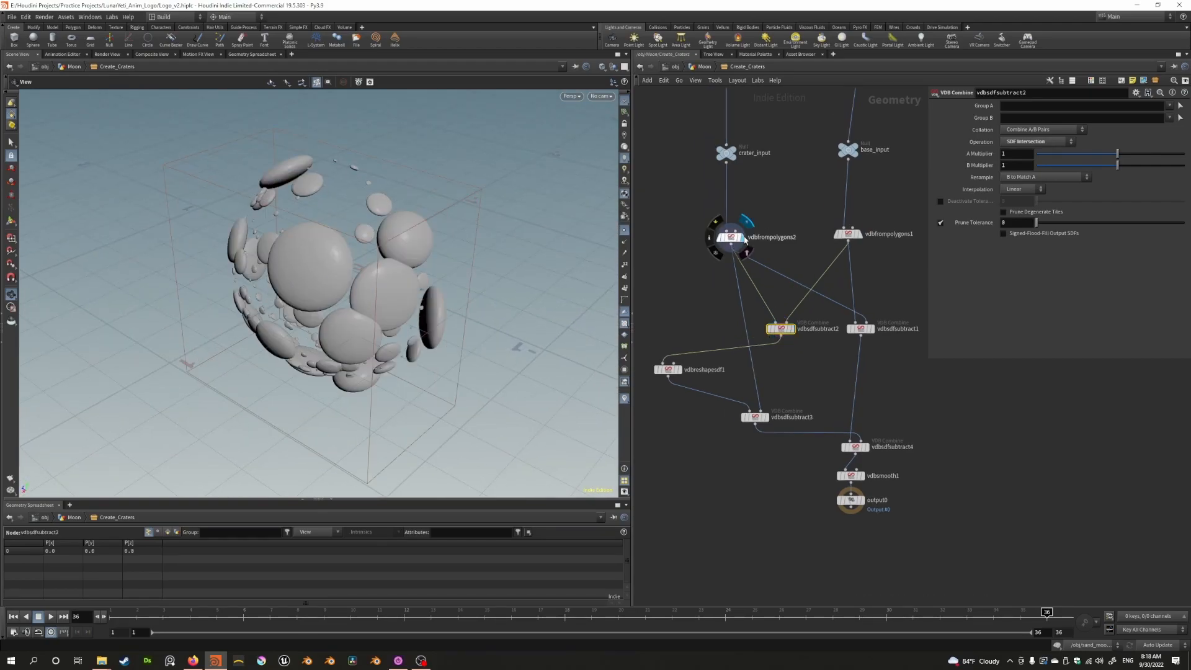
click(860, 234)
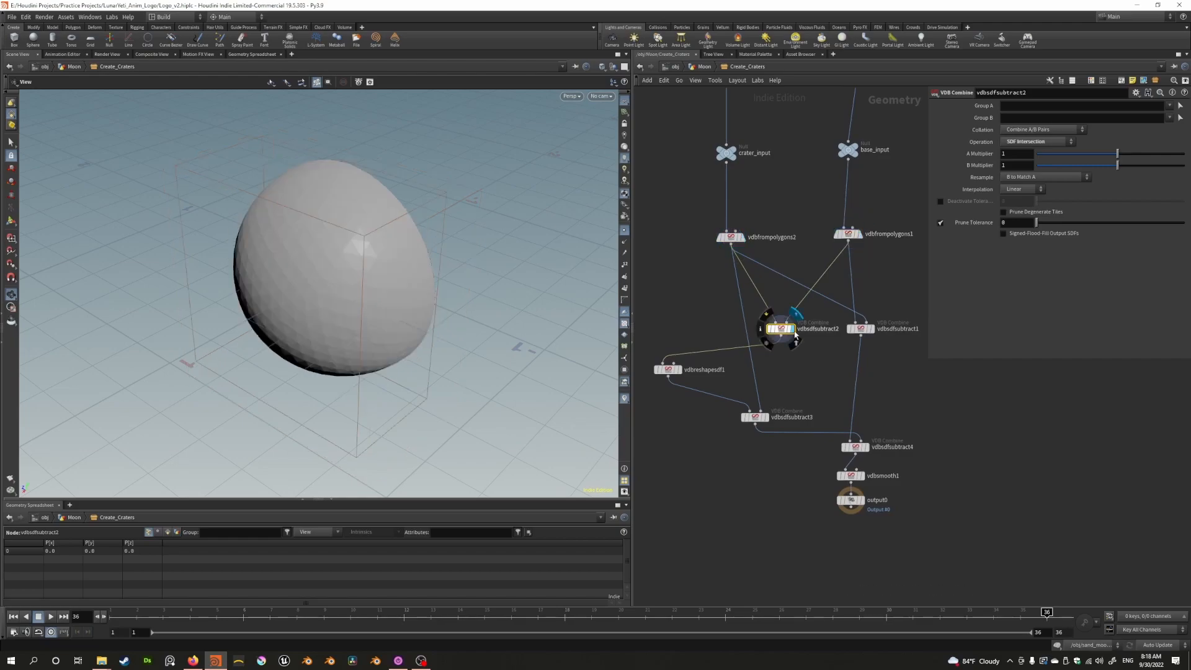
click(793, 328)
drag(544, 205, 670, 407)
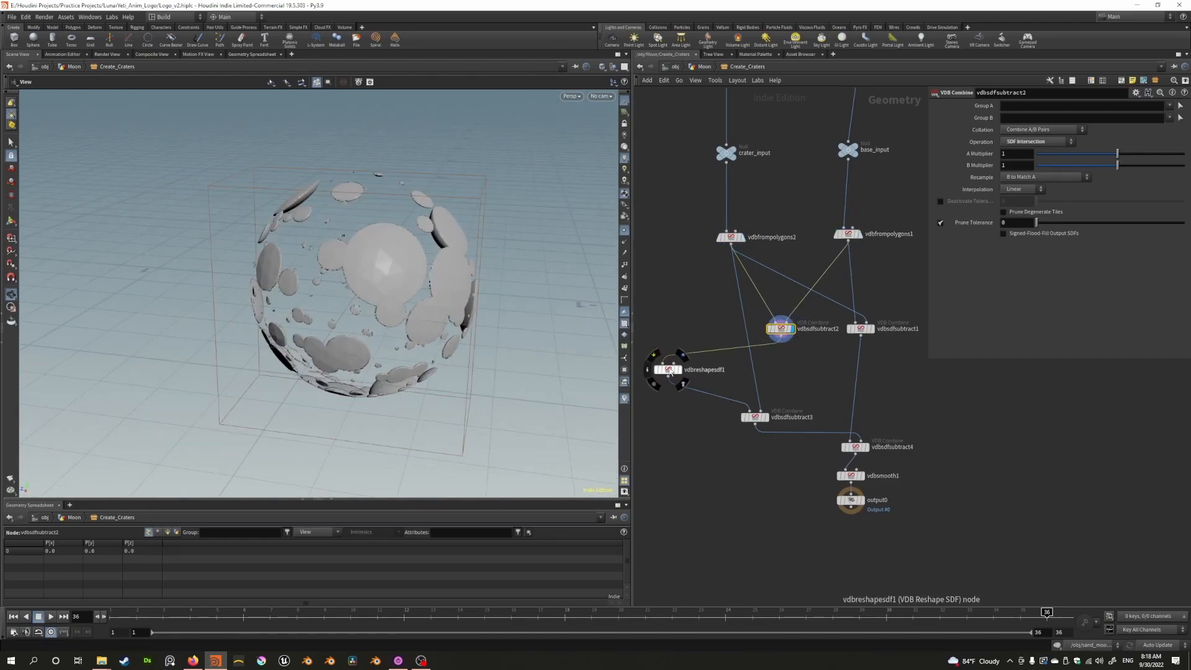
Display vdbreshapesdf1 with its Dilate settings and compare its shapes with those of vdbsdfsubtract2
click(670, 370)
click(680, 370)
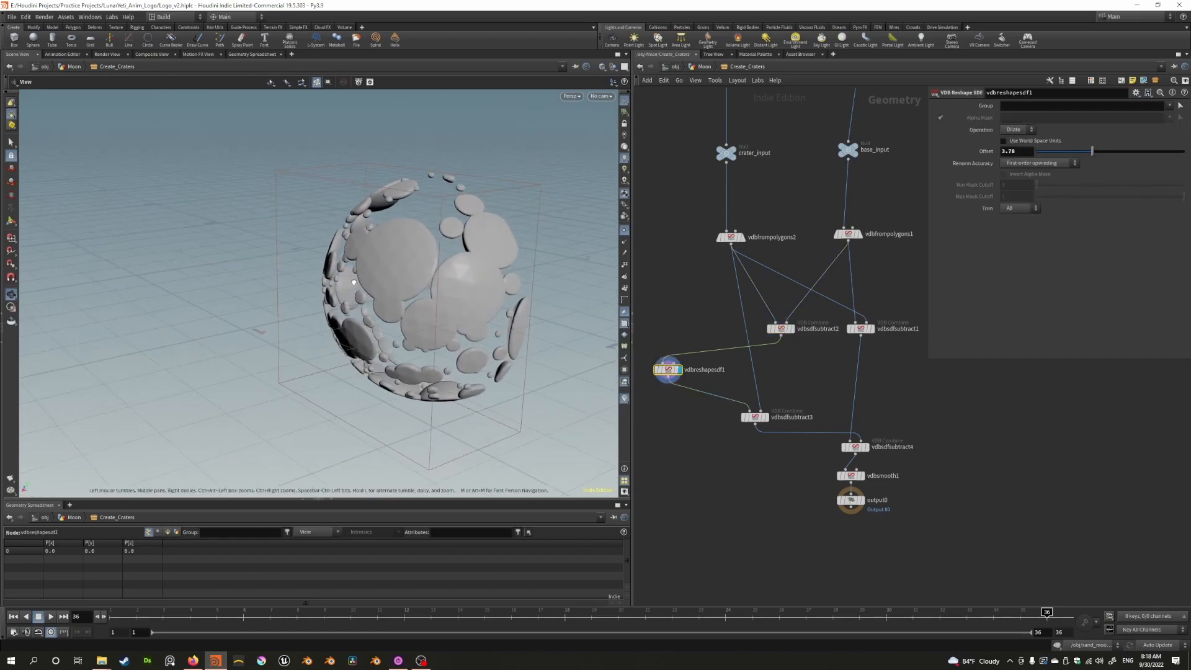
drag(494, 321, 322, 285)
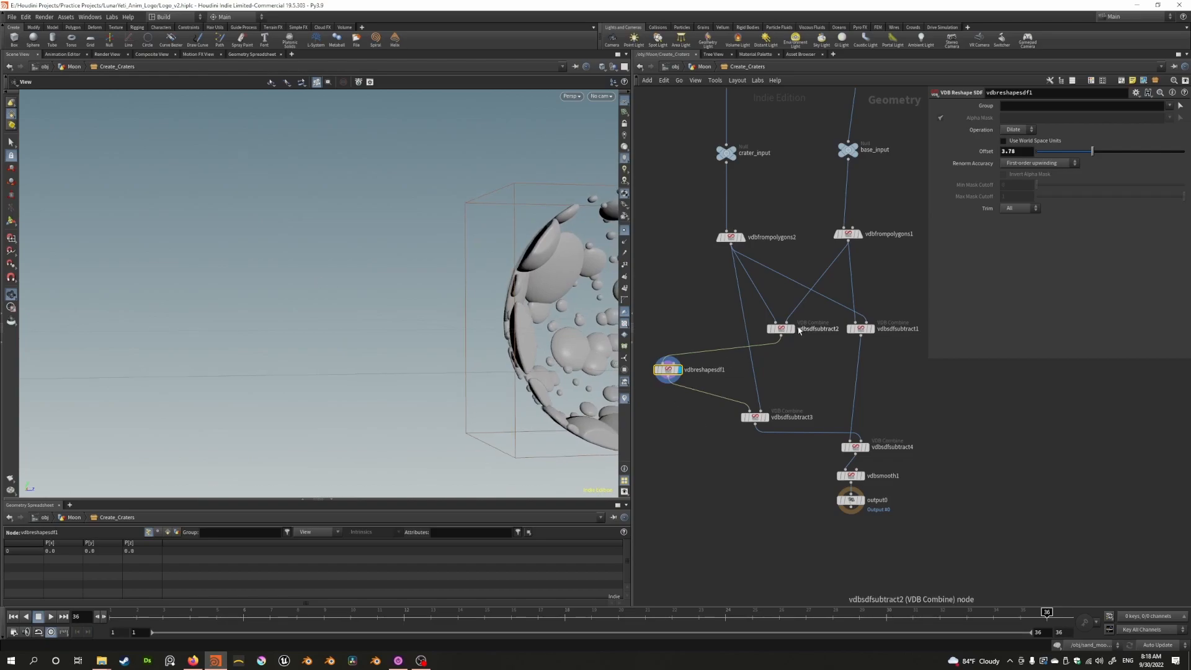
click(794, 332)
click(682, 371)
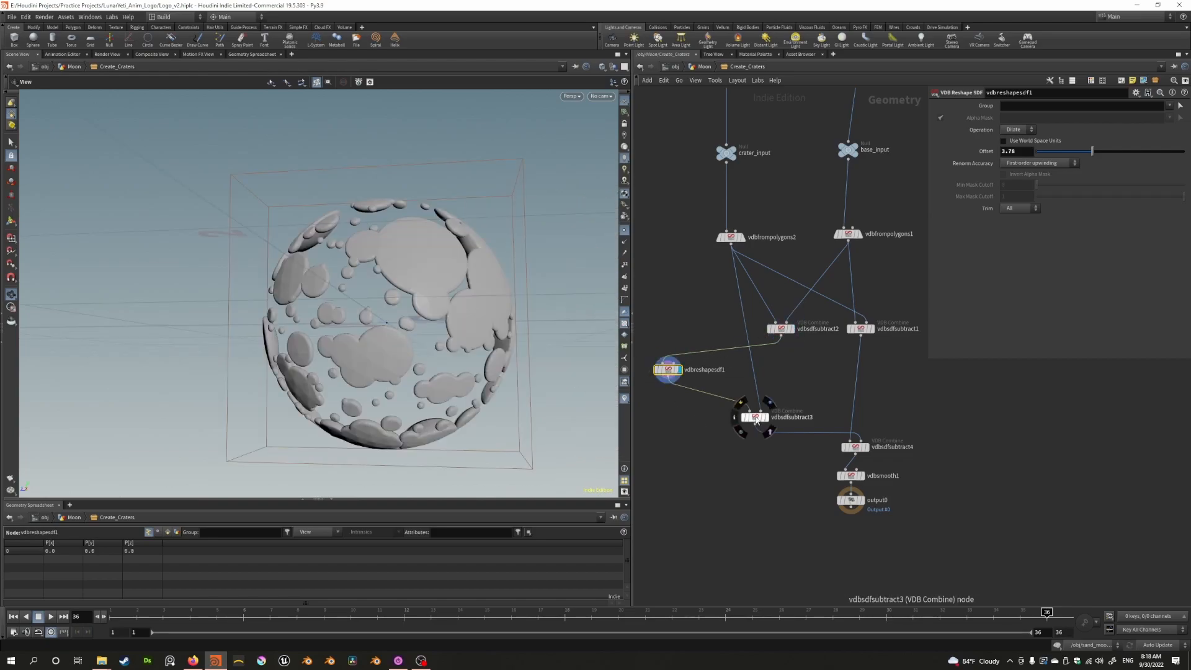
Show vdbsdfsubtract3's SDF Difference, and compare it with its inputs vdbfrompolygons2 and vdbreshapesdf1
click(763, 418)
click(770, 421)
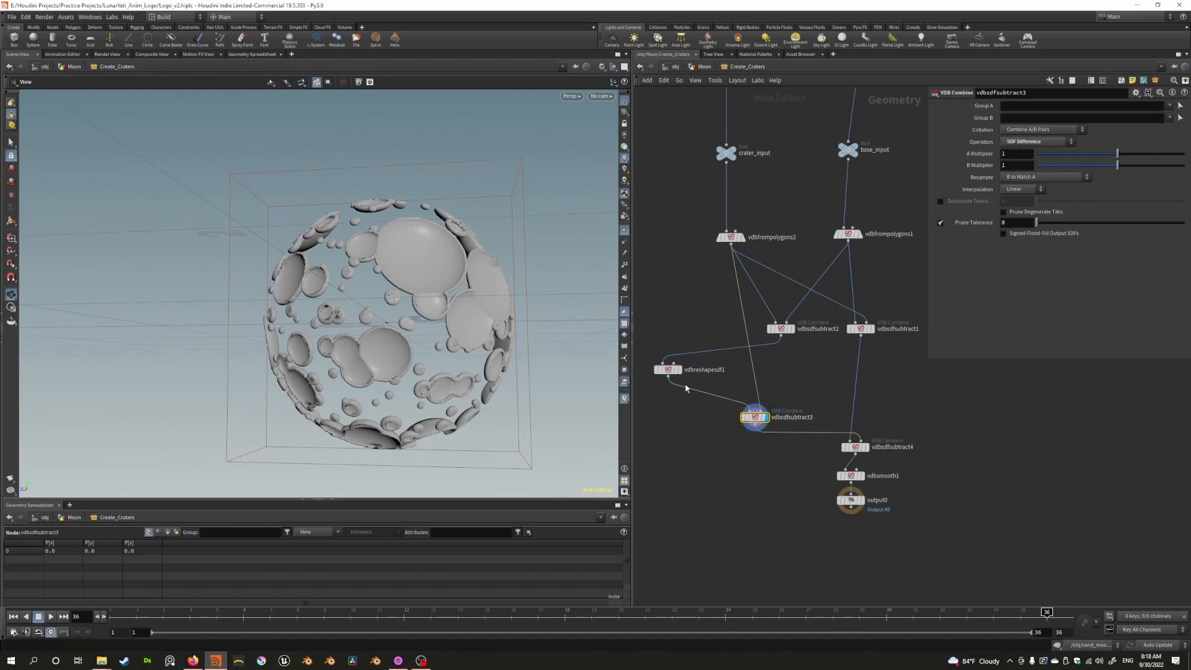
click(745, 240)
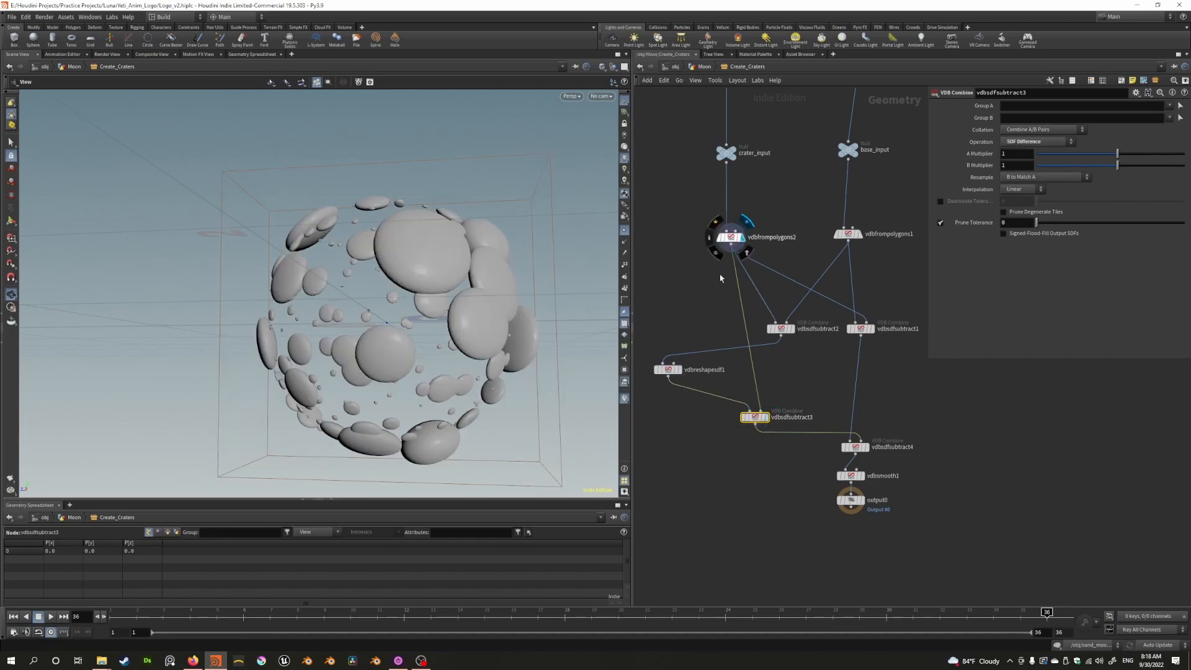
click(680, 374)
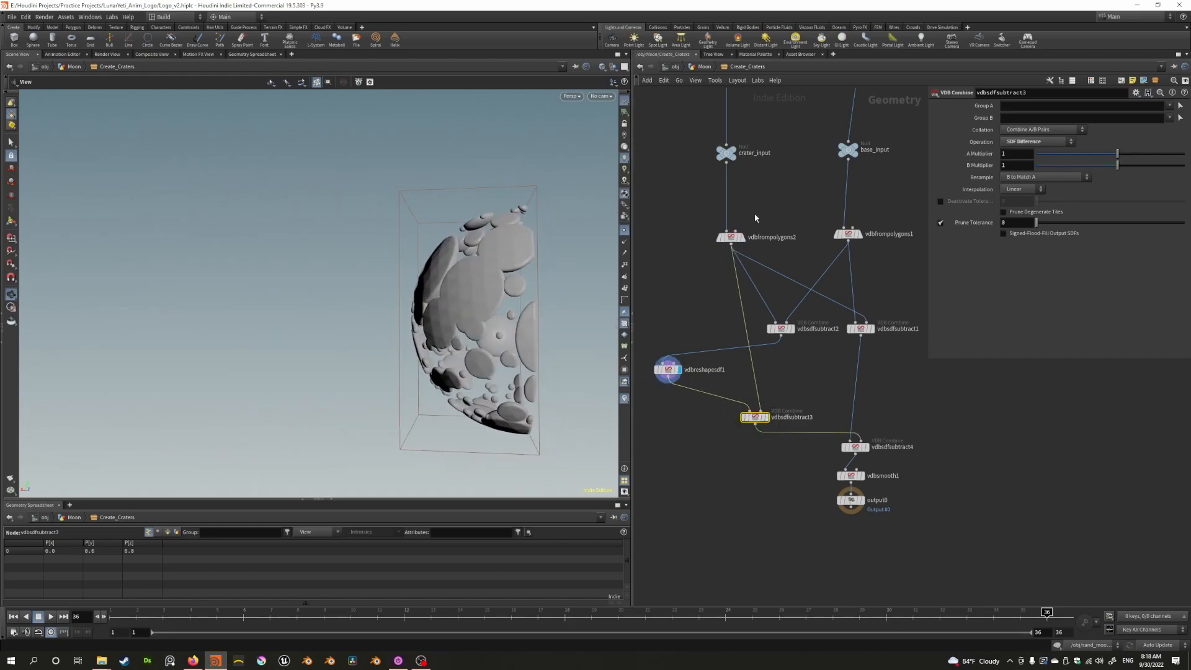
drag(755, 215, 697, 270)
drag(687, 345, 650, 381)
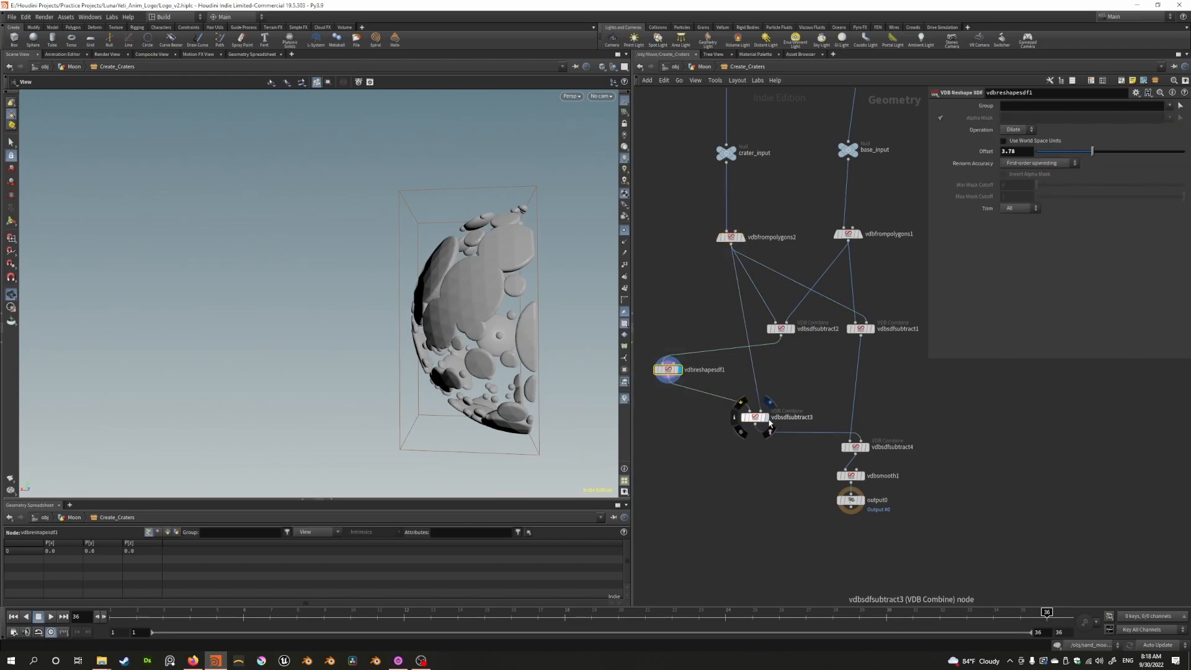
Display vdbsdfsubtract3 again and examine the hollowed crater rims up close
click(767, 419)
drag(403, 354, 392, 318)
scroll(397, 348, up, 5)
scroll(439, 327, up, 5)
scroll(392, 318, down, 10)
middle_drag(808, 387, 762, 412)
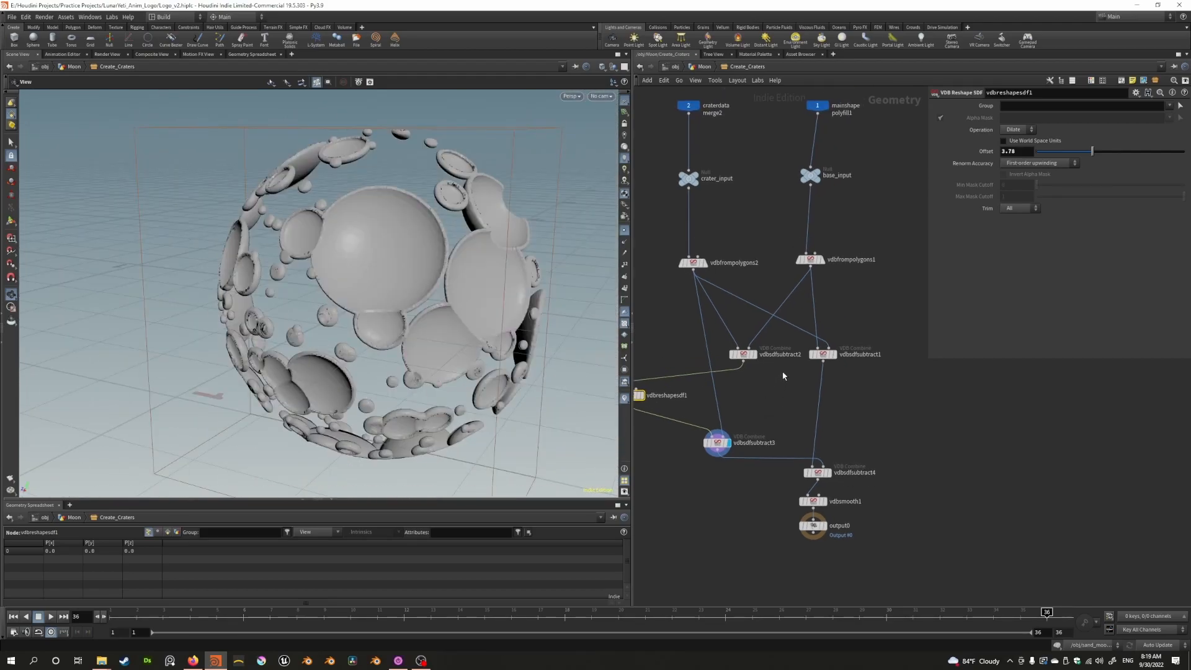
Display vdbsdfsubtract2, and then vdbsdfsubtract1's SDF Difference, and show the parameters of its input vdbfrompolygons1
click(757, 357)
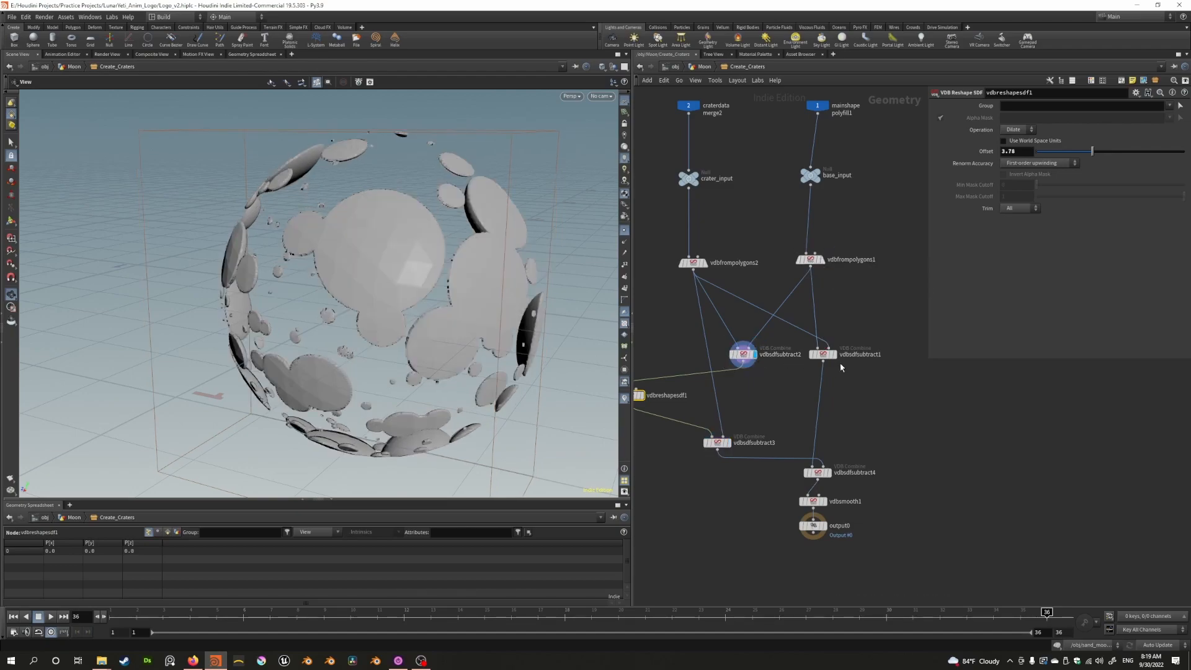
click(837, 357)
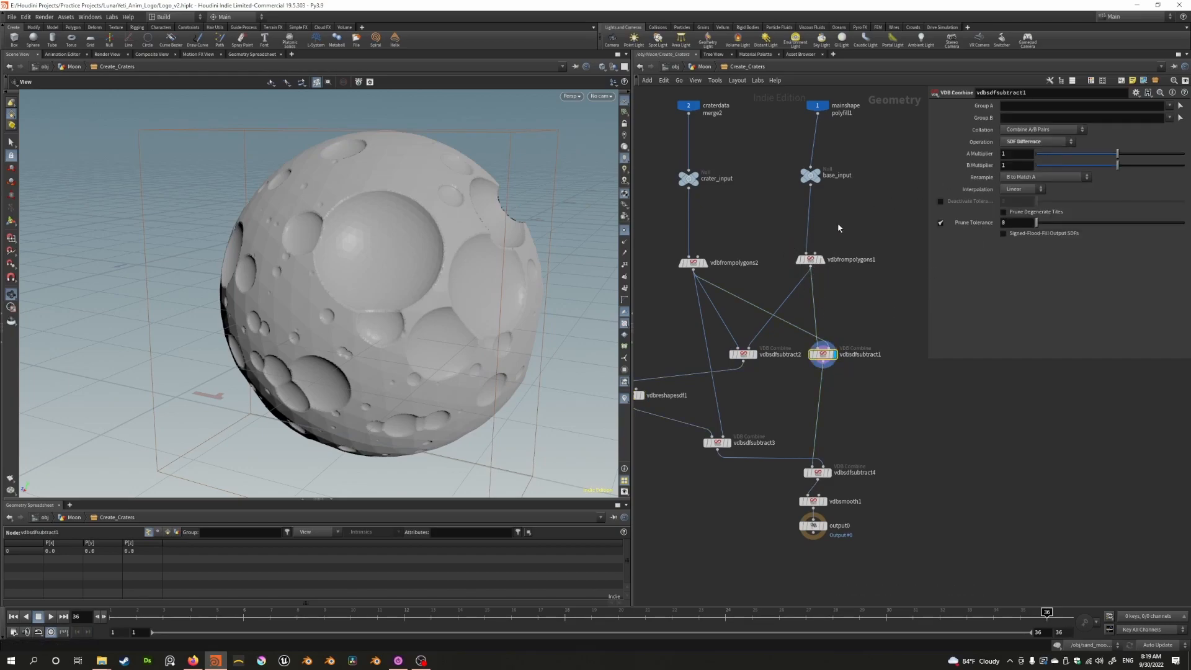
click(810, 259)
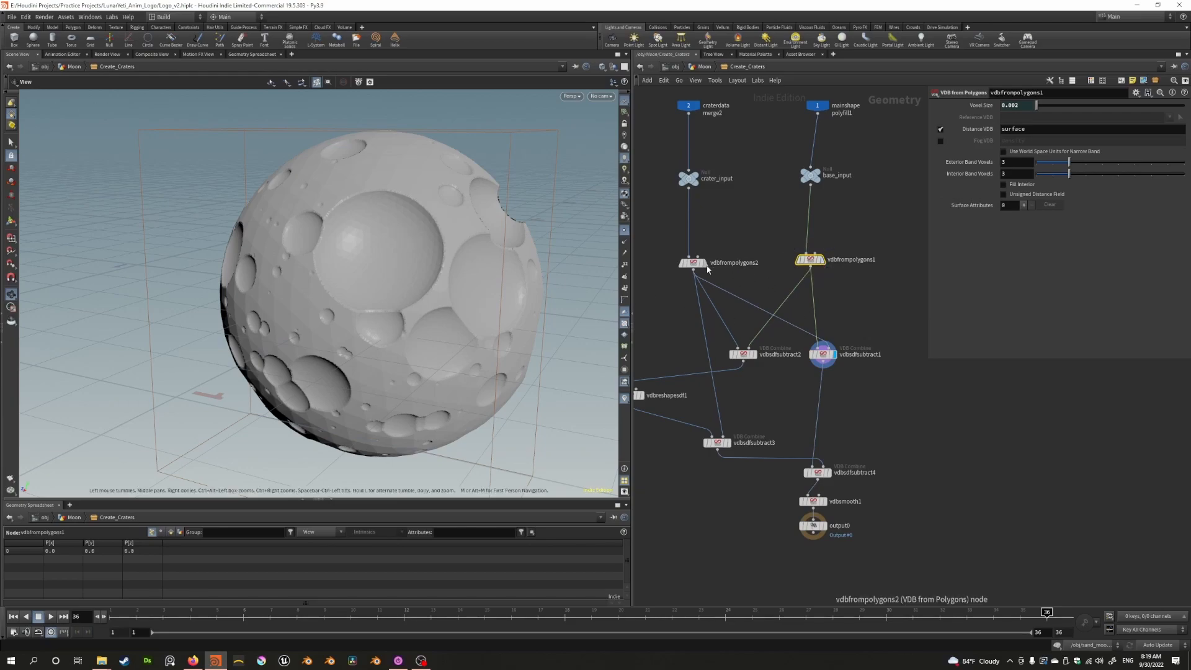
Display vdbfrompolygons2's crater shapes, and then vdbsdfsubtract1's moon with the craters carved out
click(704, 263)
scroll(241, 231, up, 5)
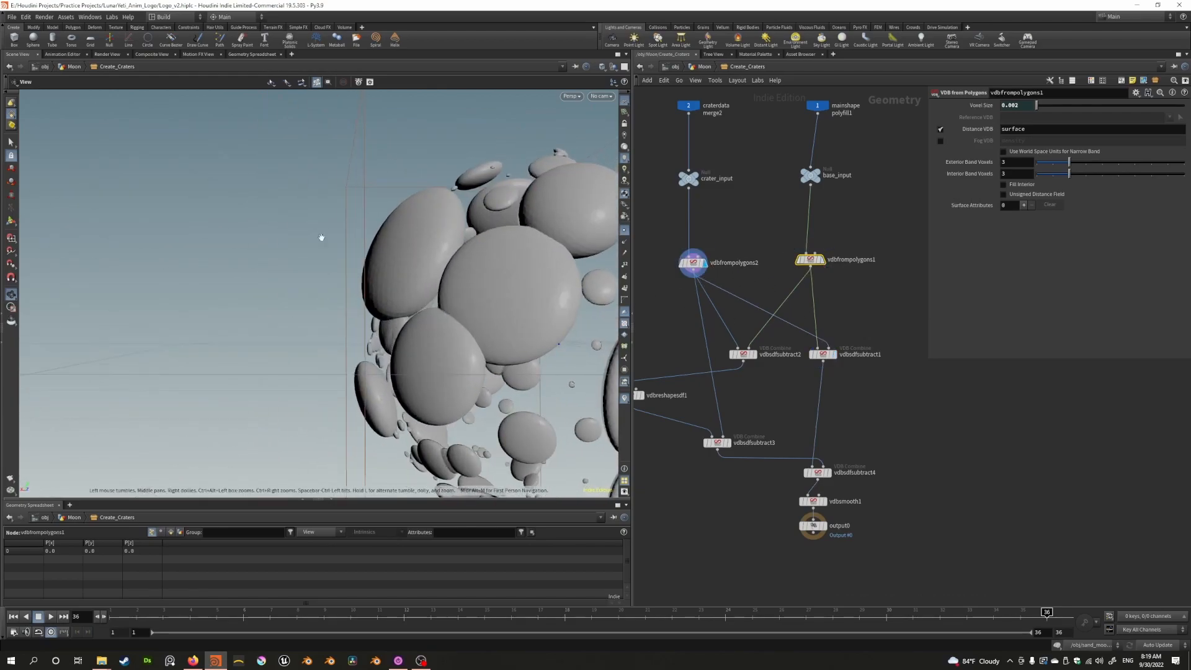
click(831, 354)
drag(413, 296, 417, 332)
Move vdbsdfsubtract4, vdbsmooth1 and output0 together further down, away from vdbsdfsubtract3
middle_drag(763, 425, 836, 395)
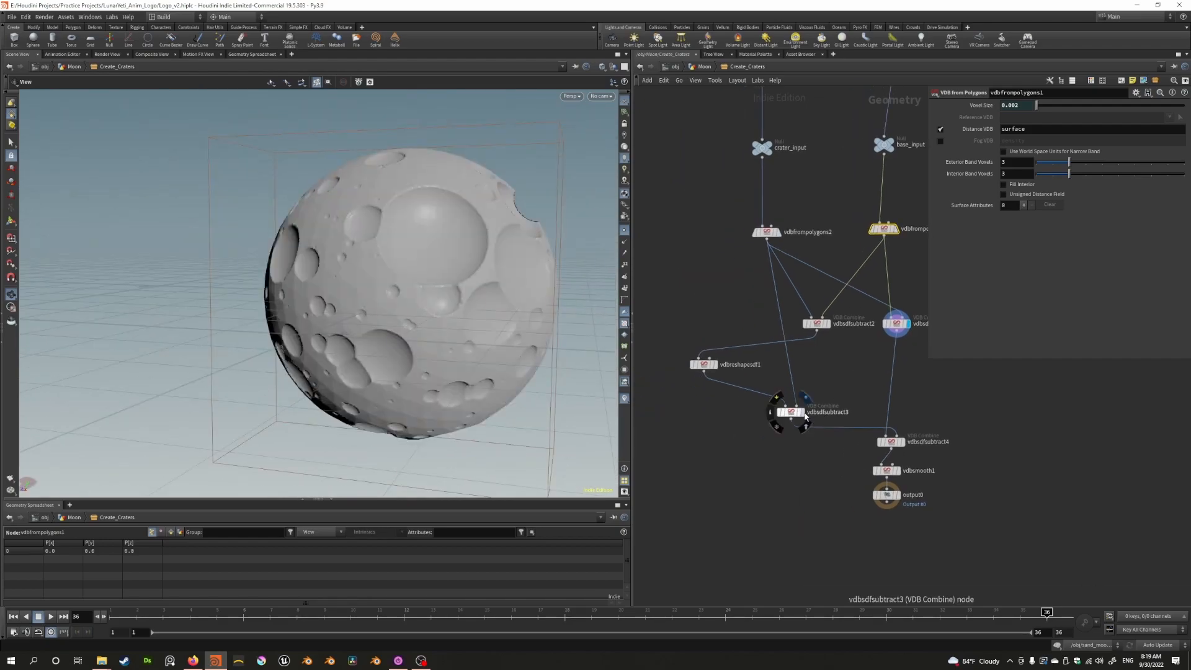
drag(949, 538, 950, 540)
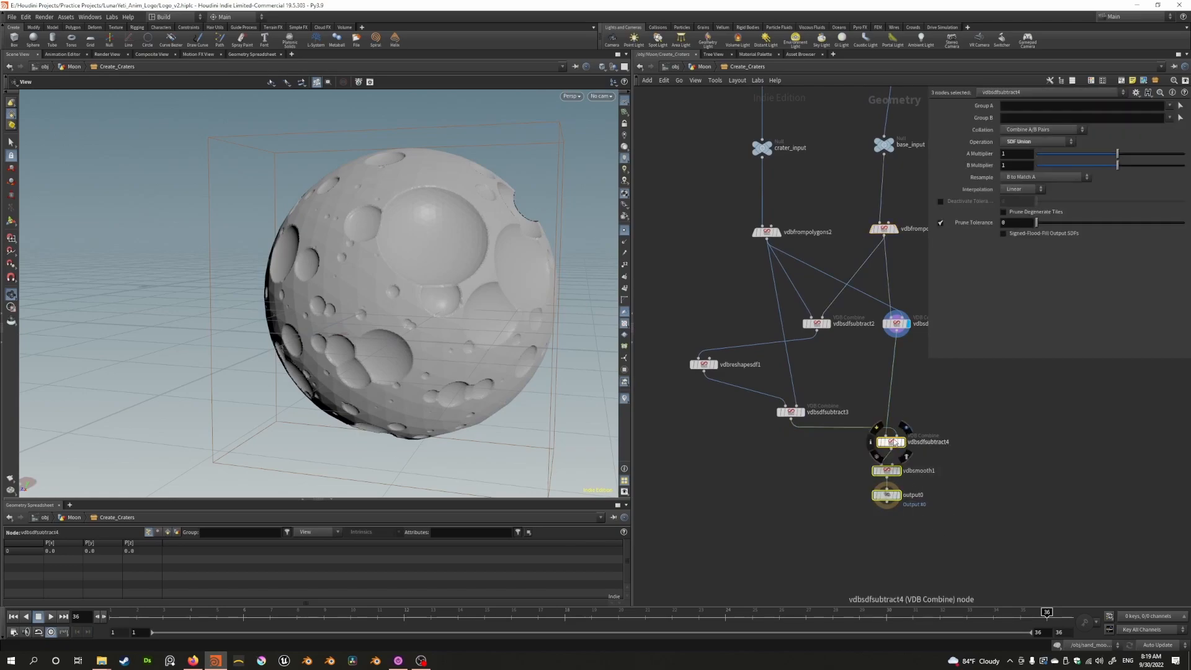
drag(891, 443, 897, 474)
click(835, 460)
Display vdbsdfsubtract3's crater rims, and then examine vdbsdfsubtract4's SDF Union of rims and carved moon up close
click(804, 415)
drag(322, 261, 435, 284)
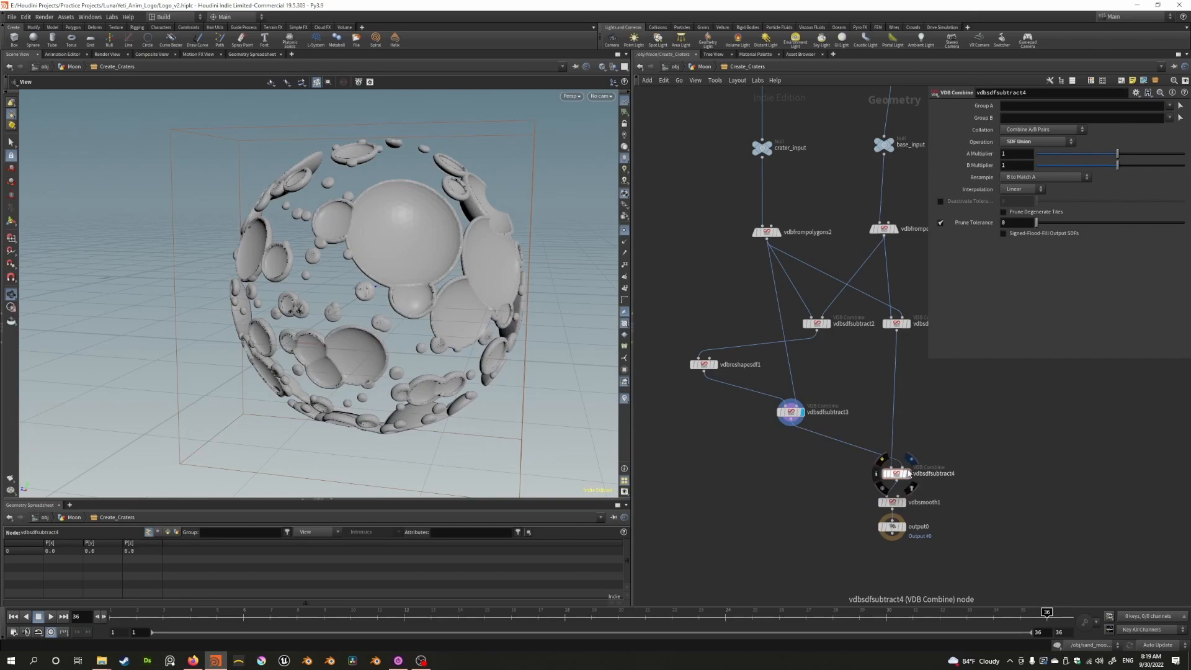
click(910, 473)
drag(384, 242, 464, 317)
drag(415, 260, 539, 322)
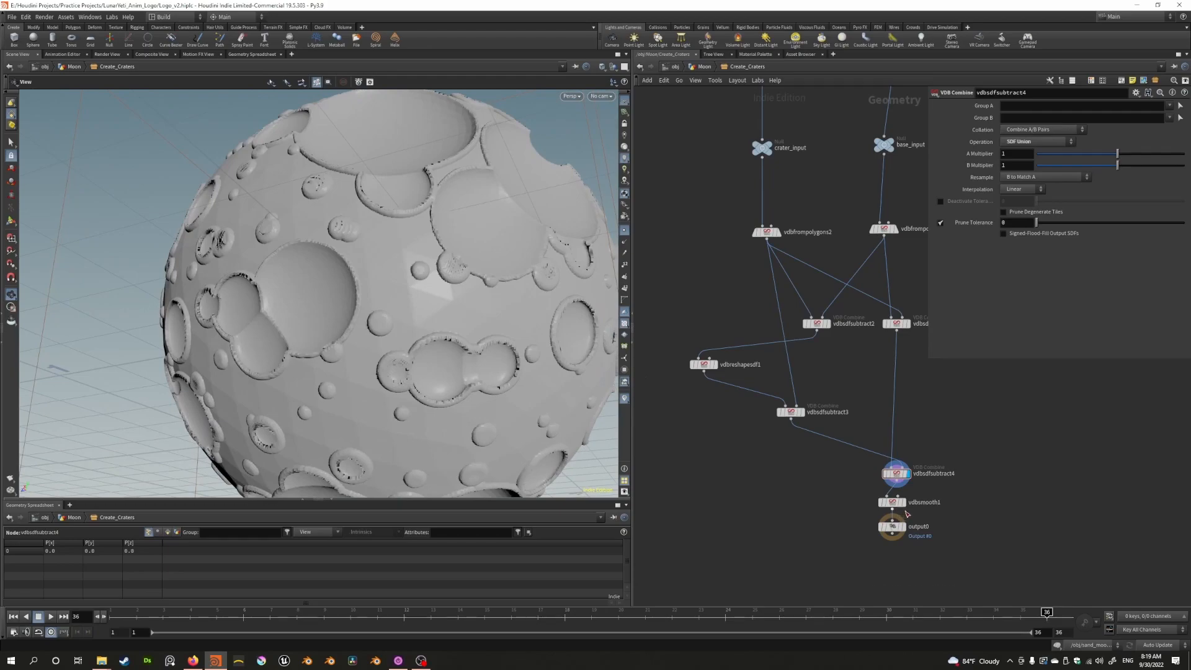
Display vdbsmooth1 with its Mean Value settings and compare its surface with that of vdbsdfsubtract4
click(905, 506)
click(894, 502)
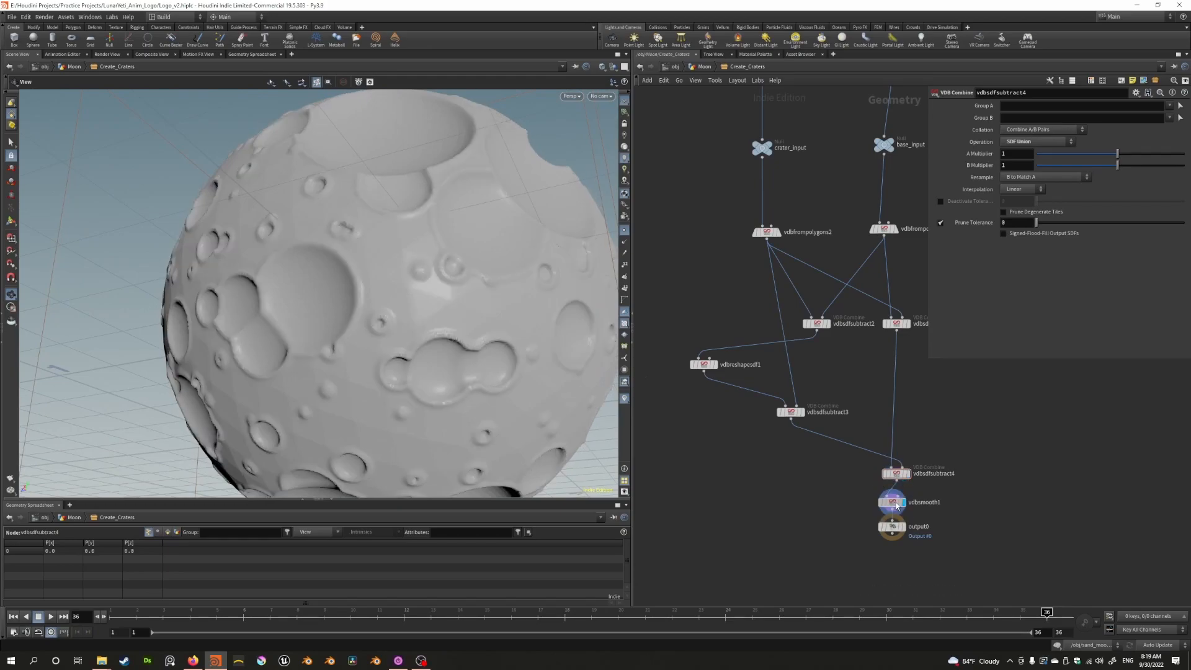
drag(417, 321, 415, 273)
scroll(419, 307, down, 3)
click(909, 479)
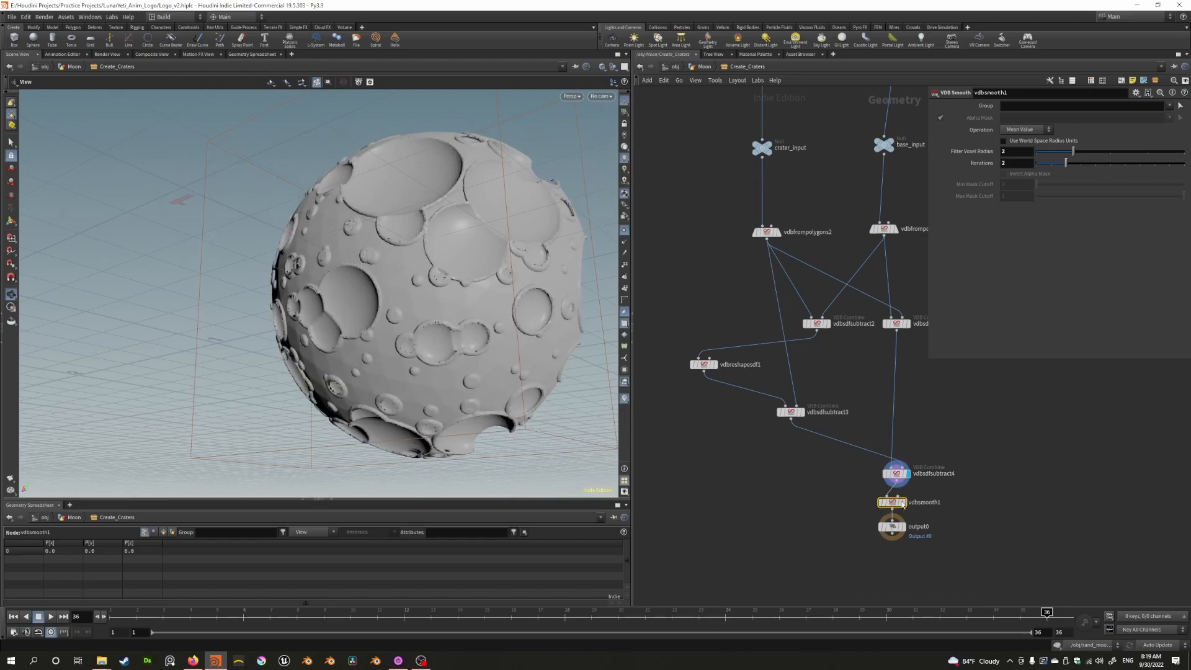
click(905, 502)
drag(425, 385, 400, 296)
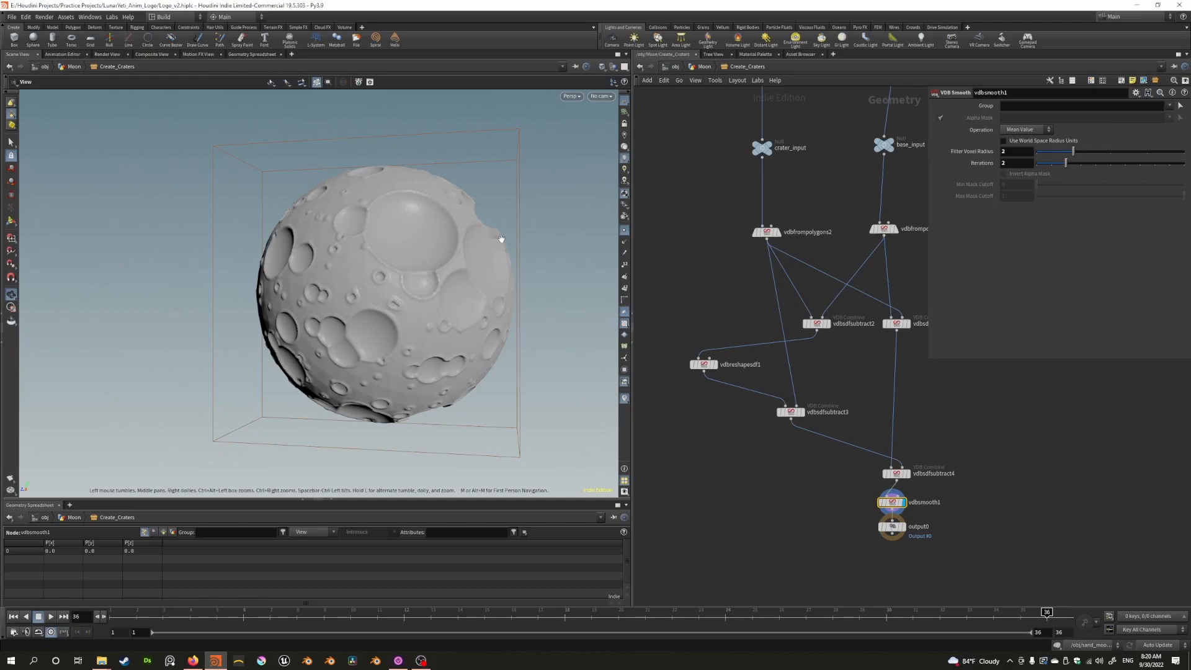
Return to the Moon network and display the result of the Create_Craters subnetwork
drag(412, 438, 377, 335)
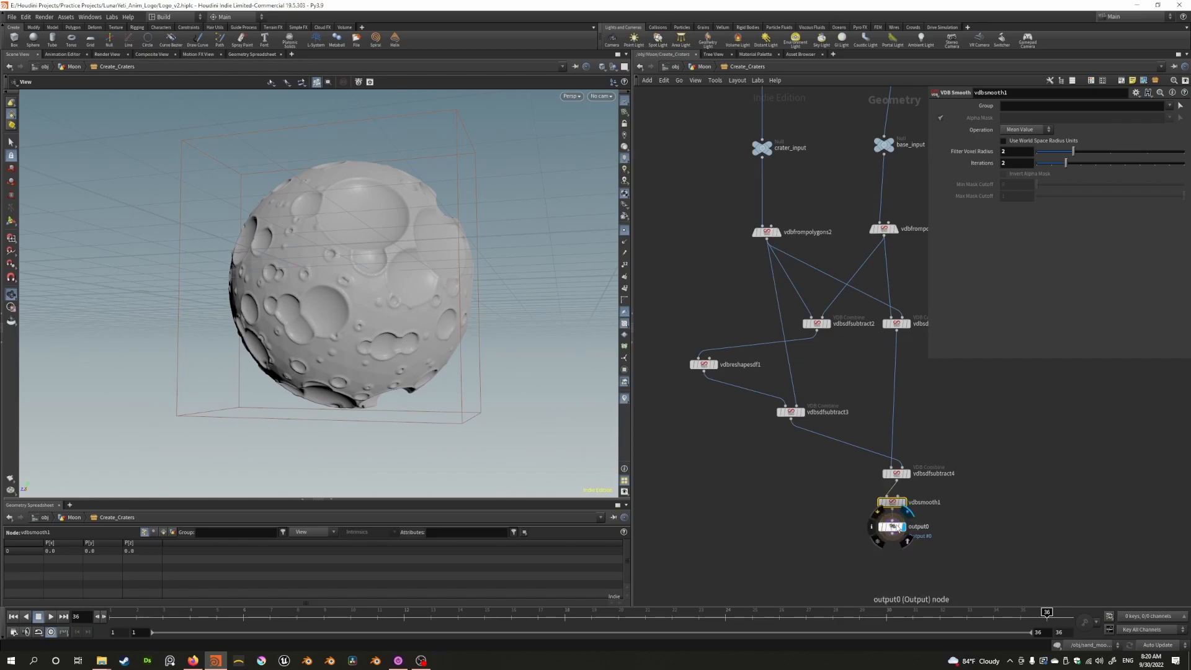
key(u)
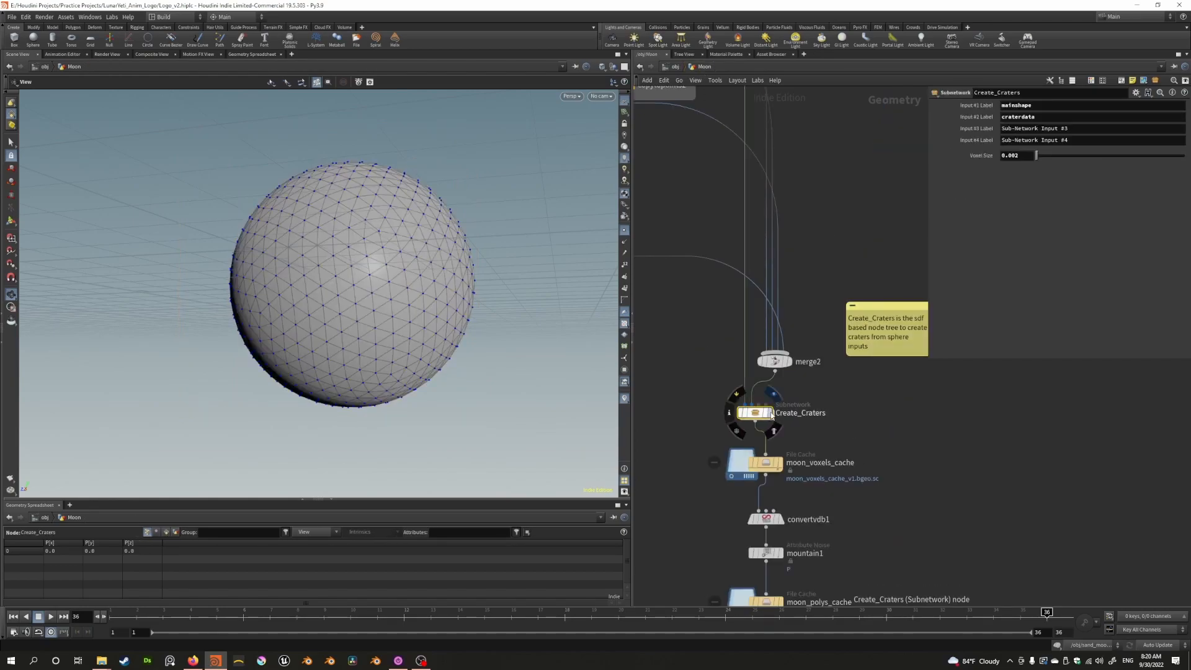
click(771, 414)
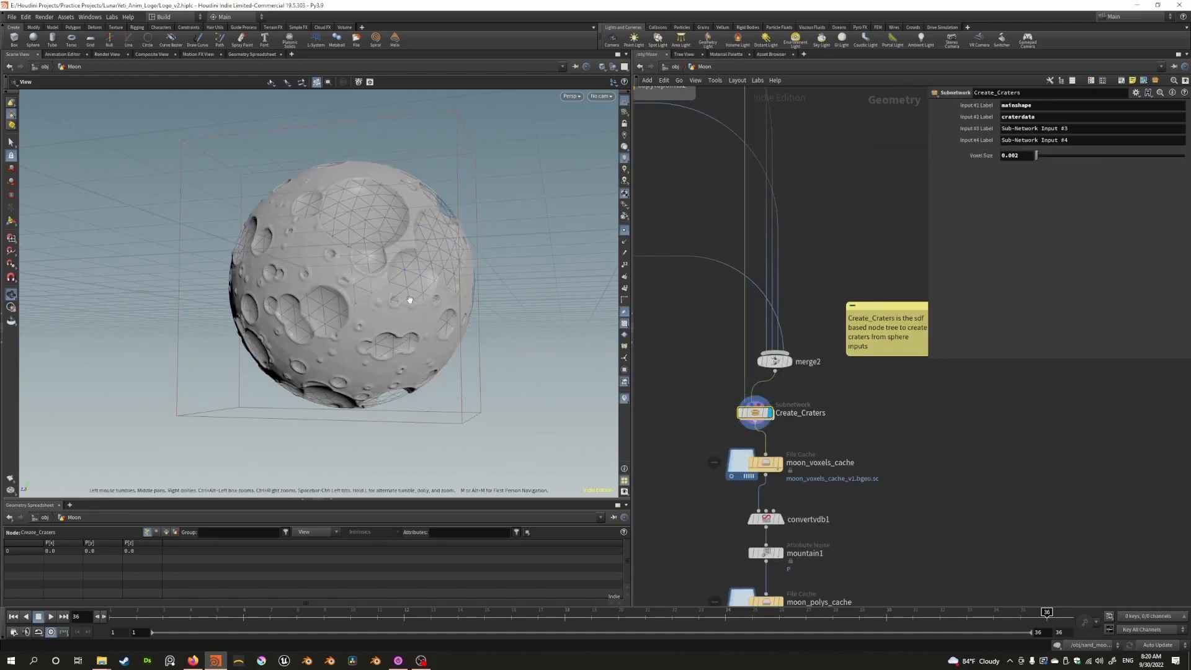
Display the moon_voxels_cache file cache and save its geometry to disk
click(780, 462)
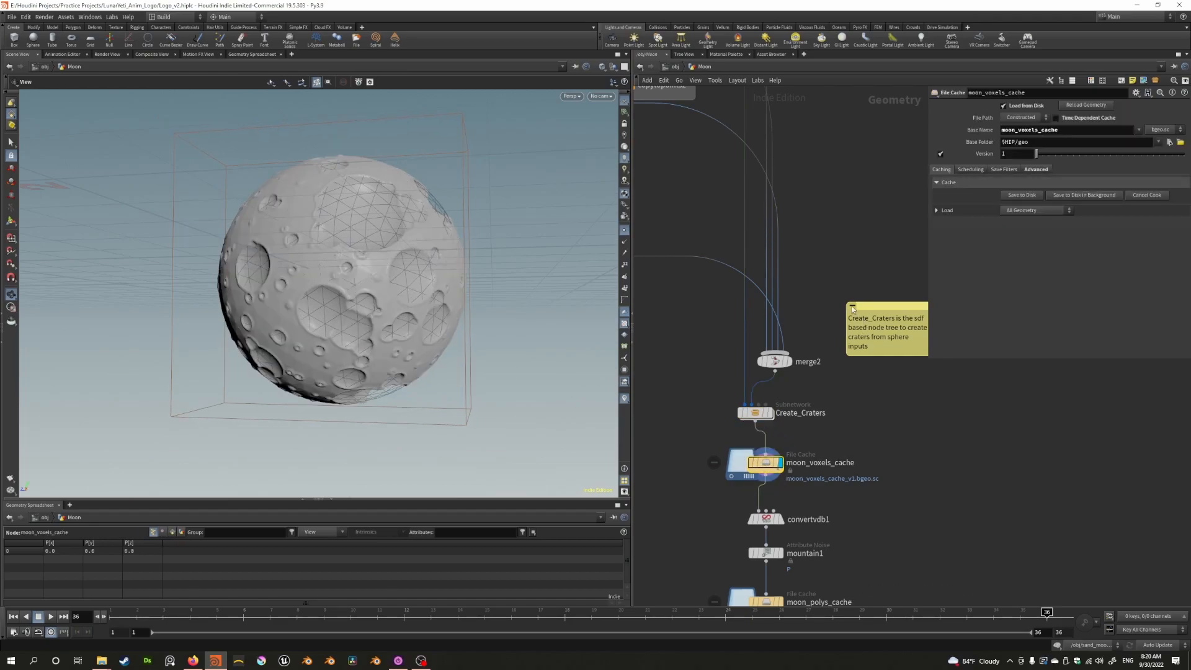
drag(316, 296, 345, 306)
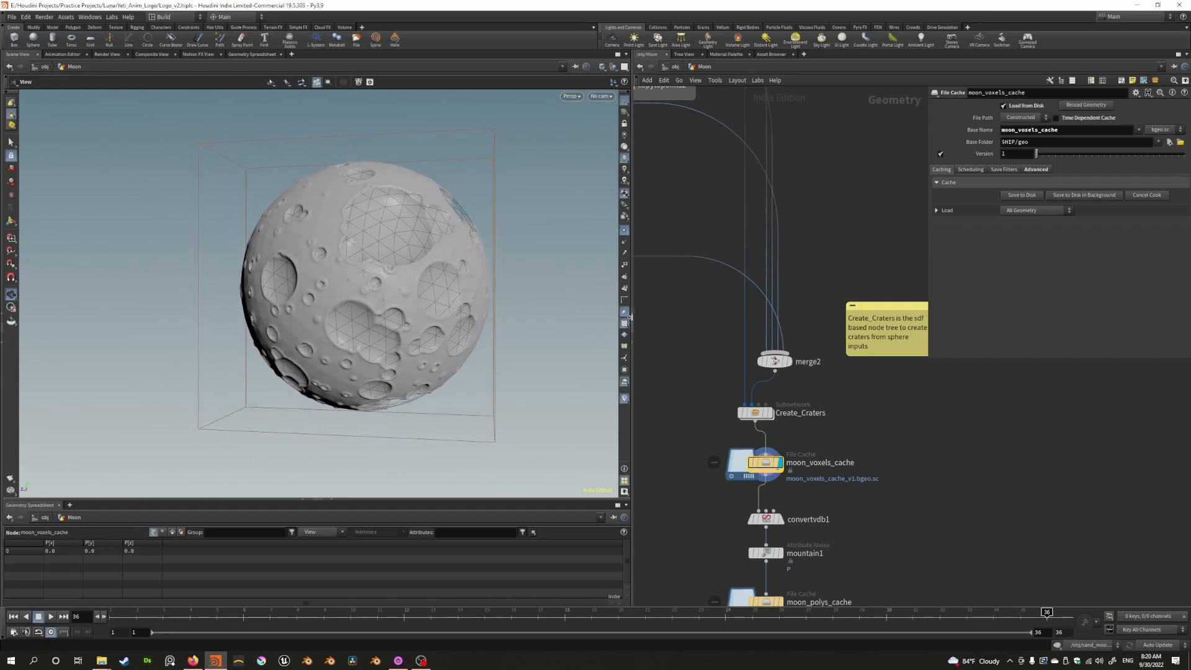
scroll(699, 385, down, 3)
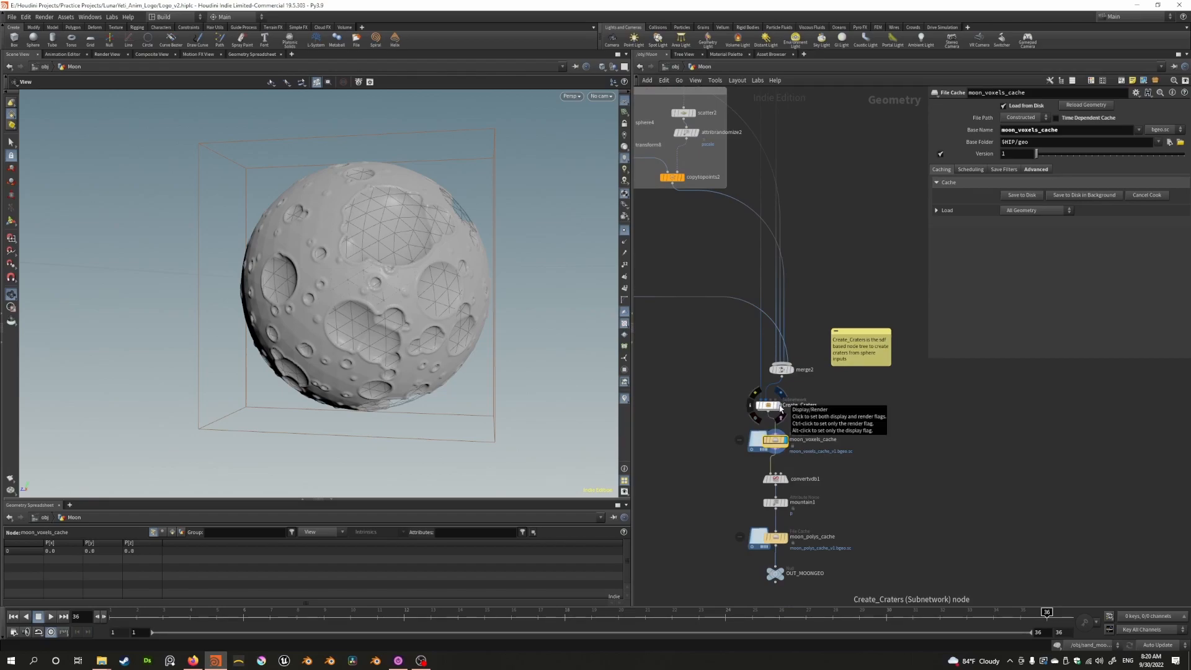
click(1017, 196)
scroll(722, 430, up, 2)
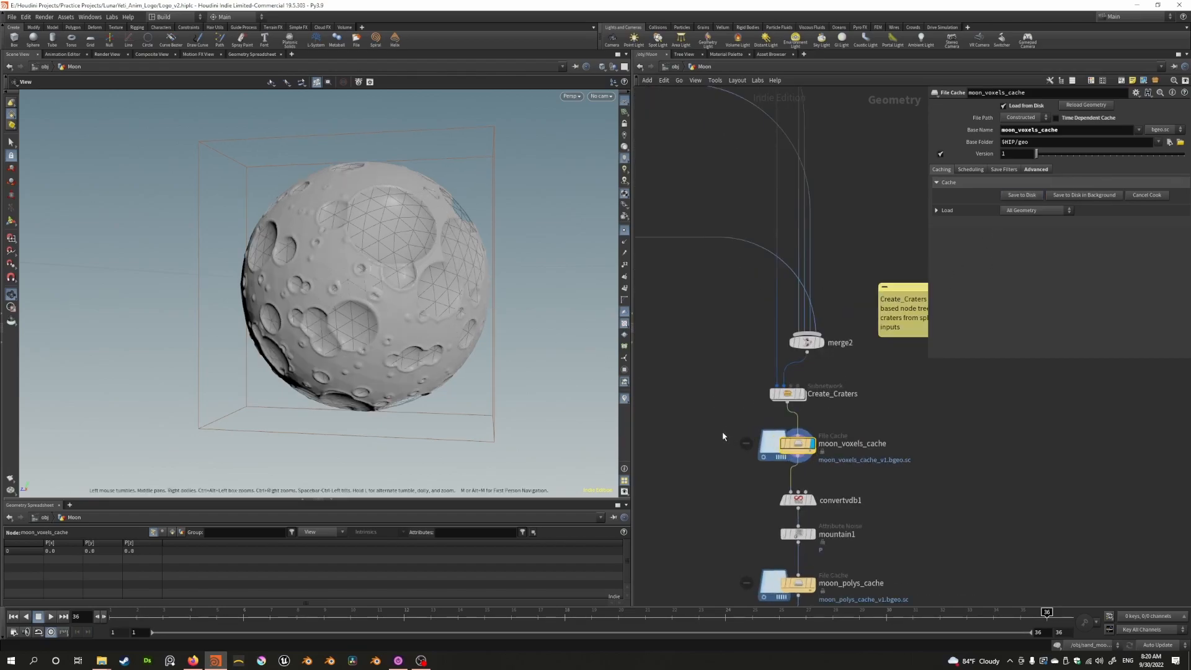
Display convertvdb1 with its Polygons conversion settings and examine the converted moon surface
click(814, 503)
click(800, 503)
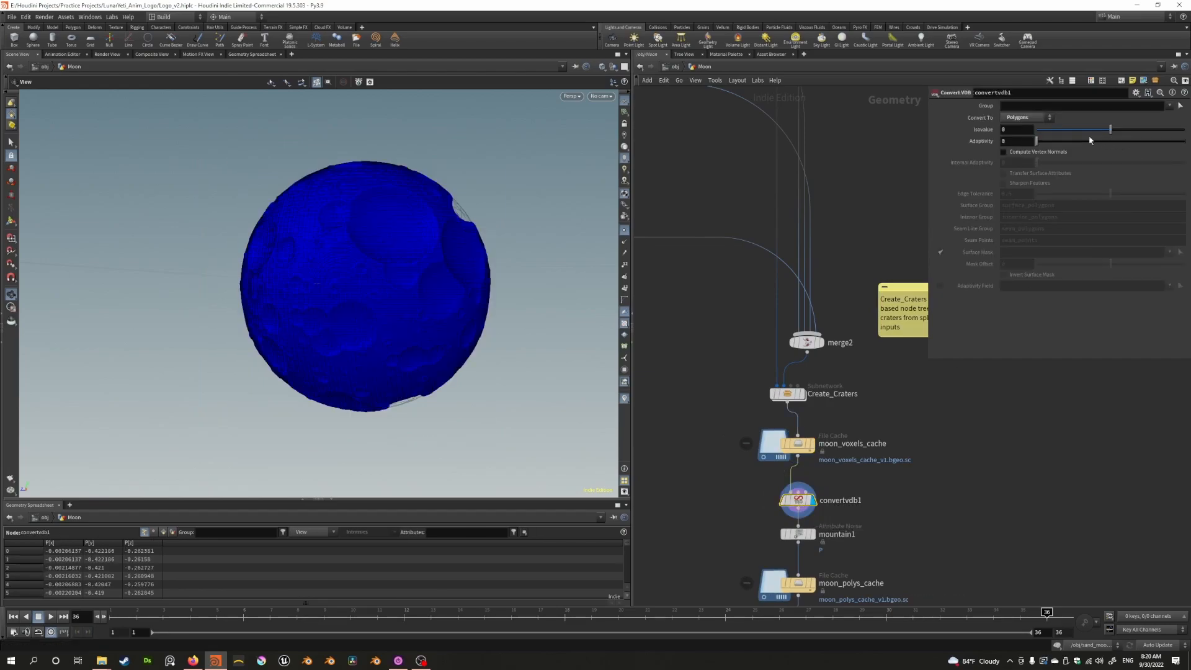
drag(411, 258, 353, 270)
right_drag(374, 279, 508, 322)
drag(462, 297, 457, 306)
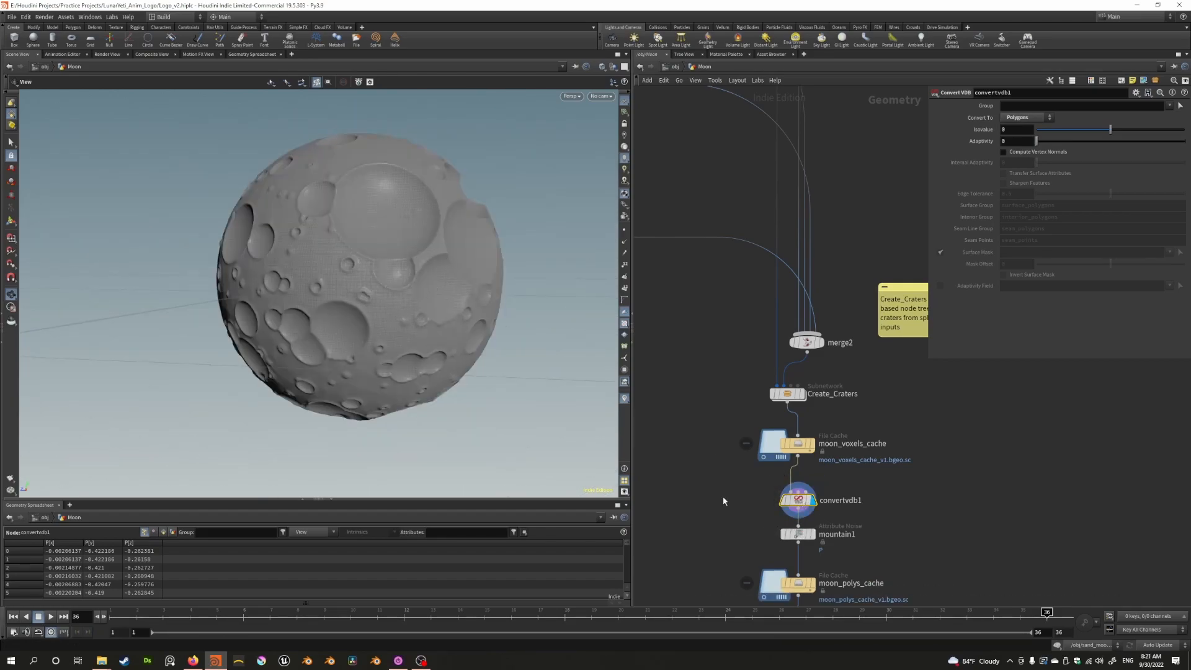
Display mountain1 with its Attribute Noise settings and examine the noise on the moon's surface
middle_drag(734, 502, 686, 376)
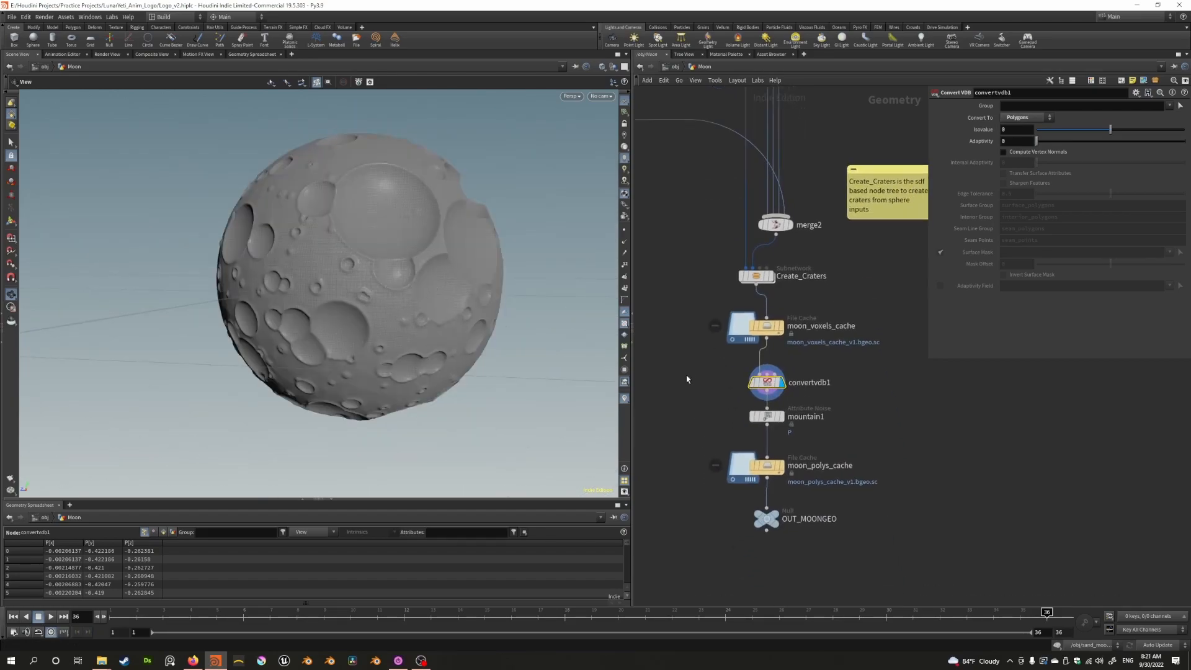
click(783, 417)
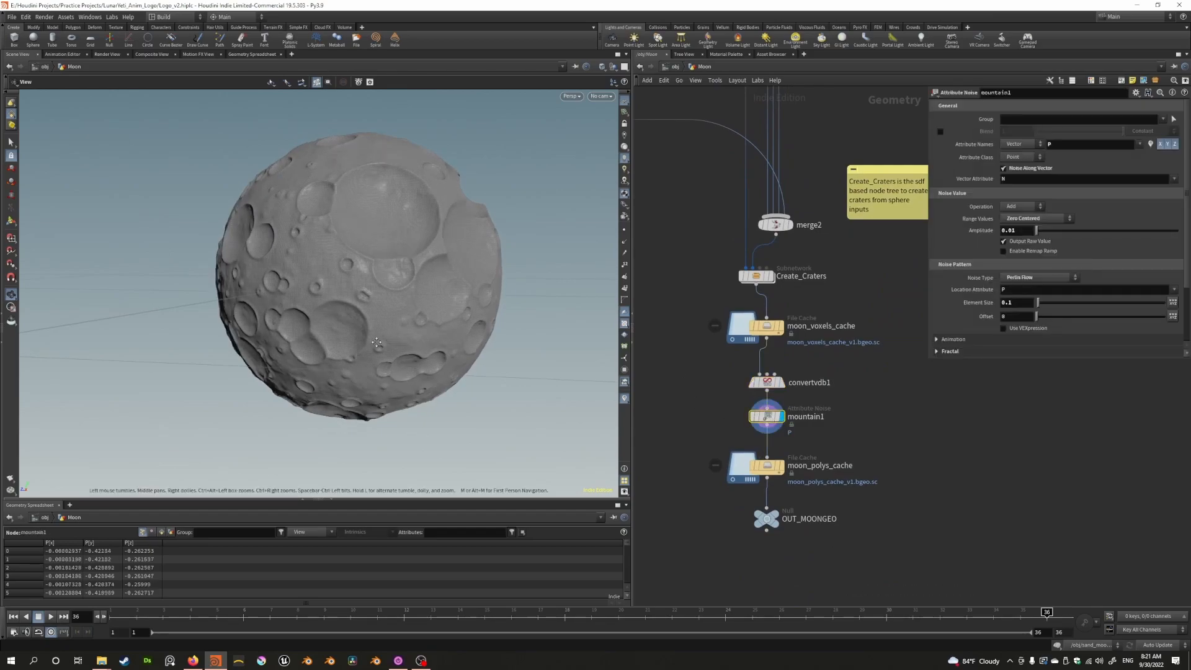
scroll(379, 341, up, 3)
scroll(378, 341, up, 1)
drag(439, 310, 399, 322)
Move moon_polys_cache and OUT_MOONGEO together further down to leave room below mountain1
middle_drag(734, 468, 754, 451)
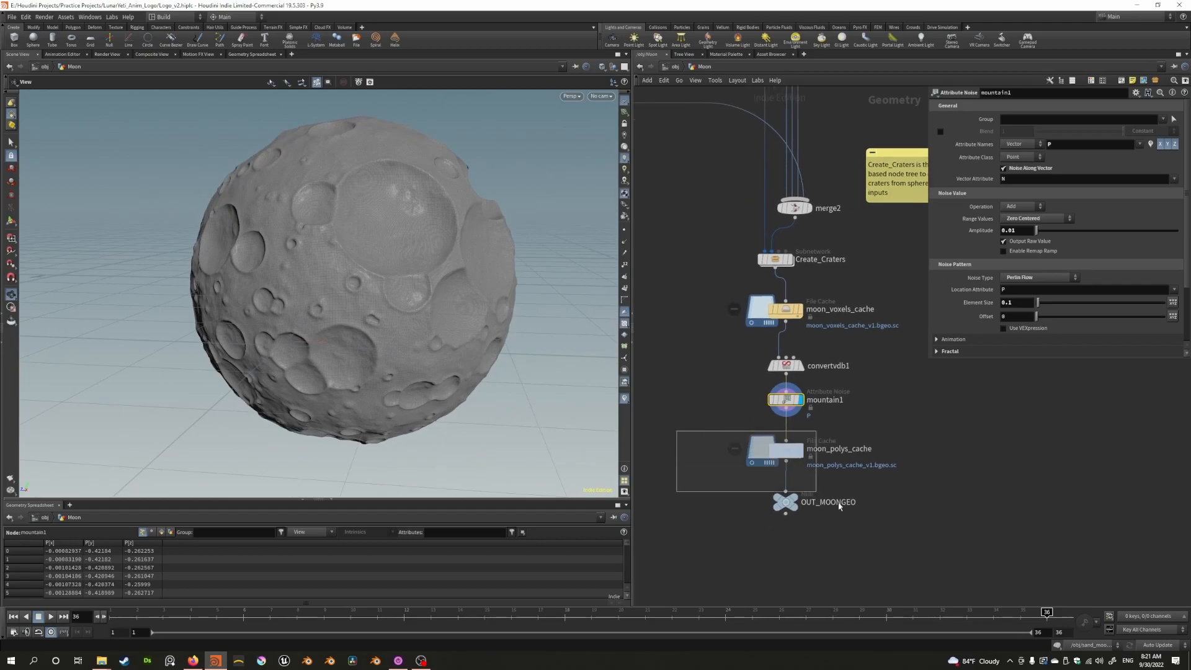
drag(817, 494, 817, 497)
drag(786, 450, 783, 519)
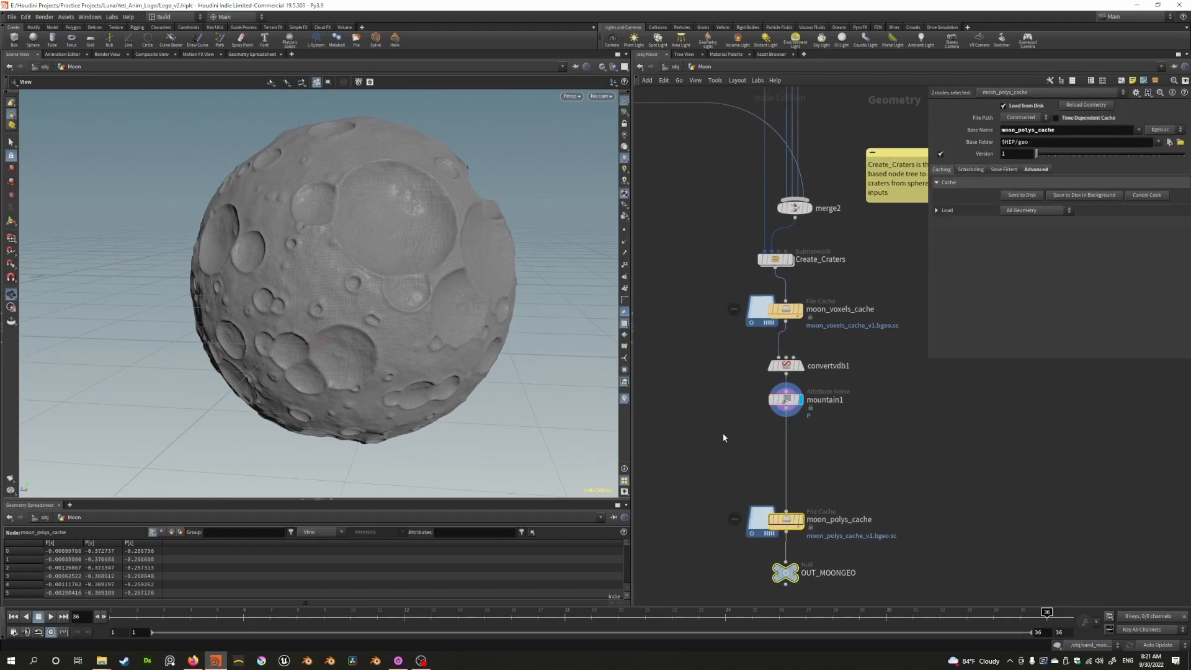
click(729, 443)
Rename the mountain1 node as mountain_big
double_click(837, 400)
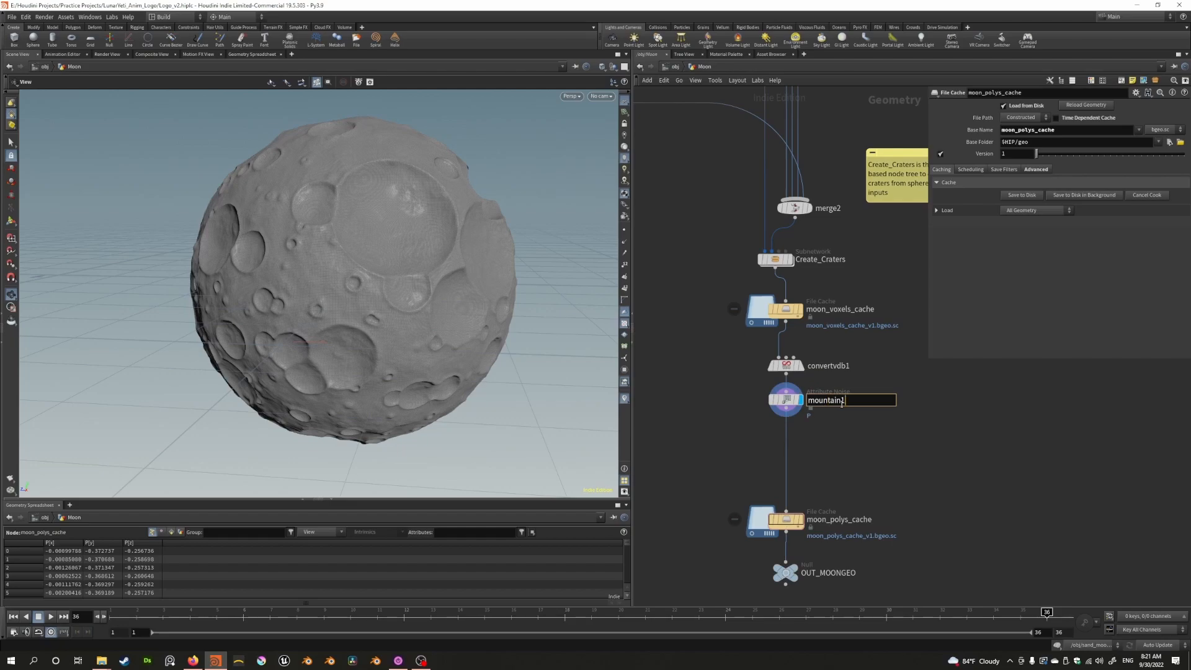
text(_big)
key(Return)
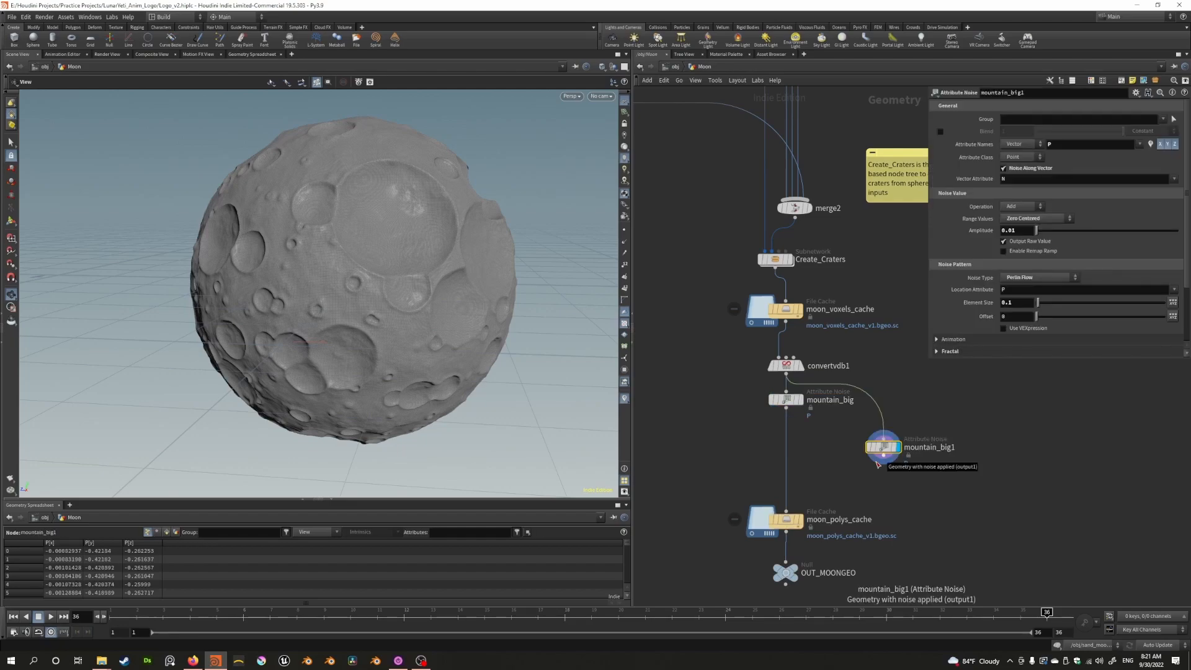
Remove the mountain_big1 copy, and display mountain_big with its noise parameters
key(Up)
click(800, 399)
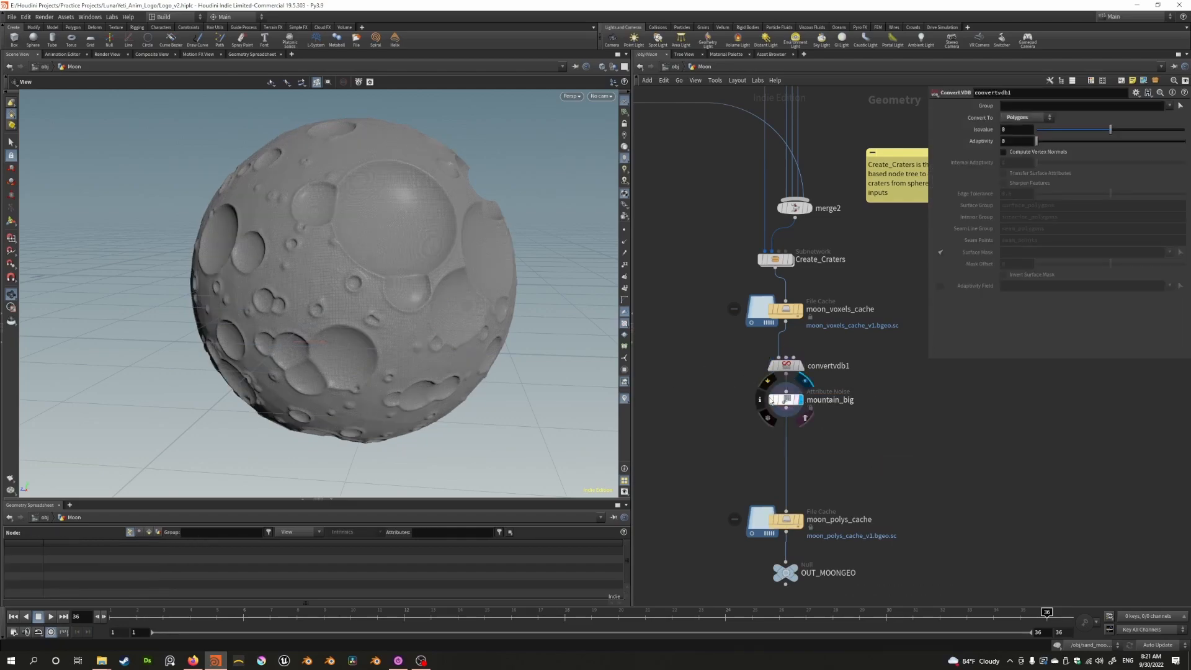
scroll(458, 294, up, 5)
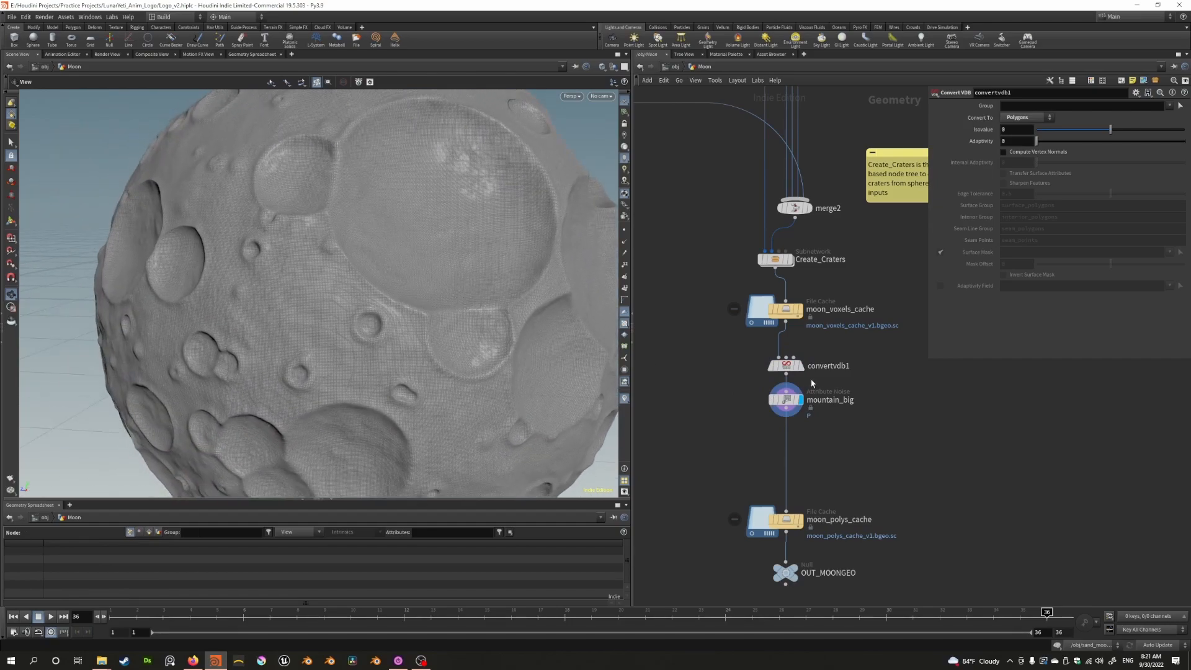
click(785, 401)
scroll(738, 376, up, 2)
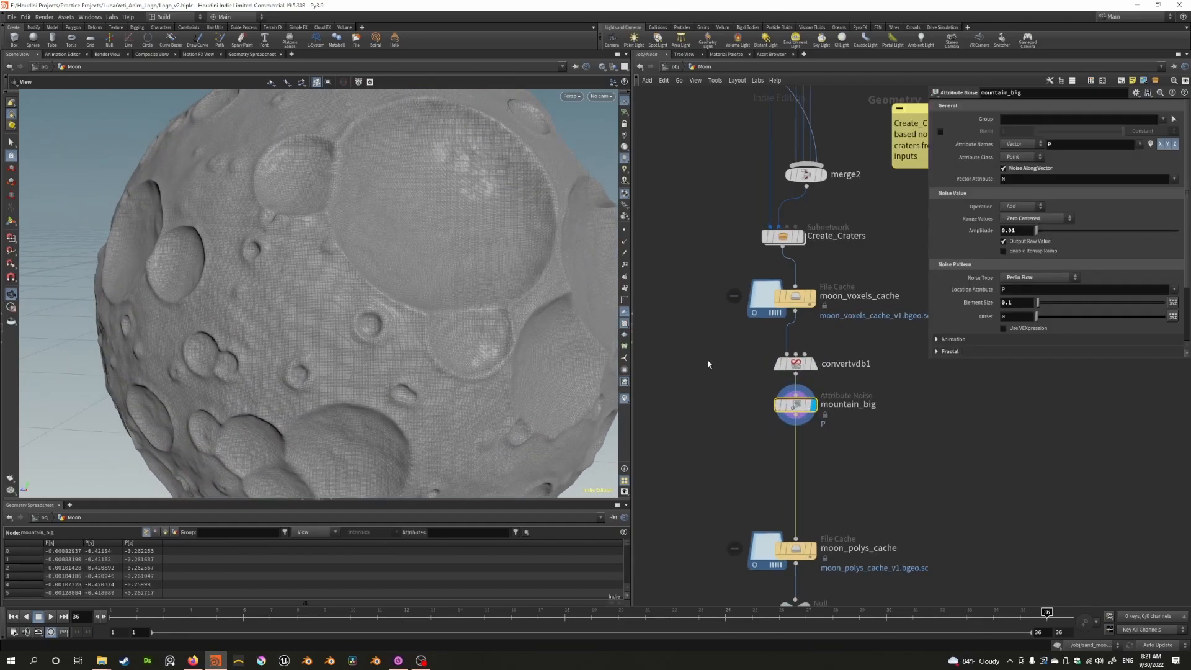
Examine mountain_big's noise on the craters up close and compare it with convertvdb1's surface
scroll(453, 313, down, 5)
drag(446, 301, 346, 260)
scroll(378, 297, up, 6)
scroll(354, 258, down, 4)
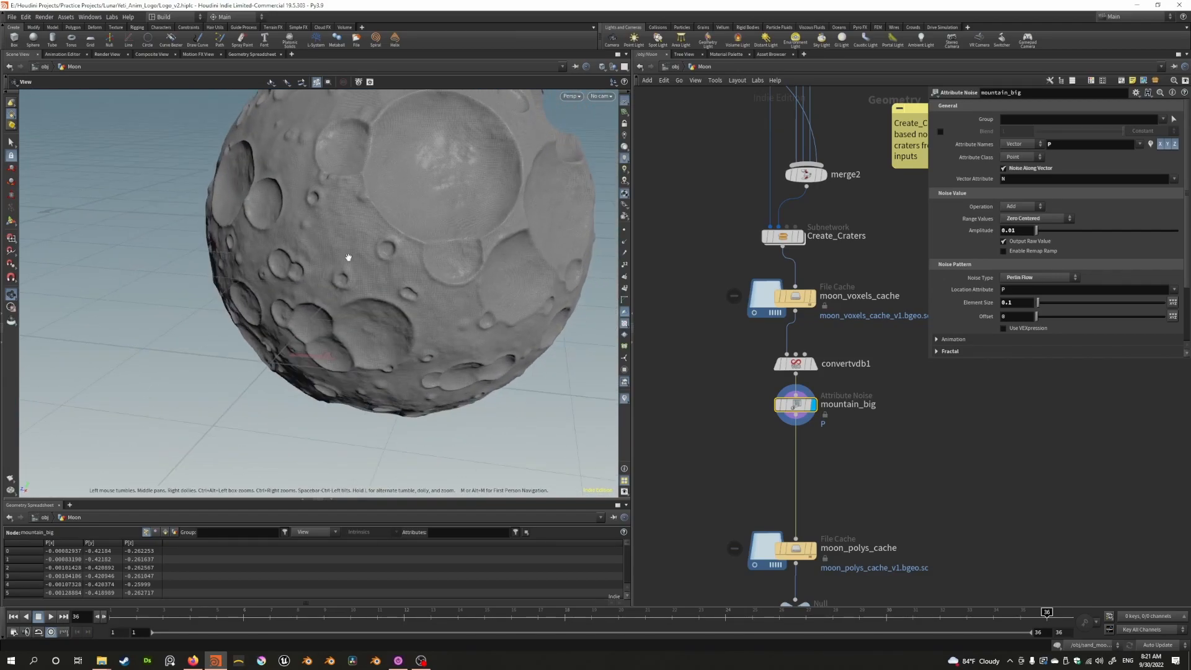
scroll(348, 258, up, 4)
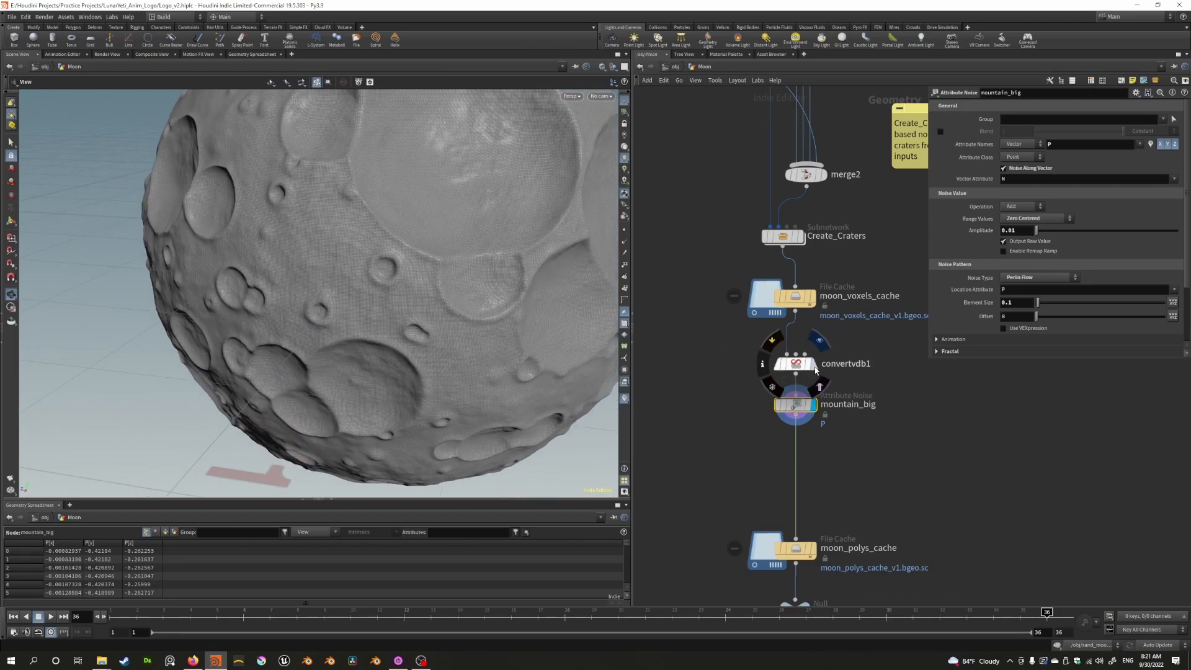
click(815, 368)
click(814, 404)
View the whole mountain_big moon, and then display moon_polys_cache and look over its surface detail
scroll(342, 275, down, 5)
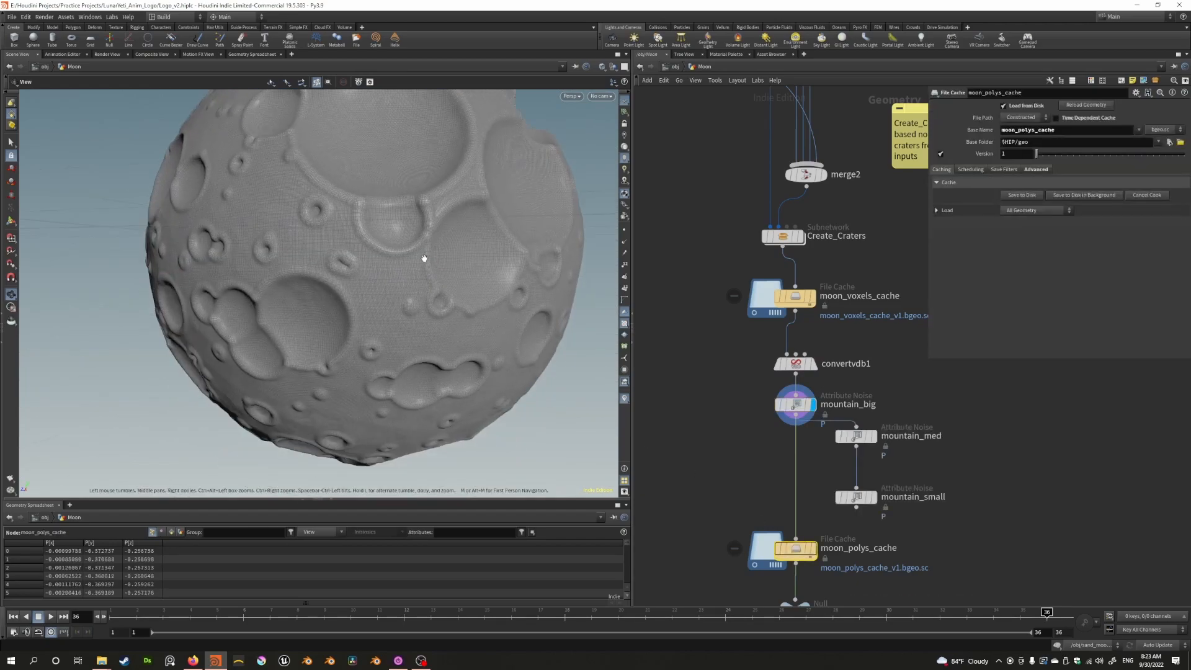
scroll(424, 258, down, 4)
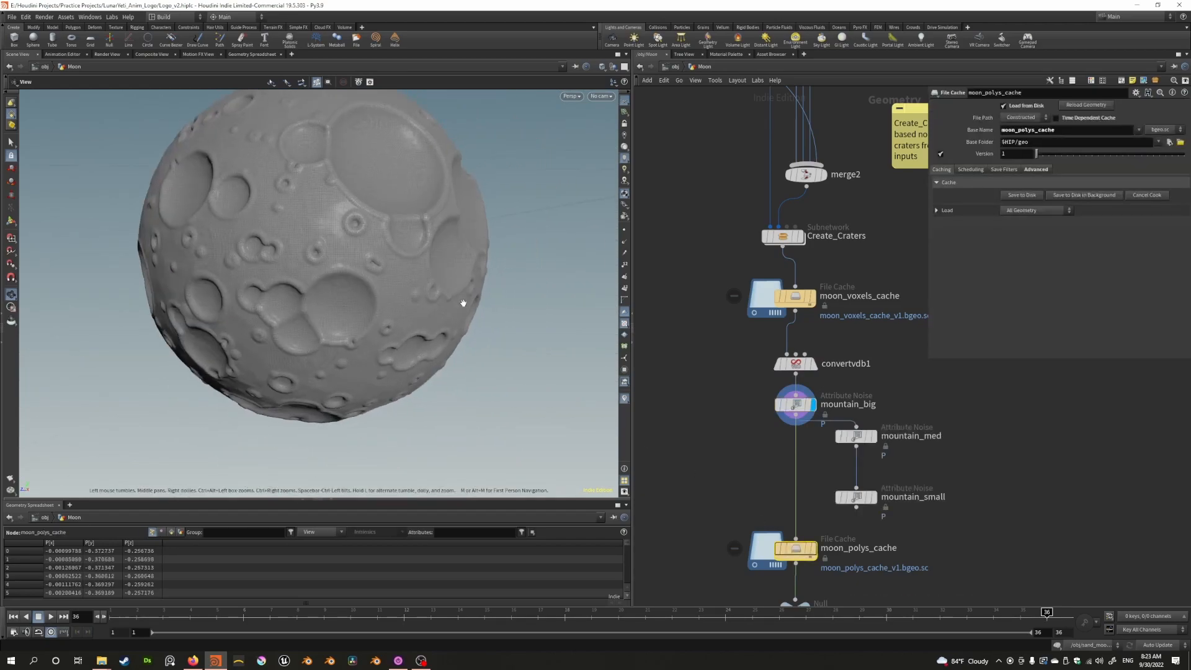
click(811, 549)
drag(353, 239, 449, 302)
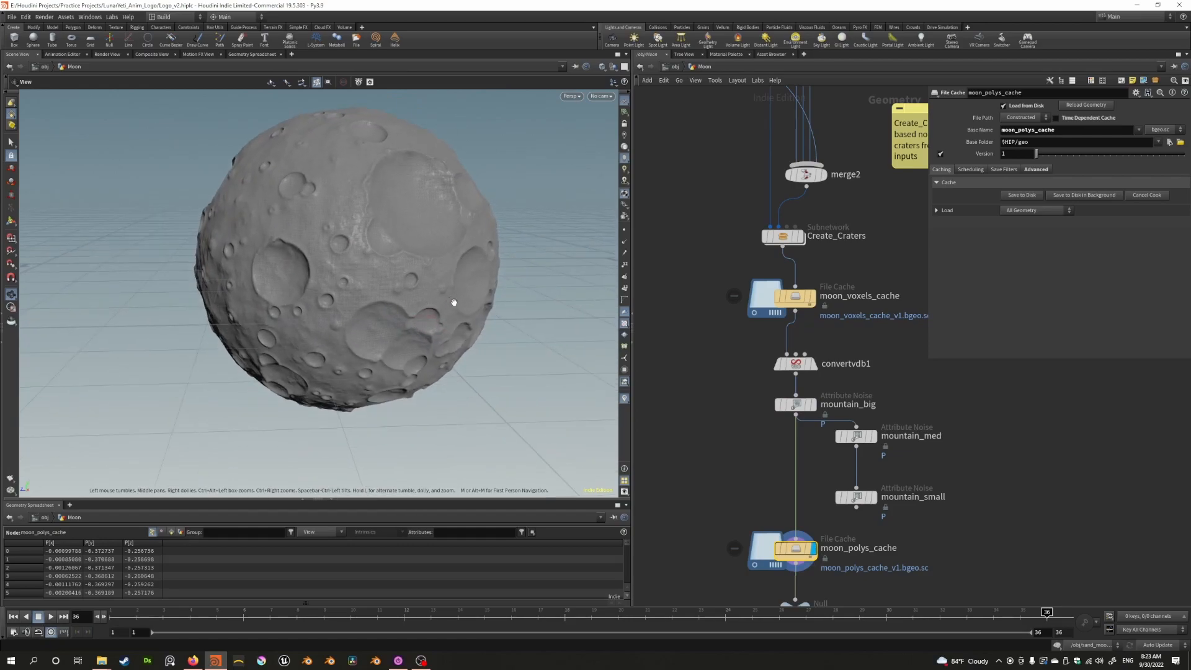
Delete mountain_med and mountain_small, and move mountain_big slightly down from convertvdb1
click(852, 431)
key(Delete)
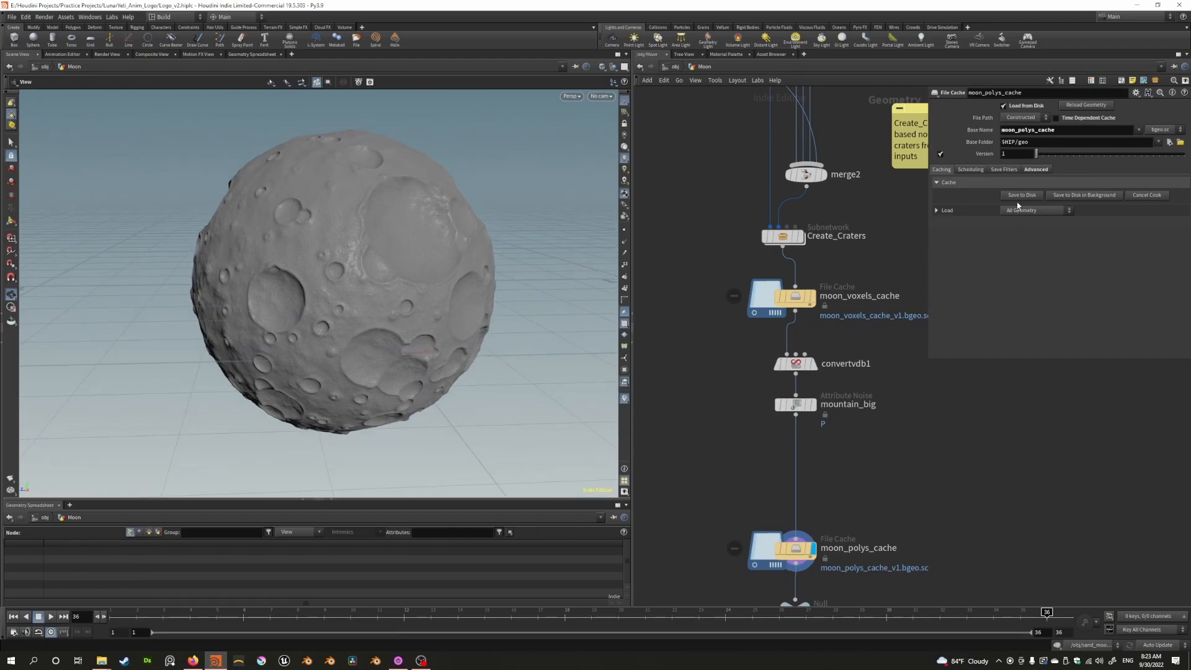
click(813, 404)
drag(790, 405, 792, 423)
Display moon_polys_cache again and inspect the cached moon from several angles
click(810, 548)
drag(372, 322, 335, 278)
drag(320, 281, 329, 292)
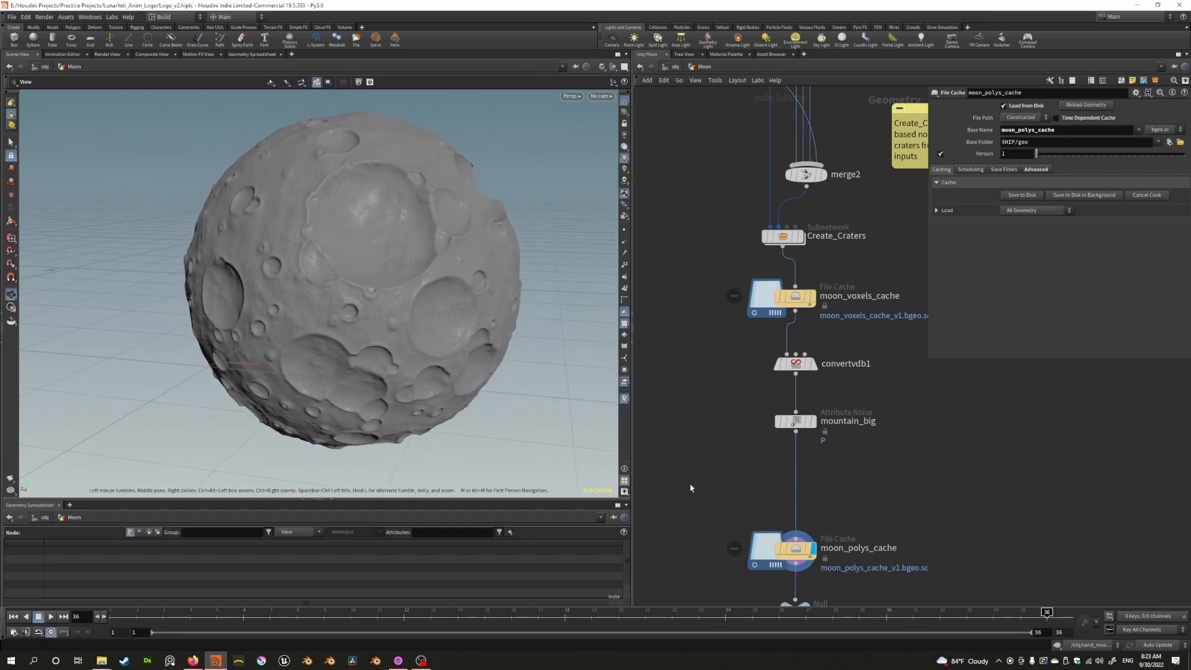
drag(552, 372, 325, 301)
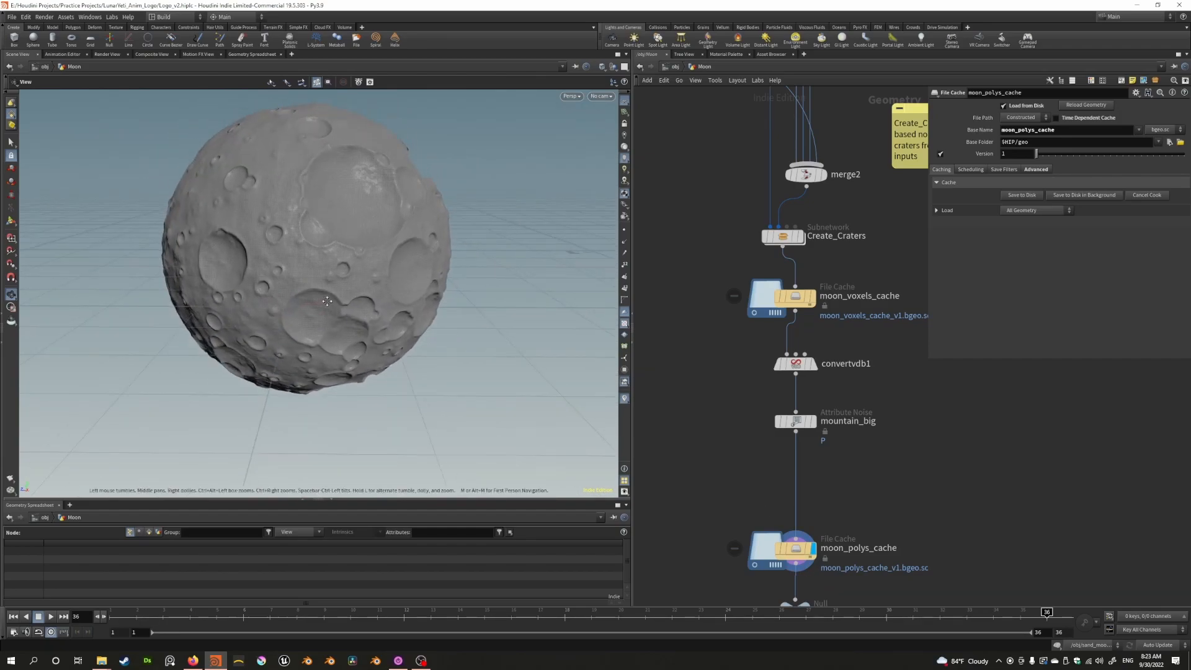
Look at the OUT_MOONGEO null at the end of the Moon network and leave its name as it is
middle_drag(843, 559, 865, 485)
double_click(865, 483)
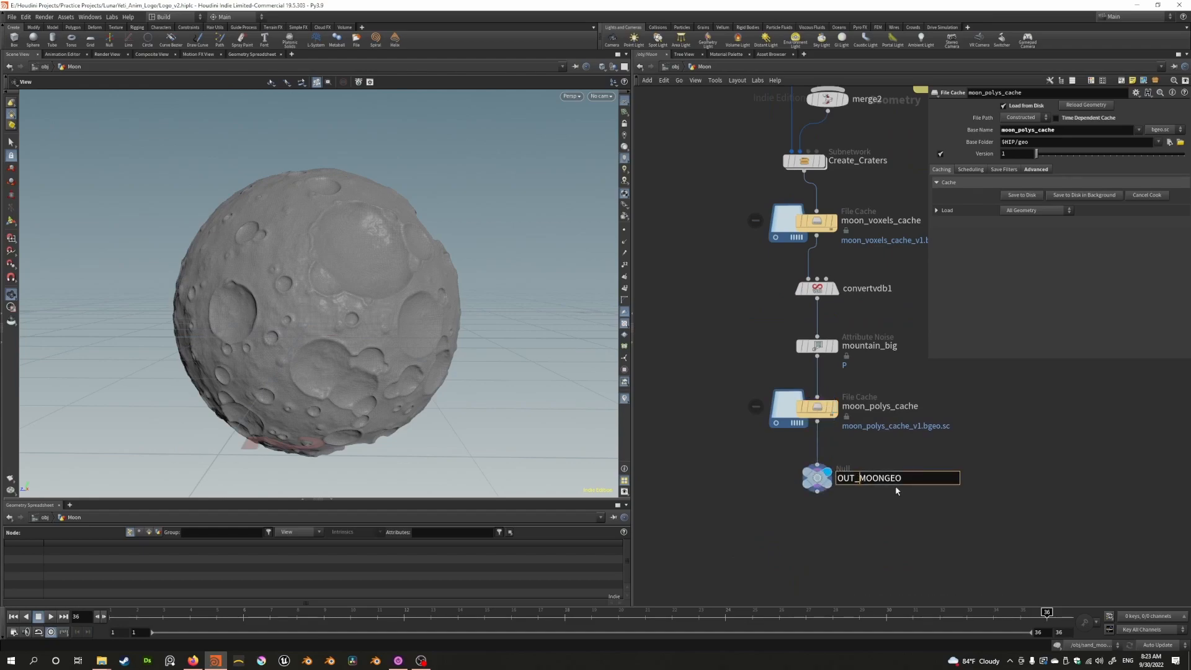
click(853, 521)
click(866, 483)
click(866, 521)
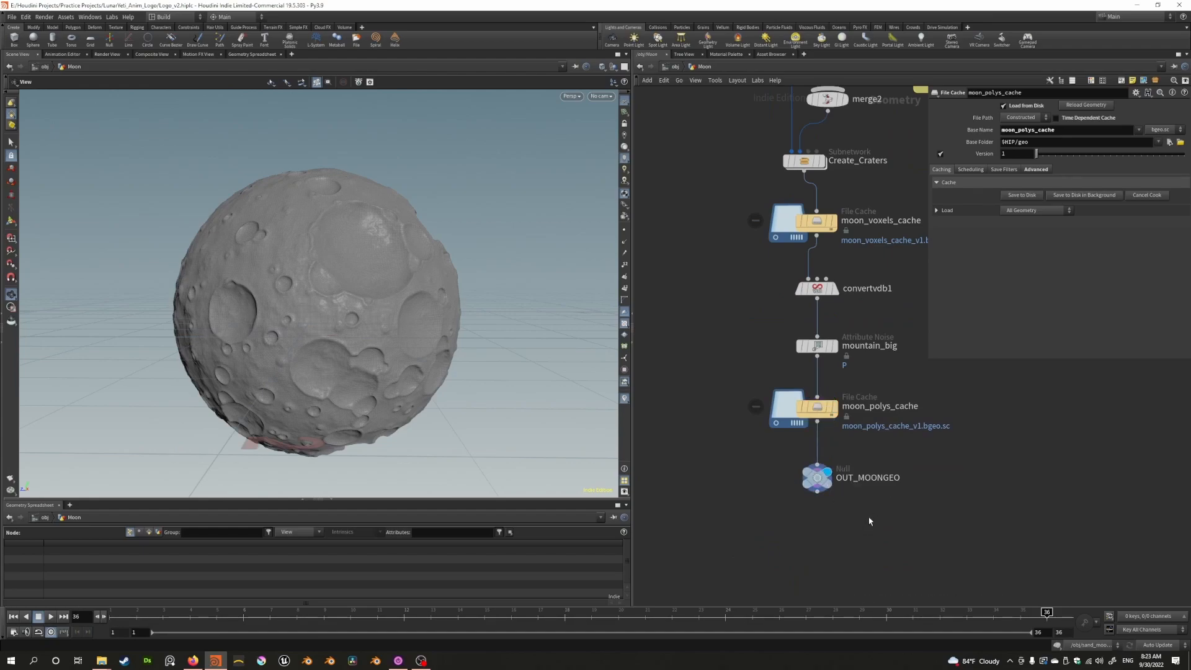
Go up to the object level, hide the Moon object and show sand_moon instead
click(676, 67)
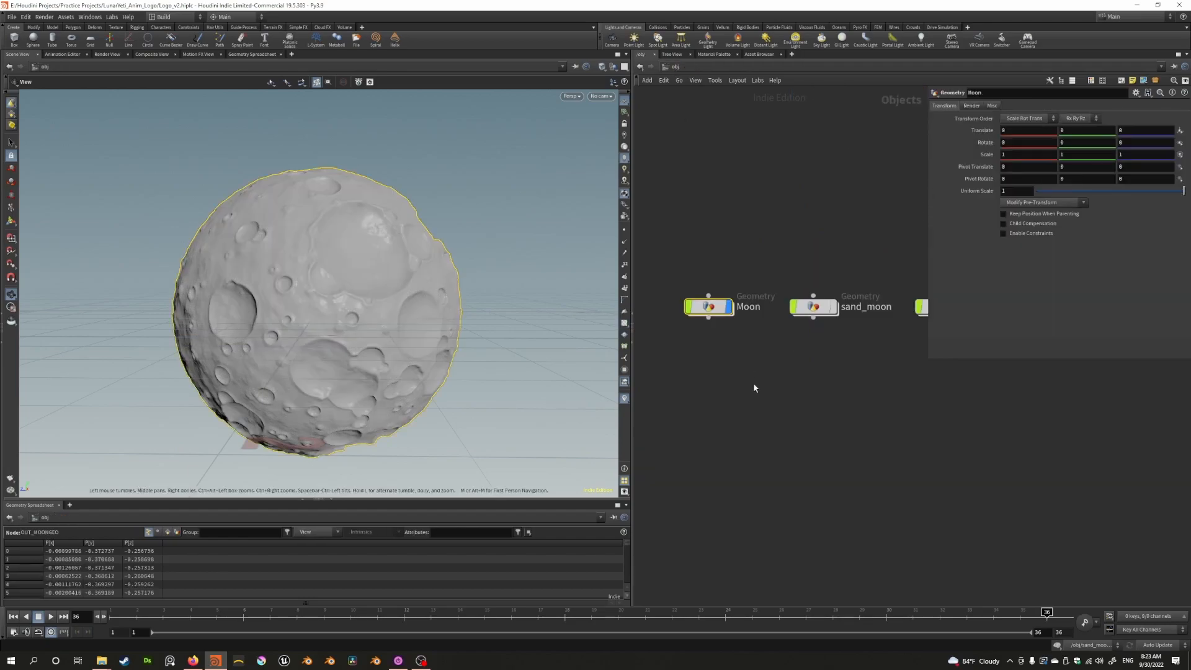
click(730, 305)
middle_drag(805, 385, 720, 414)
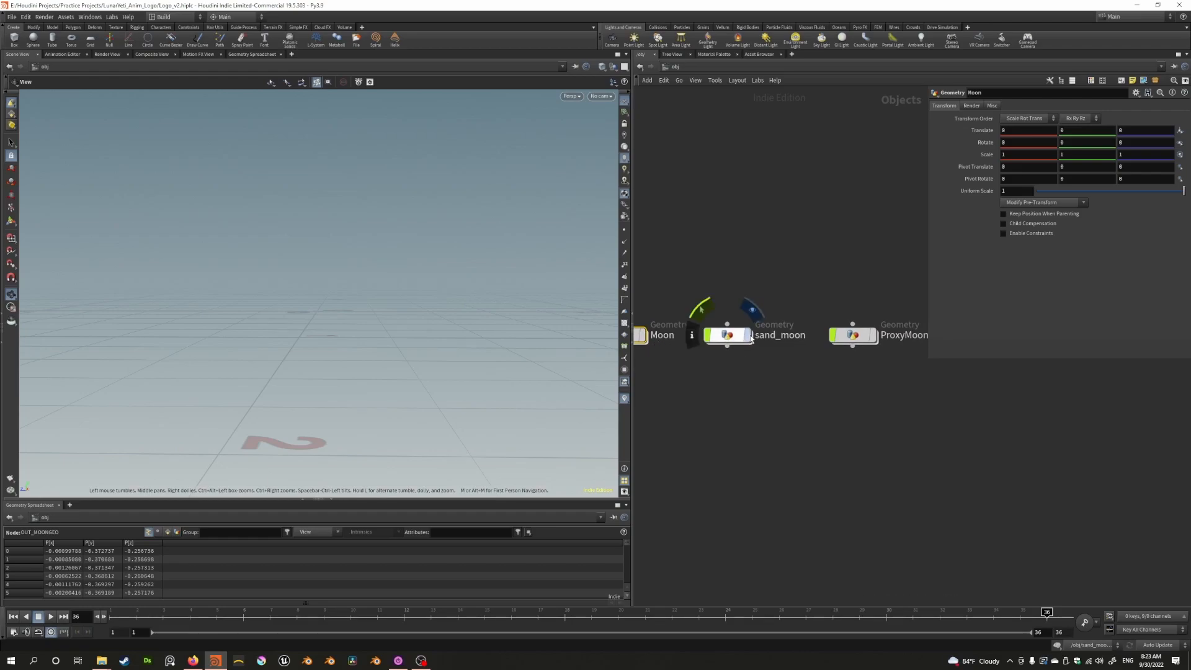
click(747, 336)
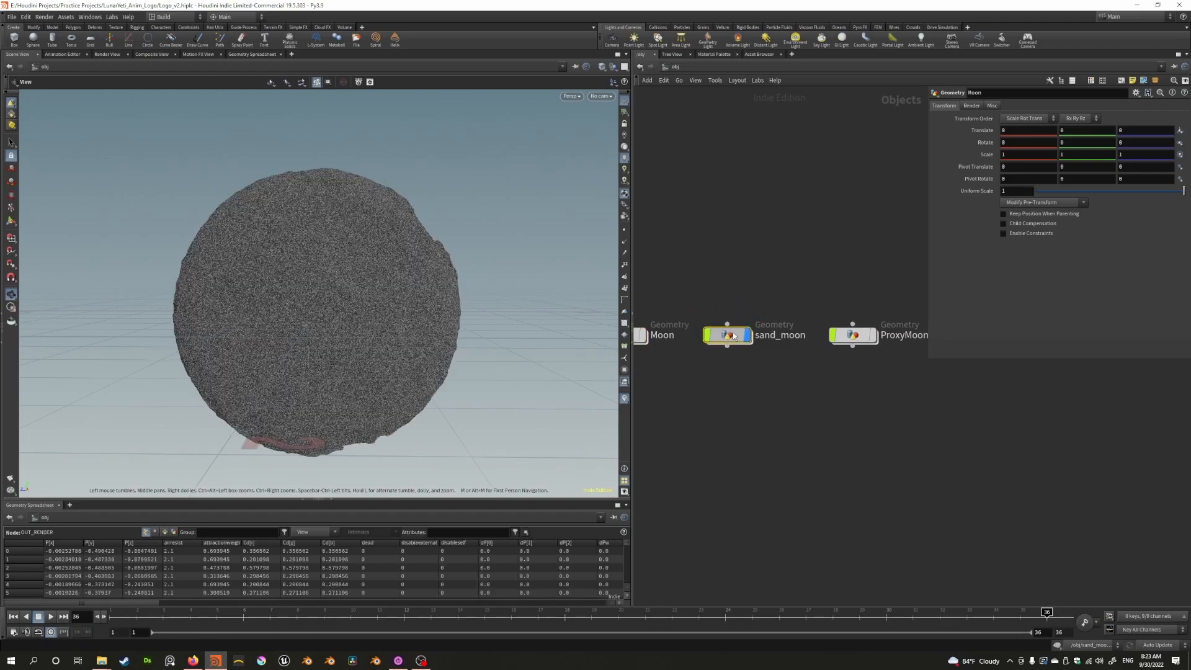
Enter sand_moon, display object_merge1 and inspect the moon it brings in from /obj/Moon/OUT_MOONGEO
double_click(729, 335)
click(791, 285)
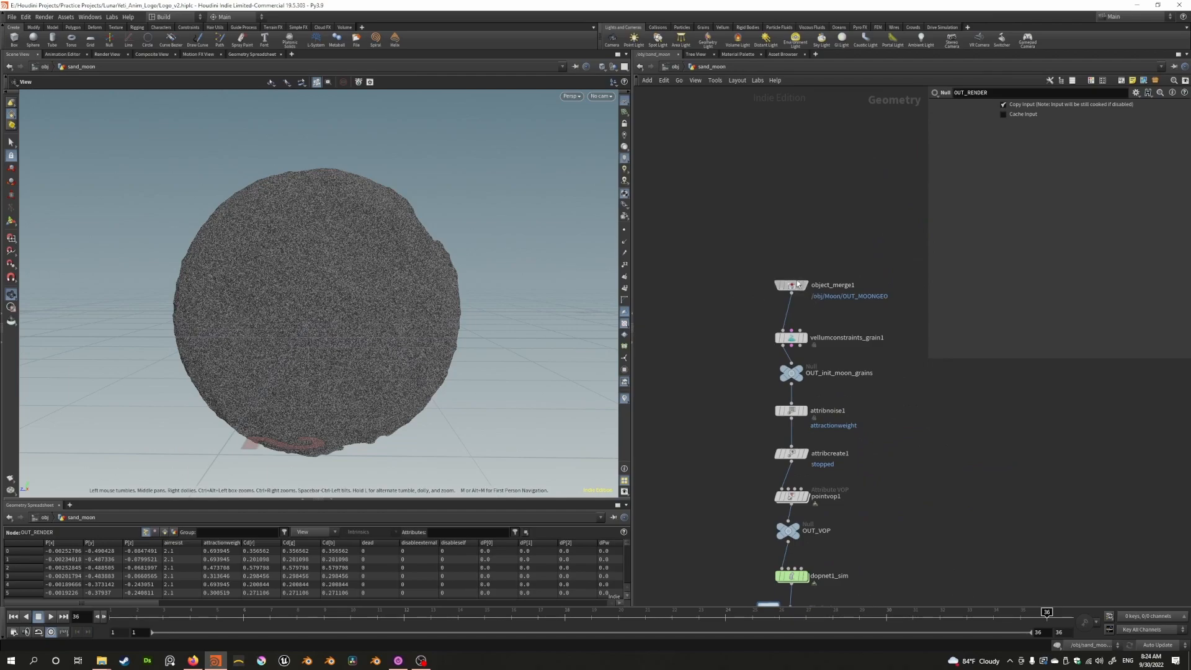
drag(399, 280, 435, 276)
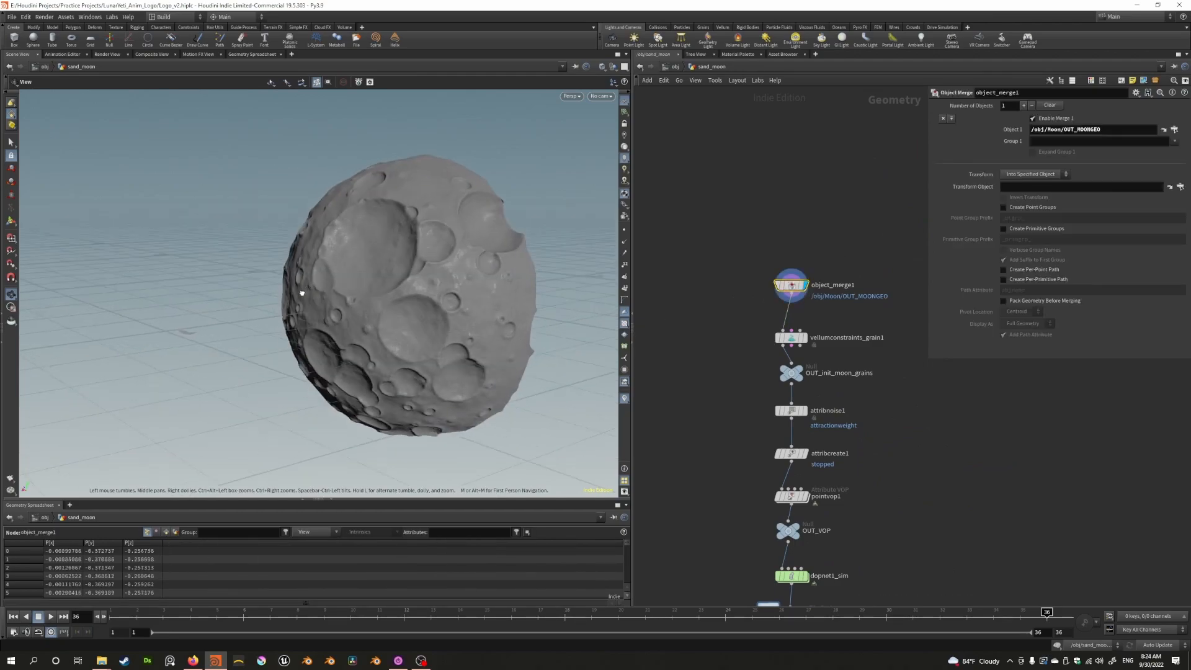
scroll(435, 276, up, 5)
click(1112, 129)
click(730, 263)
middle_drag(419, 284, 369, 238)
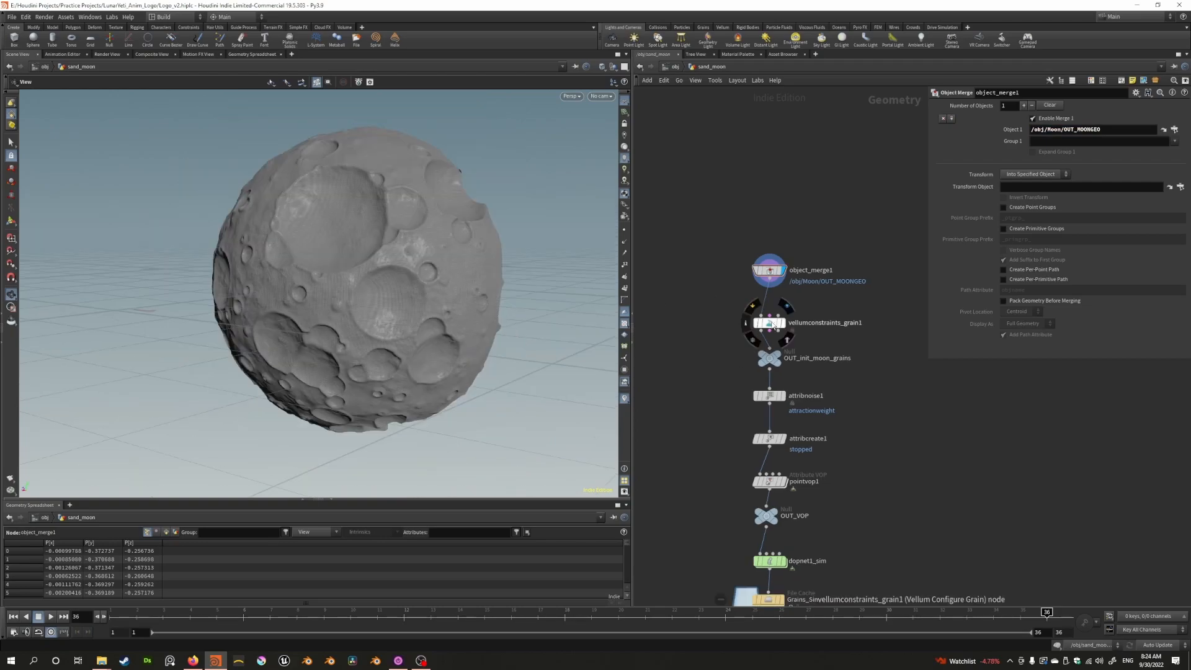
Display vellumconstraints_grain1 at frame 1 and examine the individual grains up close along with the Particle Size setting
click(784, 324)
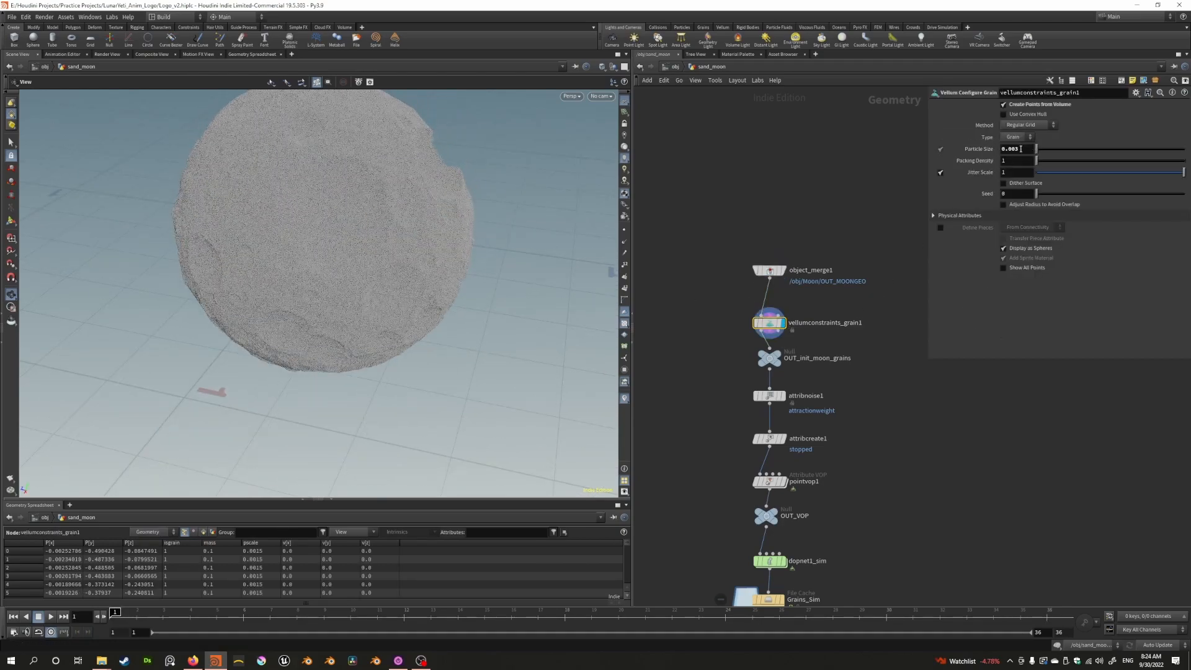
scroll(347, 262, up, 15)
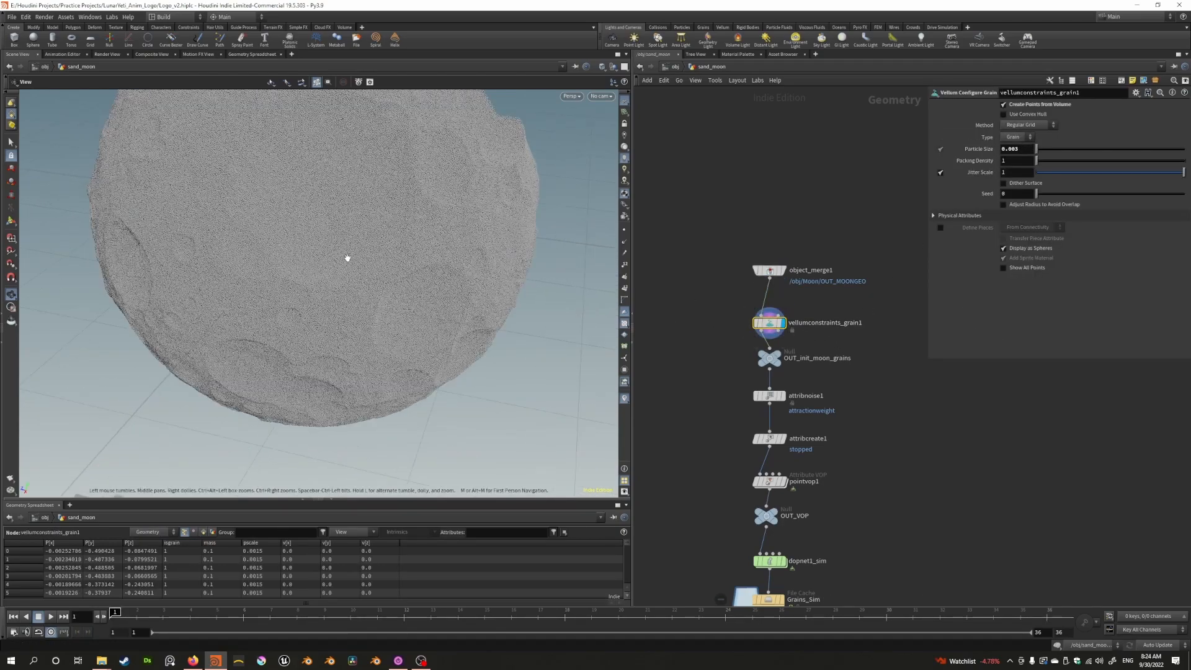
scroll(399, 302, up, 15)
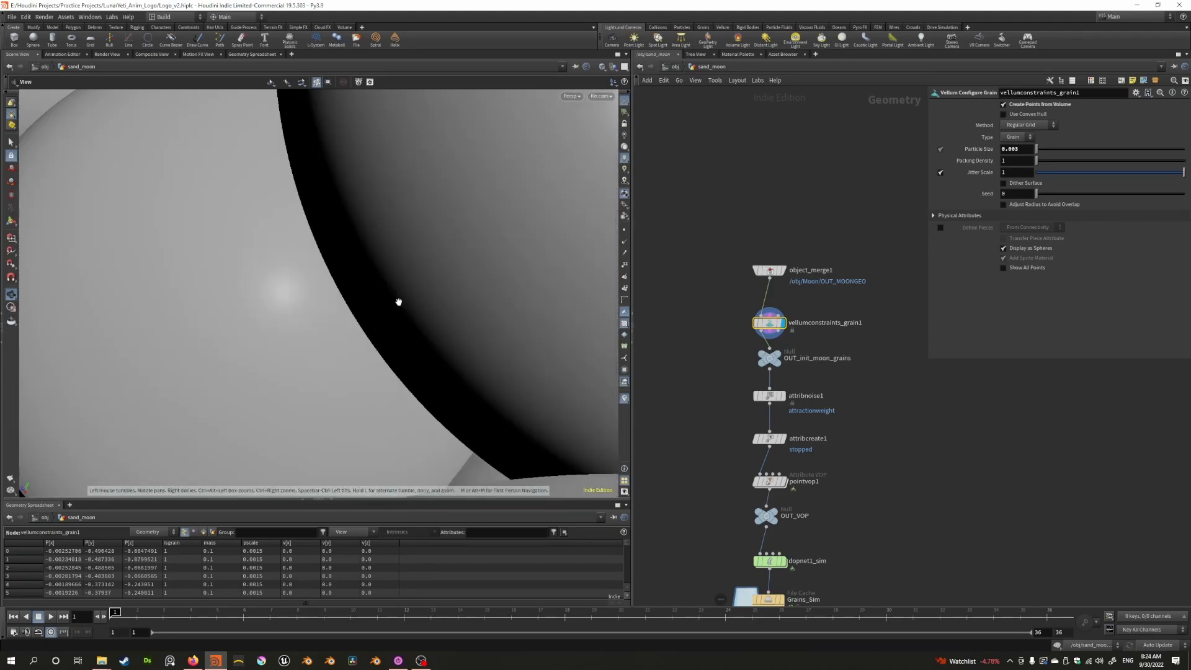
scroll(398, 302, down, 15)
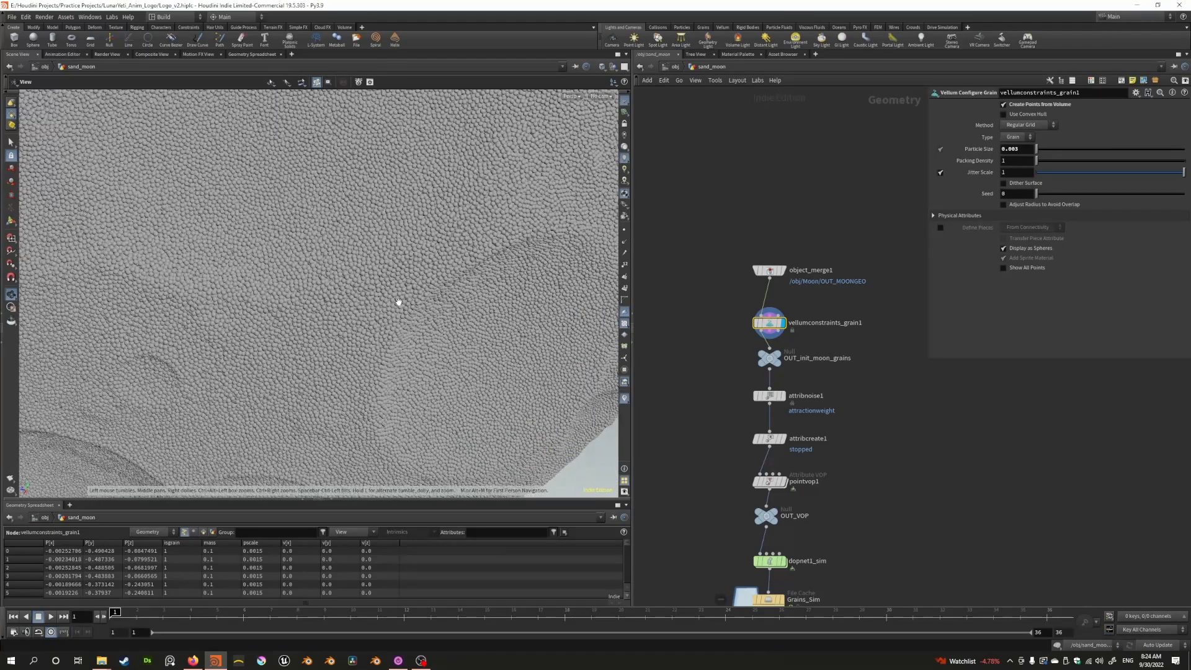
scroll(398, 302, down, 15)
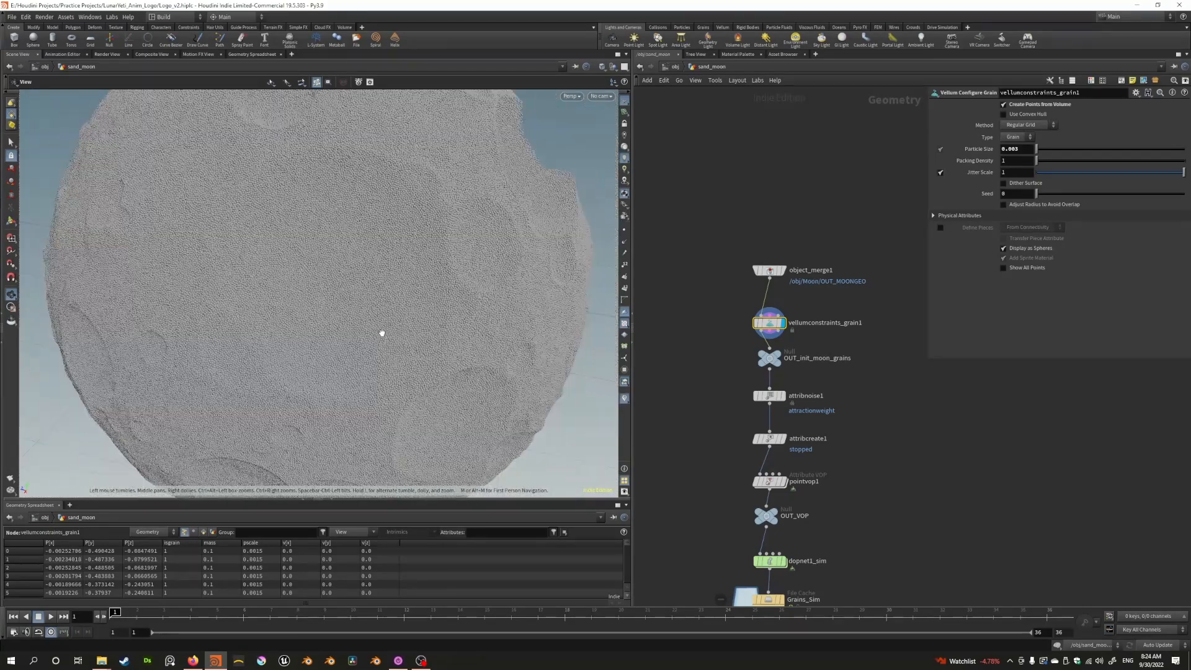
scroll(378, 304, down, 10)
double_click(1005, 148)
drag(1005, 146, 940, 170)
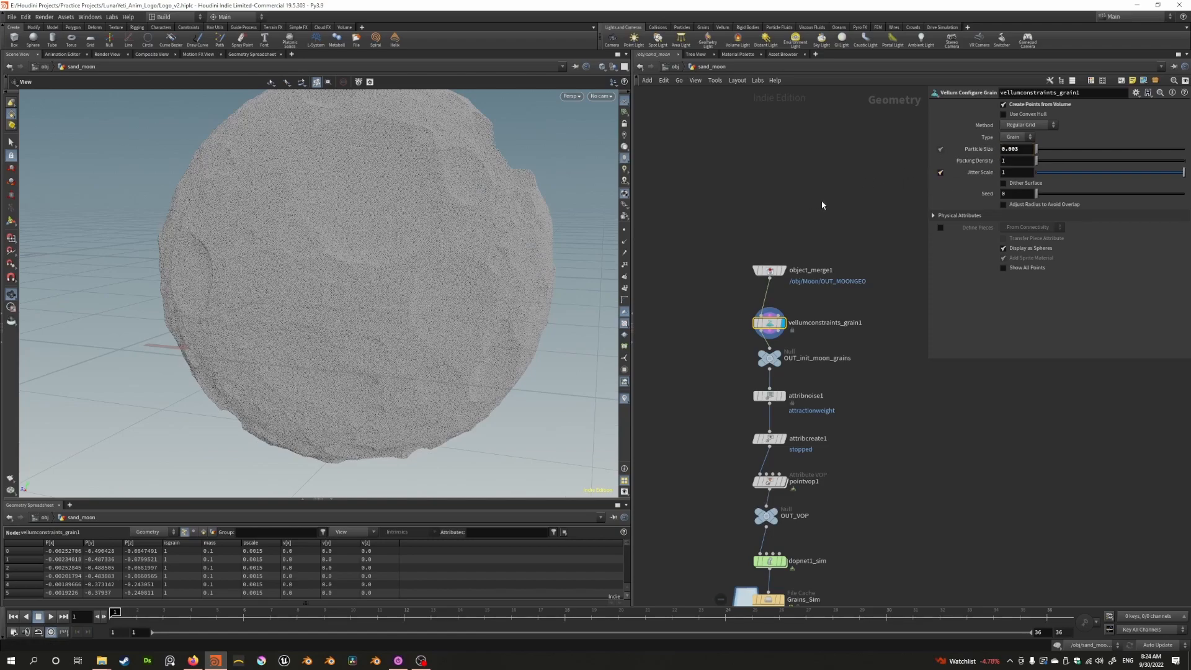
Check vellumconstraints_grain1's node information and view the whole grain-filled moon from several angles
click(786, 209)
mouse_move(408, 232)
mouse_down()
mouse_move(415, 223)
mouse_move(374, 234)
mouse_move(362, 221)
mouse_up()
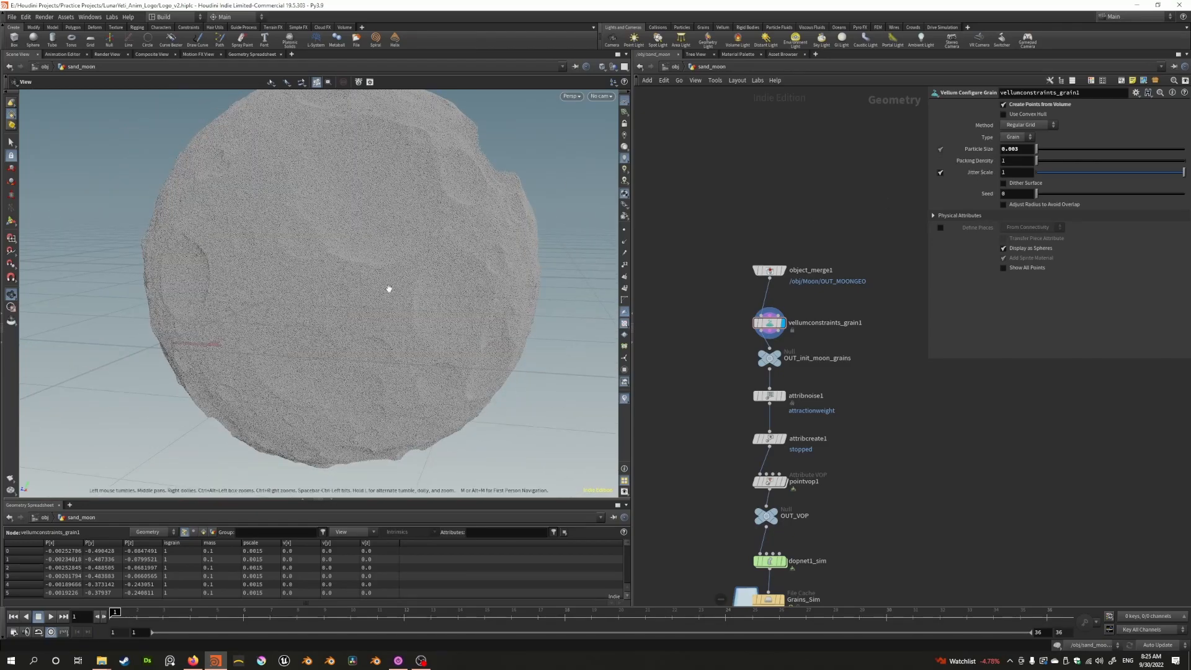
middle_click(771, 327)
middle_drag(299, 260, 318, 292)
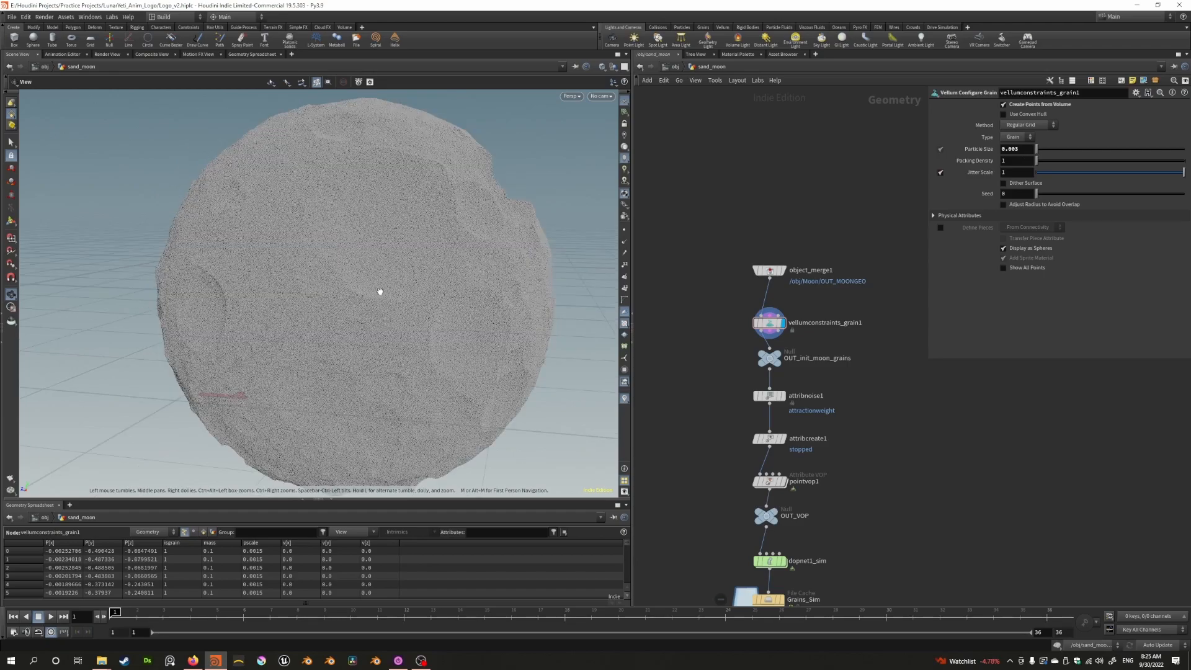
drag(403, 280, 397, 249)
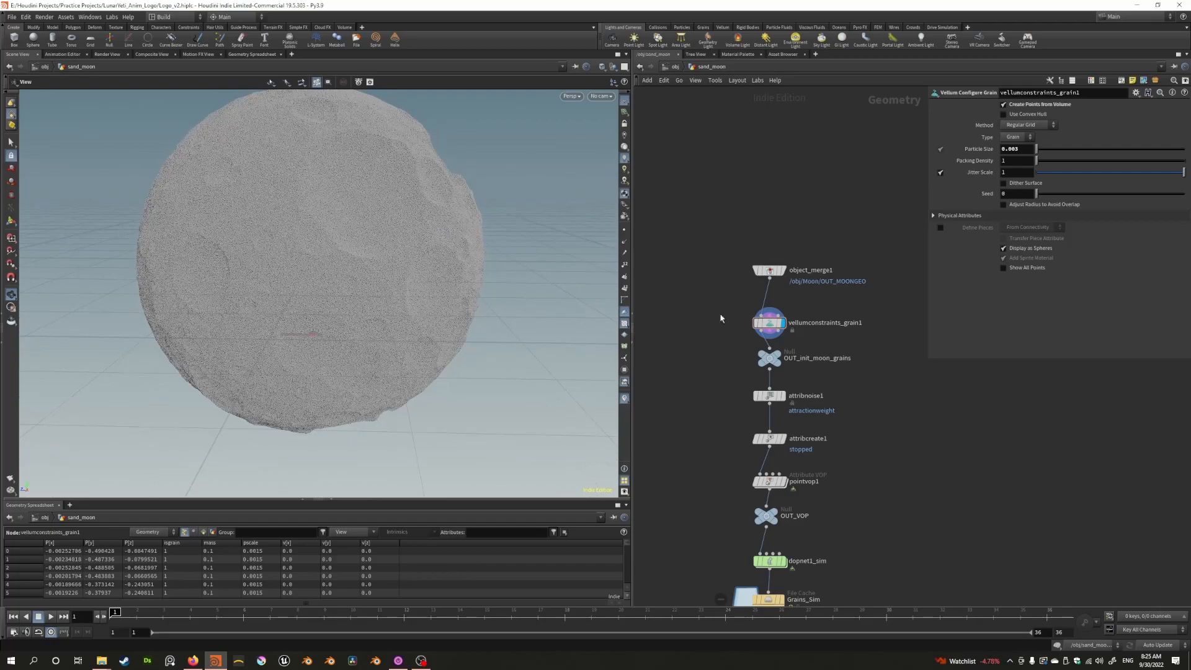
Display the OUT_init_moon_grains null and look over the initial grains
click(765, 365)
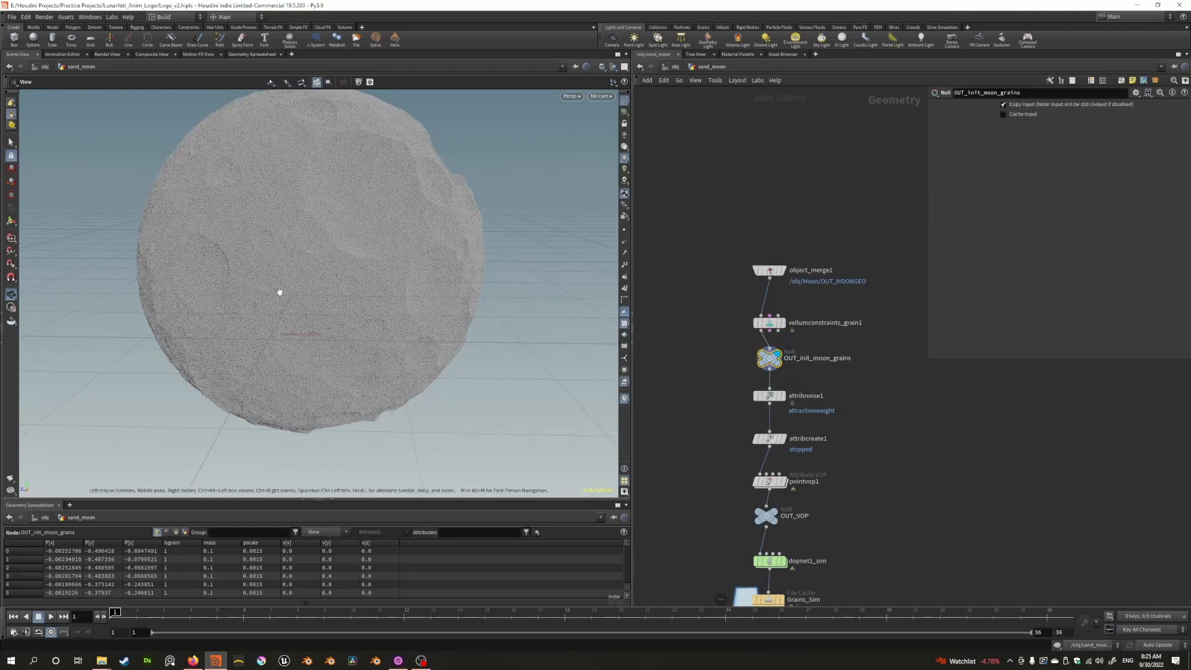
mouse_move(356, 256)
mouse_down()
mouse_move(325, 258)
mouse_move(356, 242)
mouse_move(366, 251)
mouse_up()
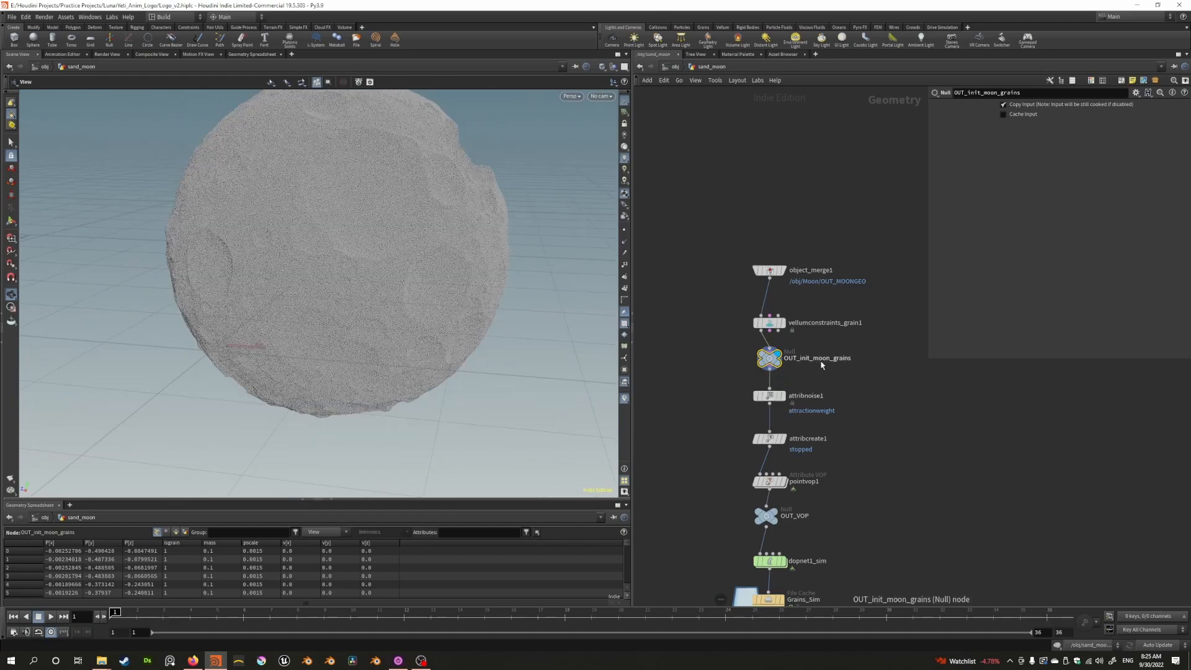
middle_drag(700, 372, 702, 332)
drag(375, 261, 338, 252)
Display attribnoise1 and visualize its attractionweight attribute as colors on the grains
mouse_move(784, 359)
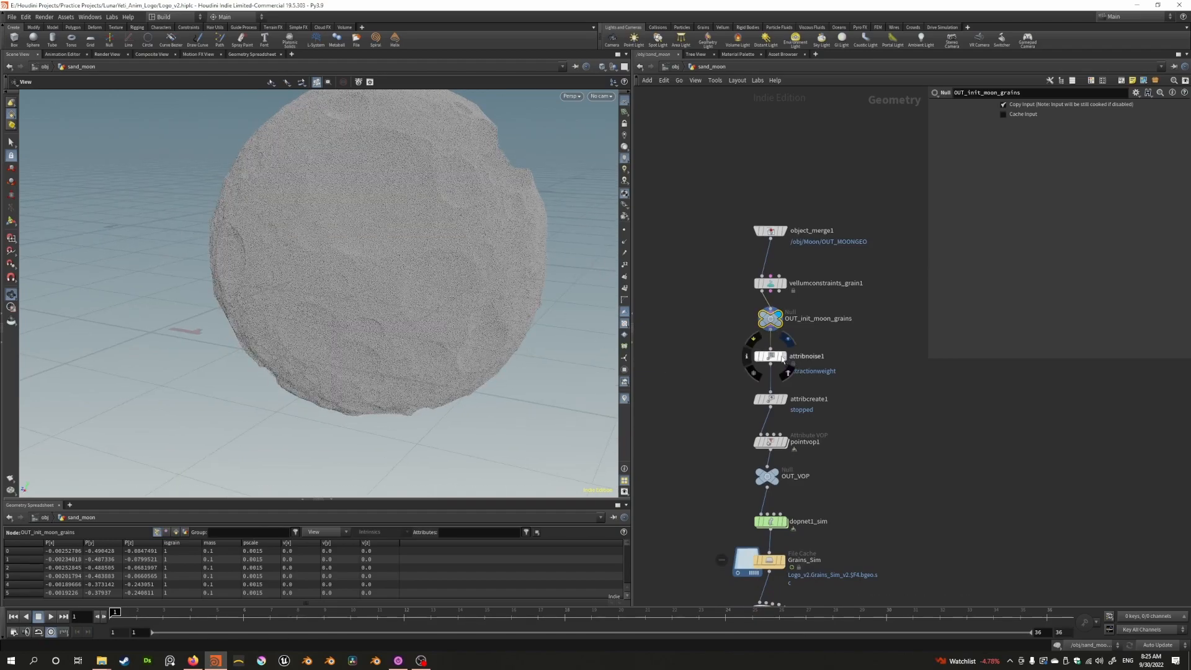
click(773, 358)
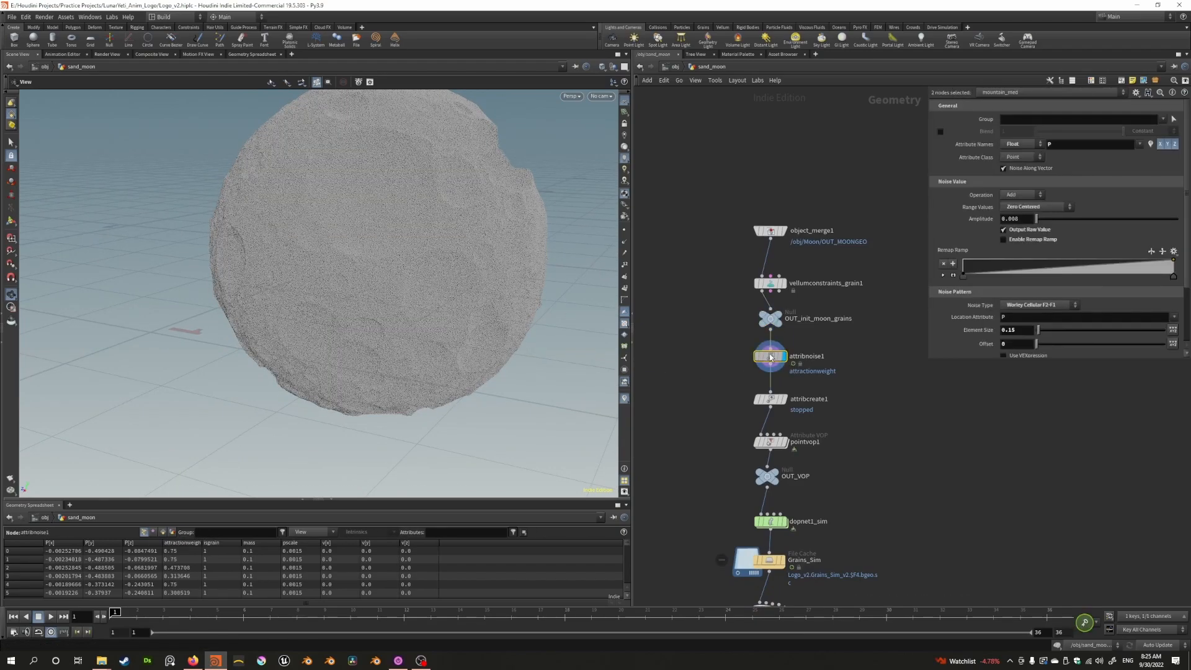
click(625, 399)
click(627, 378)
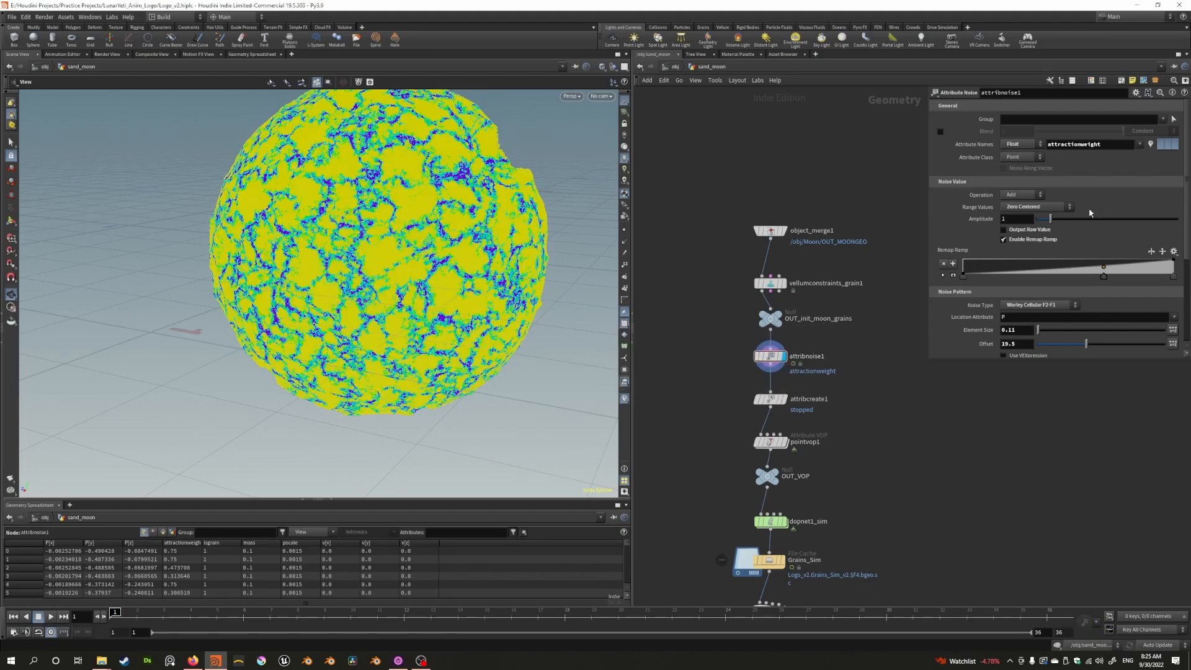
drag(1108, 146, 996, 149)
click(841, 168)
drag(1118, 143, 841, 177)
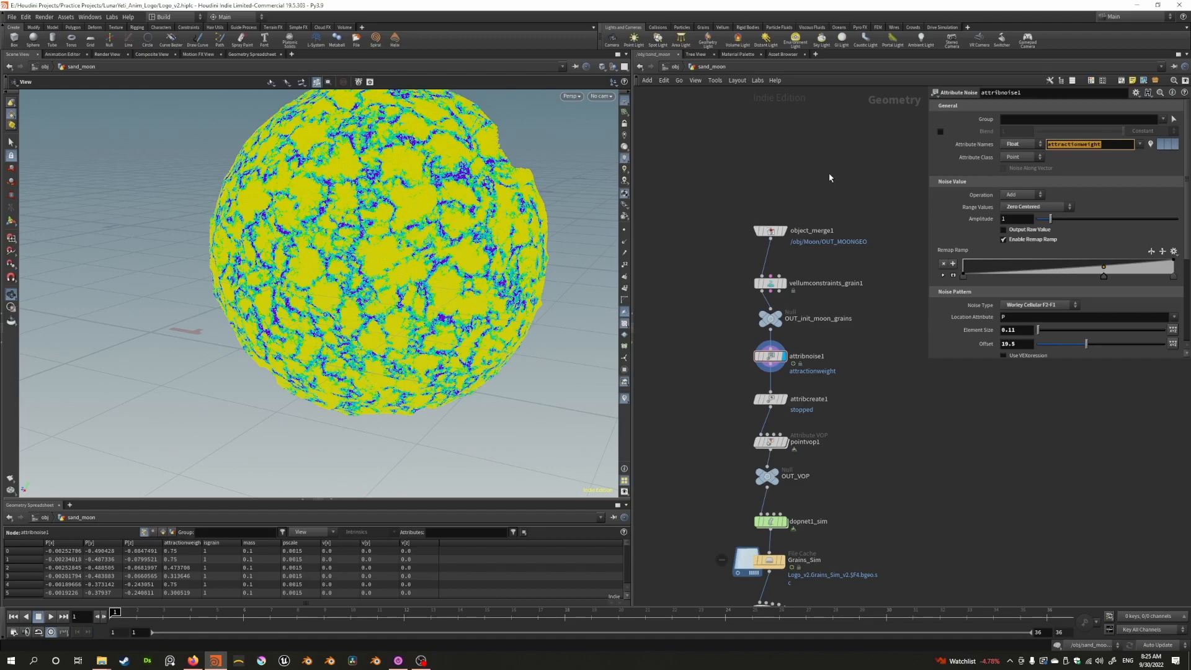
Examine the attractionweight noise pattern on the grains, both up close and across the whole moon
drag(394, 242, 429, 313)
scroll(430, 313, up, 2)
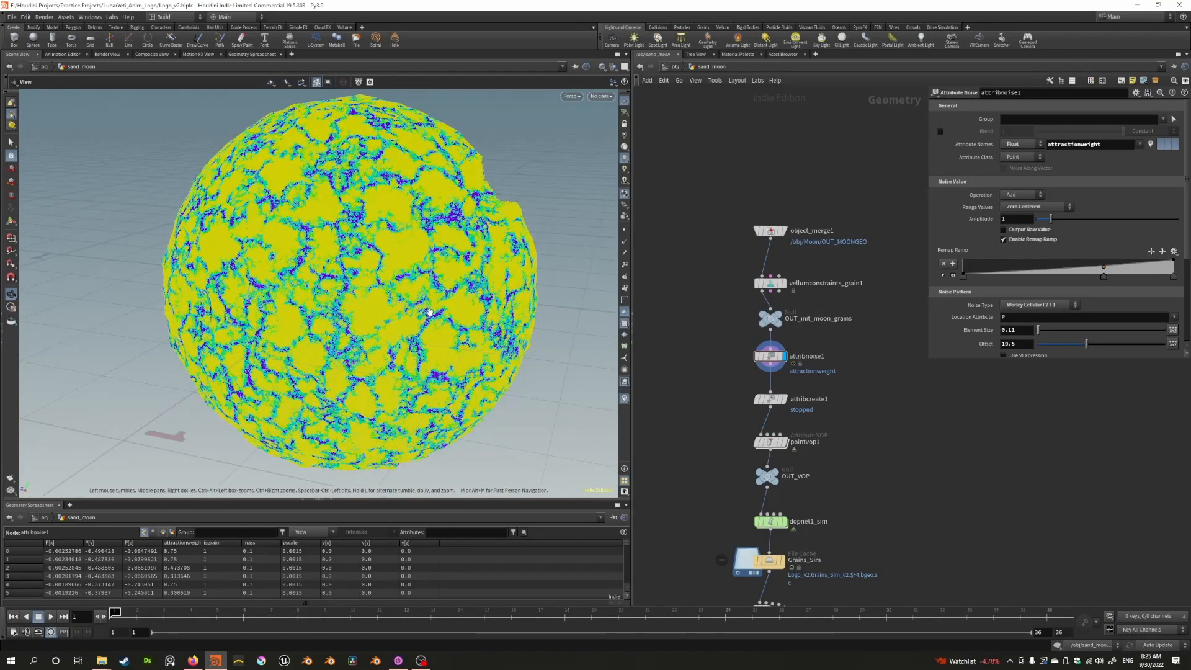
scroll(430, 313, up, 4)
scroll(435, 289, down, 2)
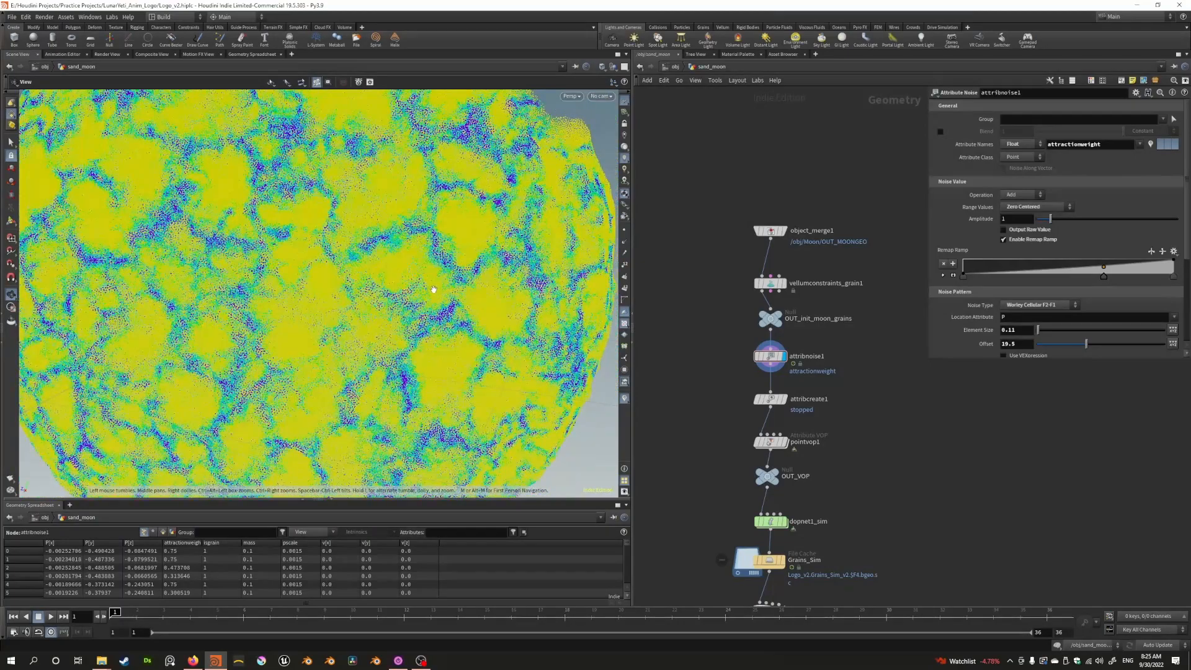
scroll(435, 289, down, 3)
scroll(428, 260, down, 3)
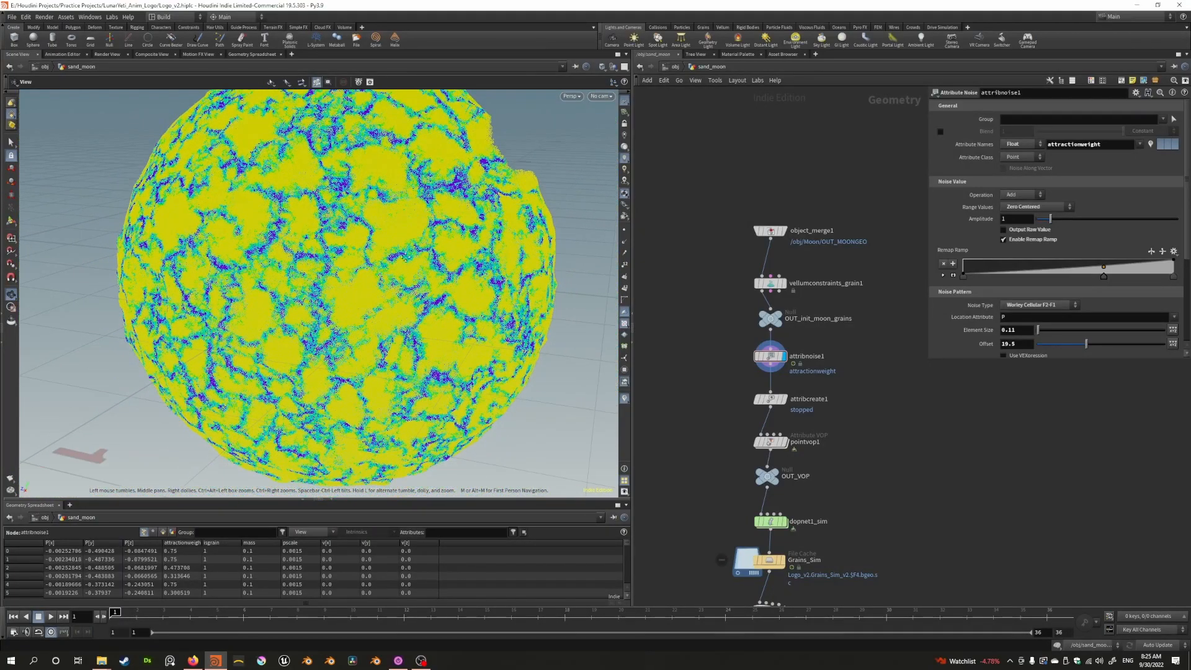
middle_drag(428, 260, 469, 243)
scroll(469, 243, down, 2)
drag(438, 250, 443, 278)
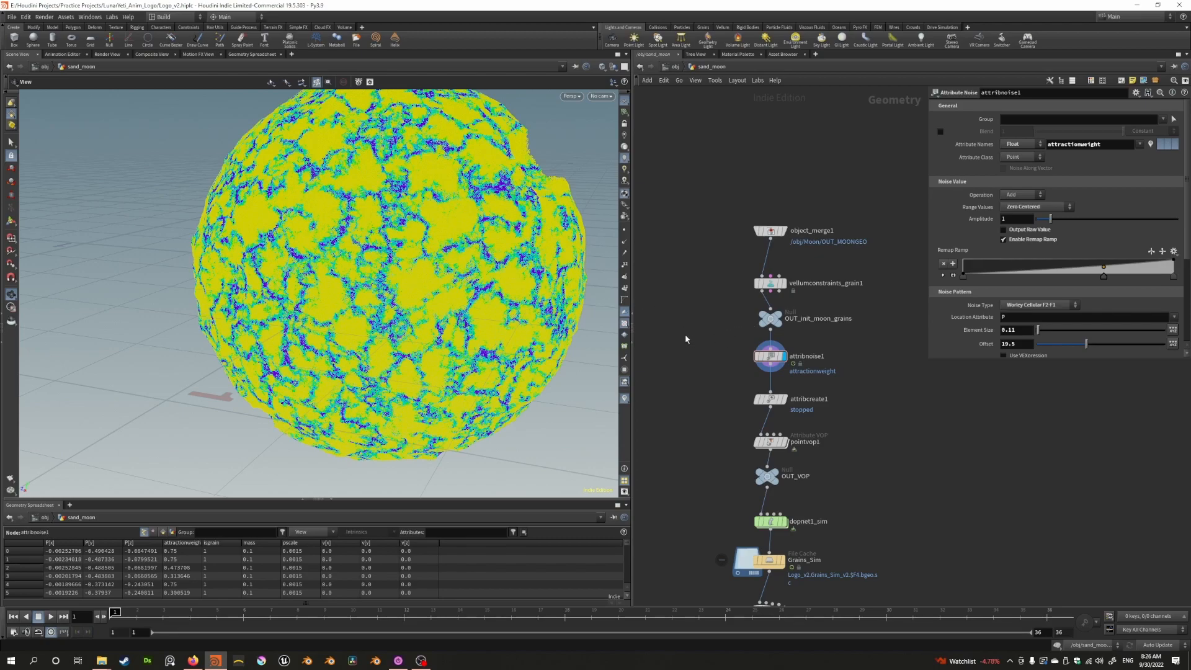
Display attribcreate1 and review its integer point attribute "stopped" while viewing the grains
click(788, 402)
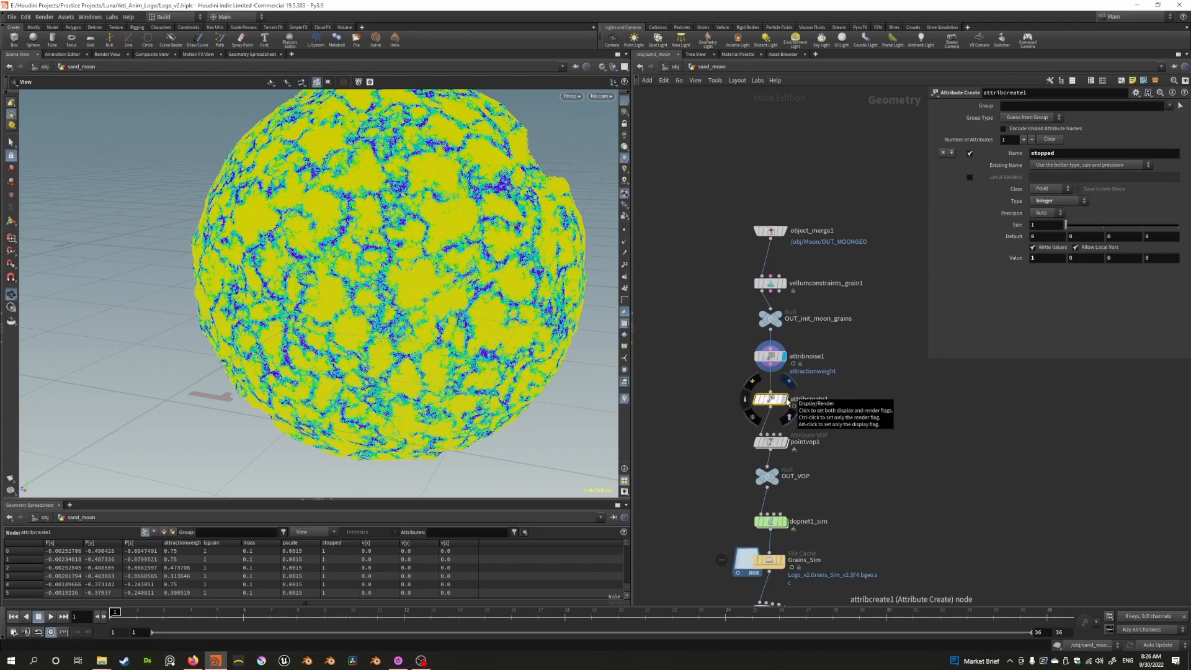
click(788, 401)
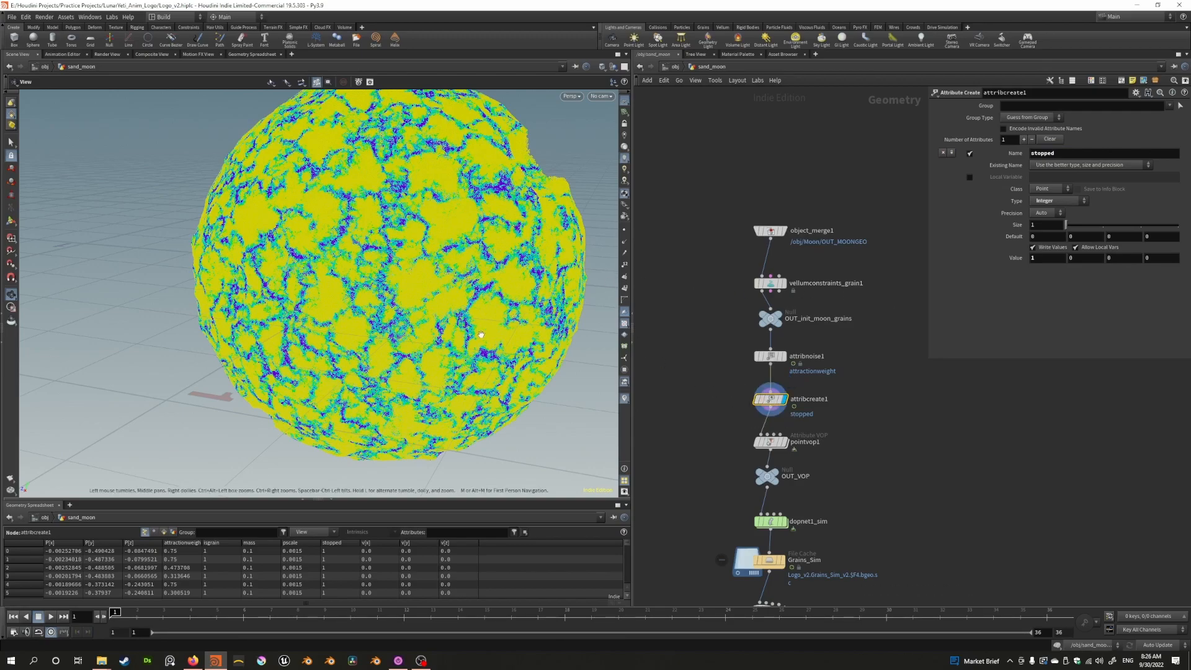
drag(447, 332, 520, 293)
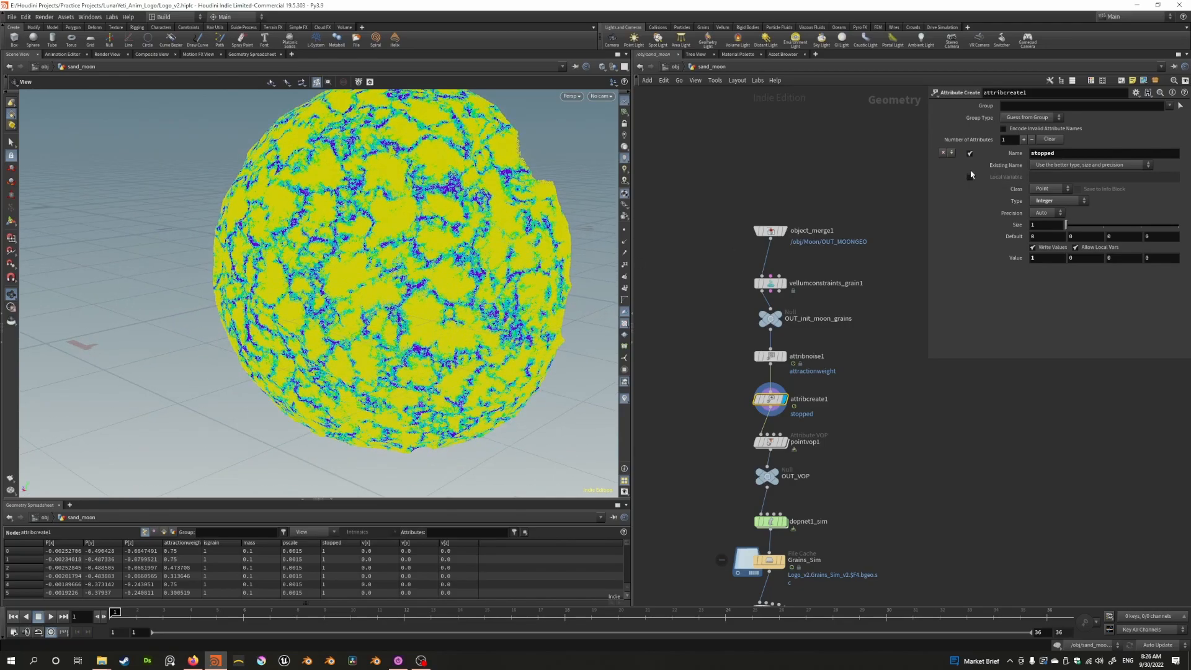
mouse_move(480, 242)
mouse_down()
mouse_move(515, 254)
mouse_move(481, 231)
mouse_move(457, 242)
mouse_up()
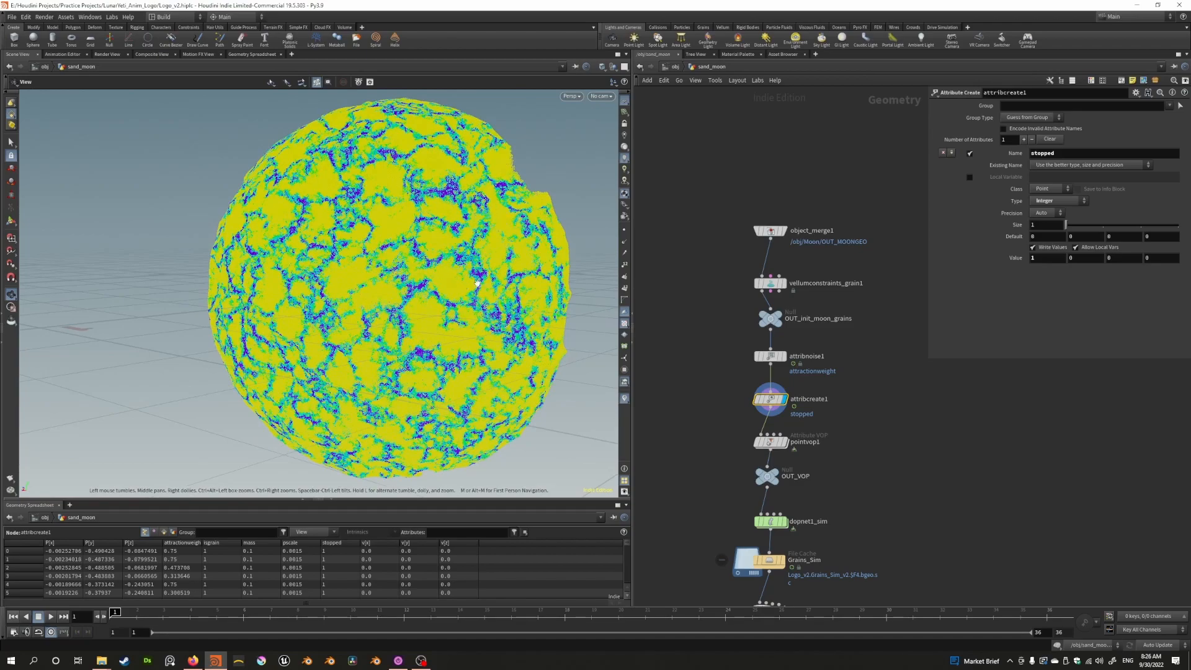
drag(413, 250, 438, 250)
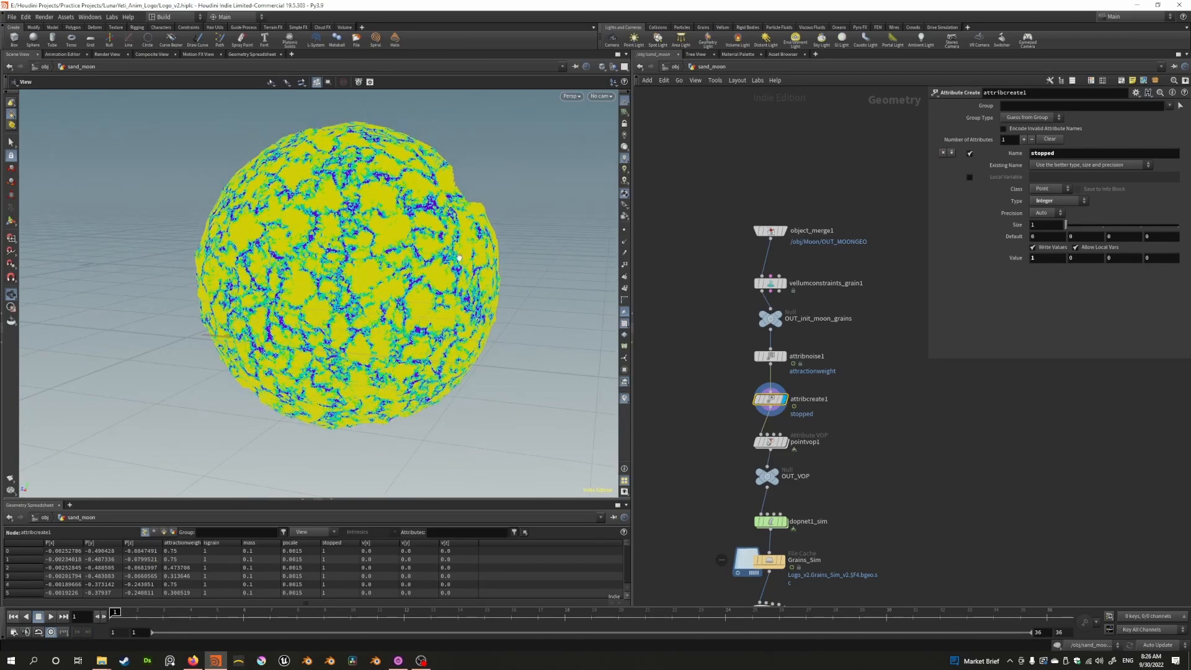
Display the pointvop1 node below attribcreate1 and show its parameters
middle_drag(704, 398, 700, 348)
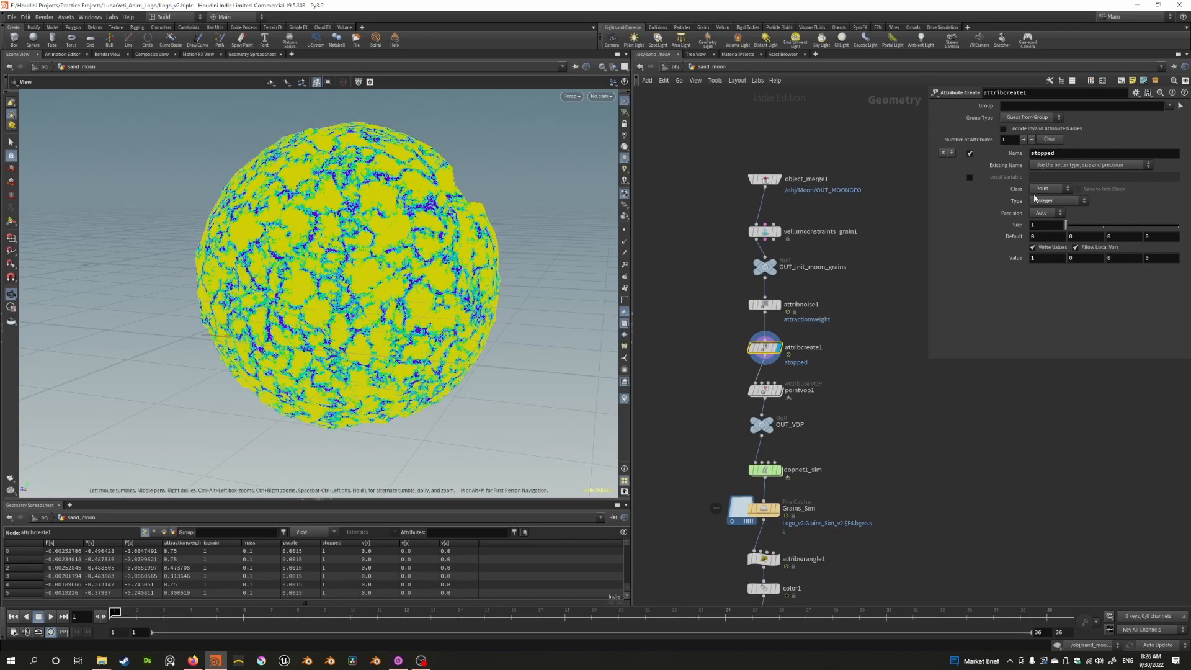
drag(365, 304, 348, 315)
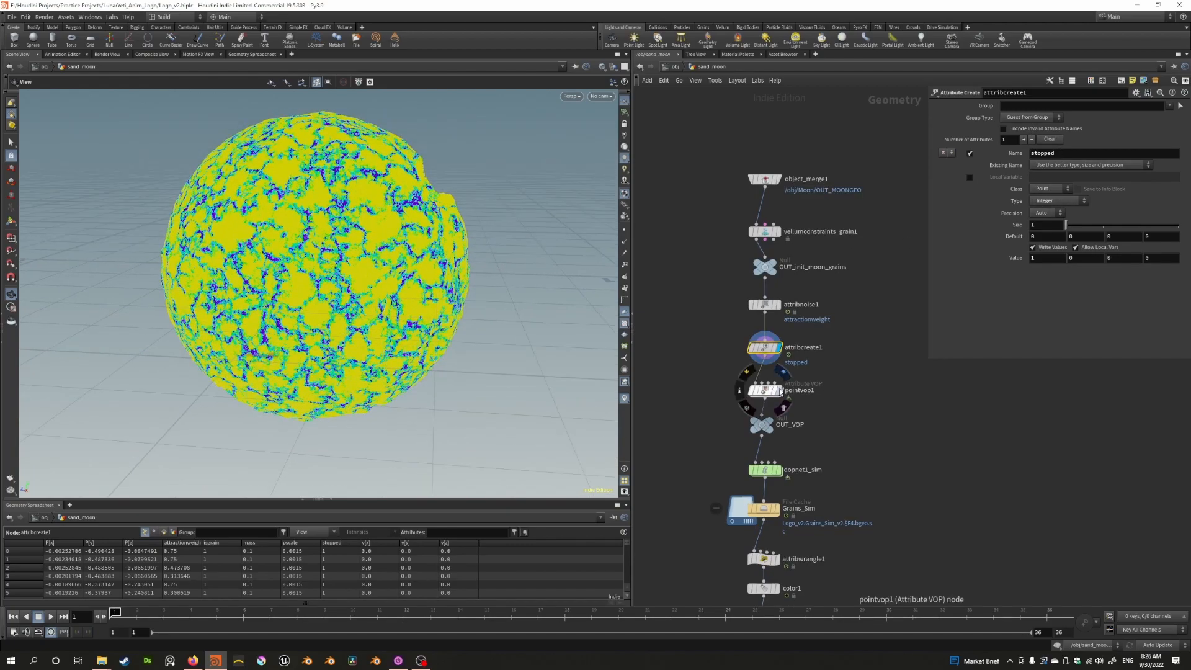
click(783, 372)
click(767, 392)
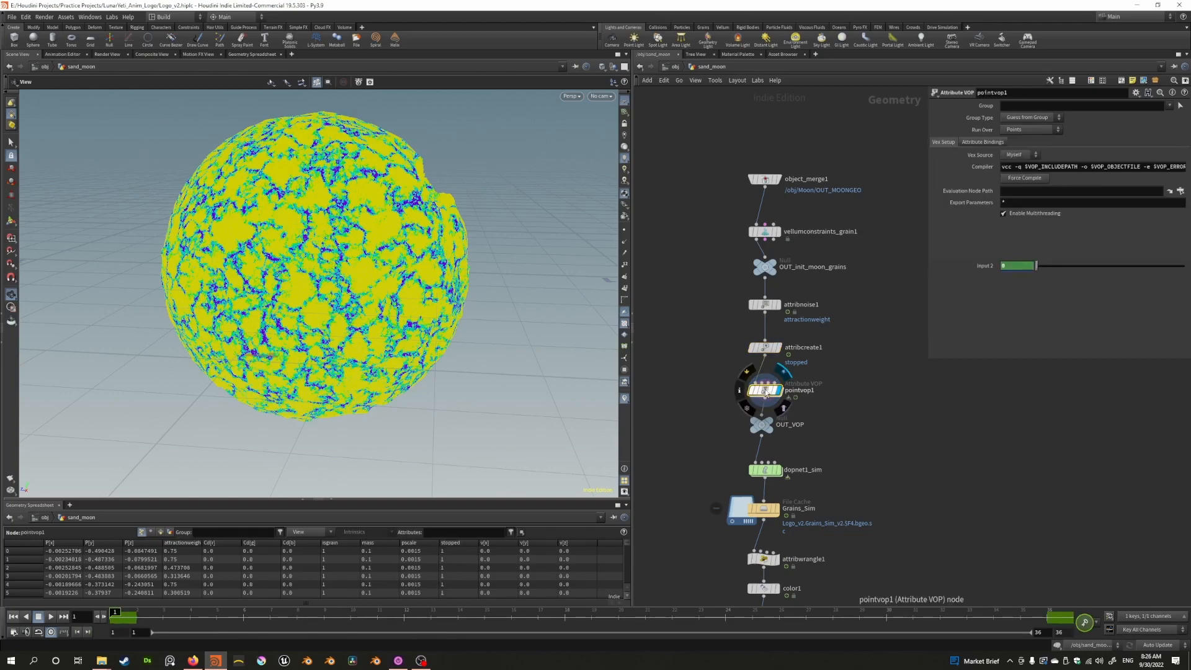
Switch the active visualizer from attractionweight to stopped so the grains are colored by that attribute
click(624, 399)
click(627, 387)
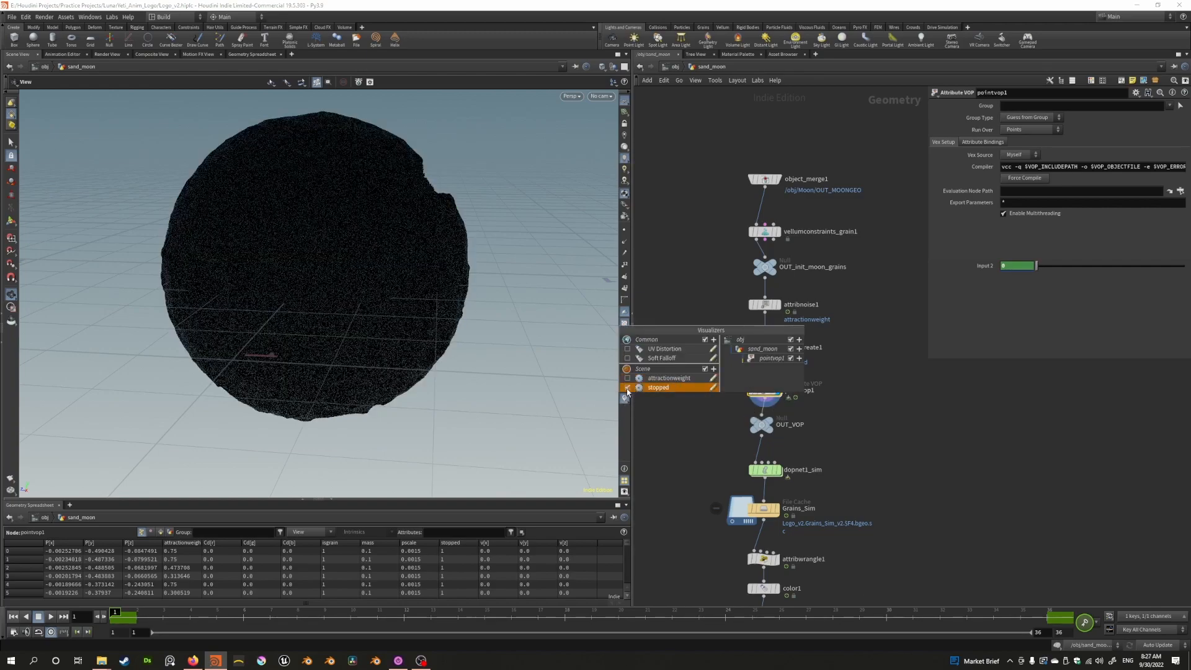
click(627, 388)
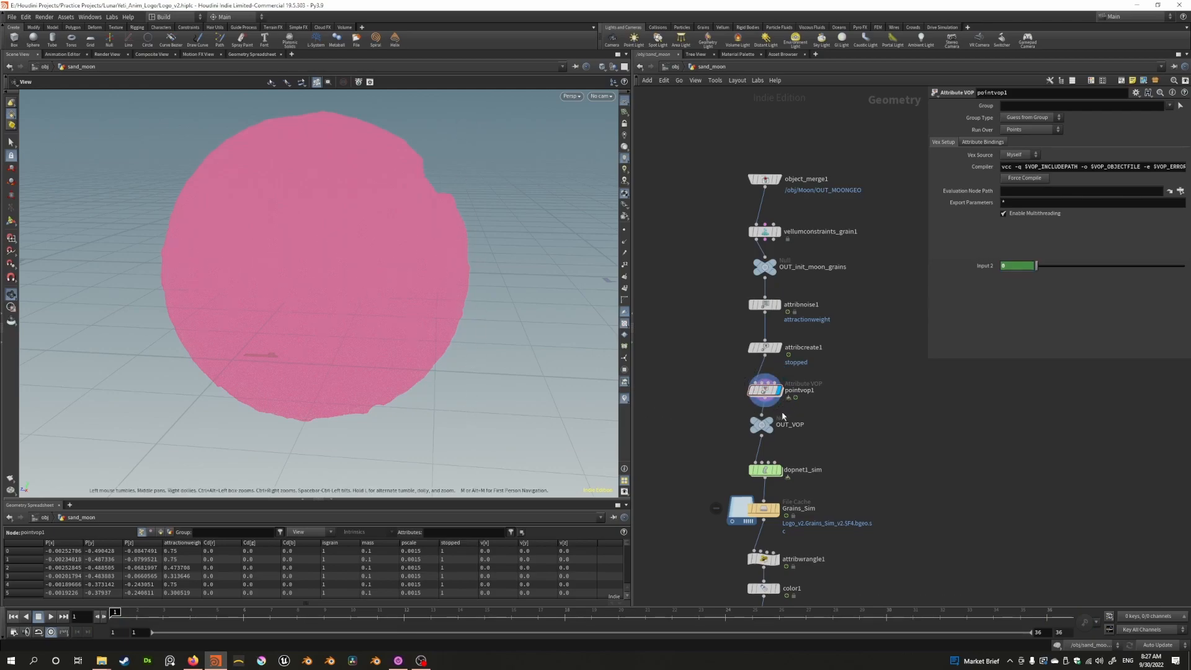
Go inside pointvop1 and review the relbbox1 node and the connections that feed it and lead to vectofloat1
double_click(764, 391)
scroll(685, 425, up, 3)
middle_drag(721, 295, 814, 384)
middle_drag(831, 341, 805, 357)
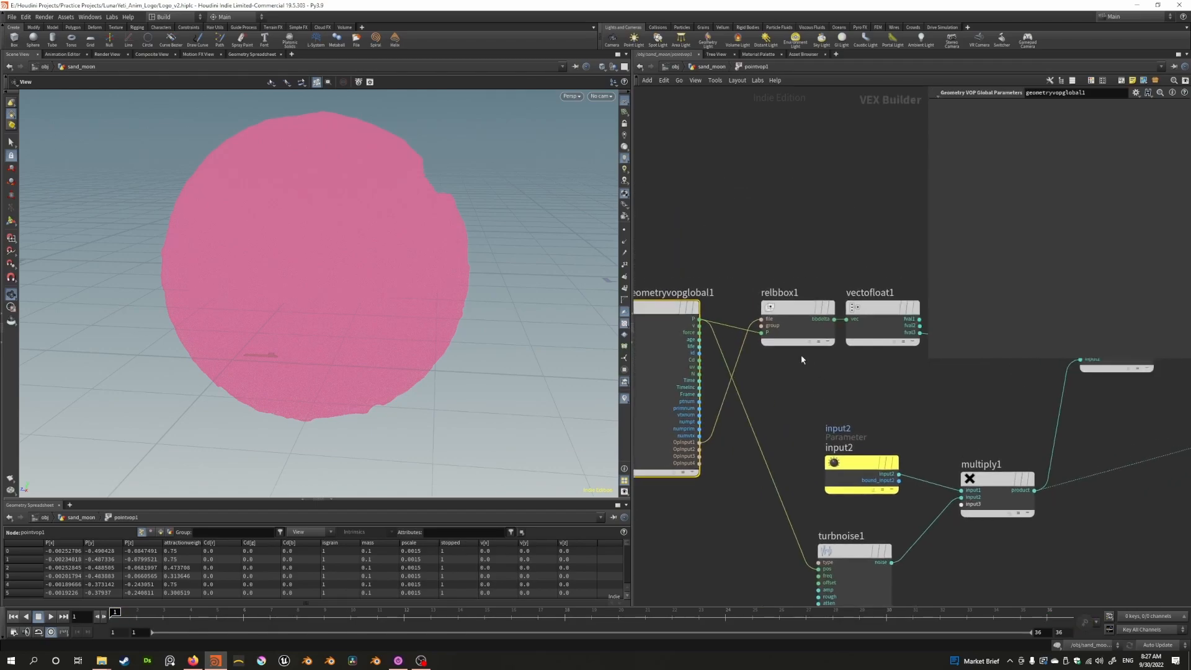
click(773, 309)
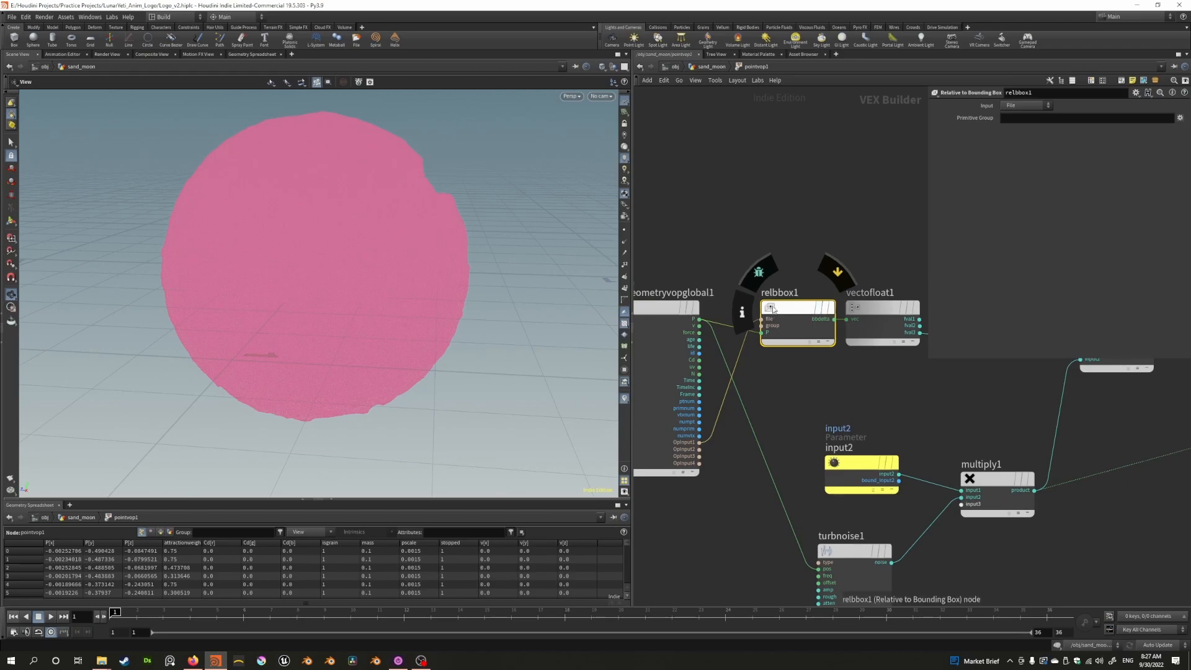
click(712, 67)
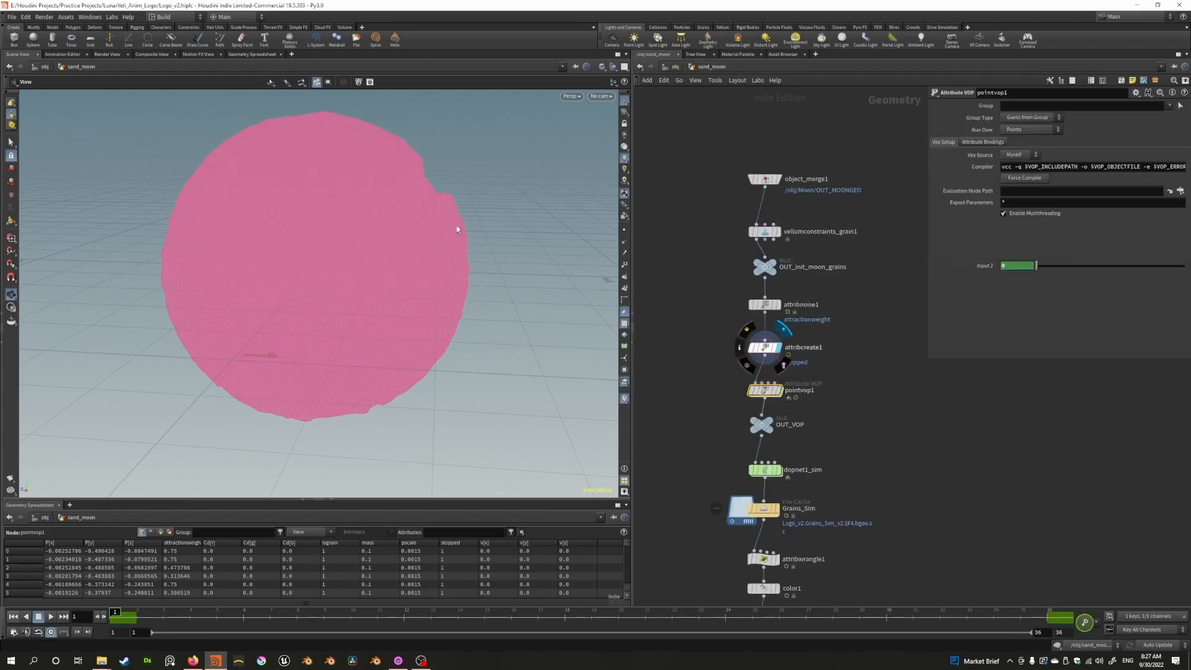
double_click(765, 390)
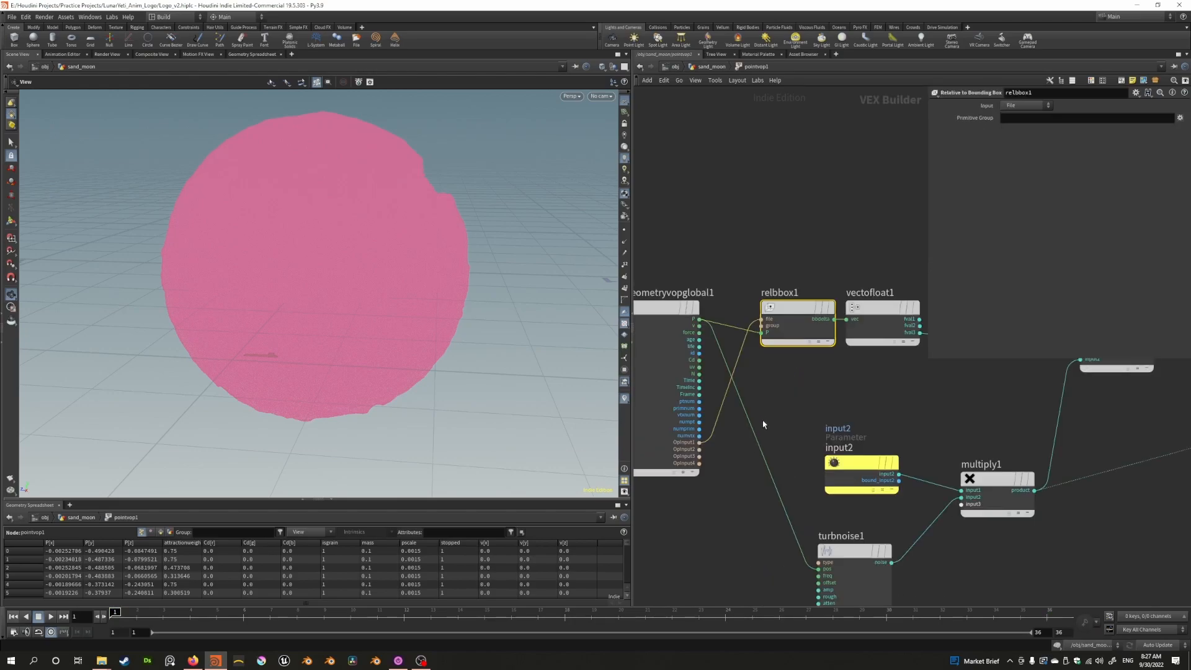
middle_drag(737, 407, 722, 390)
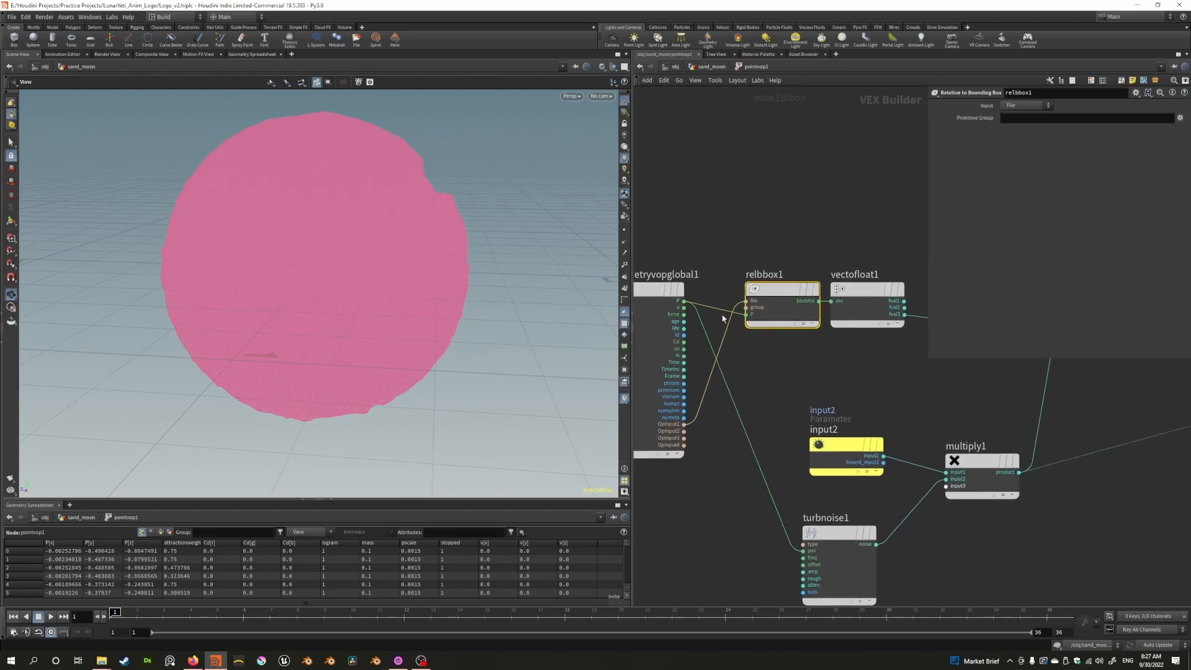
drag(766, 294, 754, 294)
middle_drag(828, 372, 714, 319)
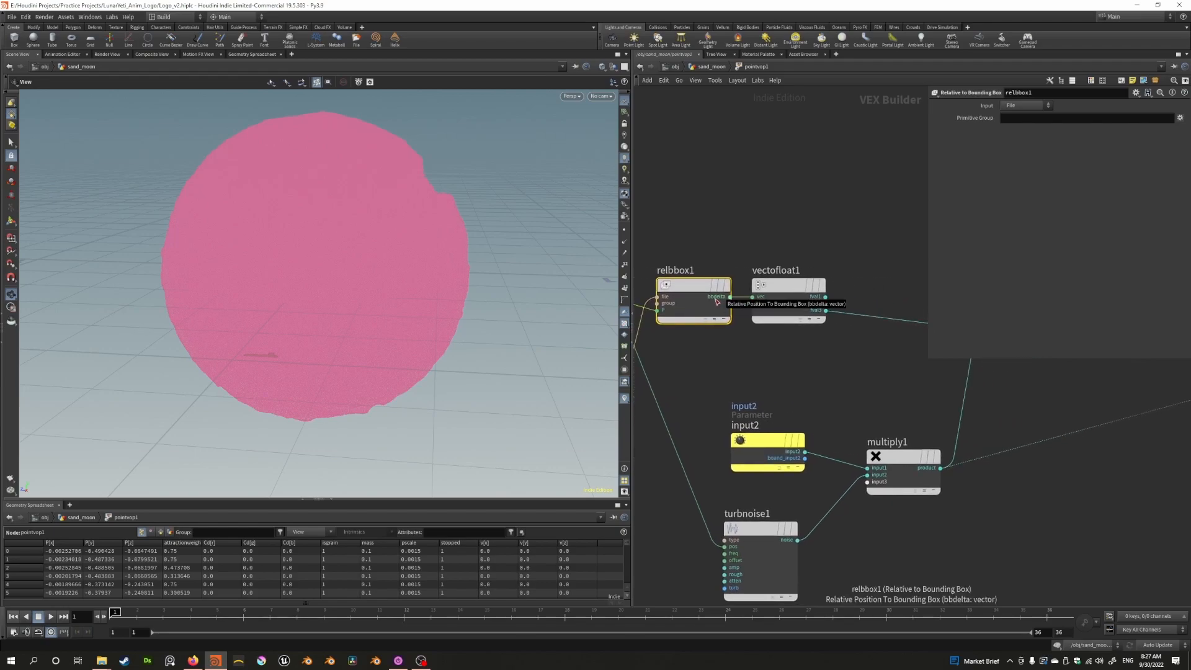
middle_drag(784, 364, 744, 359)
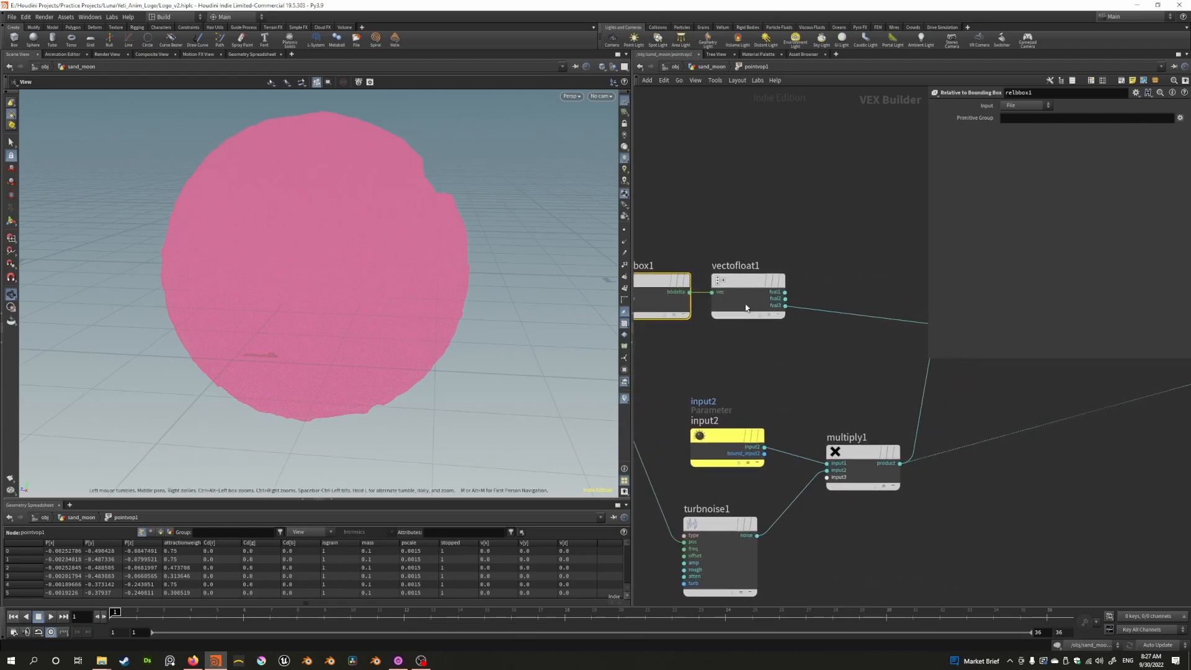
Review vectofloat1 and follow its third output into the compare1 node, checking that node's test setting
click(772, 297)
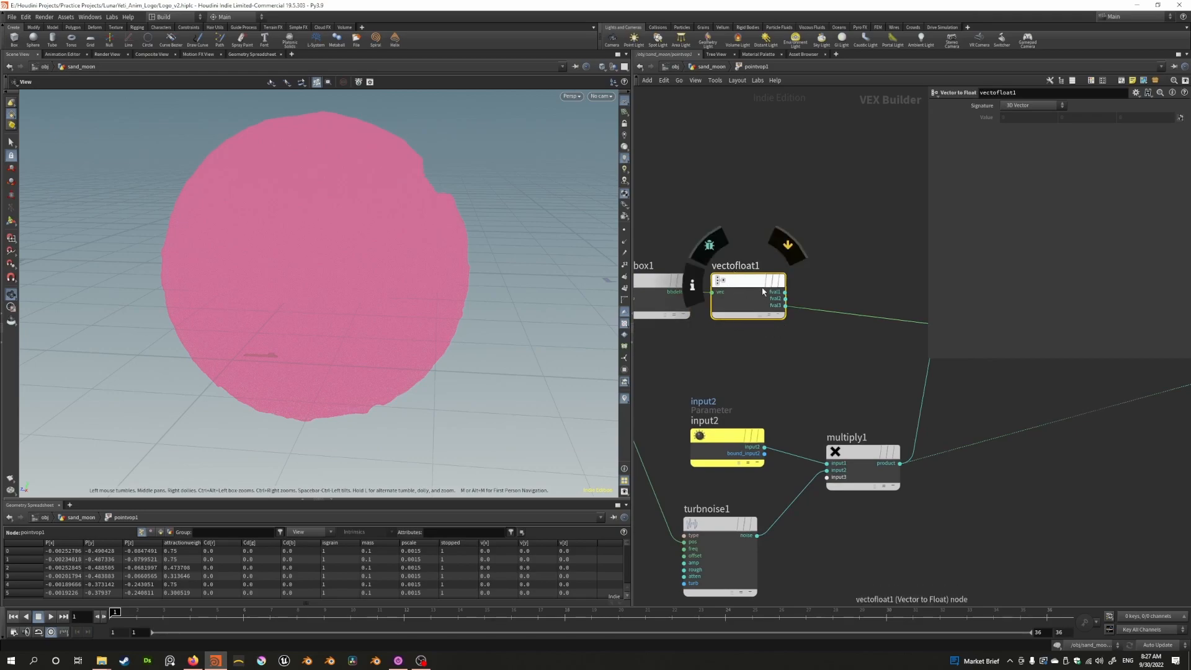
middle_drag(809, 358, 711, 359)
mouse_move(318, 325)
mouse_down()
mouse_move(341, 324)
mouse_move(322, 319)
mouse_up()
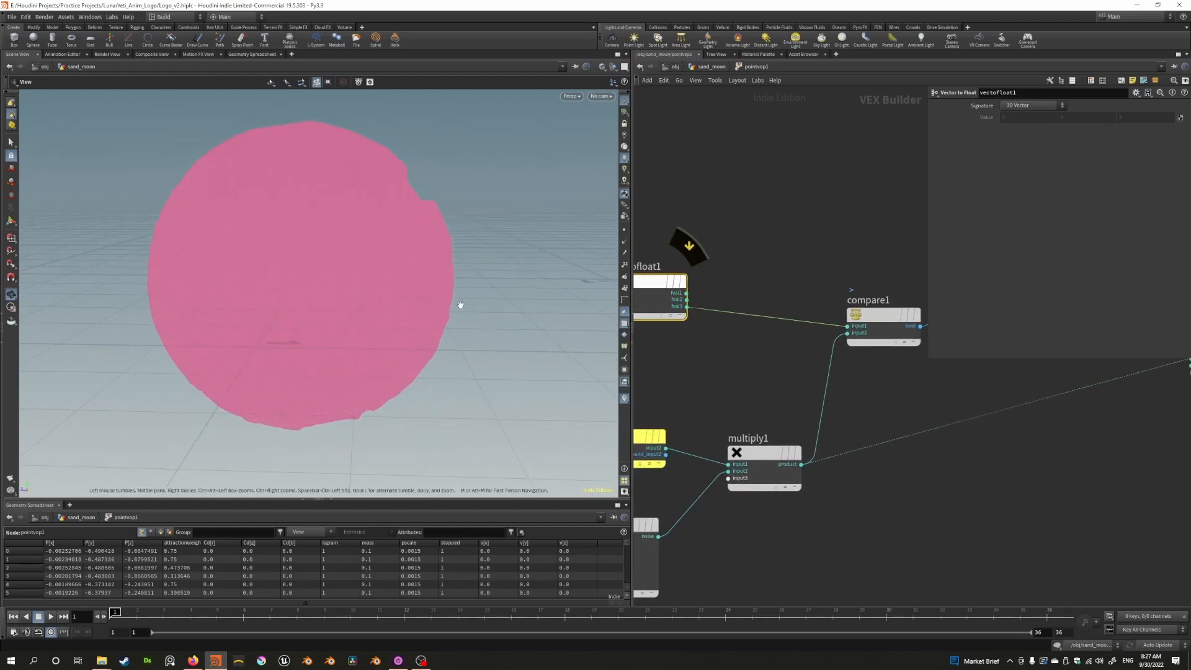
scroll(712, 324, down, 3)
scroll(780, 297, down, 2)
click(835, 290)
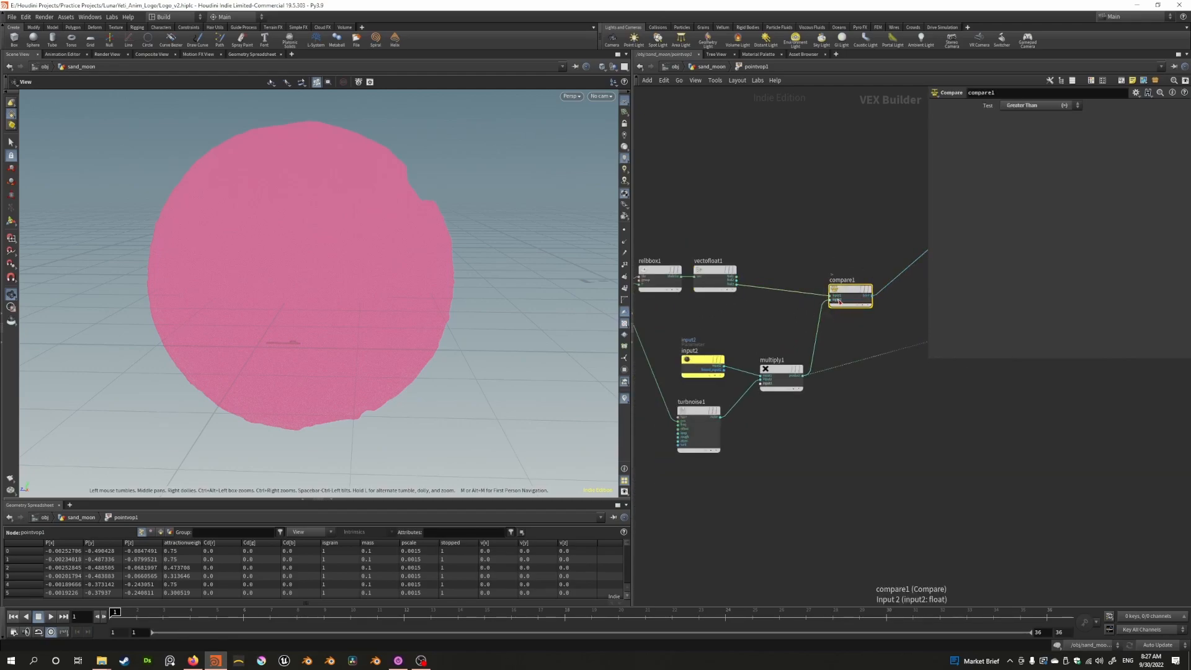
scroll(735, 338, up, 1)
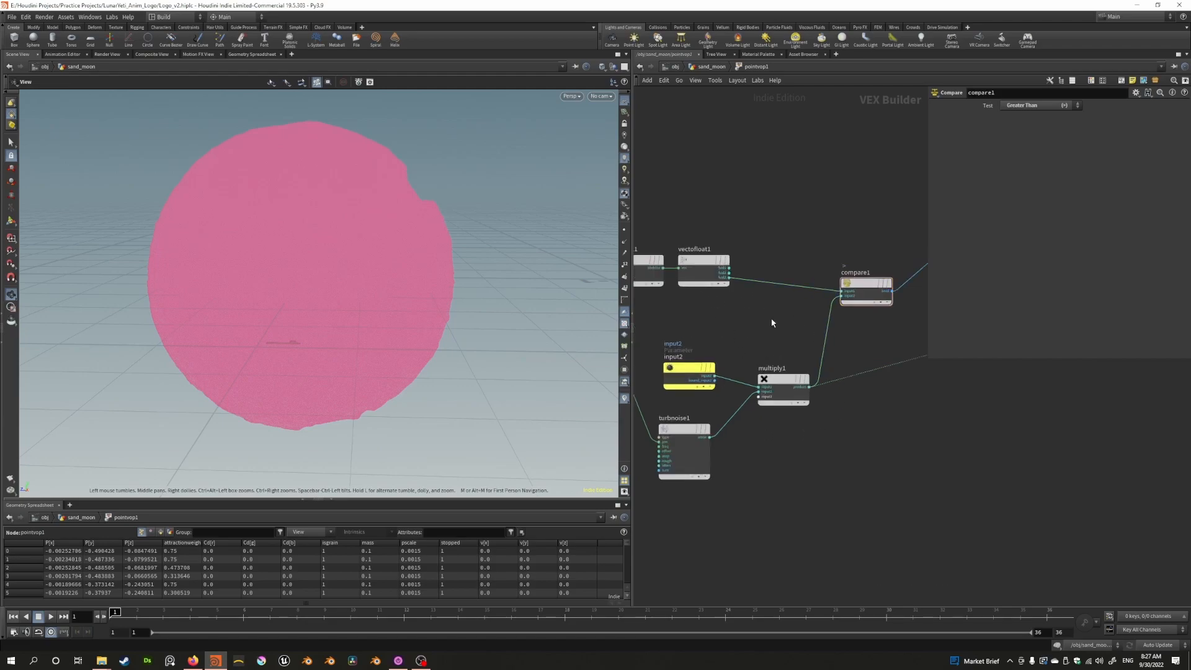
Review the input2 parameter and the turbnoise1 noise settings that feed multiply1
click(687, 371)
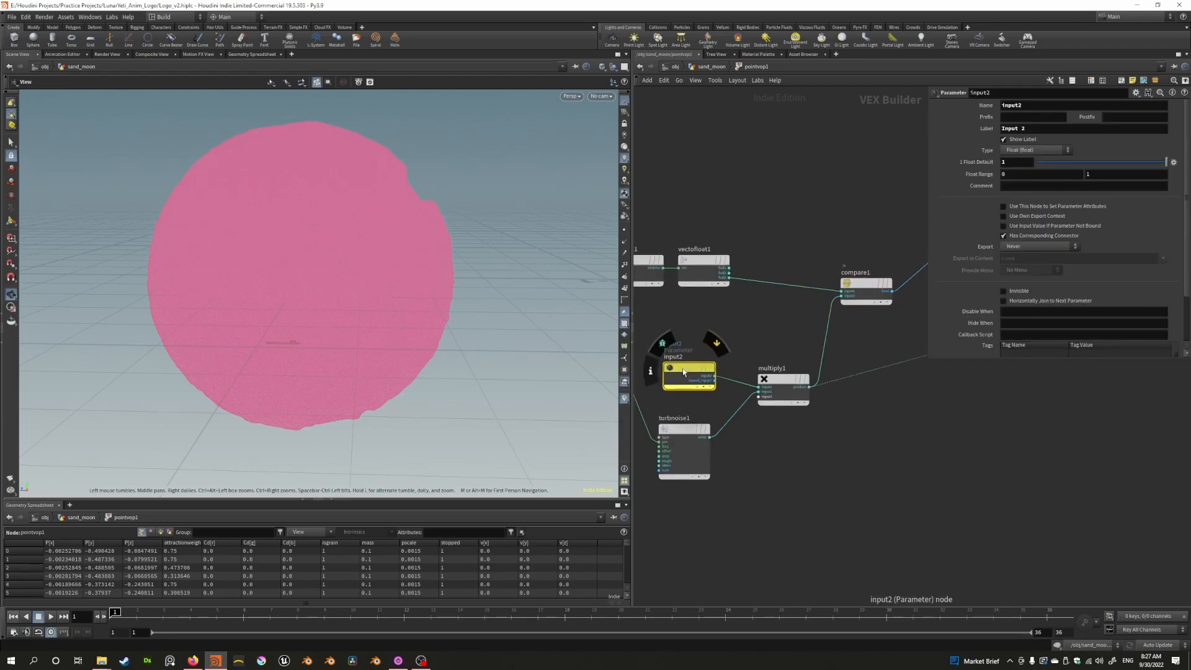
scroll(758, 335, down, 3)
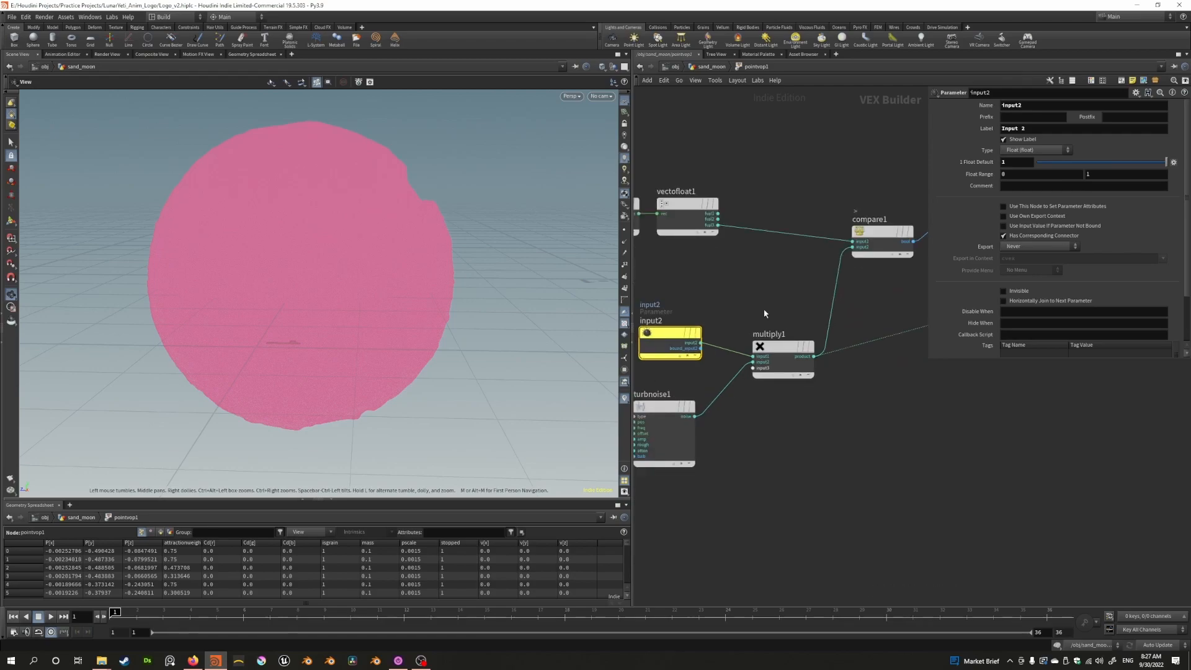
scroll(764, 314, up, 2)
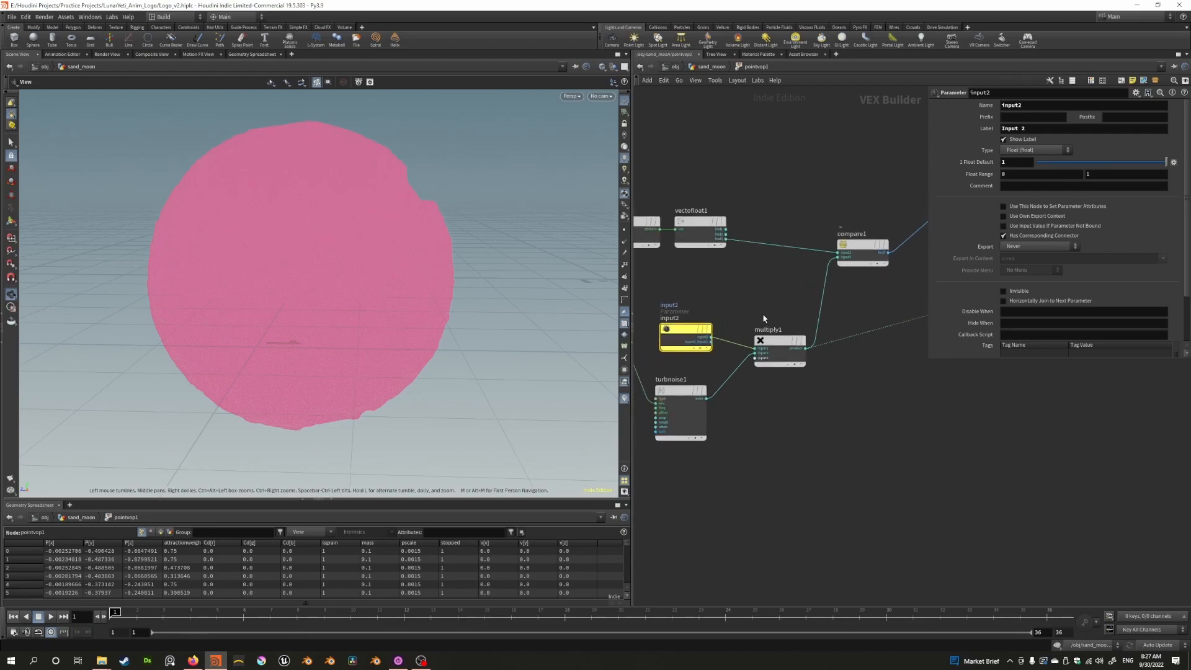
click(680, 398)
mouse_move(681, 398)
middle_down()
mouse_move(774, 372)
mouse_move(693, 403)
middle_up()
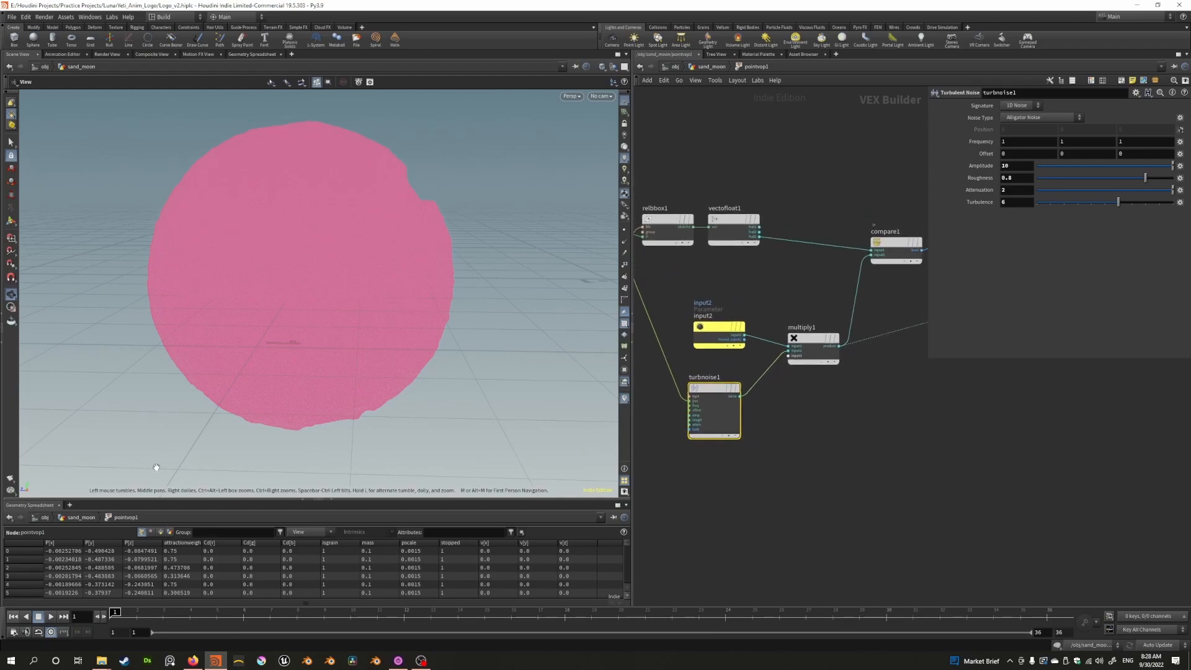
Follow the compare1 output to the bind1 node and review how it exports the stopped attribute
middle_drag(850, 412, 718, 415)
middle_drag(738, 369, 769, 395)
mouse_move(853, 263)
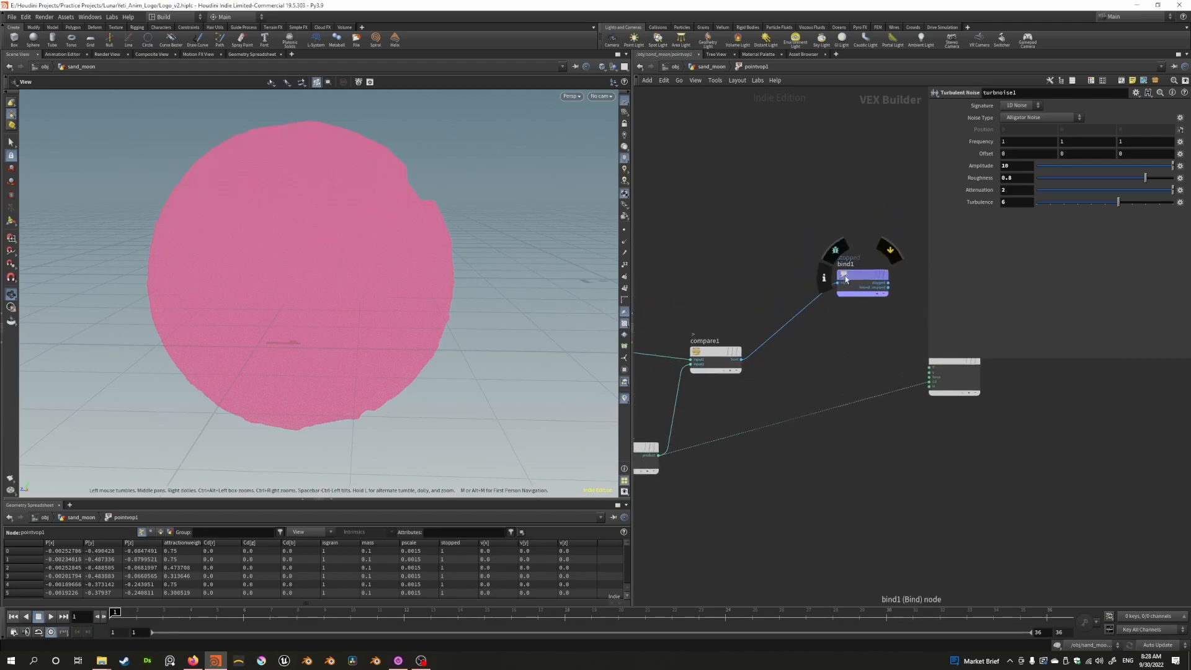
drag(853, 264, 858, 287)
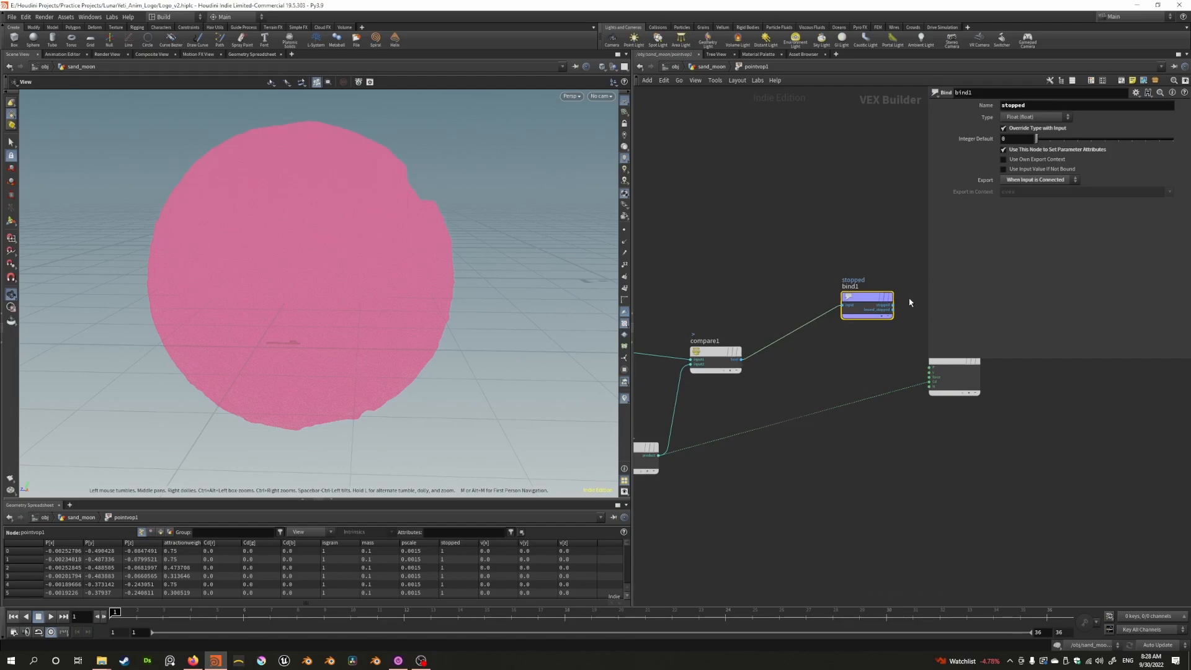
middle_drag(764, 381, 868, 296)
View the stopped attribute spreading over the moon at frames 43, 64 and 94
key(h)
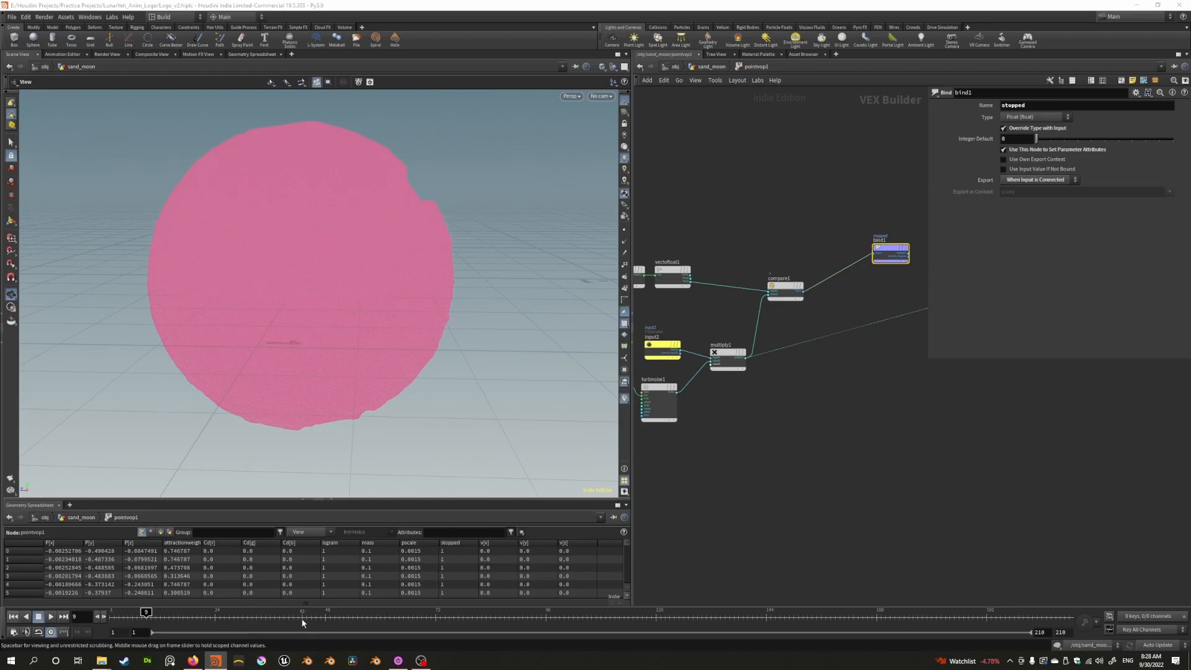
click(302, 620)
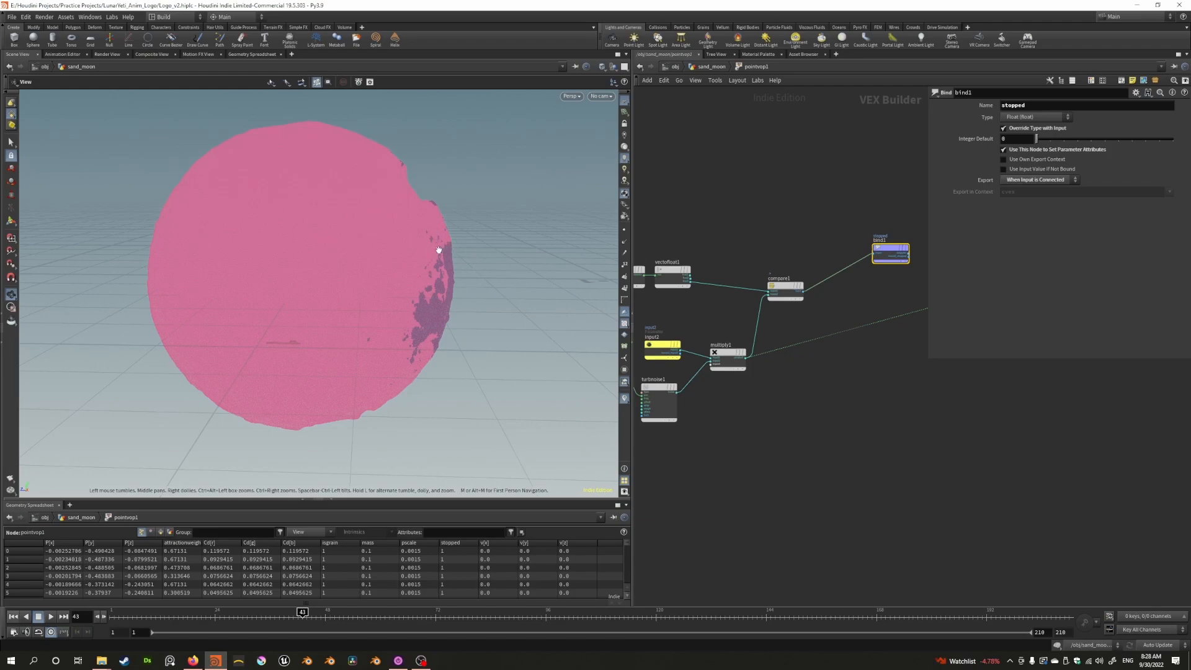
click(398, 613)
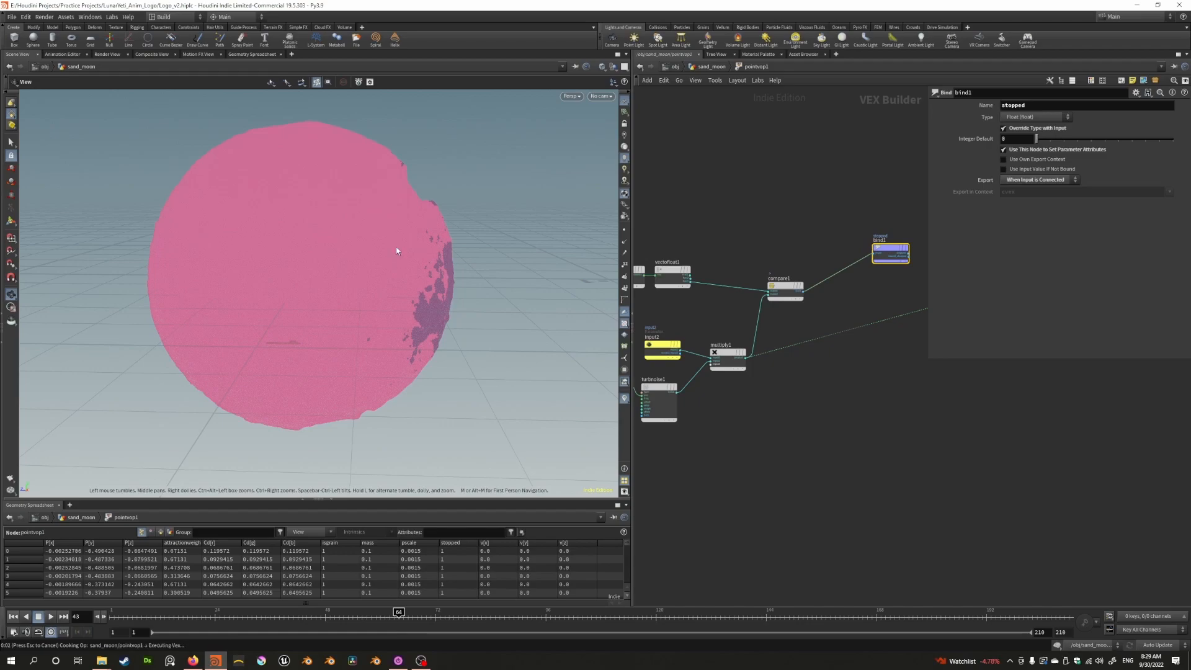
click(537, 612)
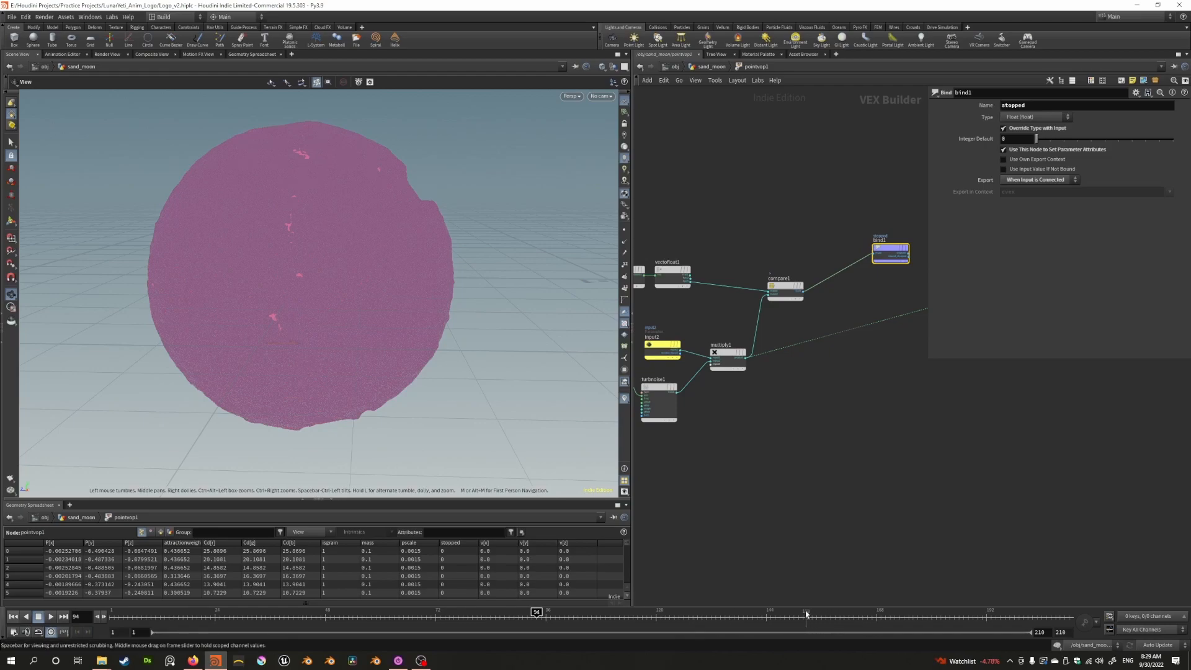
Return to the sand_moon network, display OUT_VOP, and show the parameters of dopnet1_sim
click(702, 67)
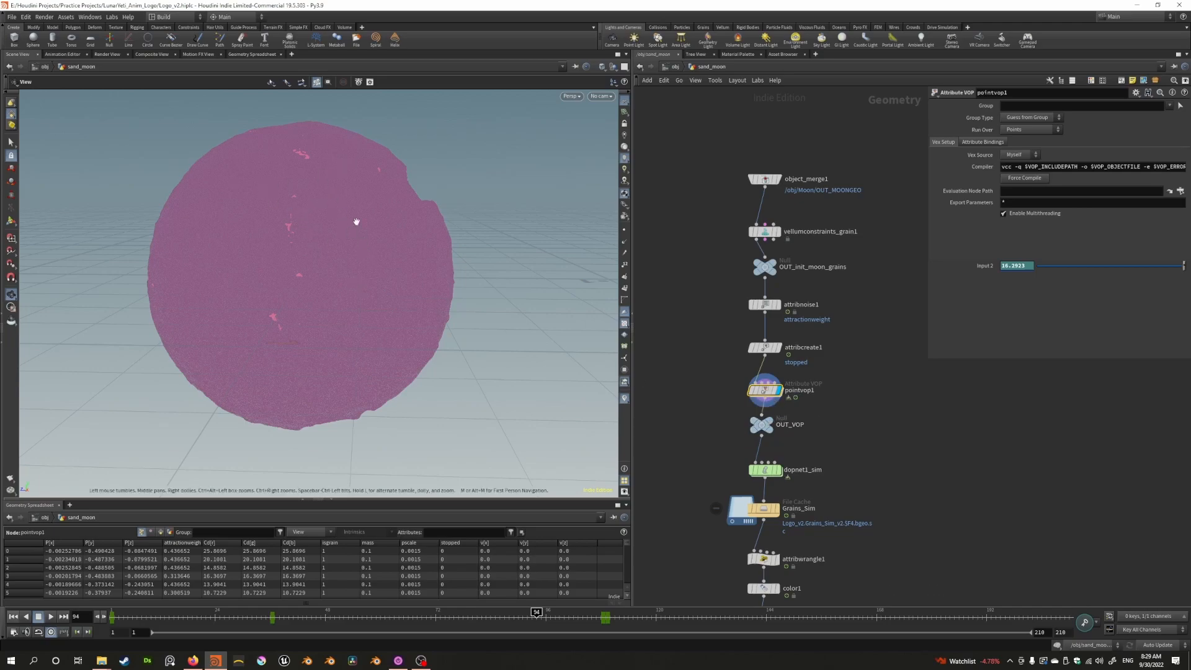
click(771, 425)
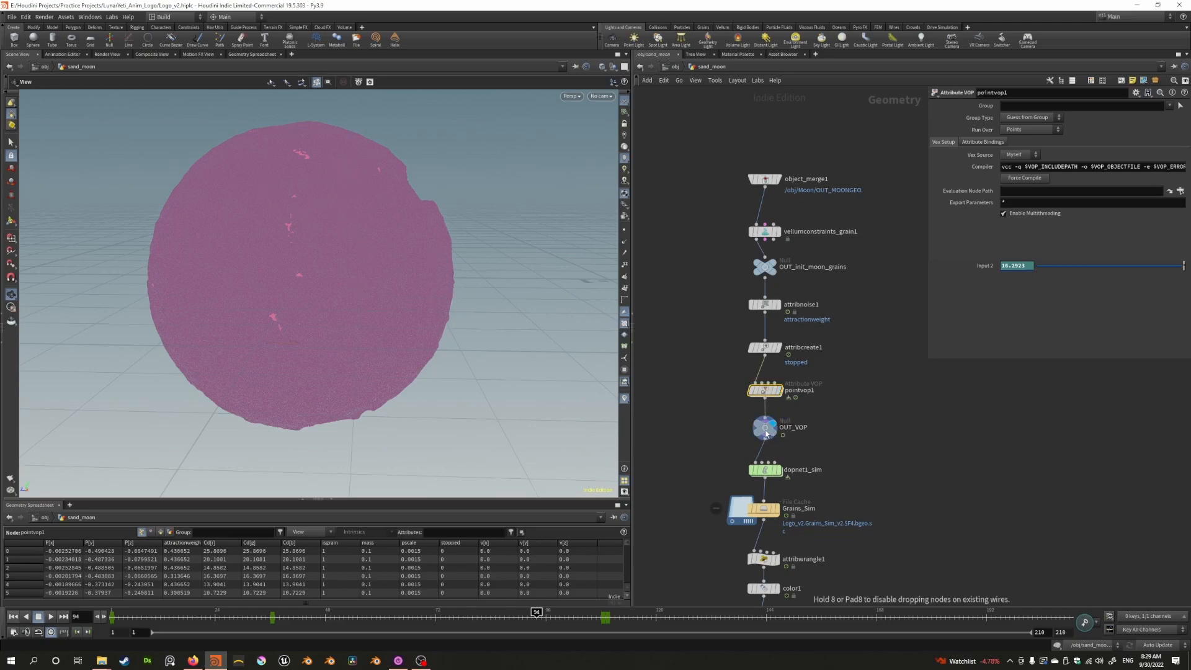
click(764, 427)
click(782, 477)
middle_drag(782, 477, 750, 428)
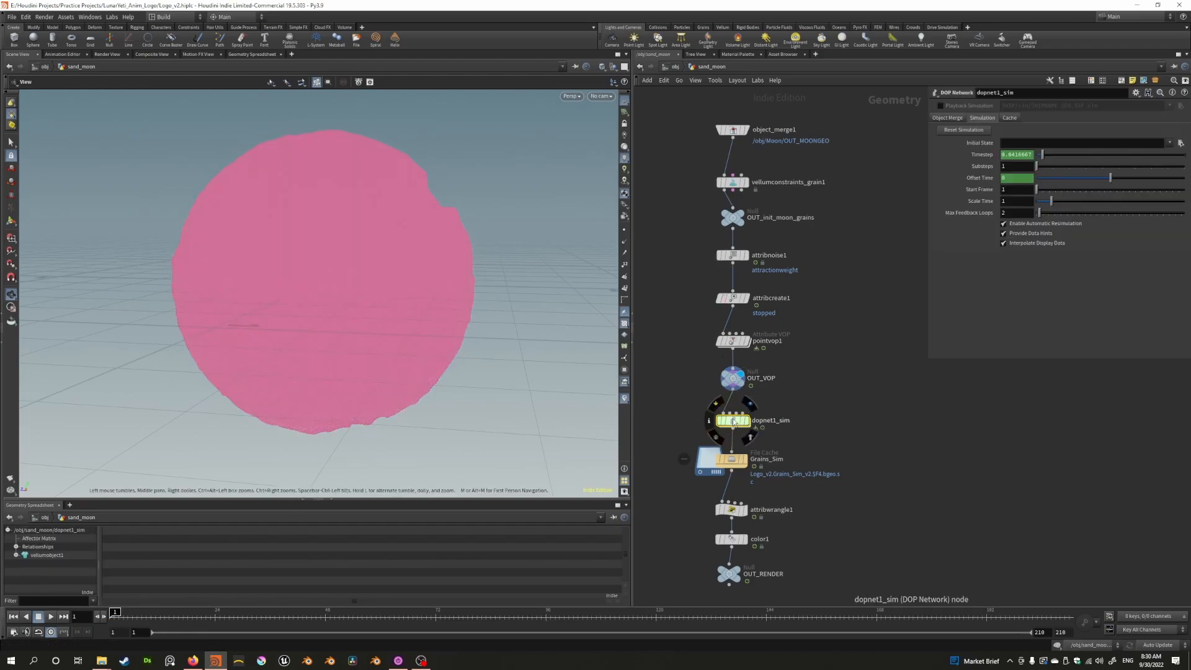
mouse_move(739, 422)
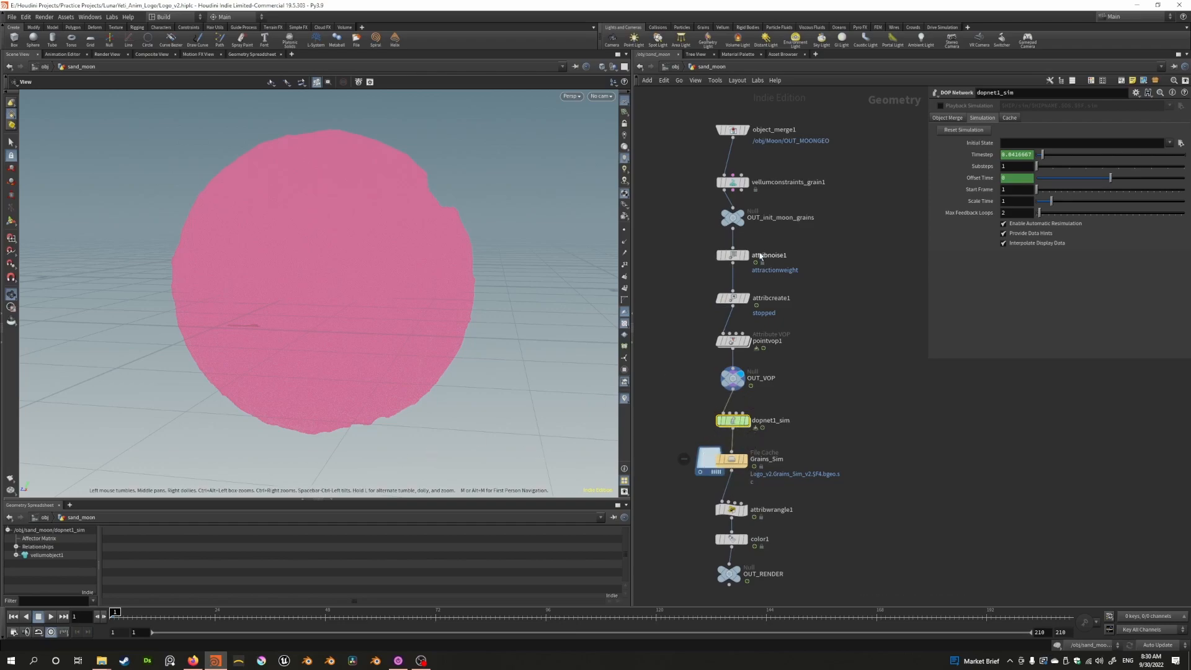
Set the Particle Size of vellumconstraints_grain1 to 0.05
click(738, 185)
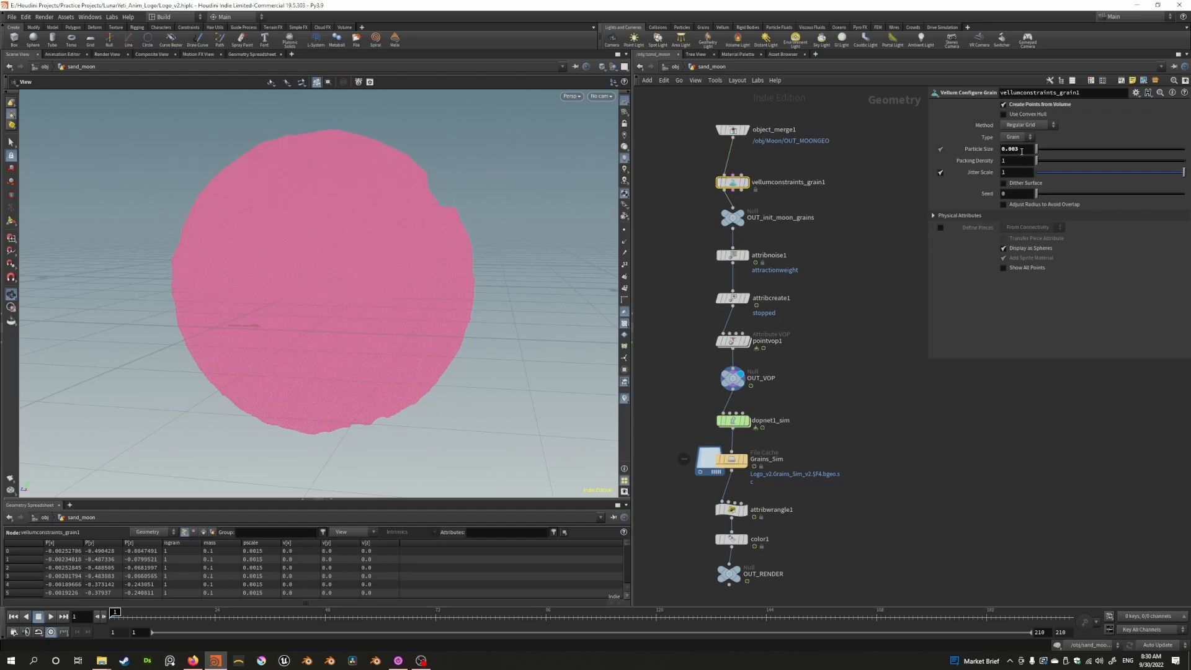
click(1019, 150)
key(Return)
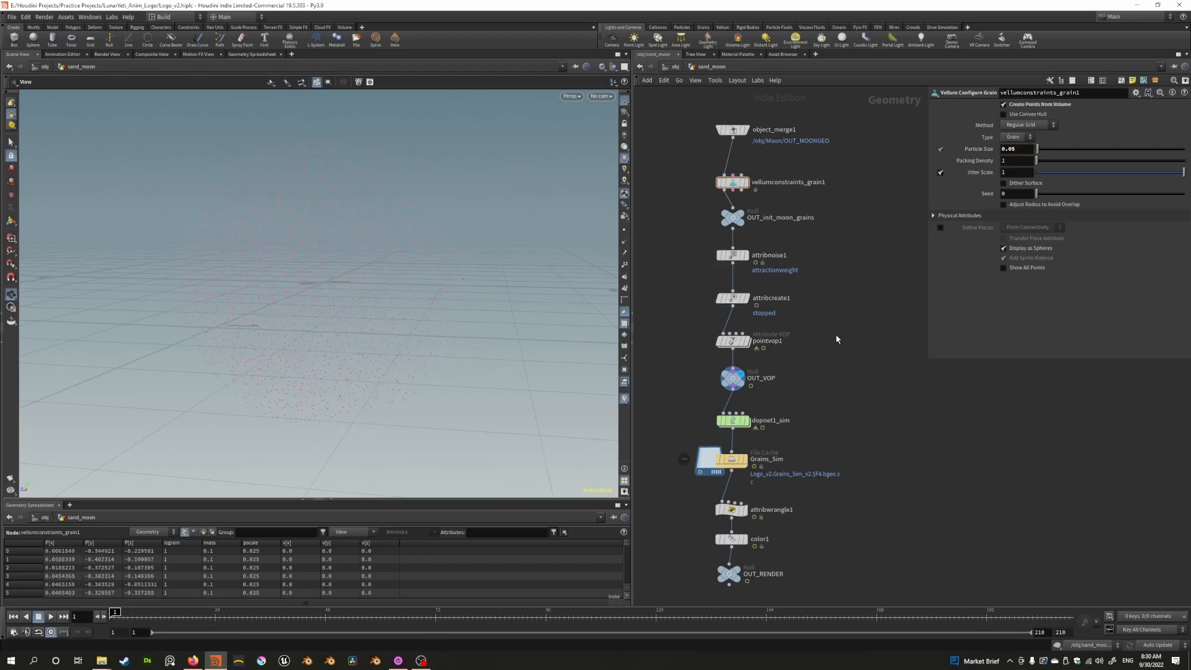
Display dopnet1_sim and go inside it to view its whole dynamics network
click(747, 423)
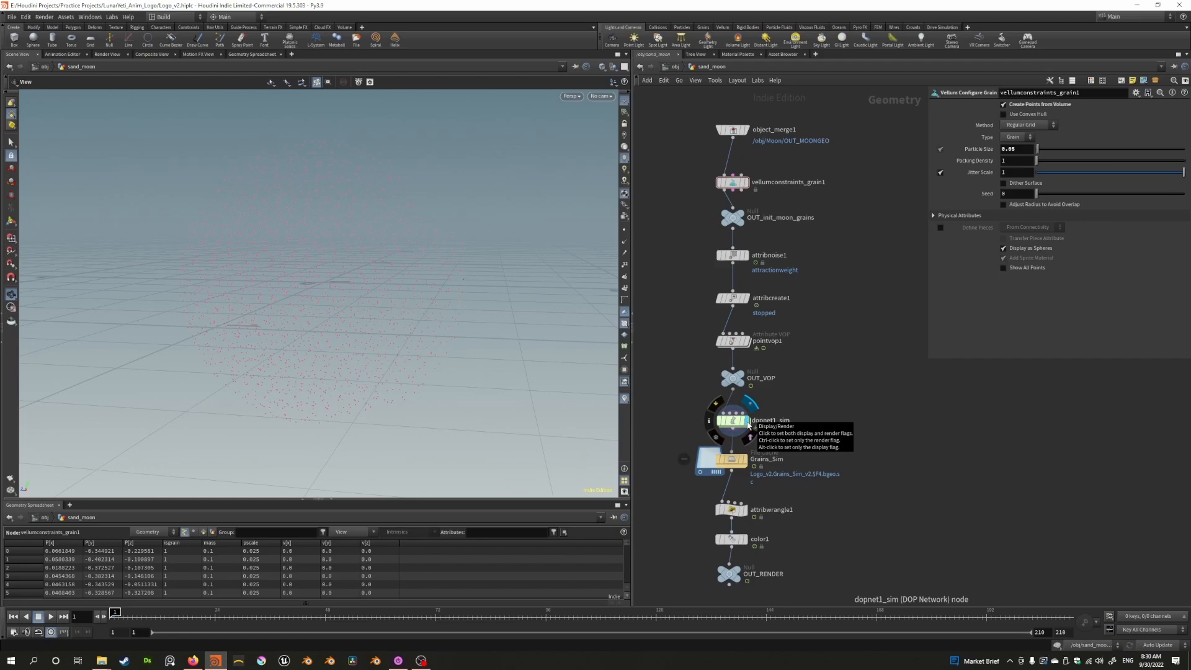
double_click(731, 420)
middle_drag(728, 401, 648, 337)
scroll(679, 375, up, 1)
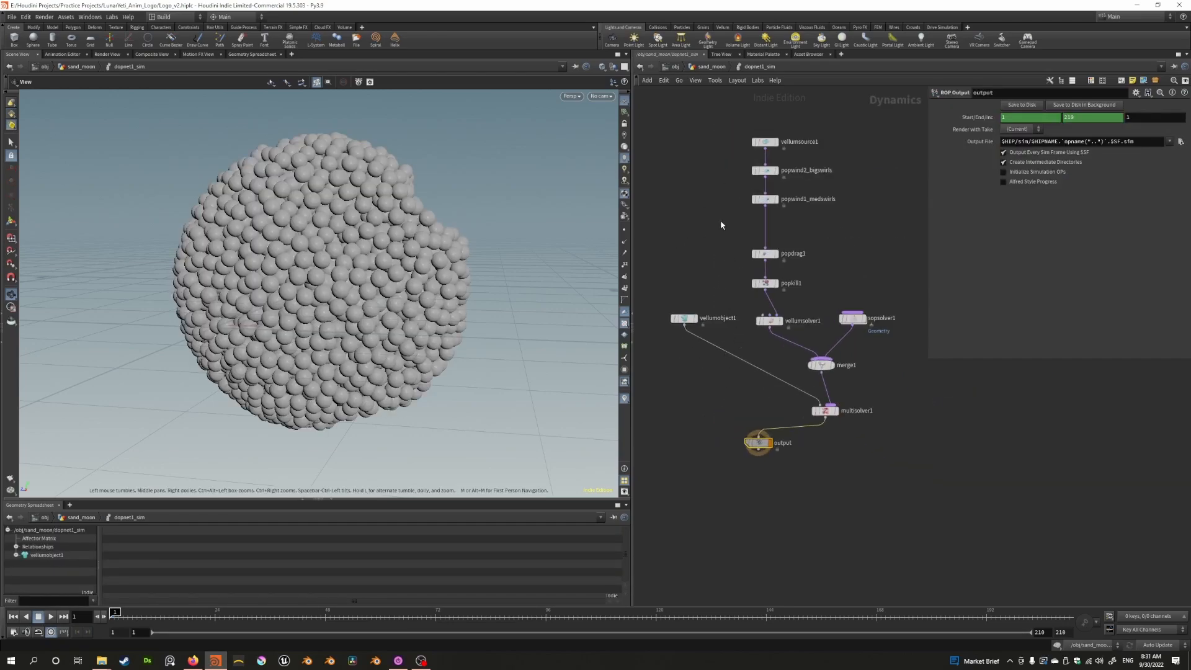
mouse_move(685, 247)
middle_down()
mouse_move(681, 212)
mouse_move(696, 244)
middle_up()
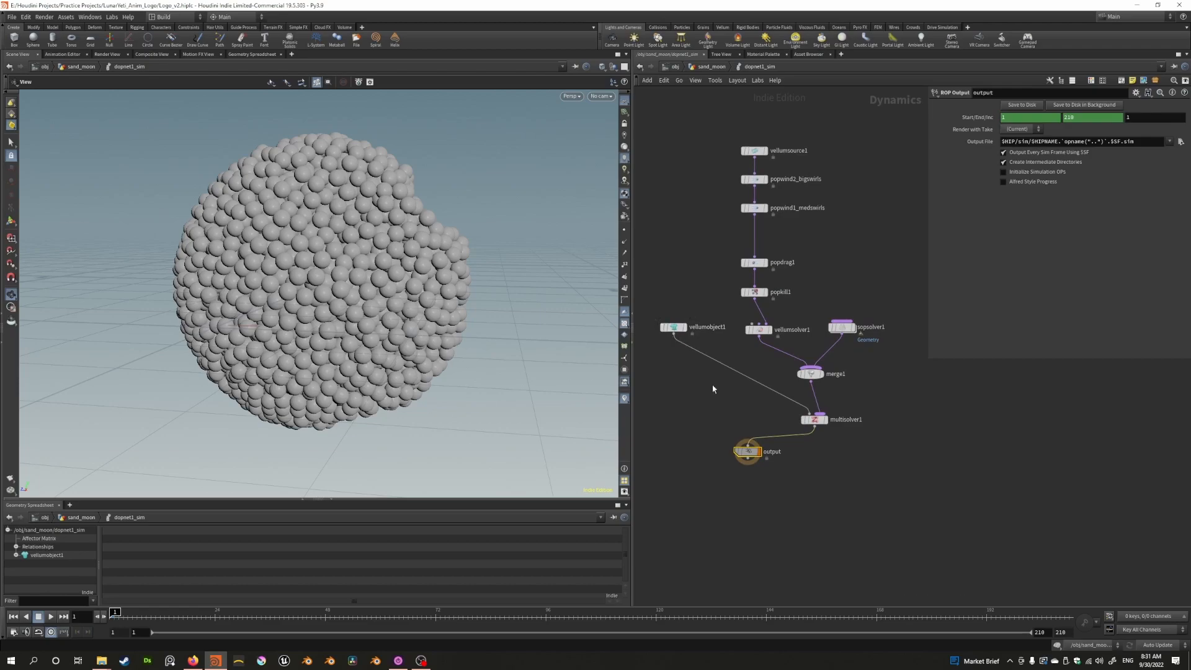
middle_drag(734, 253, 744, 286)
Point out vellumobject1 and vellumsolver1 by selecting them, and move sopsolver1 and merge1 farther from vellumsolver1
click(765, 185)
drag(708, 307, 664, 389)
drag(802, 346, 758, 385)
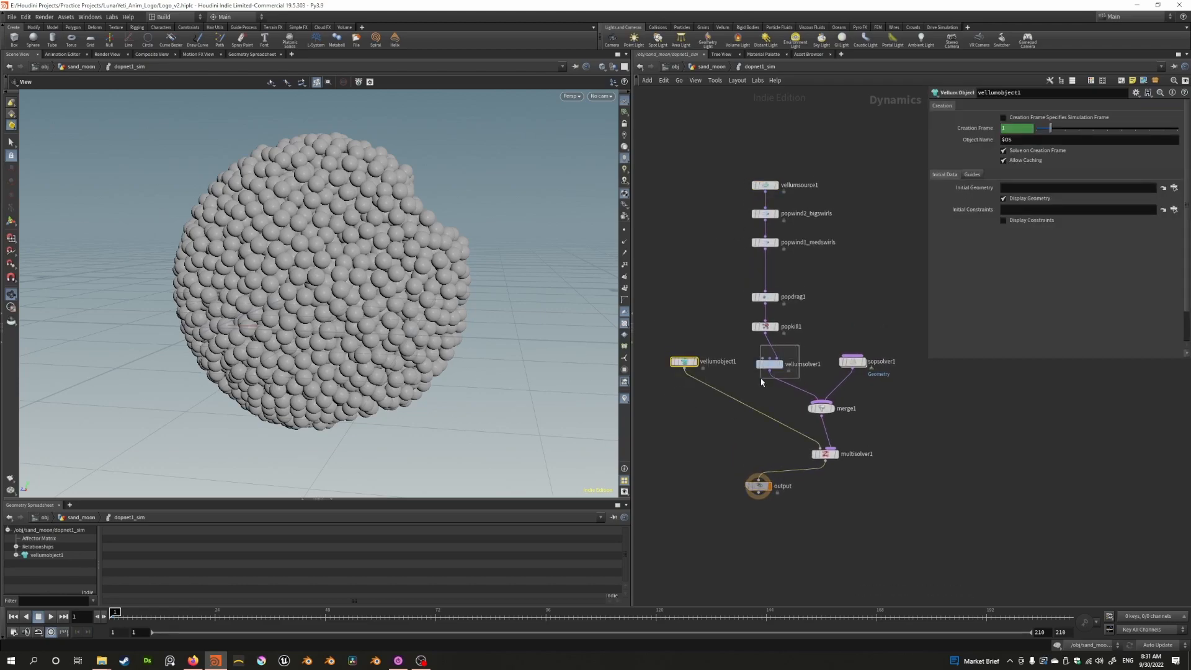
drag(860, 373, 910, 383)
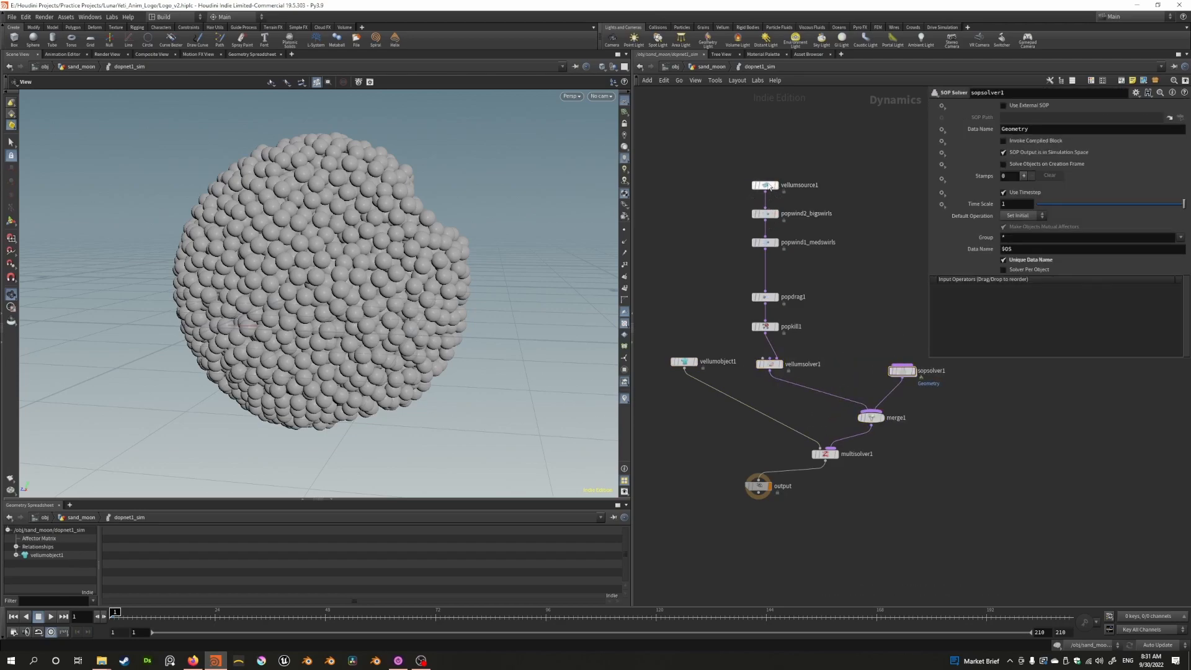
Show vellumsource1's parameters and highlight the OUT_init_moon_grains part of its SOP Path
click(764, 185)
drag(1134, 153, 1052, 147)
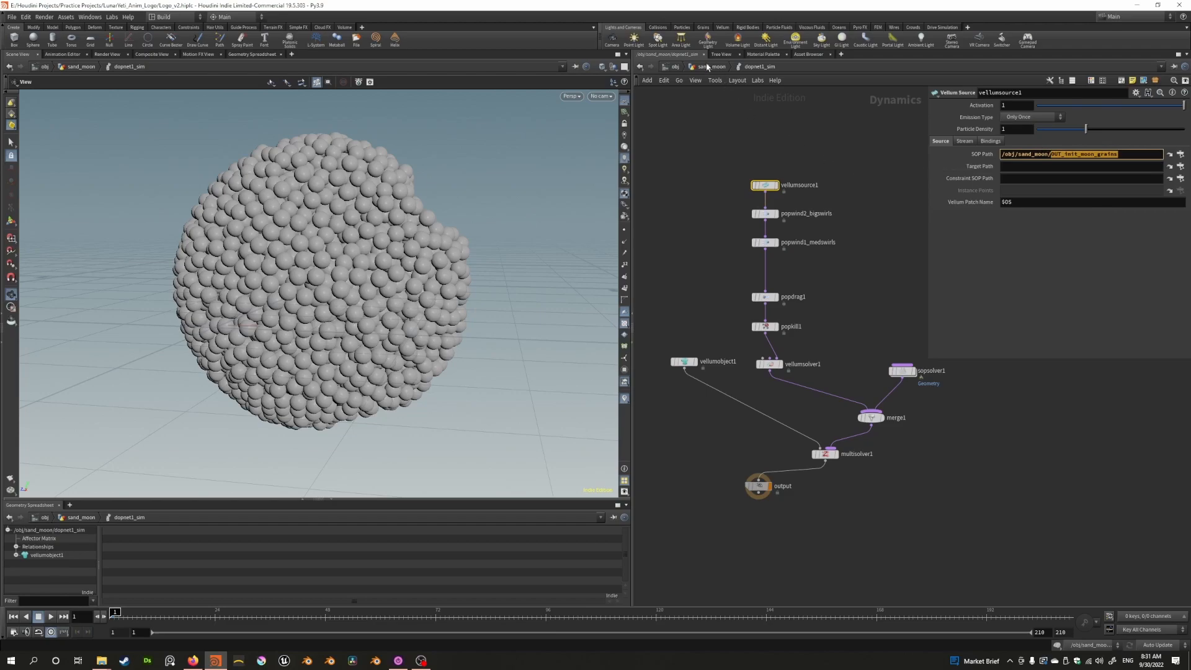
Show the wind and noise parameters of popwind2_bigswirls and popwind1_medswirls
click(776, 214)
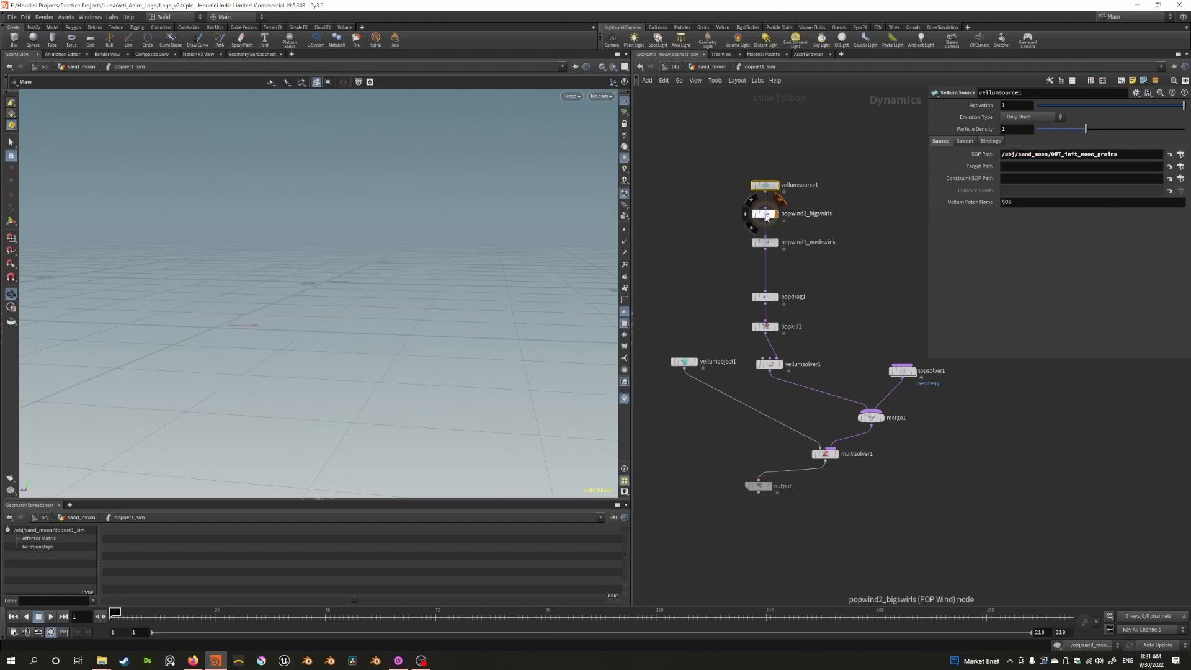
click(767, 216)
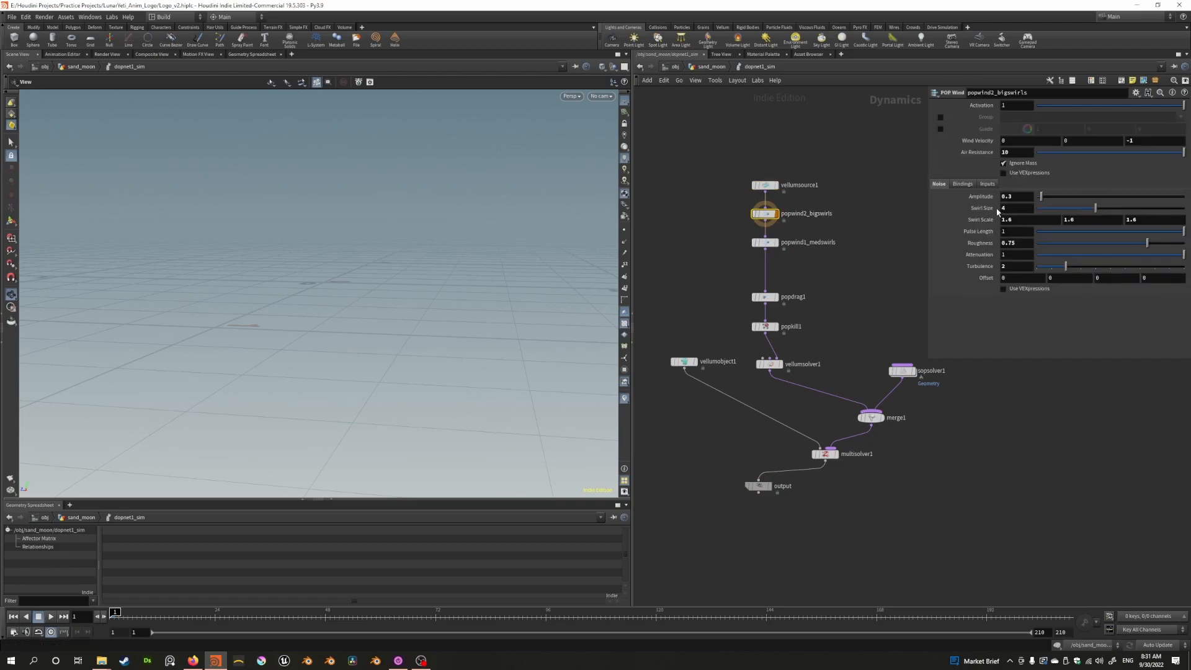
click(767, 242)
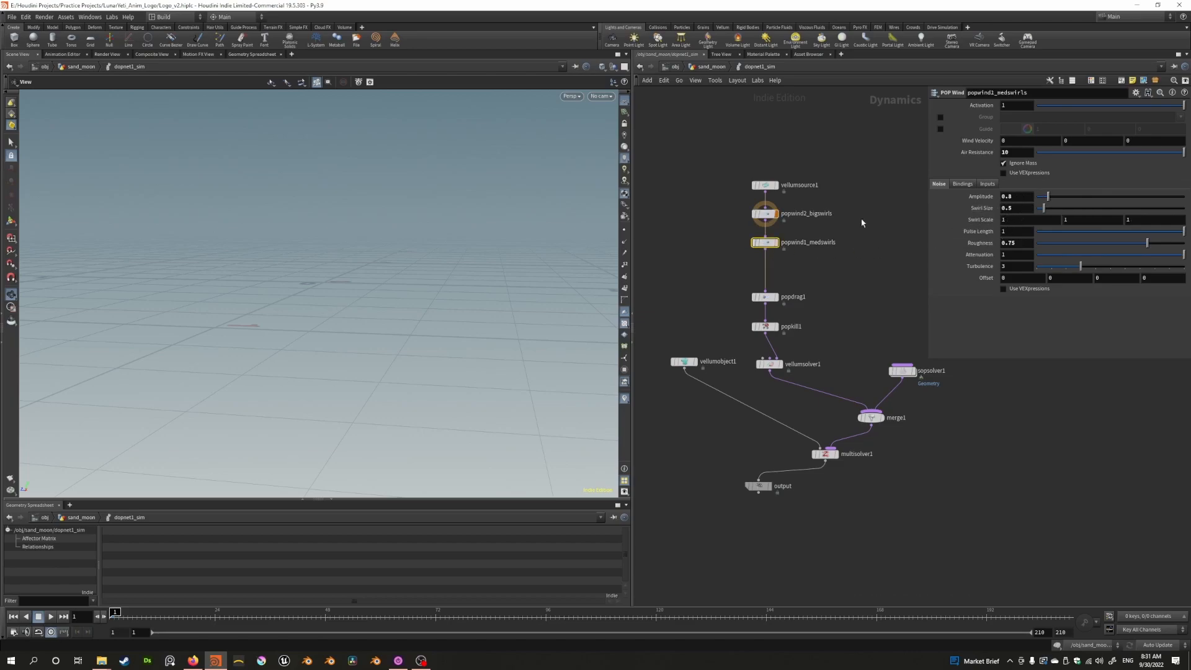
Move popdrag1 and popkill1 up beneath popwind1_medswirls to tighten the node chain, and show popkill1's parameters
drag(768, 302, 768, 274)
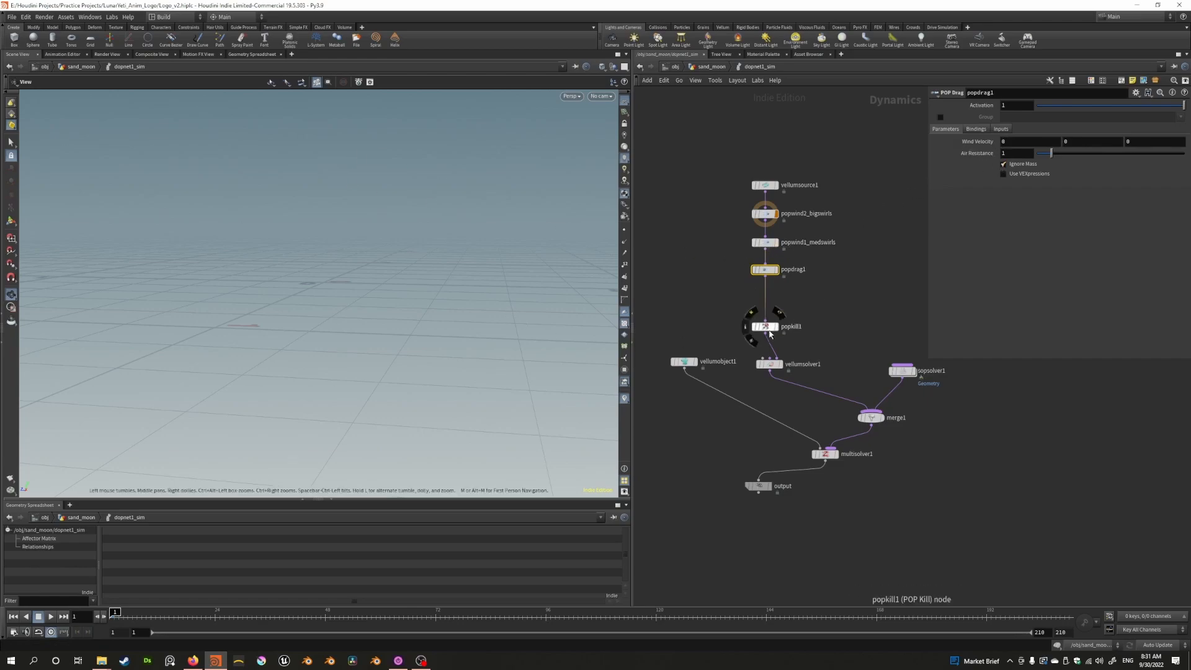
drag(766, 329, 766, 303)
click(765, 301)
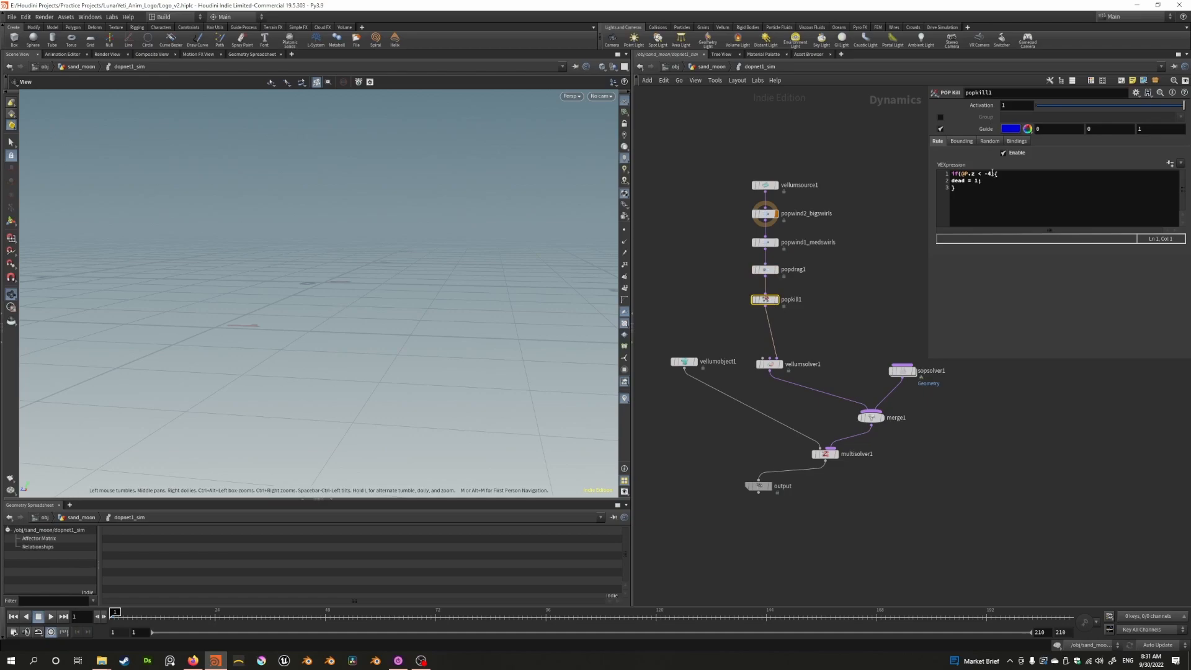
Highlight the @P.z condition and the dead = 1 line in popkill1's VEXpression, relating them to the Z direction on the viewport grid
drag(960, 174, 974, 175)
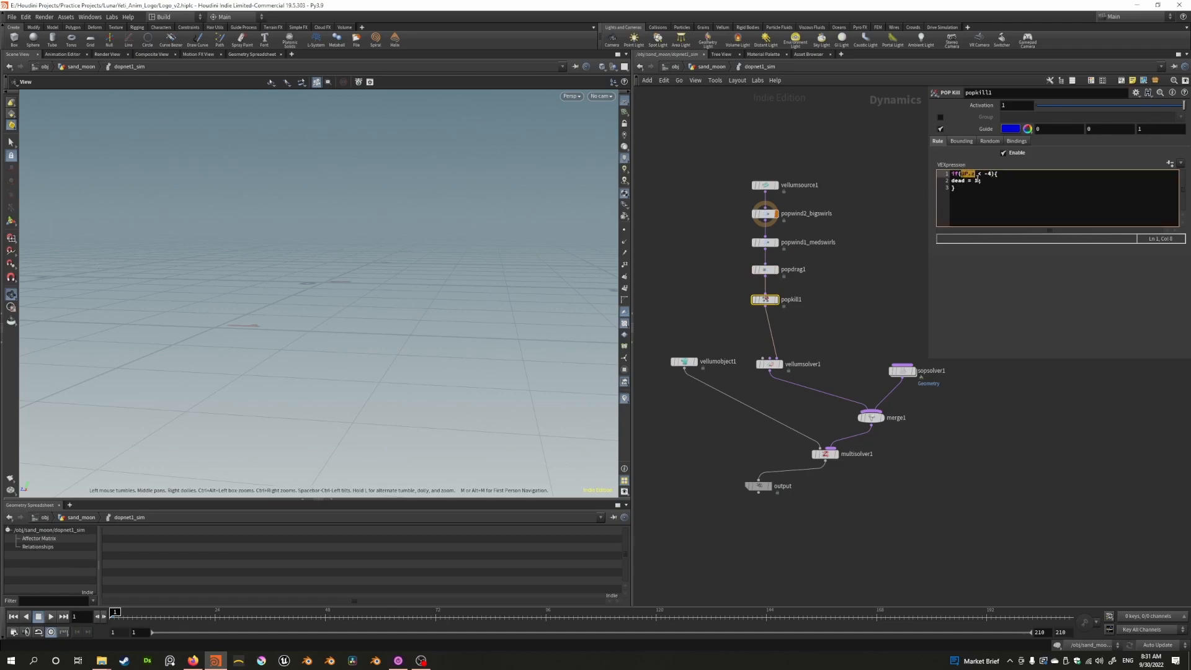
drag(173, 311, 410, 298)
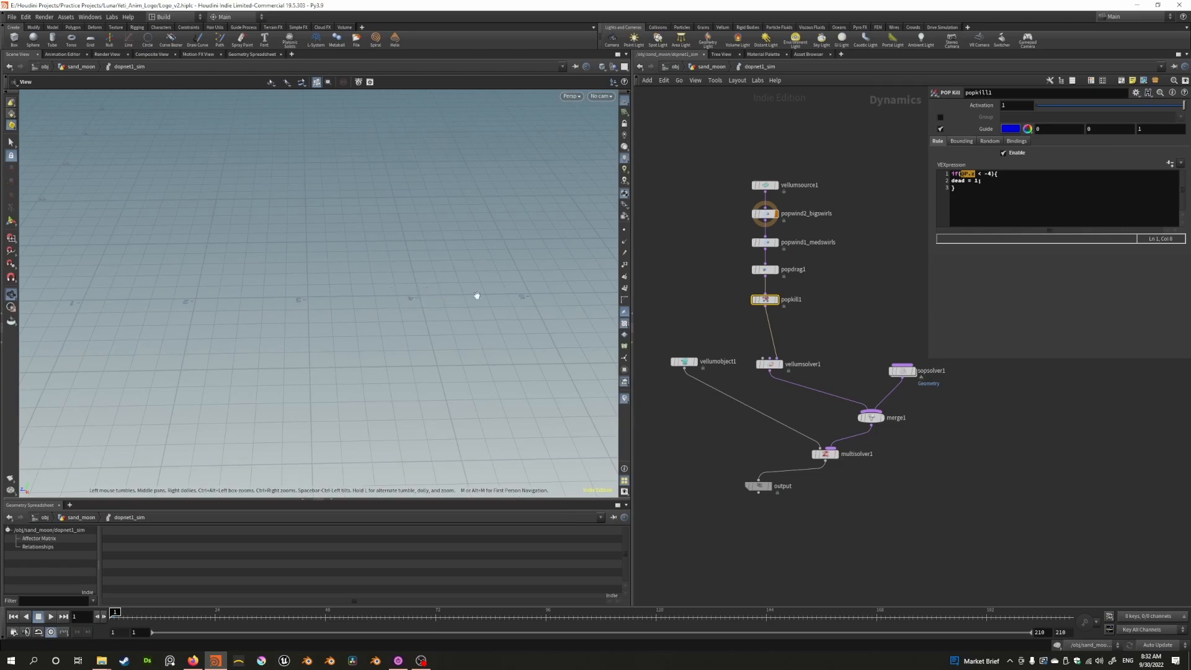
drag(984, 175, 953, 181)
click(981, 185)
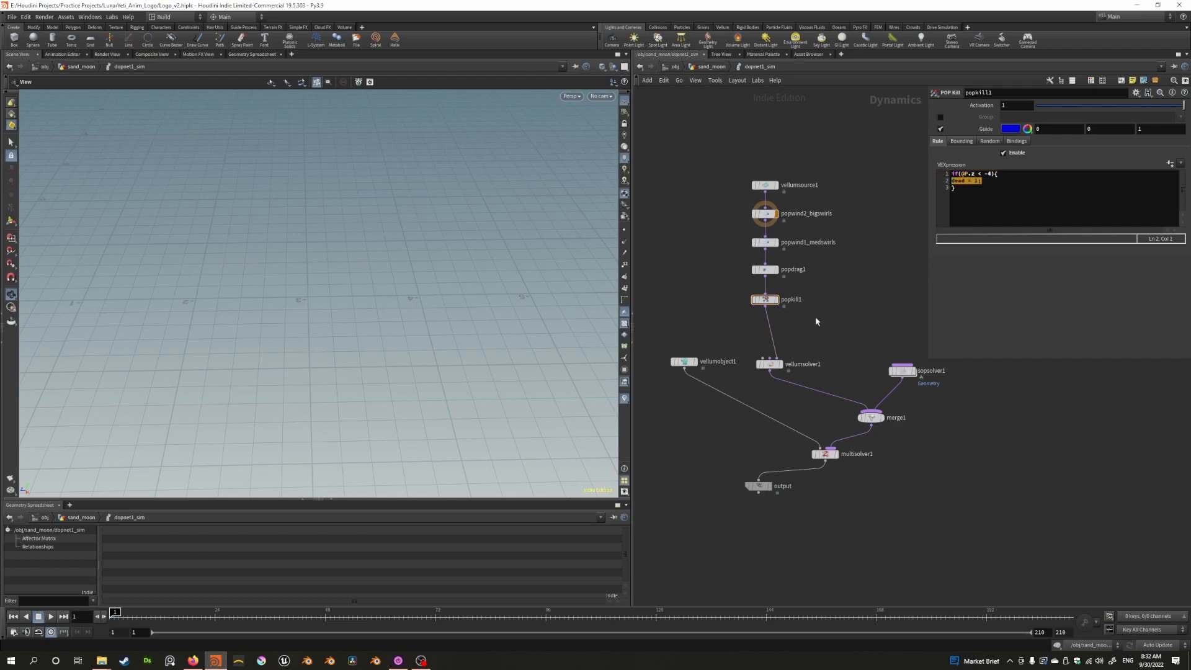
drag(271, 258, 295, 269)
drag(385, 265, 379, 186)
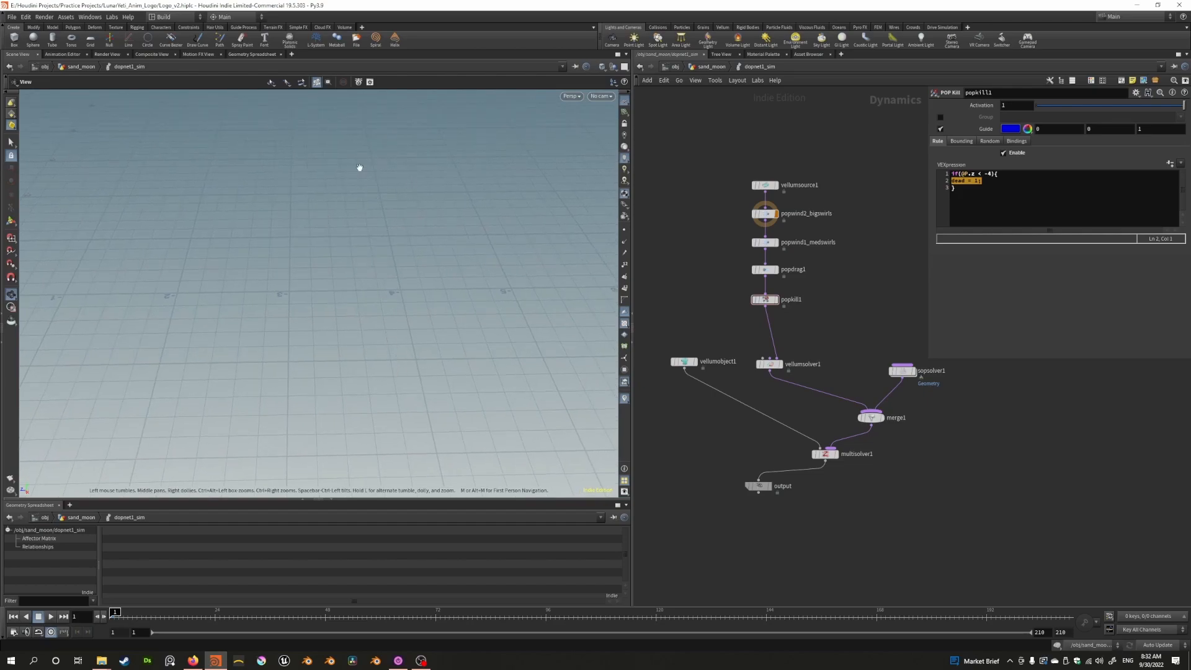
middle_drag(390, 168, 398, 187)
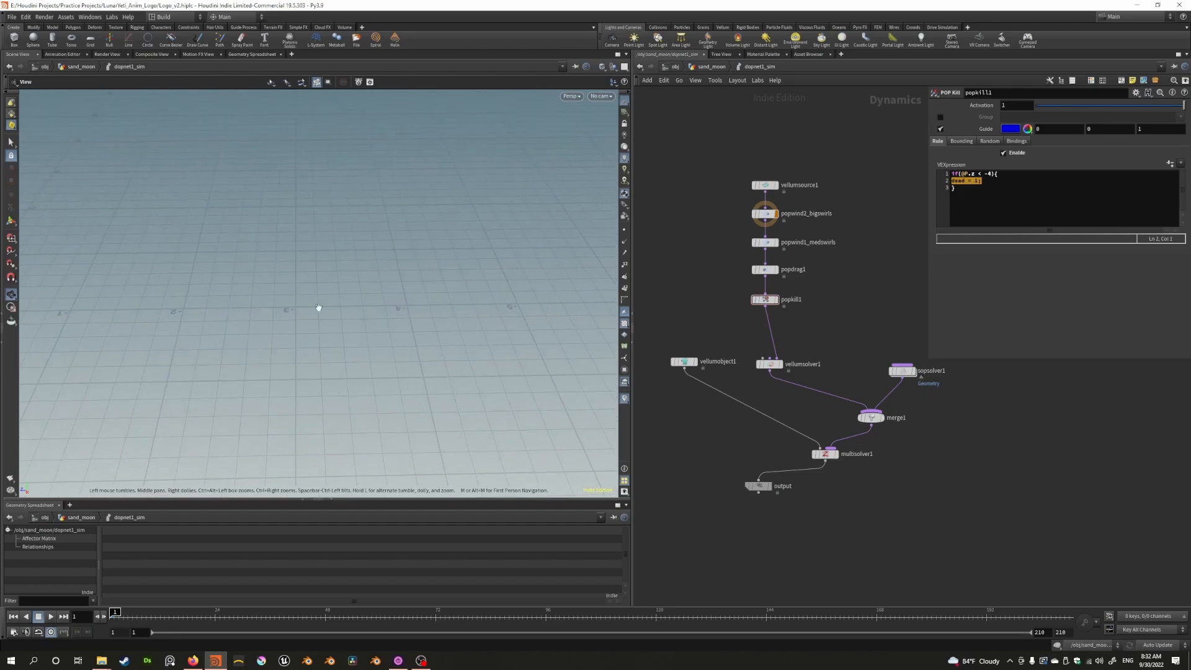
mouse_move(432, 293)
mouse_down()
mouse_move(348, 274)
mouse_move(385, 265)
mouse_move(434, 291)
mouse_up()
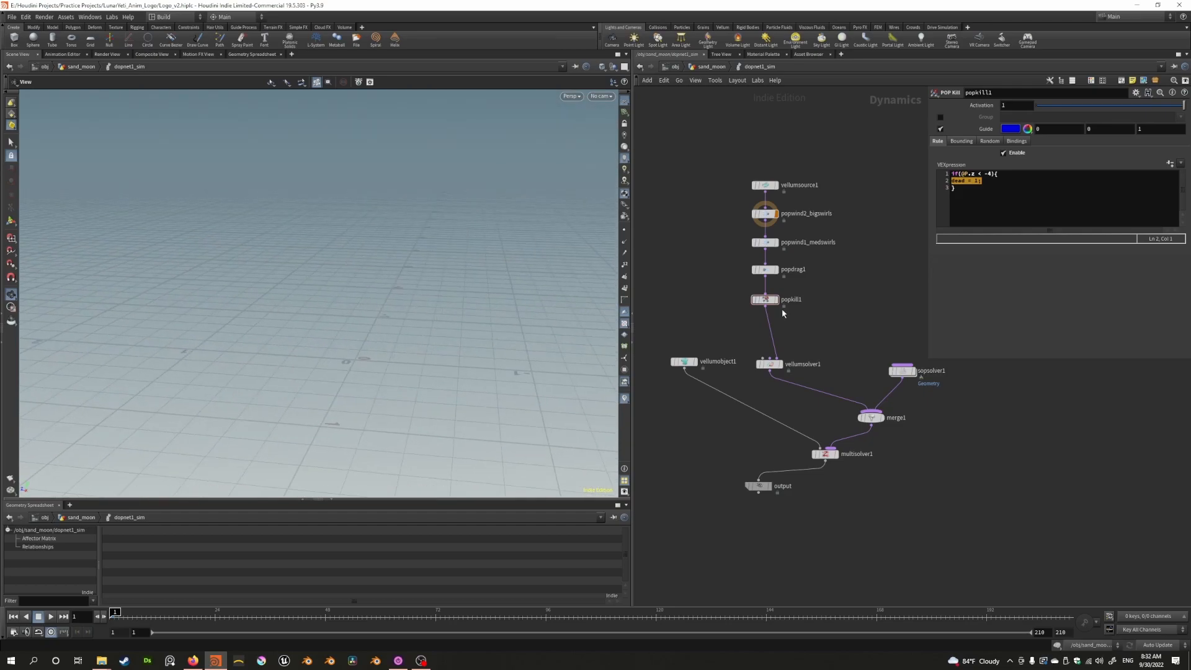
Review vellumsolver1's Substeps and its advanced Grain Collisions settings, down to Attraction
click(770, 365)
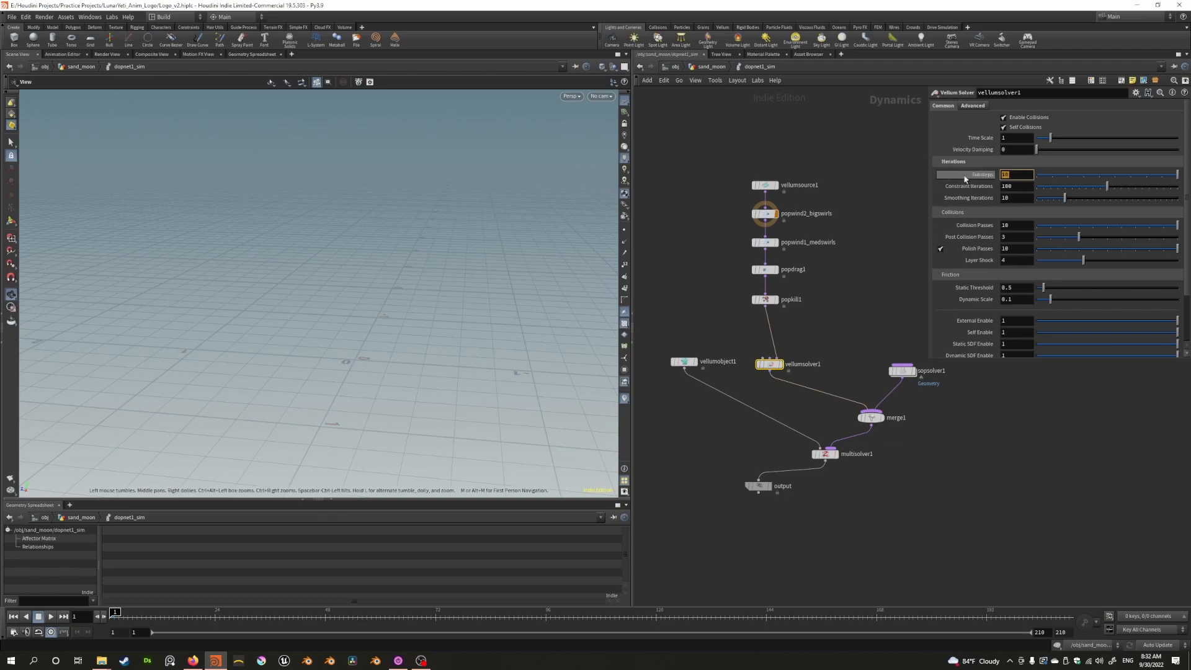
scroll(969, 314, down, 3)
scroll(969, 310, up, 3)
click(973, 105)
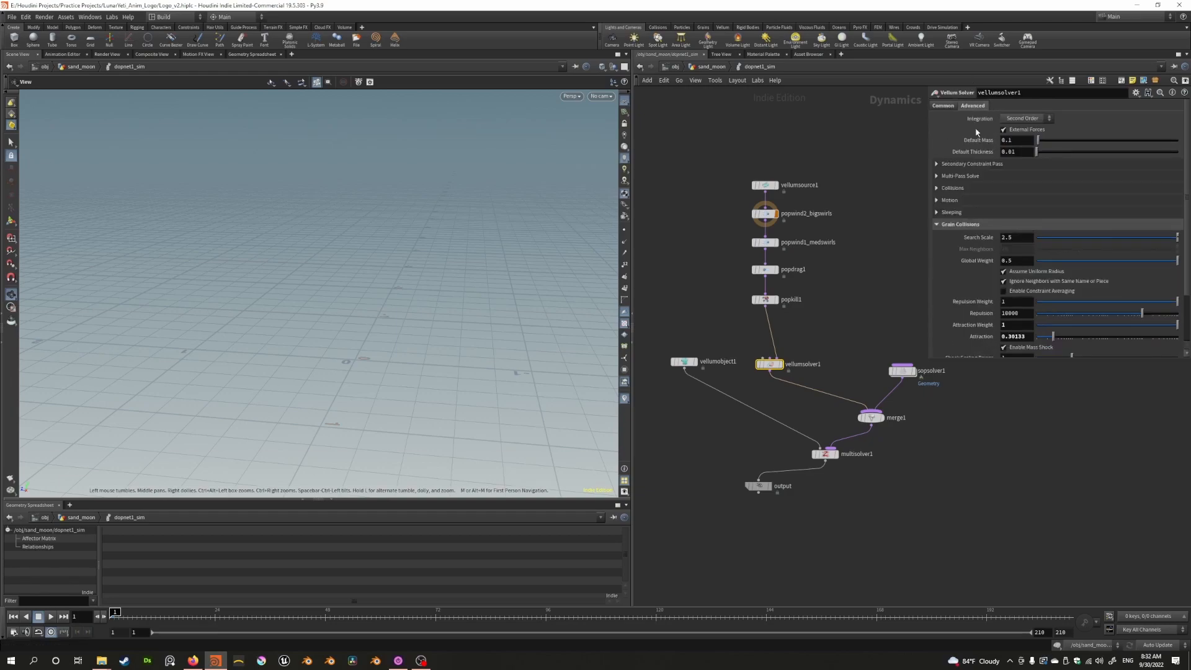
scroll(957, 294, down, 2)
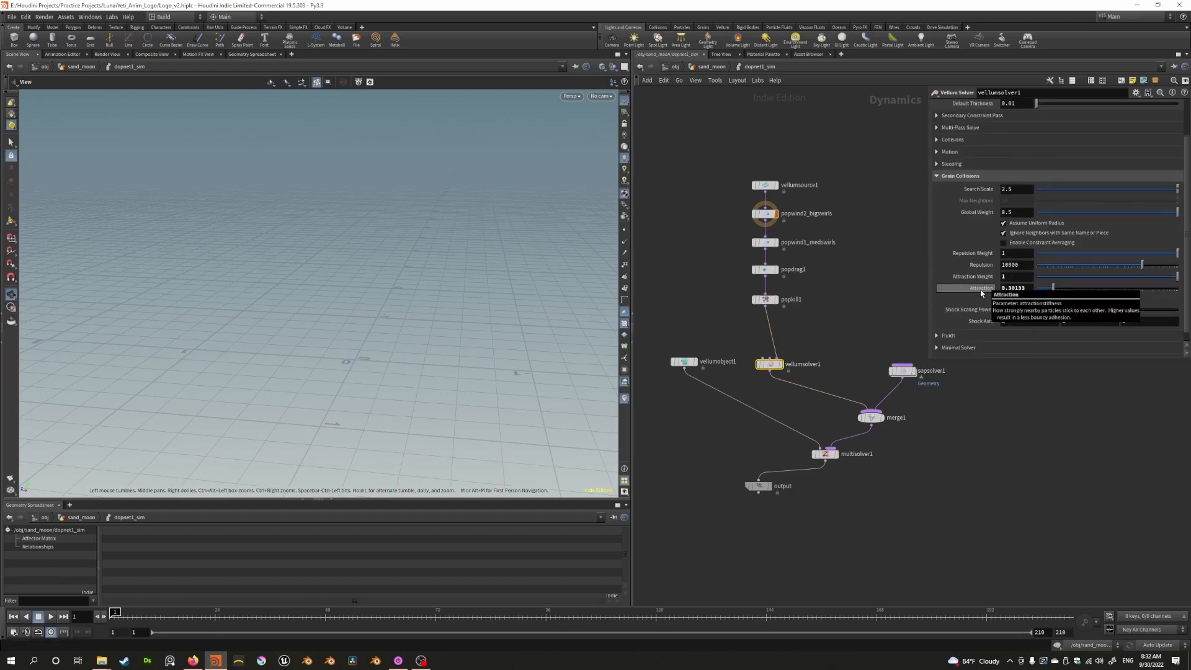
Look briefly inside sopsolver1, align it level with vellumsolver1, and move merge1 closer to both solvers
middle_drag(903, 363, 857, 352)
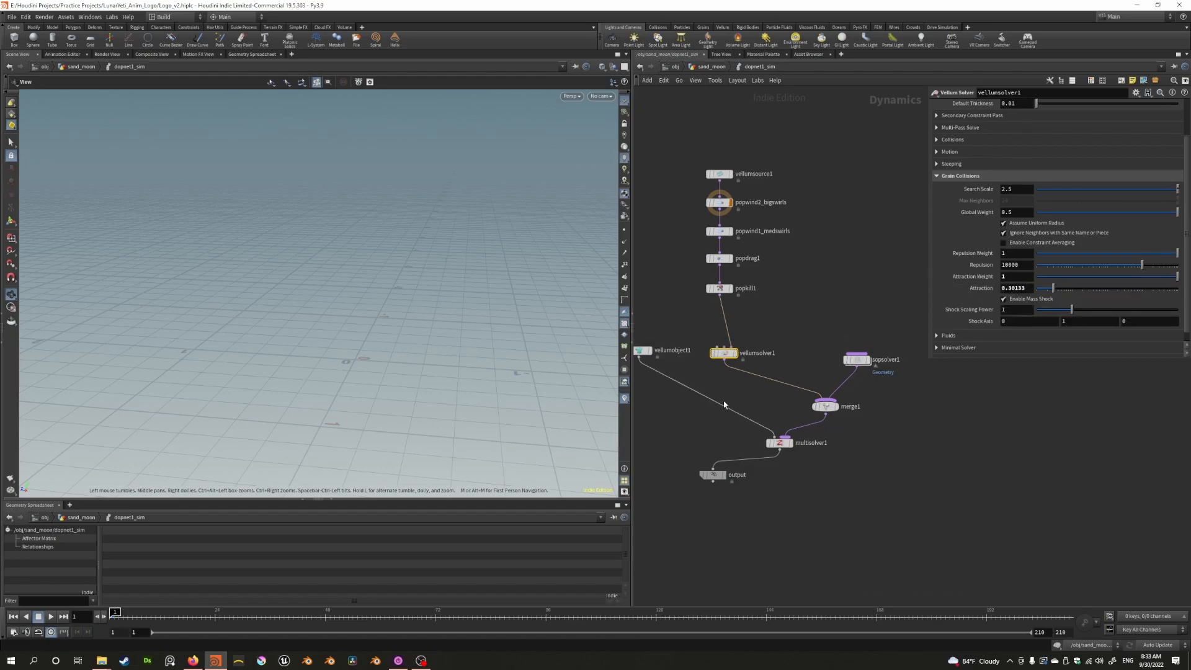
double_click(858, 359)
key(u)
mouse_move(859, 356)
mouse_down()
mouse_move(841, 358)
mouse_move(864, 357)
mouse_up()
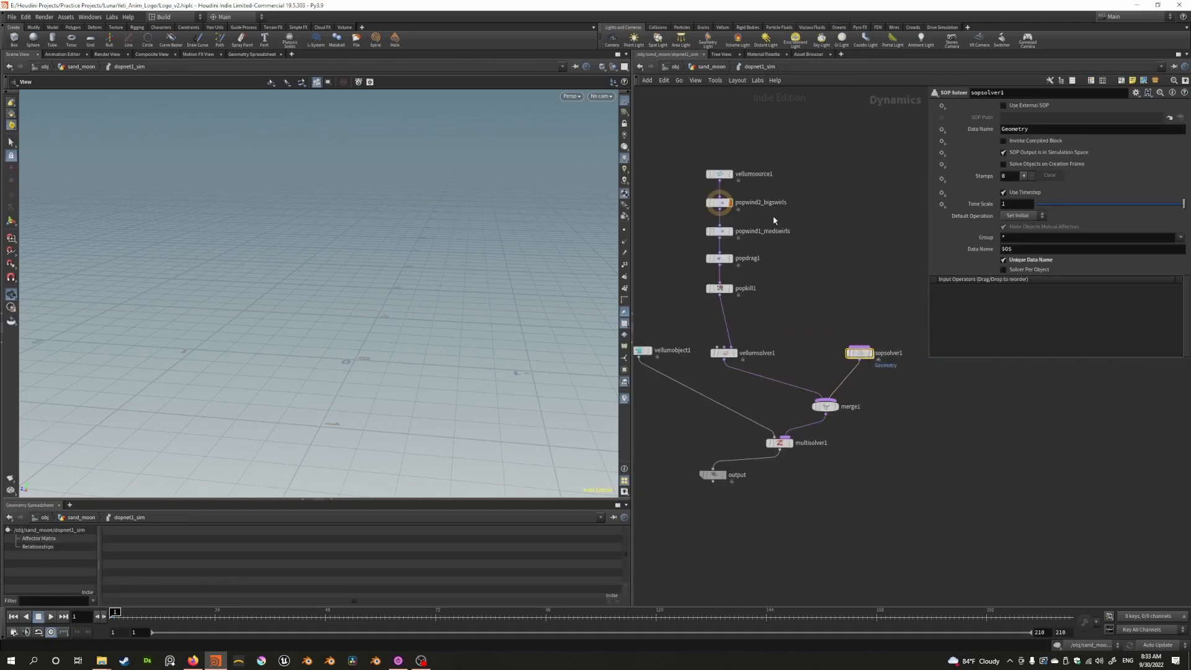
drag(825, 406, 808, 391)
Point out the input operators of merge1 and multisolver1, and move the output node farther below multisolver1
click(780, 444)
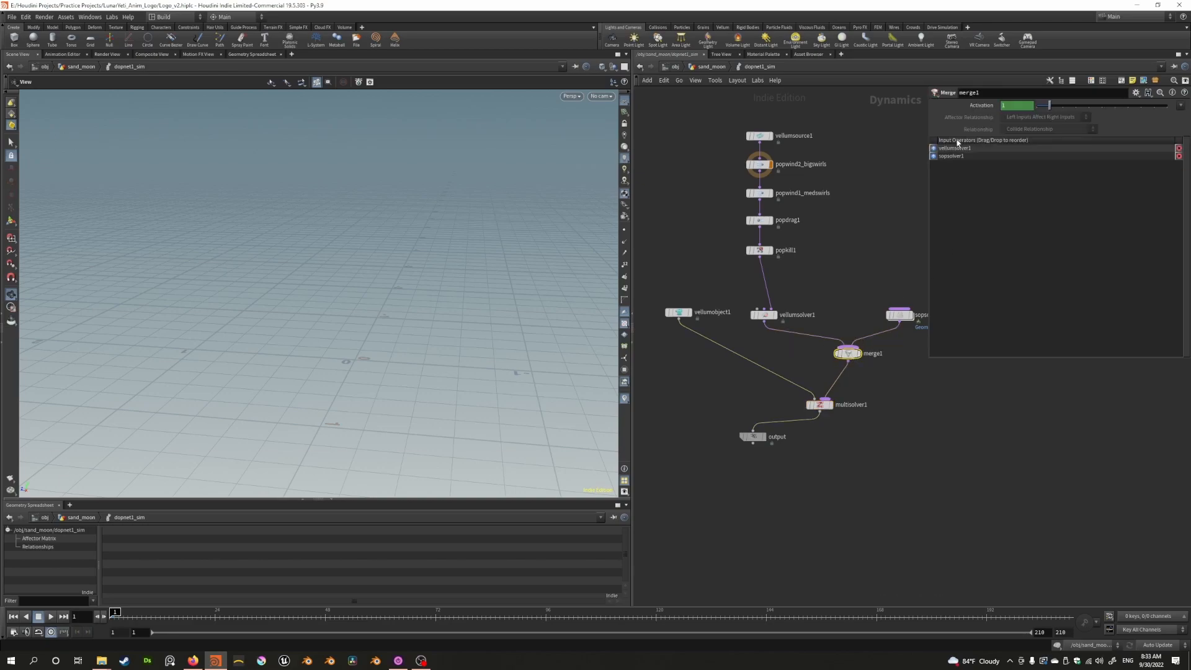
click(951, 156)
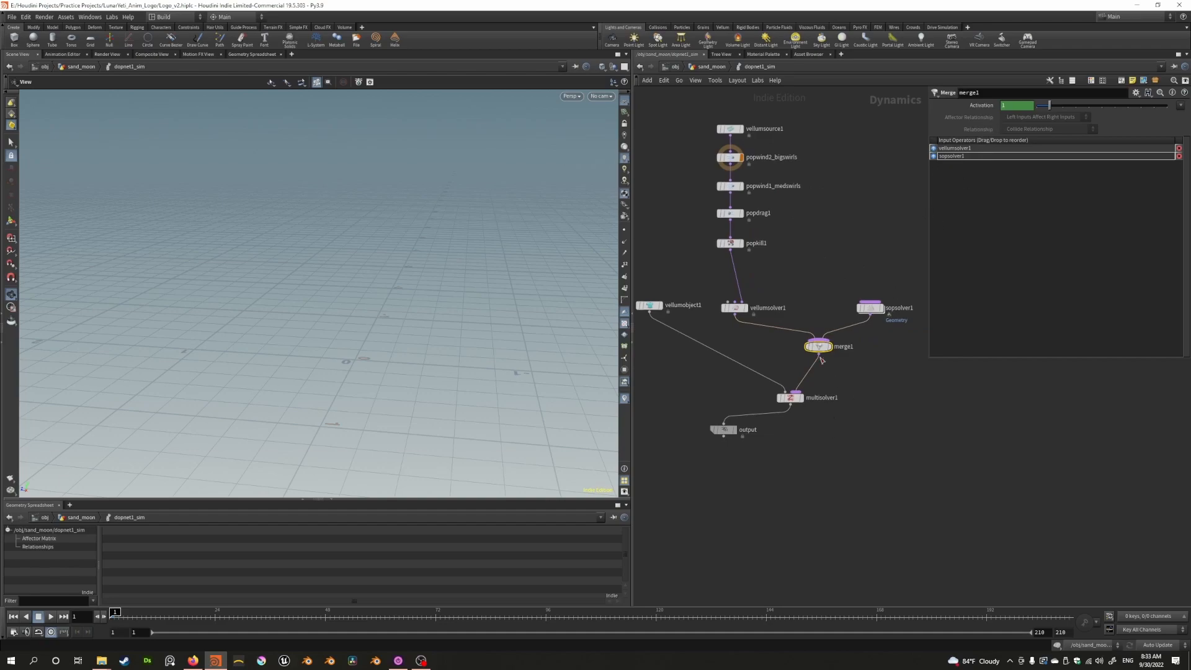
click(789, 397)
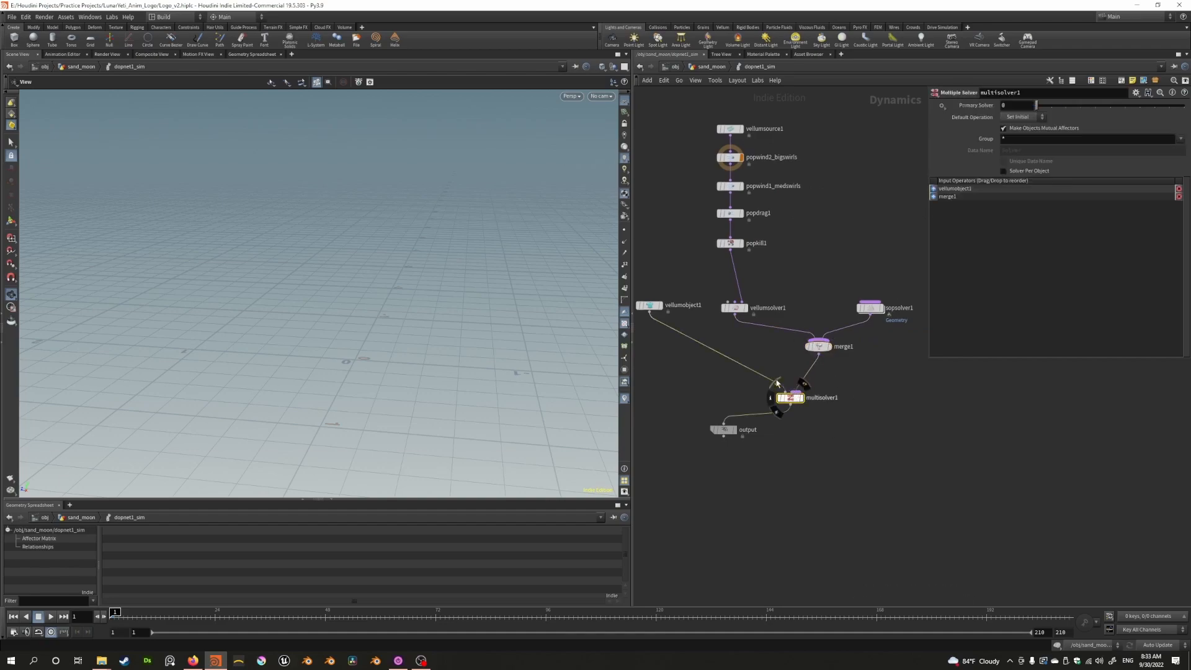
mouse_move(724, 429)
mouse_down()
mouse_move(768, 438)
mouse_move(740, 441)
mouse_up()
Go inside sopsolver1 and bypass the empty attribwrangle1 node
middle_drag(916, 369, 860, 433)
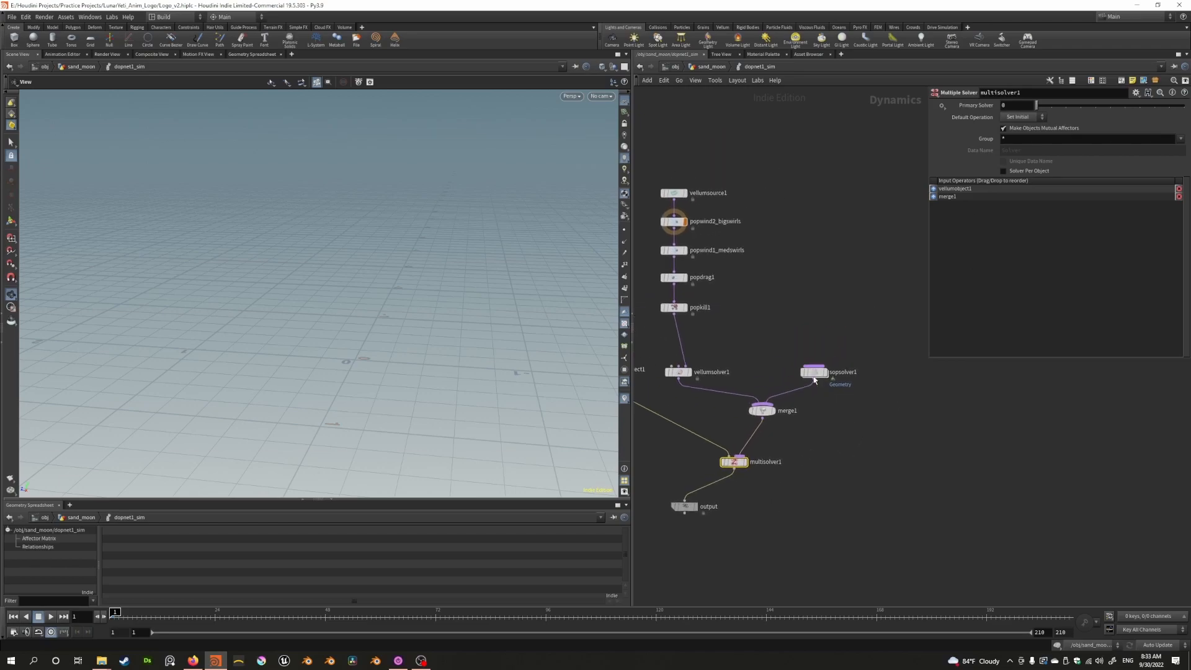
click(815, 372)
double_click(815, 373)
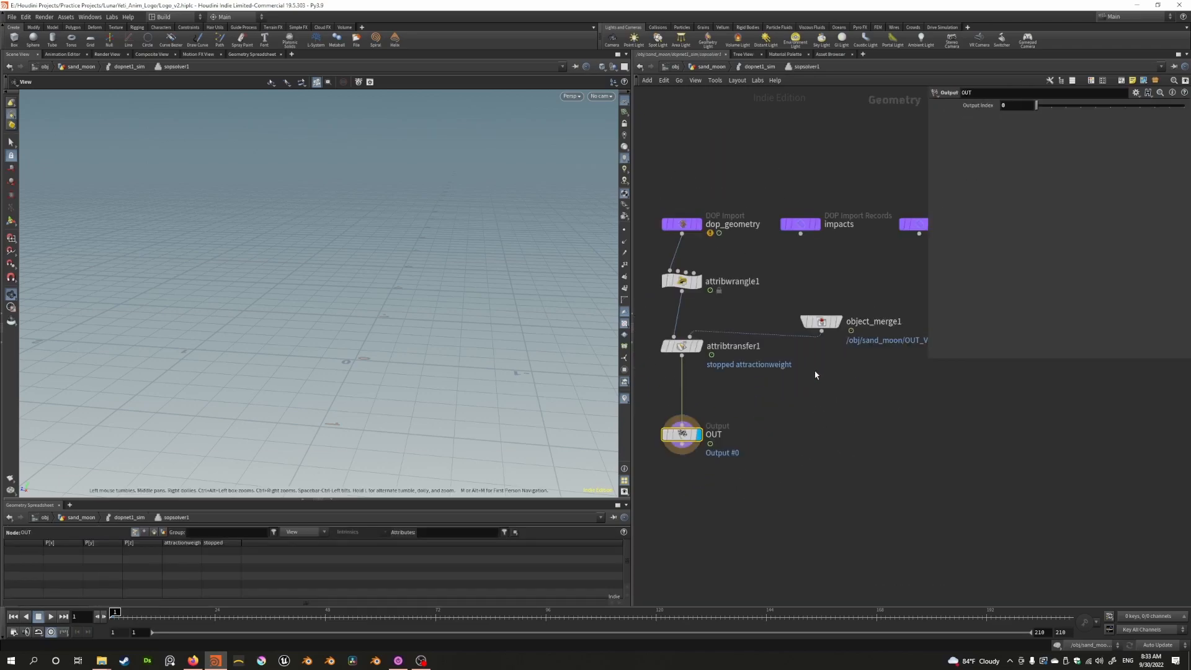
scroll(730, 237, down, 3)
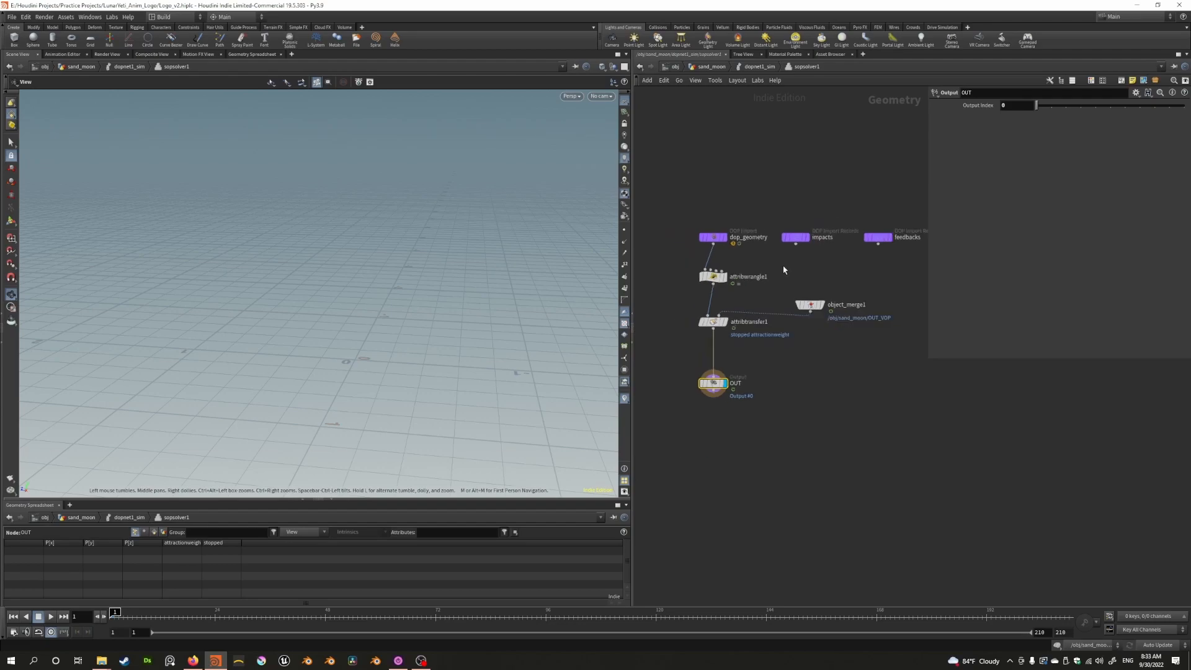
scroll(754, 258, up, 3)
click(675, 279)
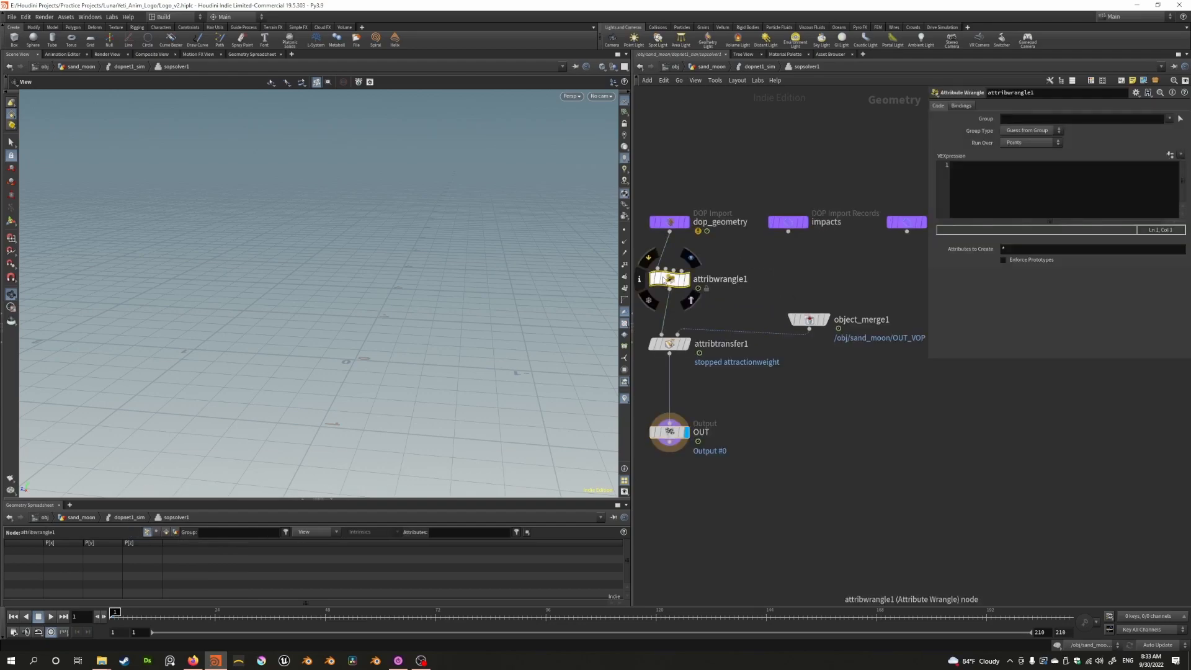
middle_drag(765, 284, 817, 286)
scroll(723, 278, up, 2)
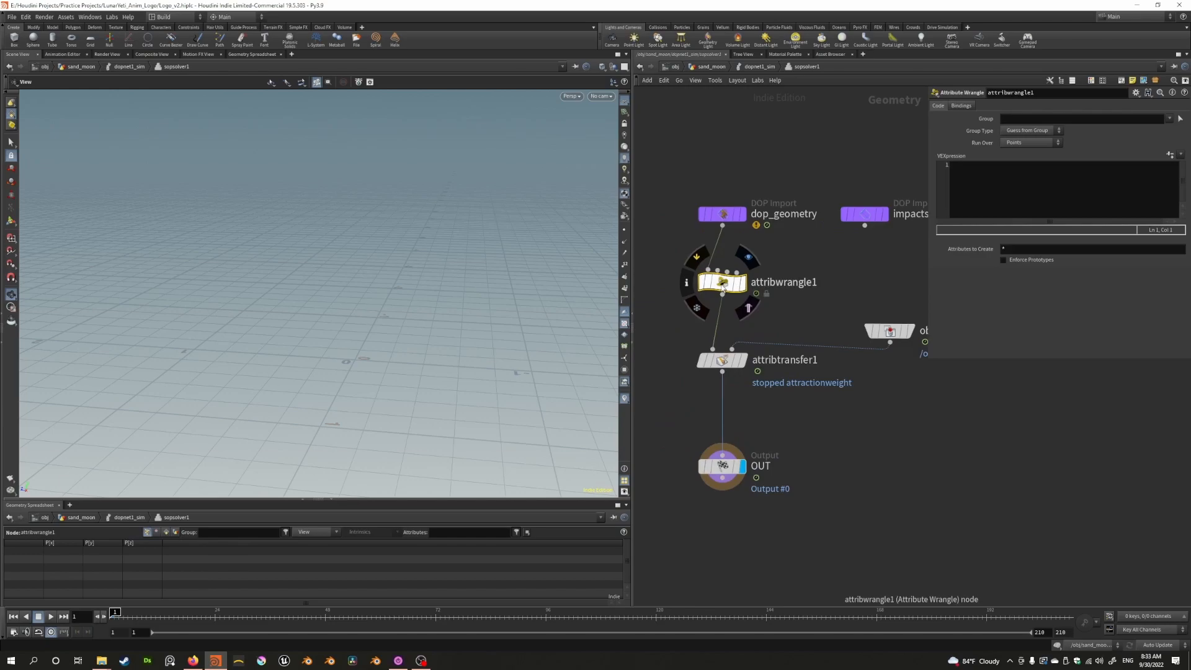
click(695, 255)
Show attribtransfer1's parameters and highlight the stopped and attractionweight point attributes it transfers
middle_drag(809, 284, 769, 268)
scroll(769, 268, down, 2)
scroll(724, 308, up, 3)
click(671, 334)
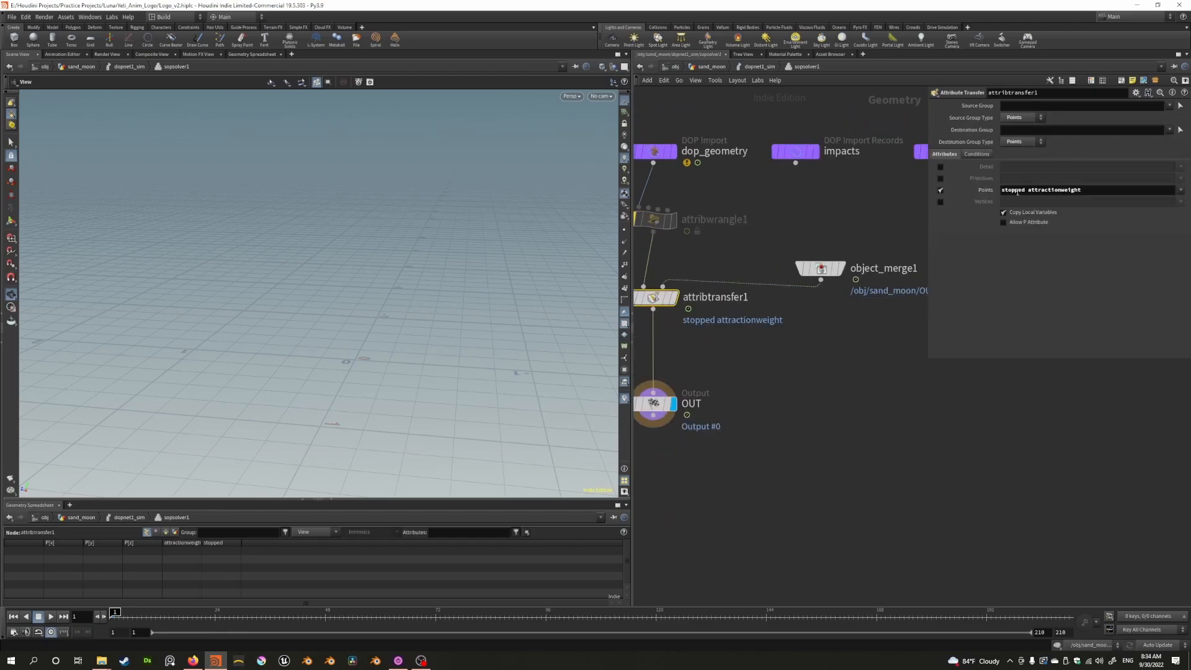
click(1019, 190)
drag(1081, 189, 1001, 190)
middle_drag(676, 306, 740, 298)
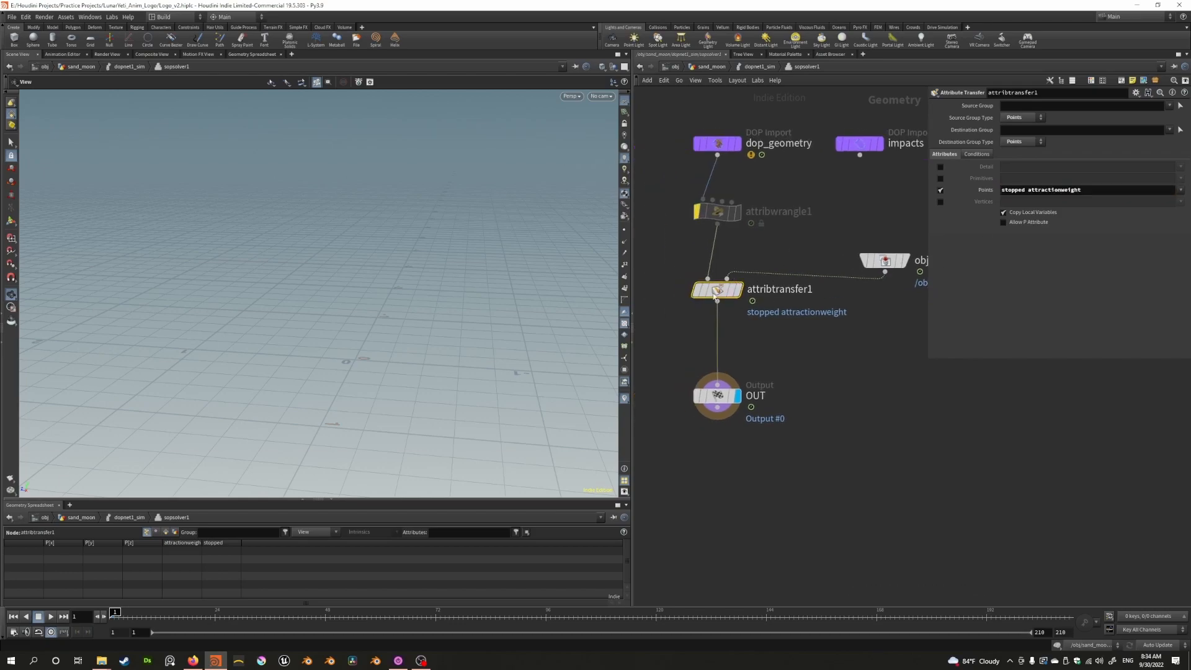
Leave and re-enter sopsolver1, and highlight the /obj/sand_moon/OUT_VOP path in object_merge1's Object 1
key(u)
double_click(816, 372)
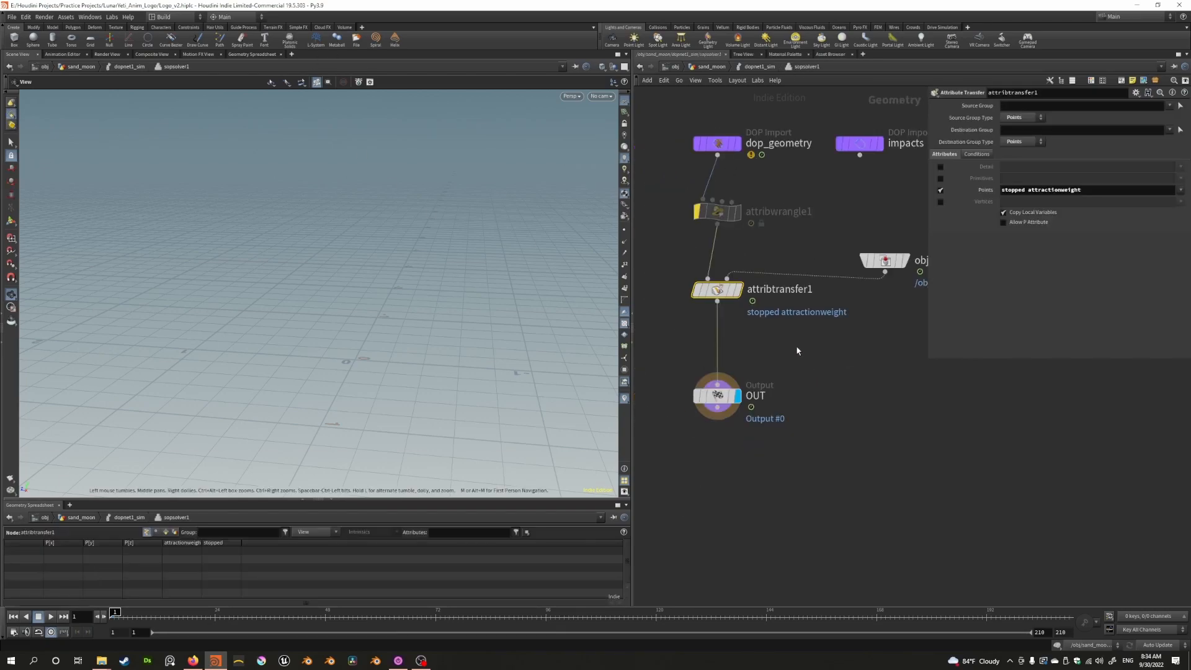
middle_drag(802, 357, 662, 379)
click(747, 284)
drag(1098, 128, 1031, 129)
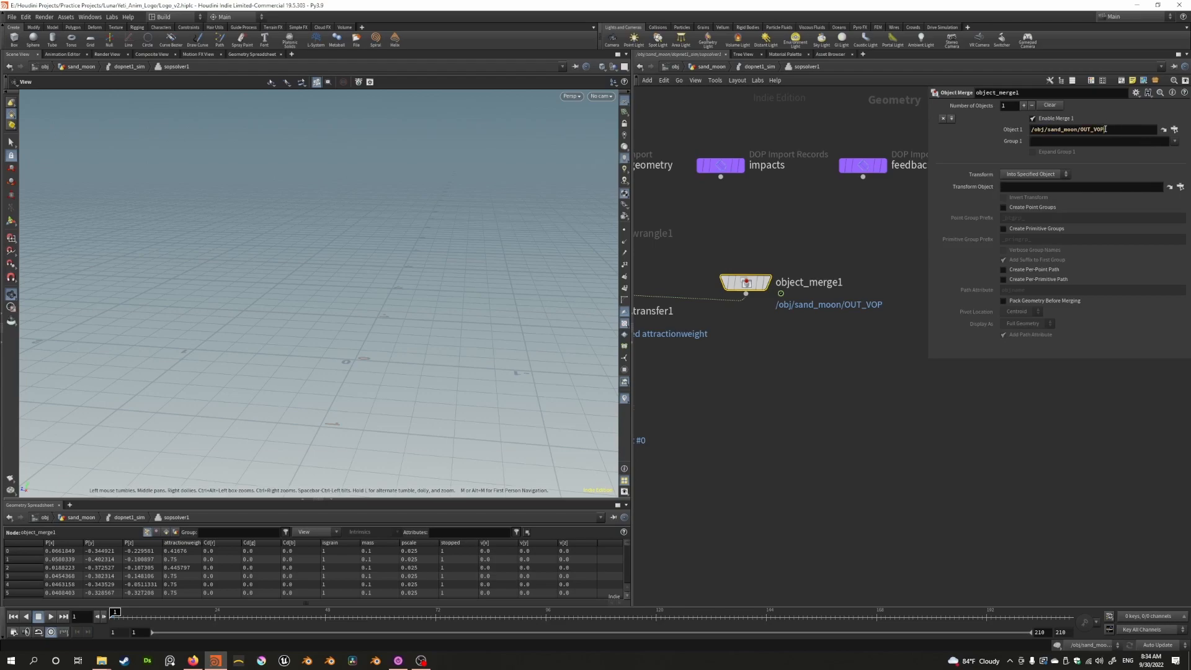
middle_drag(785, 257, 854, 249)
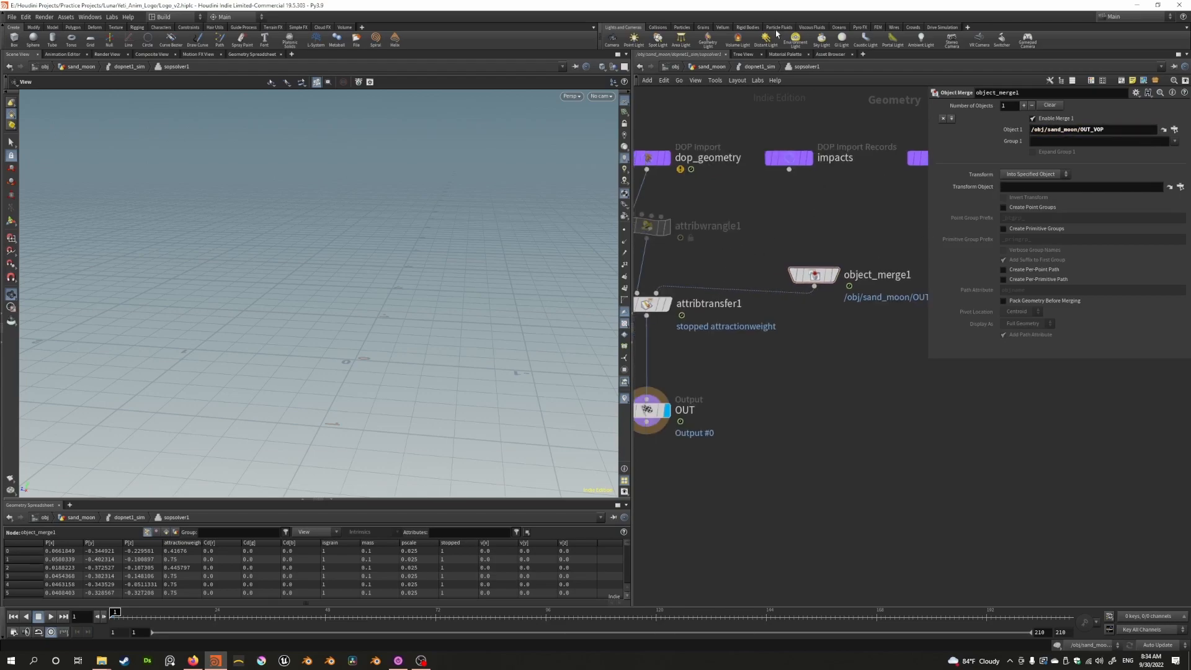
Return to the sand_moon network and point out the nodes from attribnoise1 to OUT_VOP by selecting them together
click(709, 67)
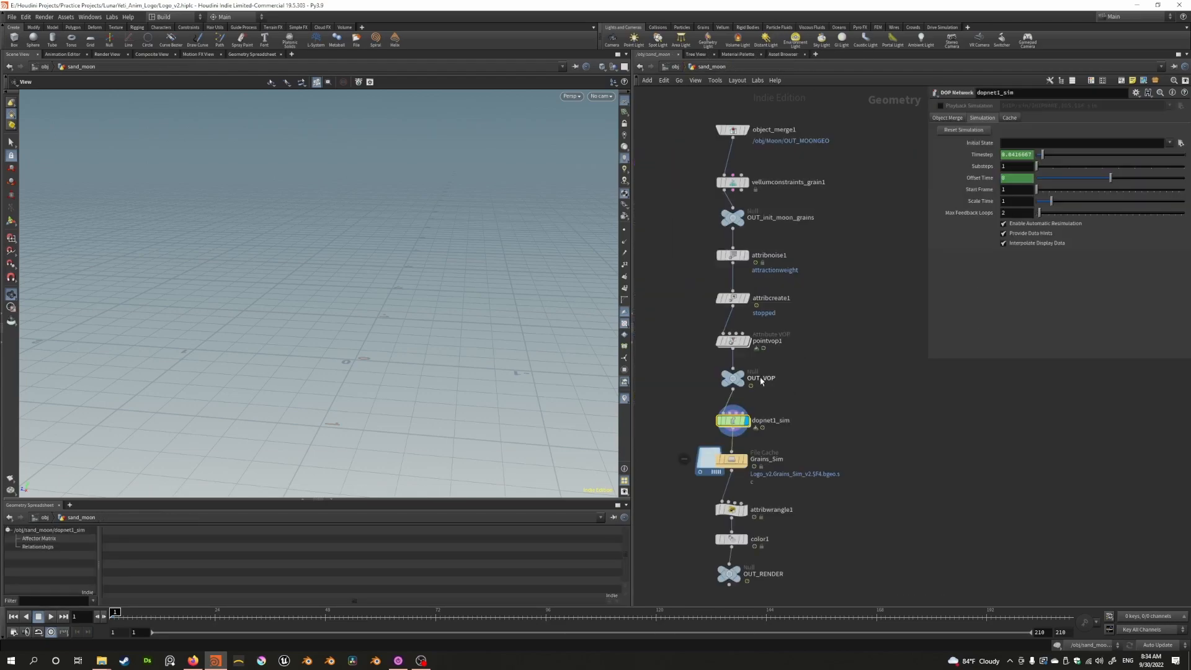
drag(854, 208, 697, 227)
drag(819, 363, 724, 389)
drag(831, 246, 693, 394)
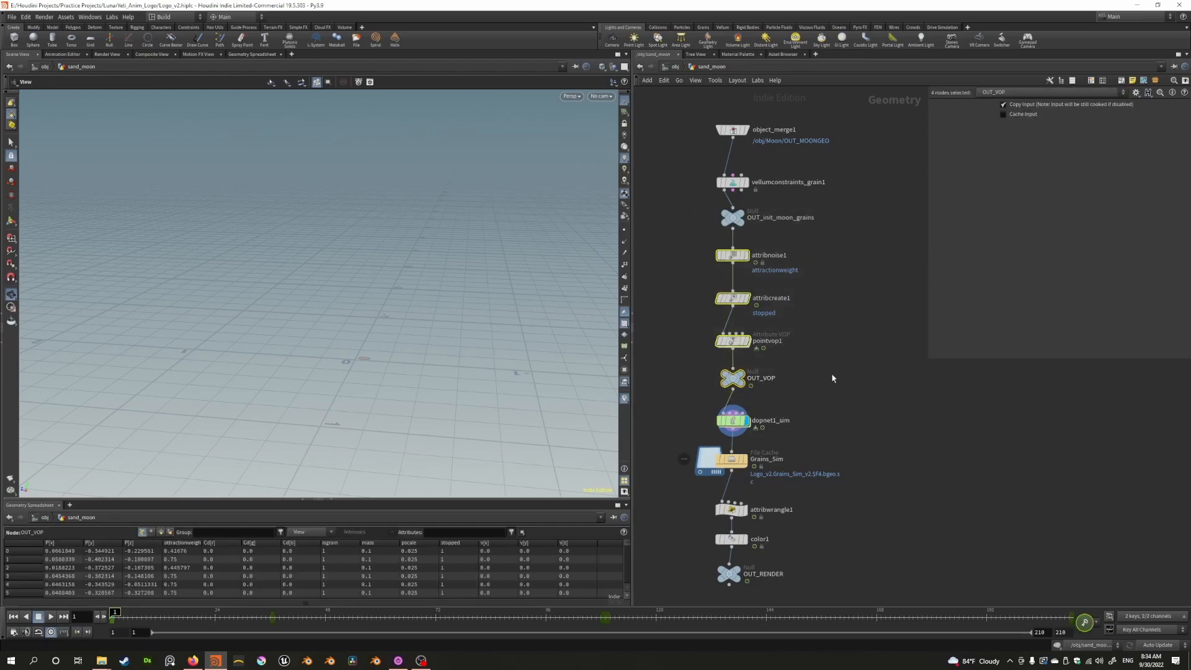
click(732, 378)
mouse_move(732, 424)
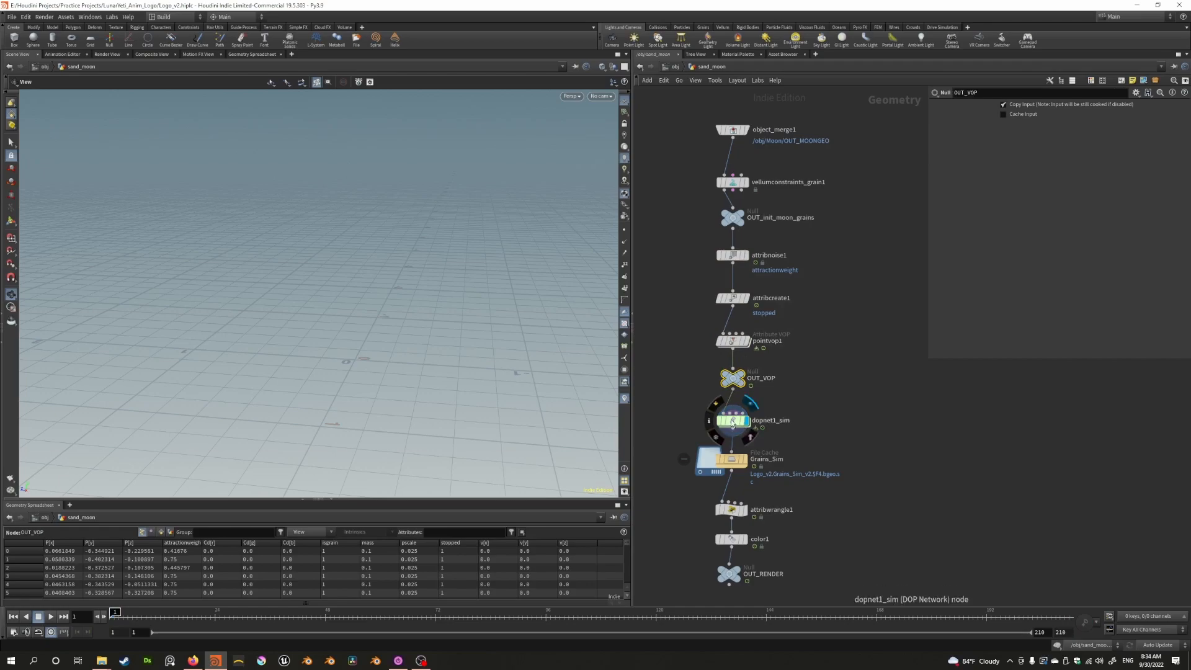
drag(894, 210, 690, 228)
drag(820, 244, 704, 388)
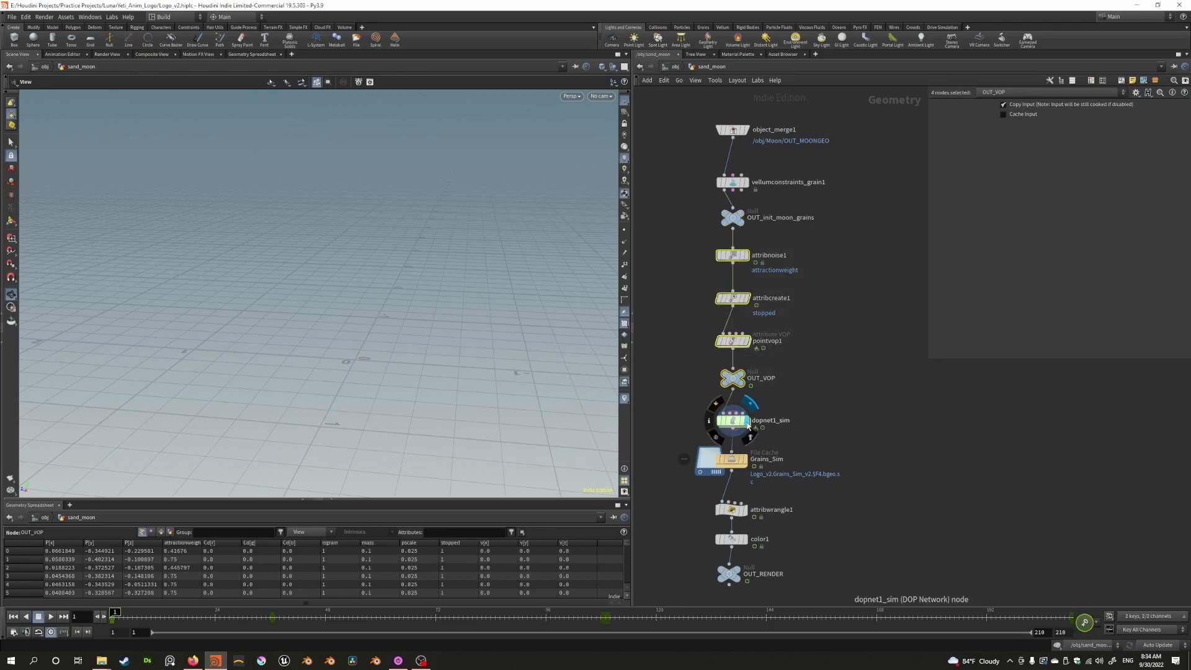
Go back through dopnet1_sim into sopsolver1 to view attribtransfer1 and object_merge1
double_click(732, 420)
double_click(813, 371)
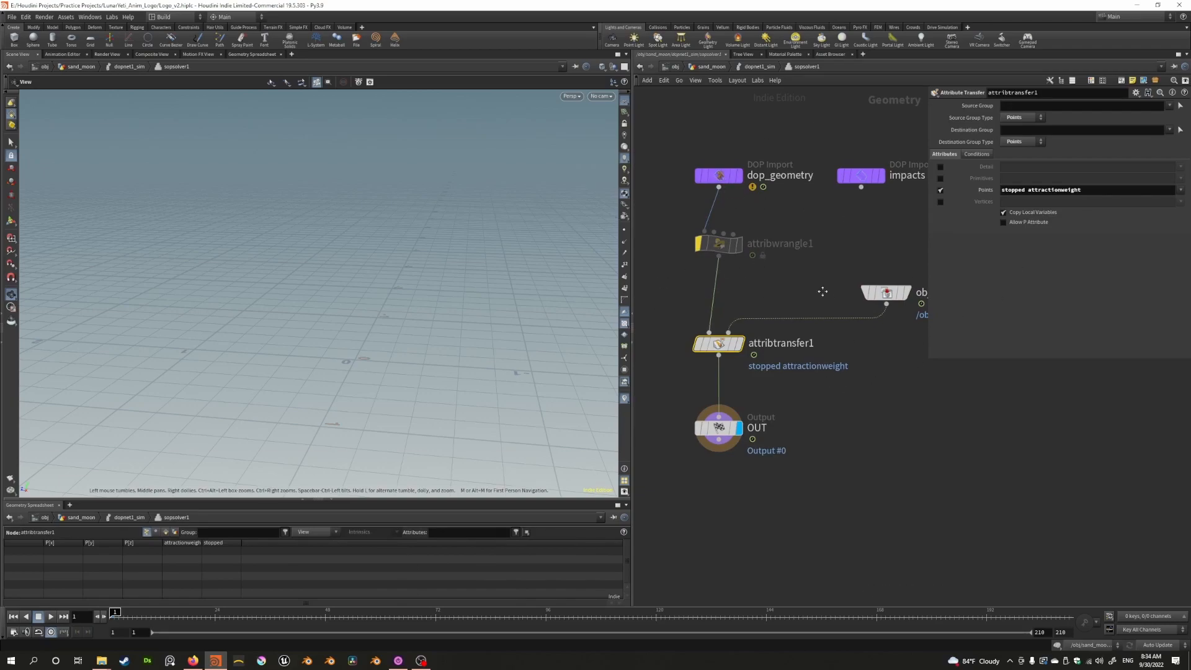
middle_drag(825, 292, 772, 284)
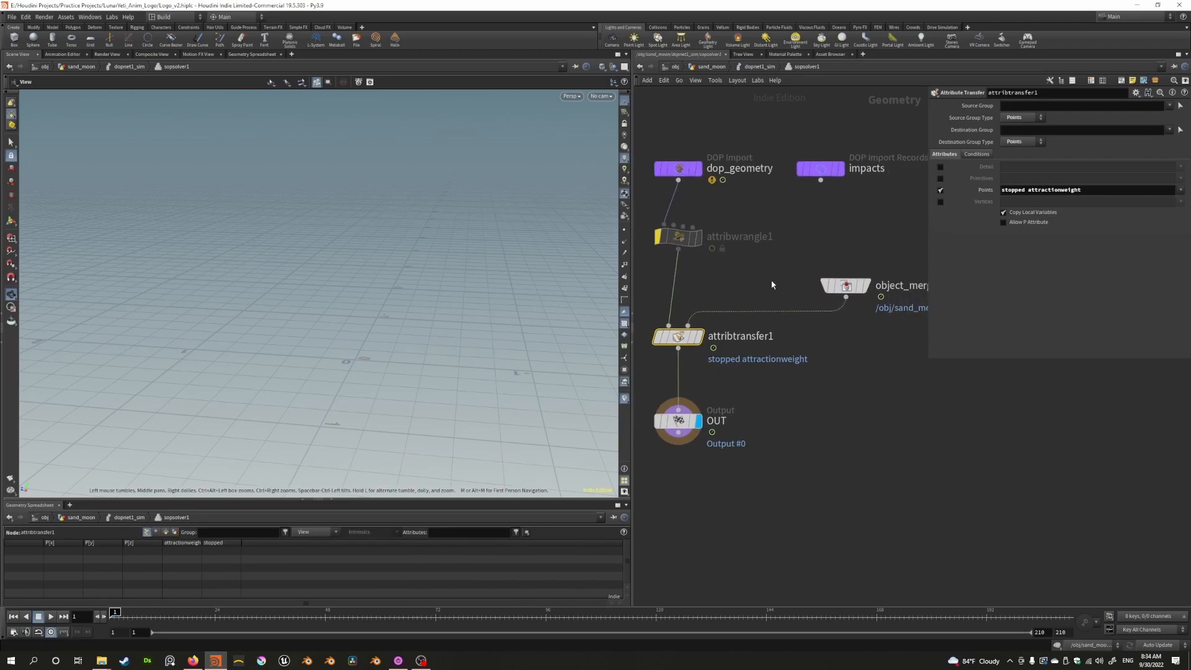
Return to the sand_moon network and point out attribcreate1 and pointvop1 by selecting them together
click(756, 66)
click(728, 68)
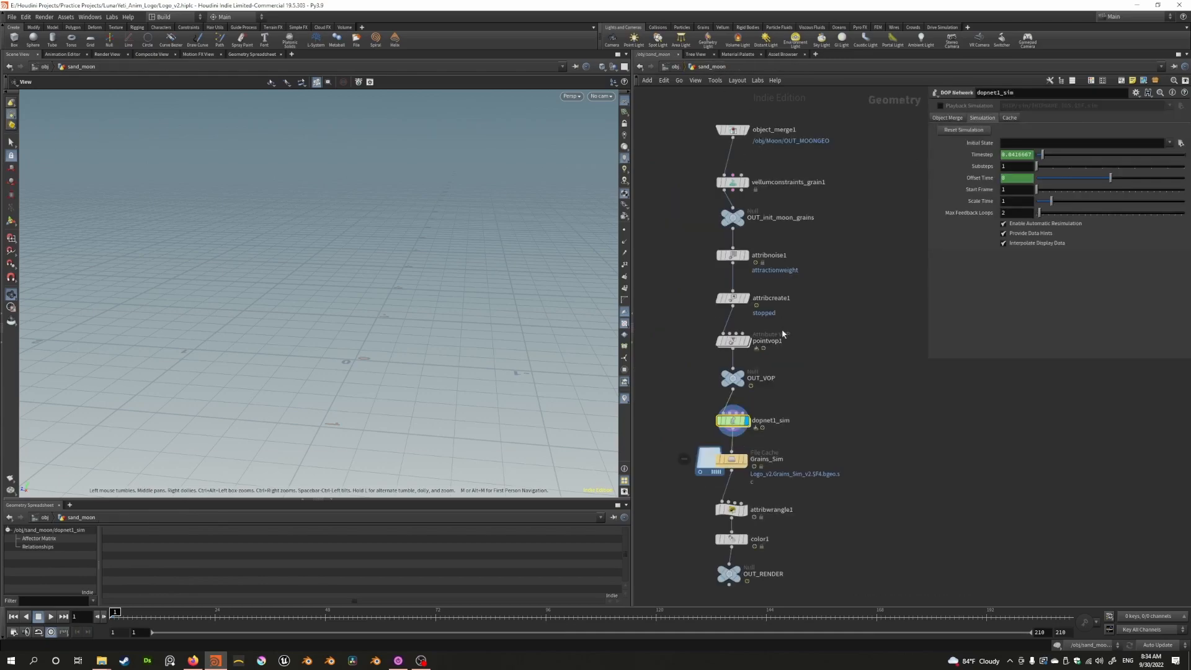
click(768, 341)
drag(832, 296, 688, 368)
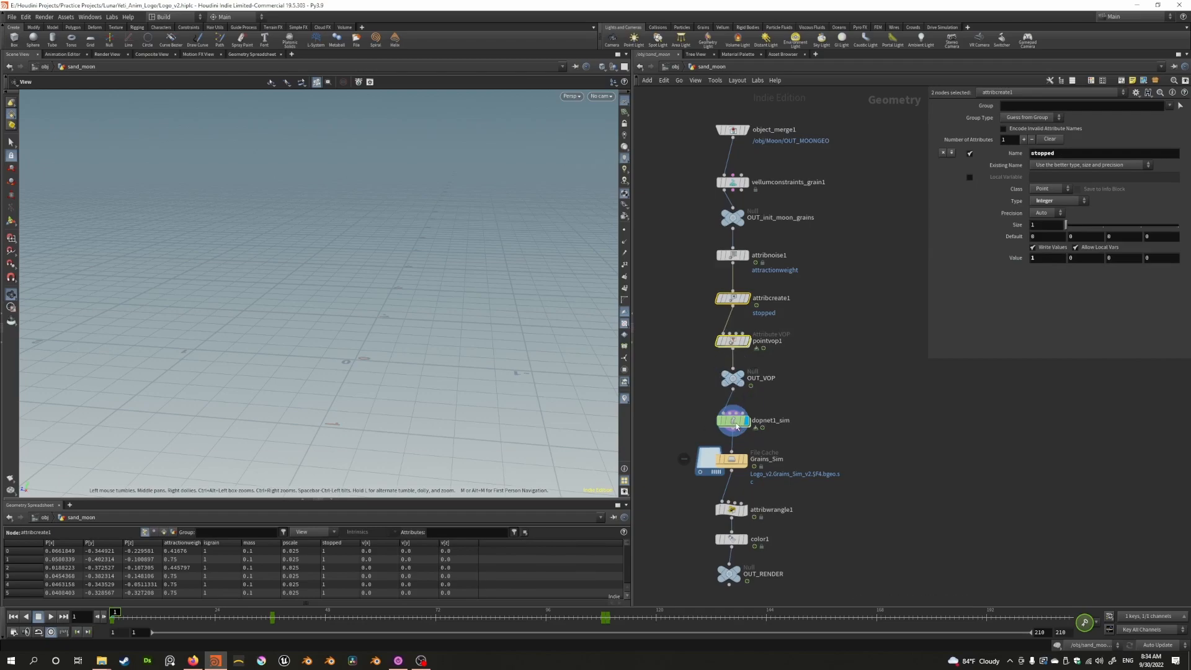
Go back through dopnet1_sim into sopsolver1 to review the attribtransfer1 node
double_click(733, 421)
middle_drag(826, 239, 753, 240)
double_click(823, 294)
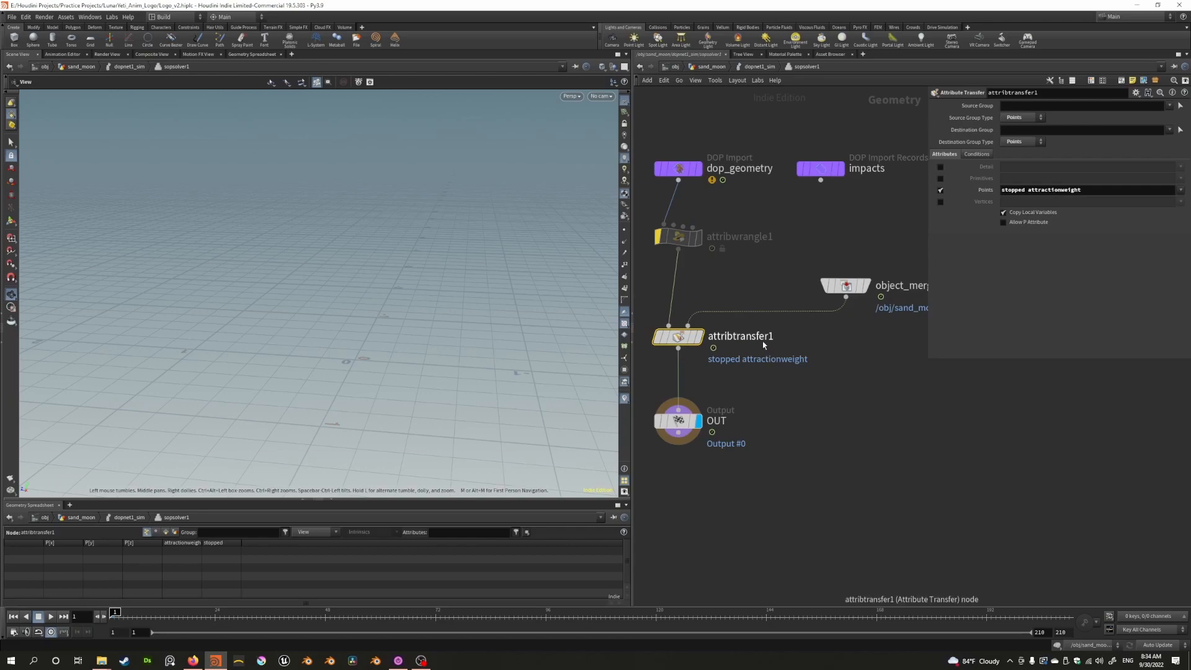
mouse_move(679, 336)
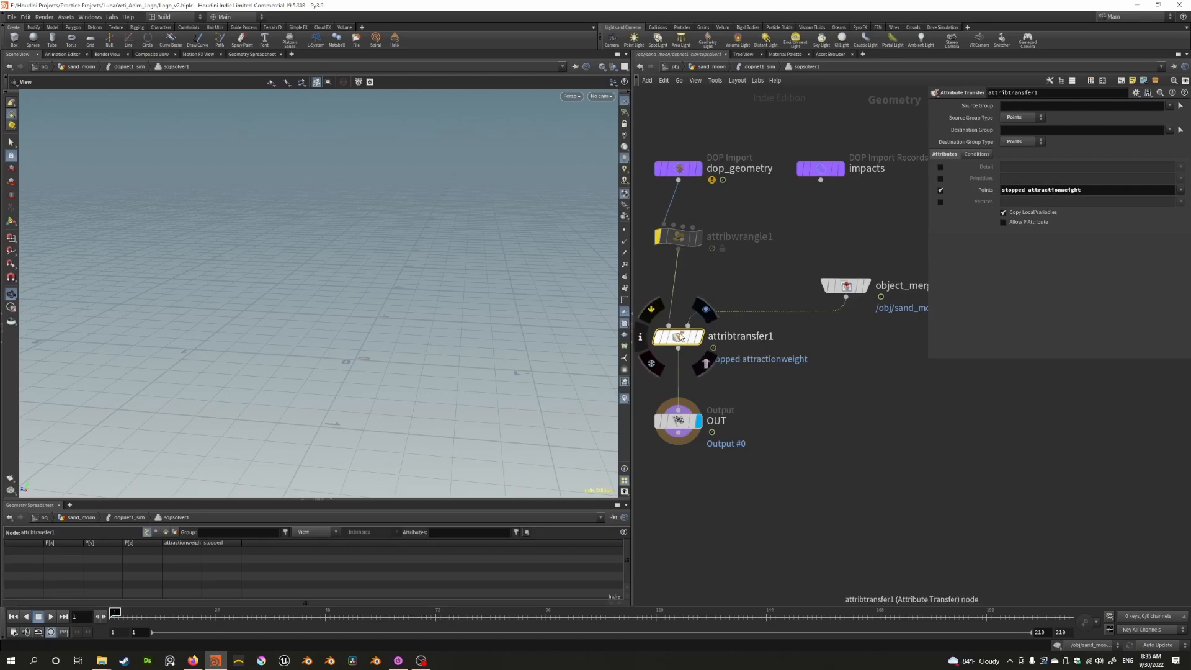
Return to sand_moon, display the Grains_Sim file cache and examine the cached grains at frame 76
click(709, 67)
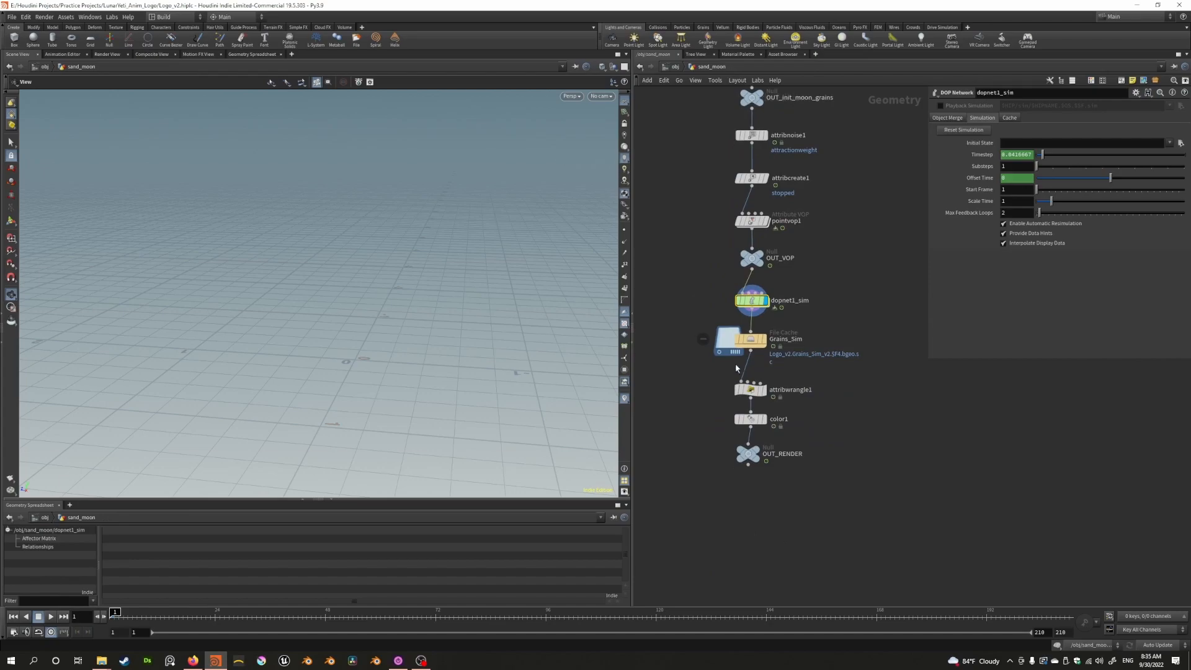
mouse_move(765, 341)
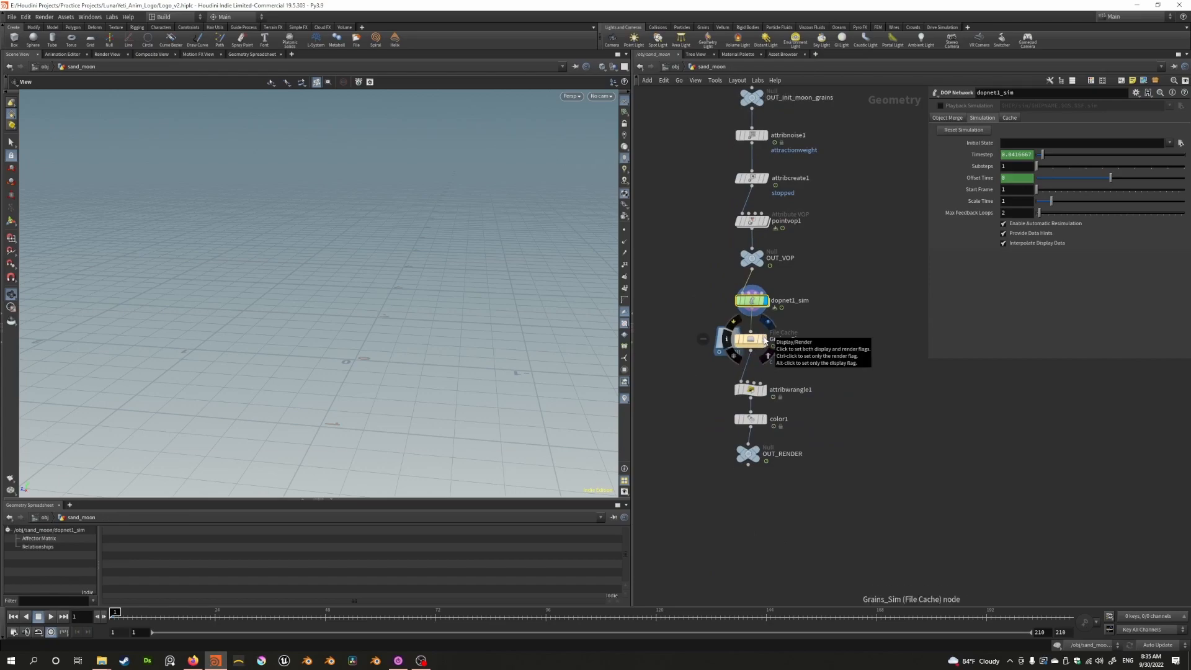
click(719, 363)
middle_drag(355, 415, 337, 319)
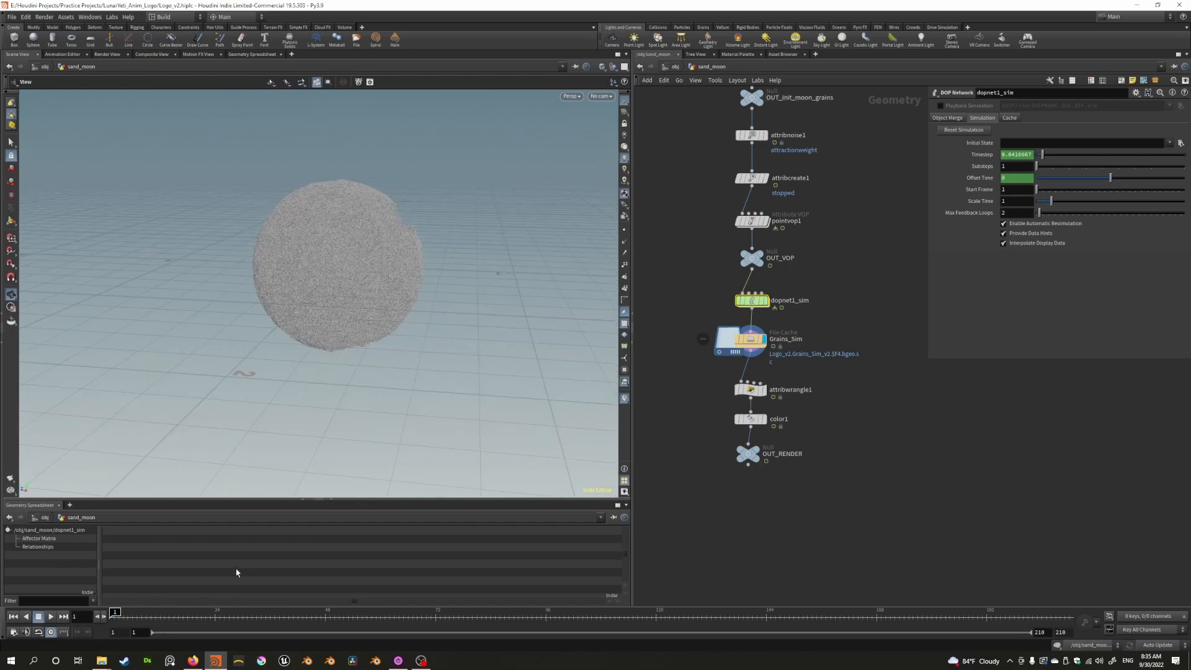
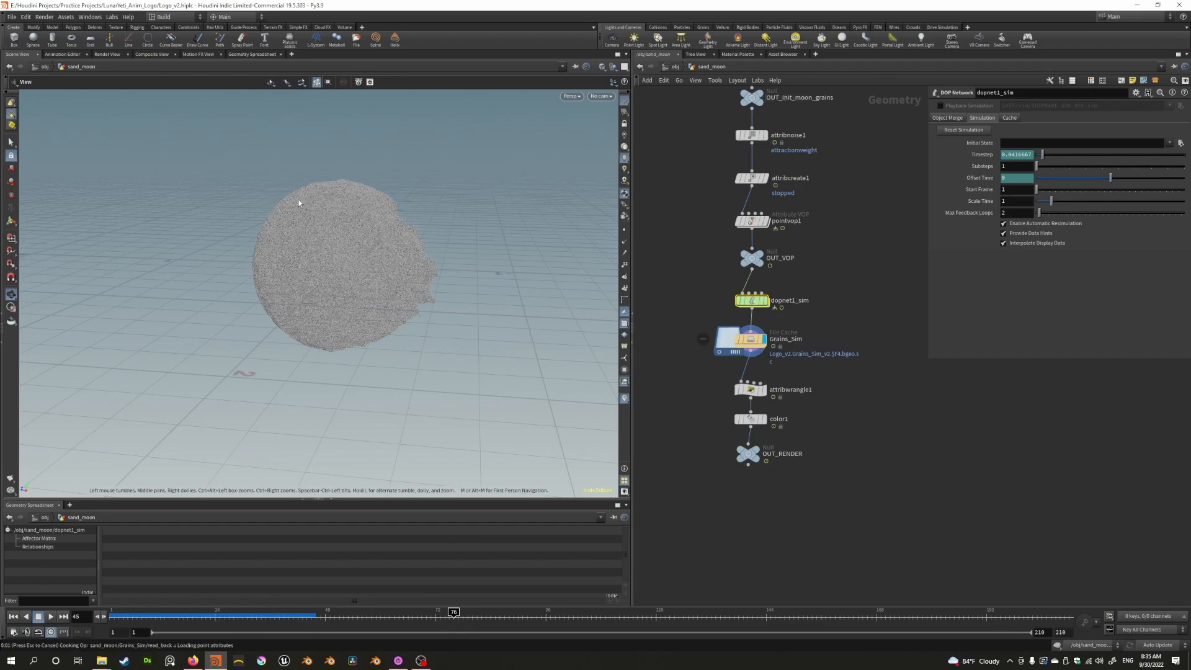
drag(272, 292, 431, 266)
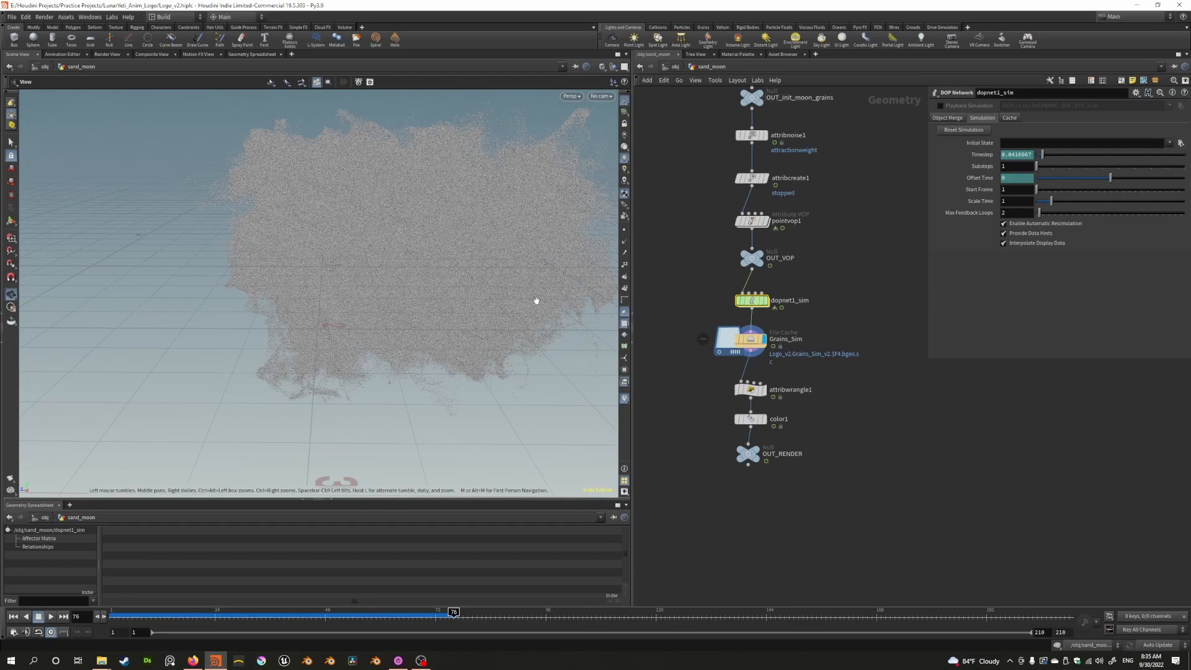
click(750, 390)
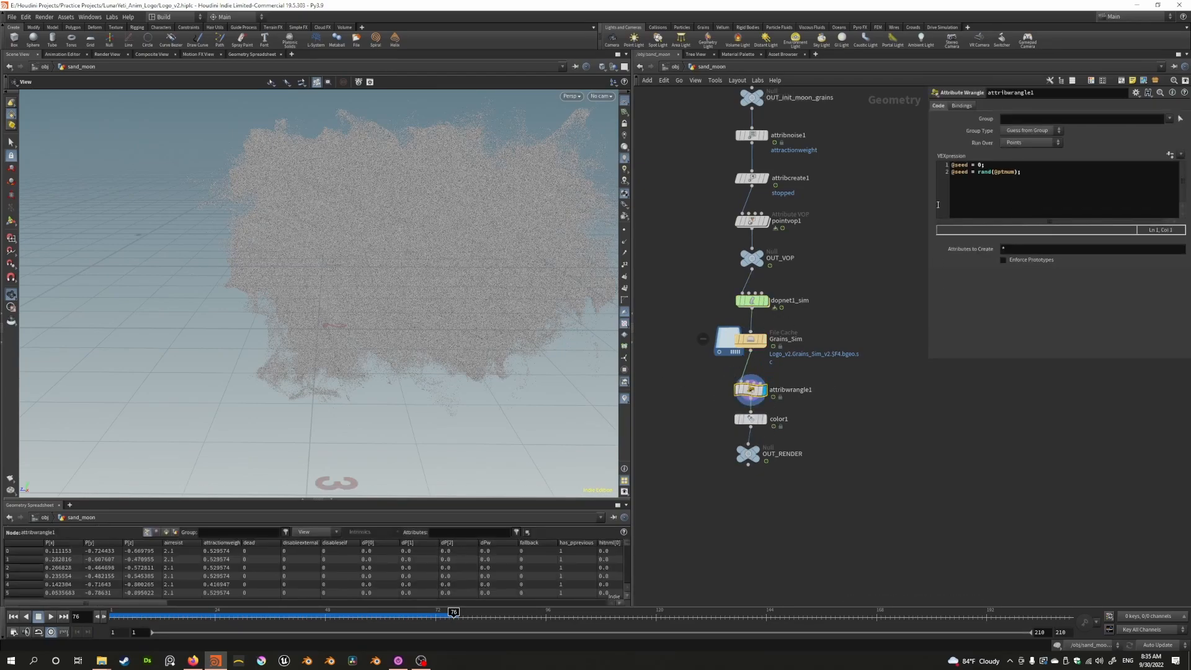
drag(389, 240, 338, 240)
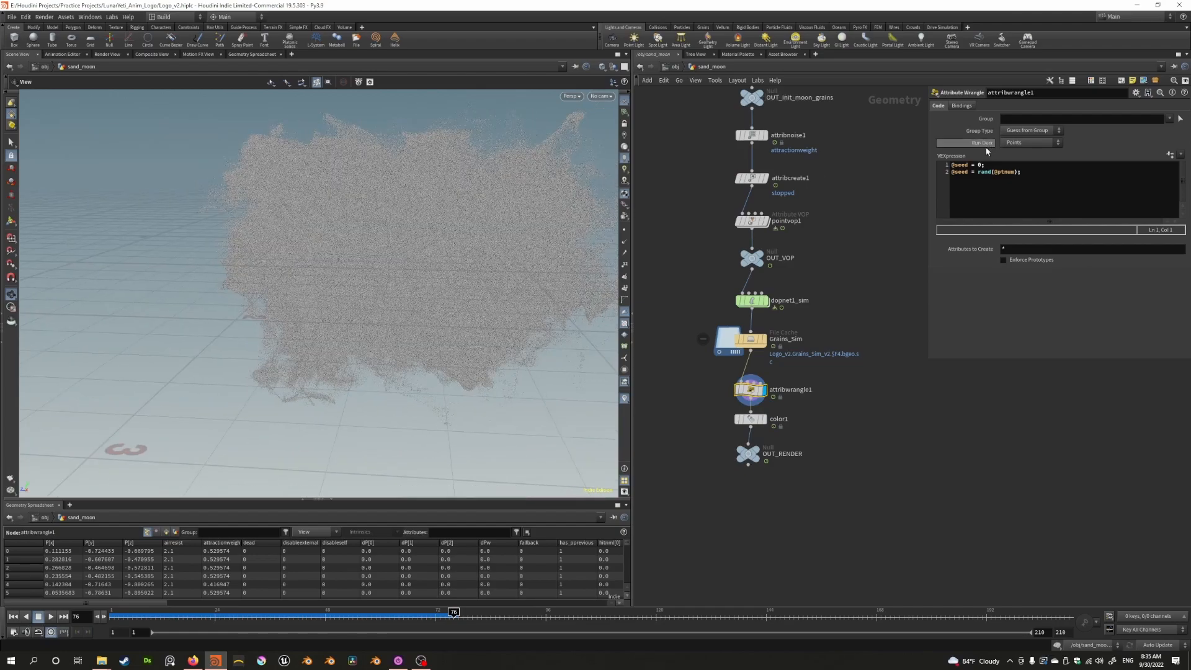
click(978, 172)
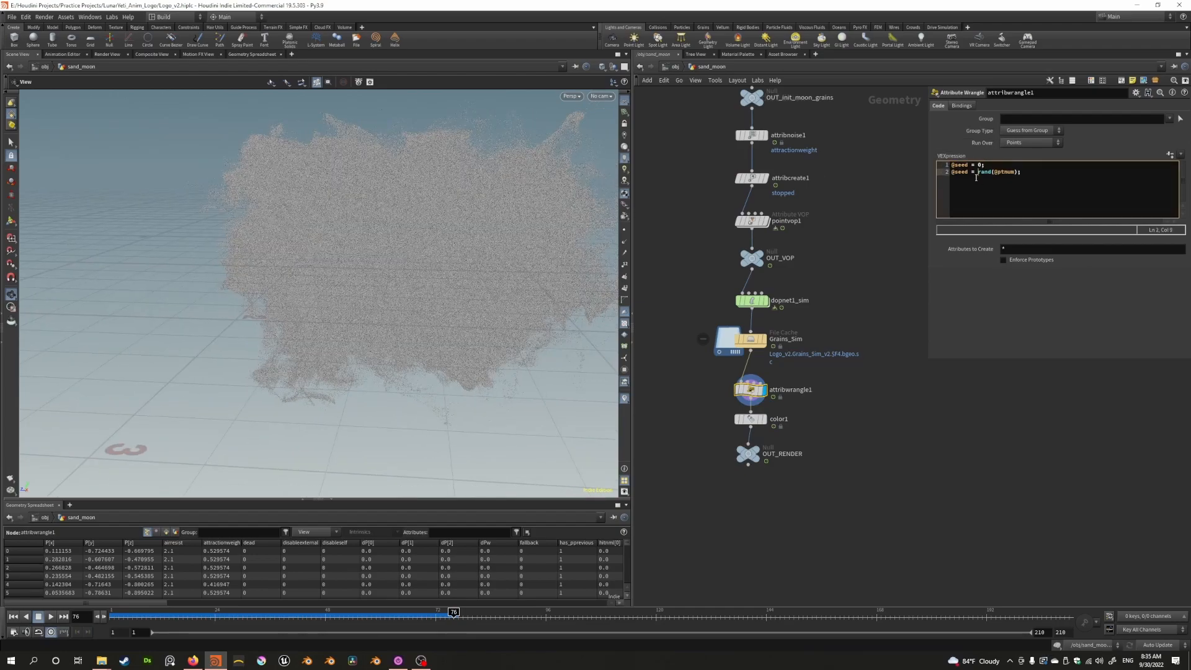
double_click(965, 167)
mouse_move(981, 173)
mouse_down()
mouse_move(1005, 173)
mouse_move(985, 173)
mouse_up()
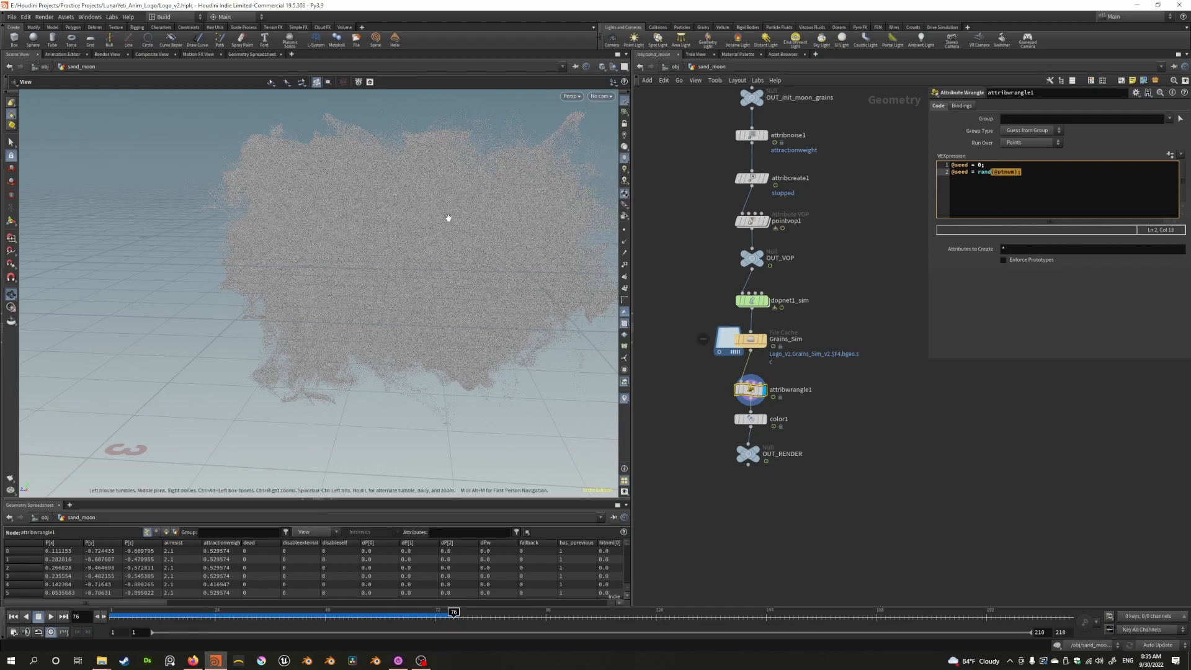
click(626, 233)
click(626, 233)
click(624, 268)
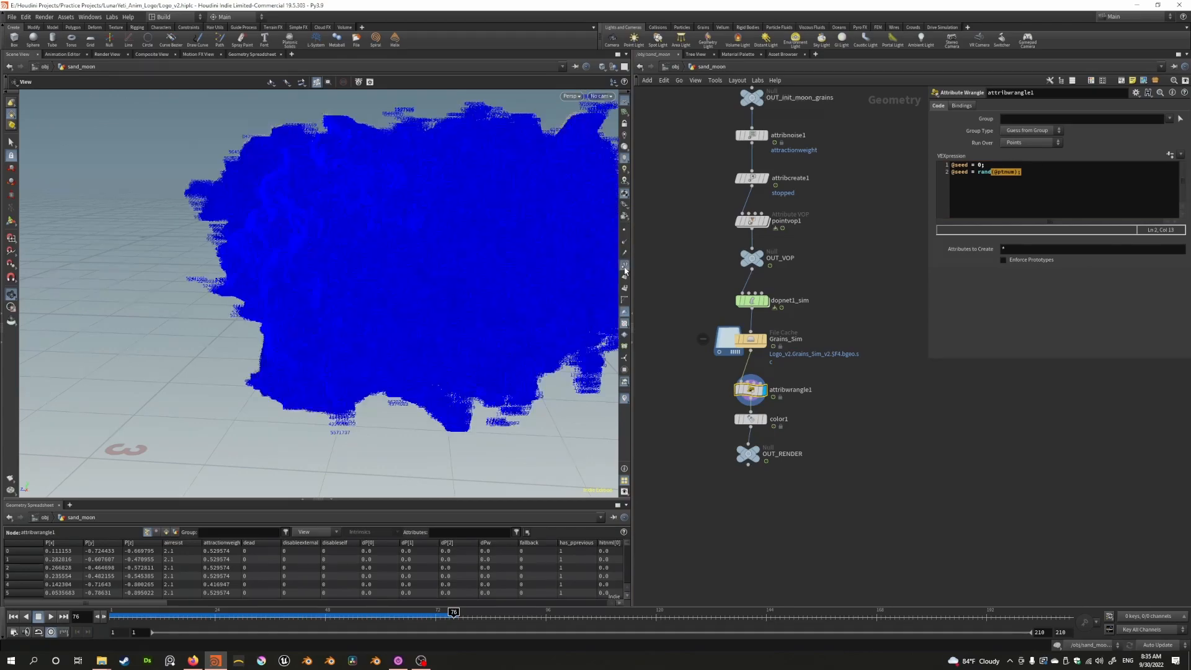
scroll(159, 285, up, 15)
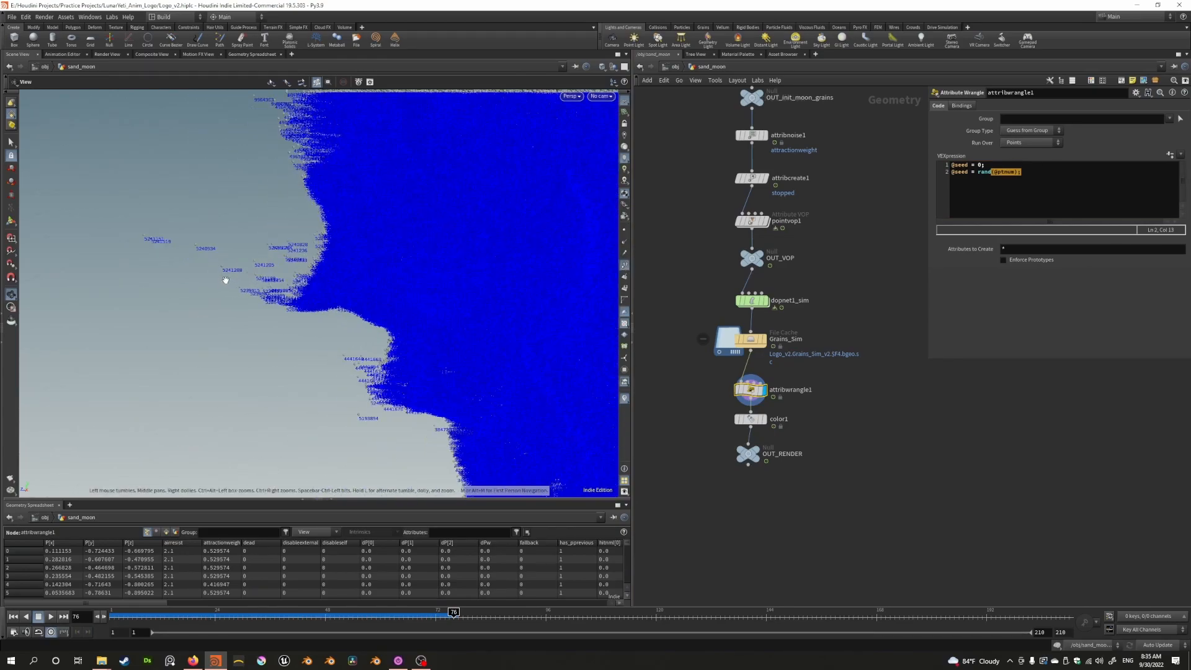
scroll(273, 261, down, 15)
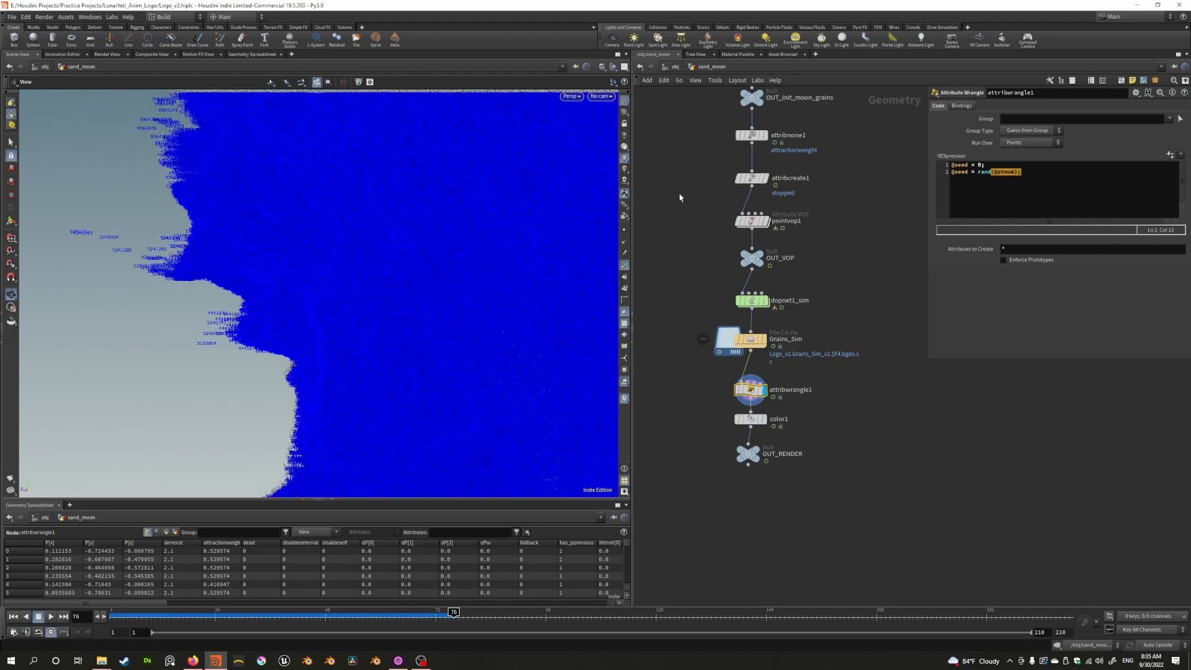
click(624, 277)
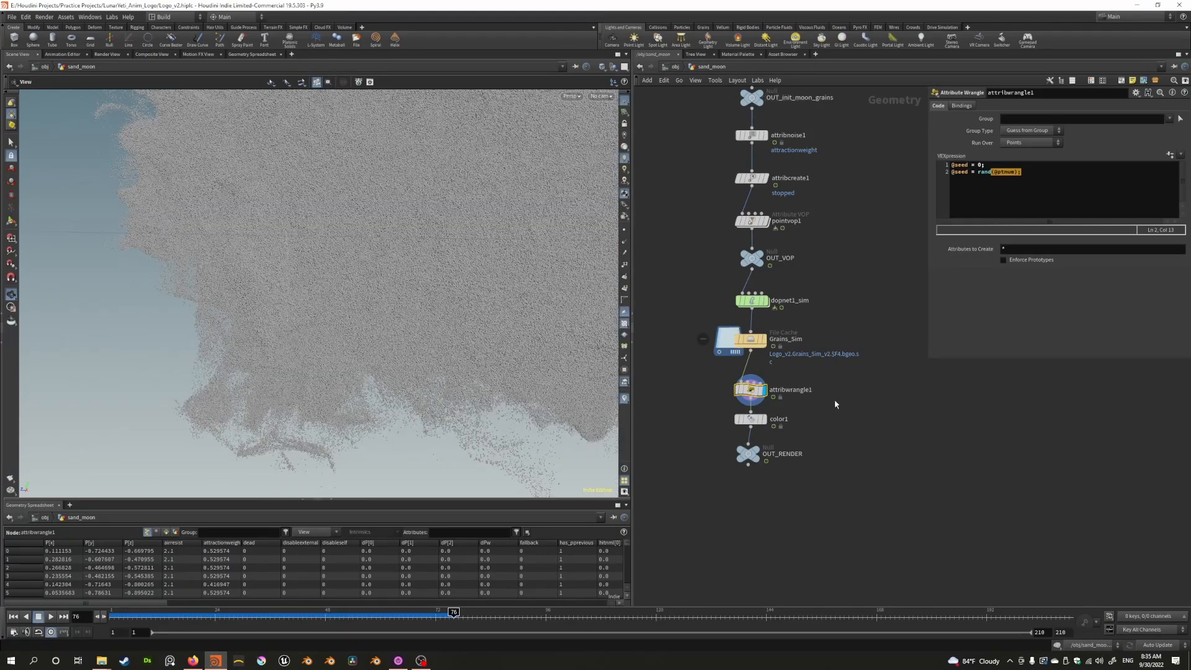
click(959, 172)
click(993, 173)
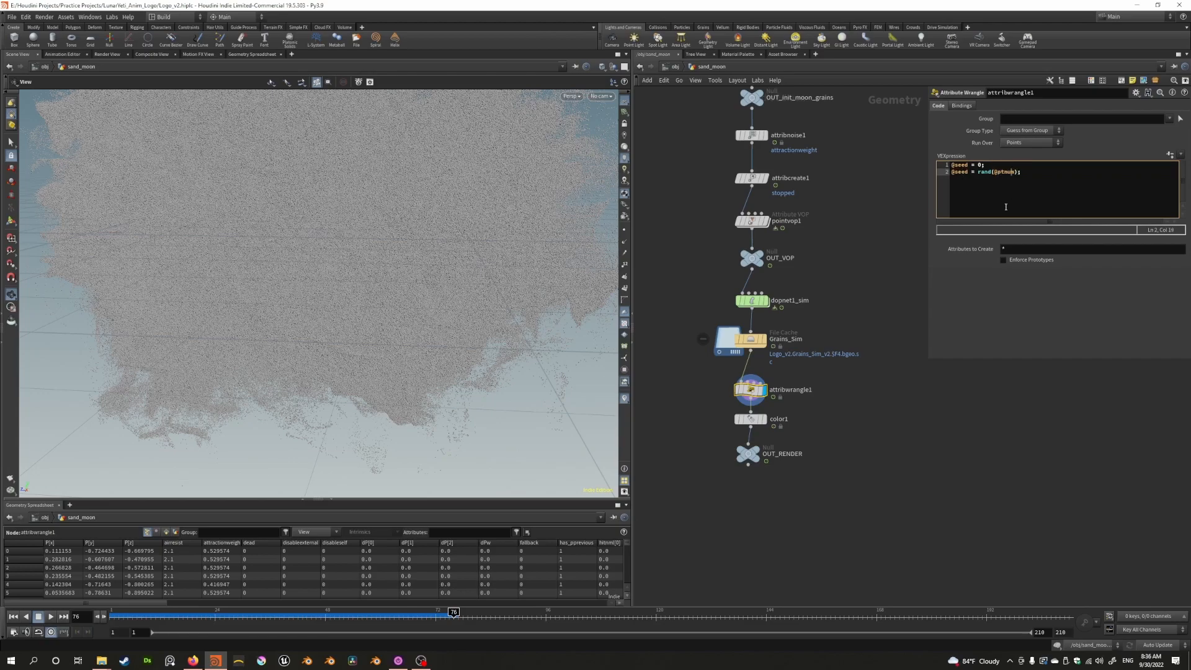
Display color1 and show its Color Type options, keeping Ramp from Attribute
click(766, 424)
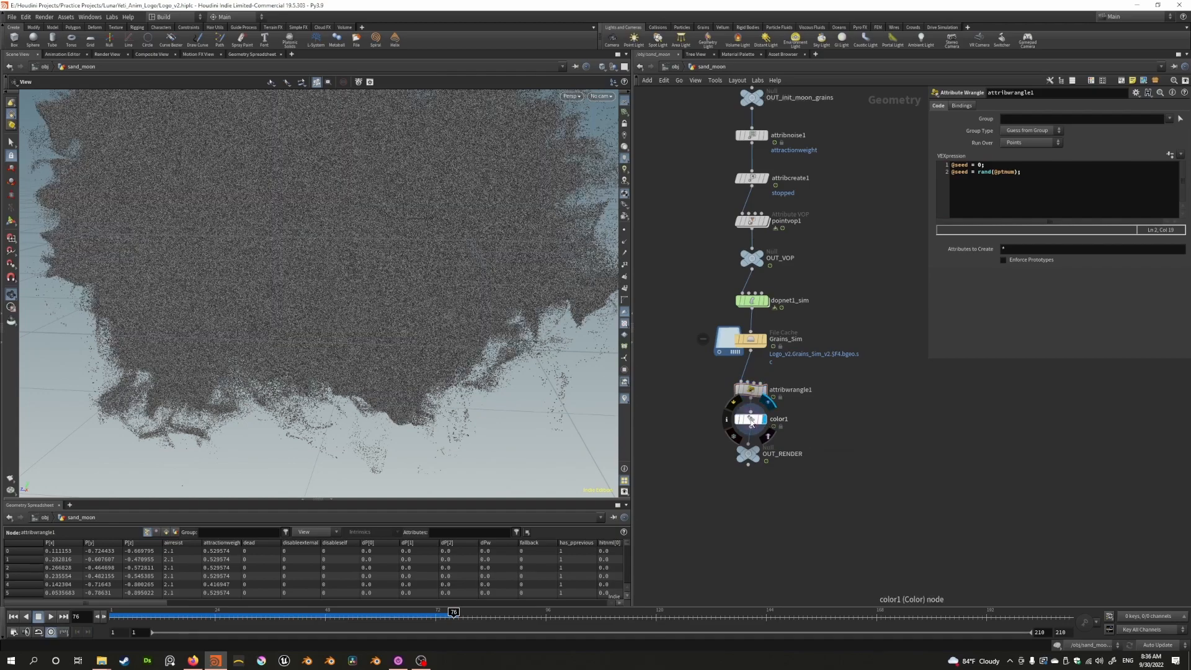
click(752, 421)
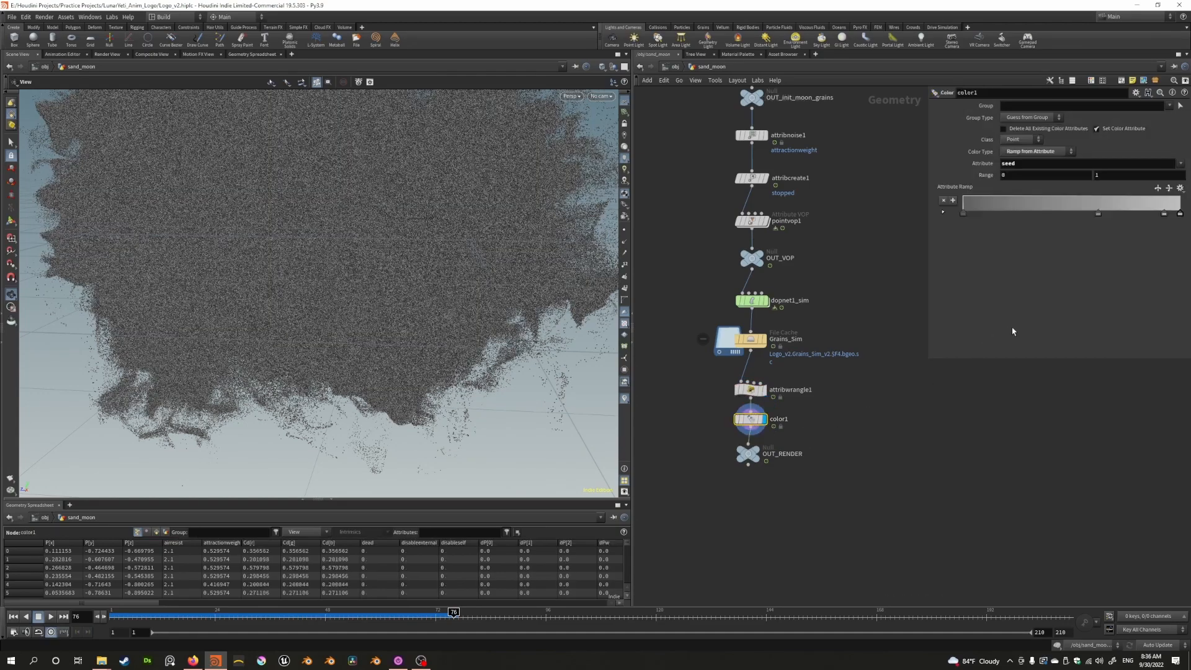
click(1015, 154)
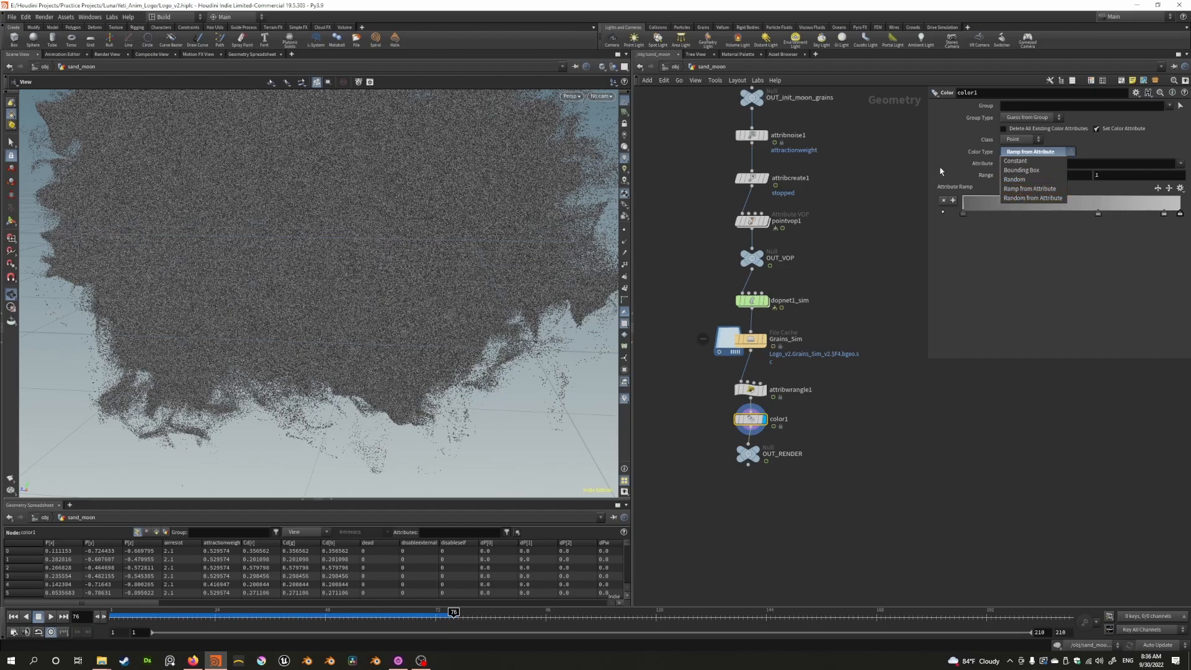
click(1021, 190)
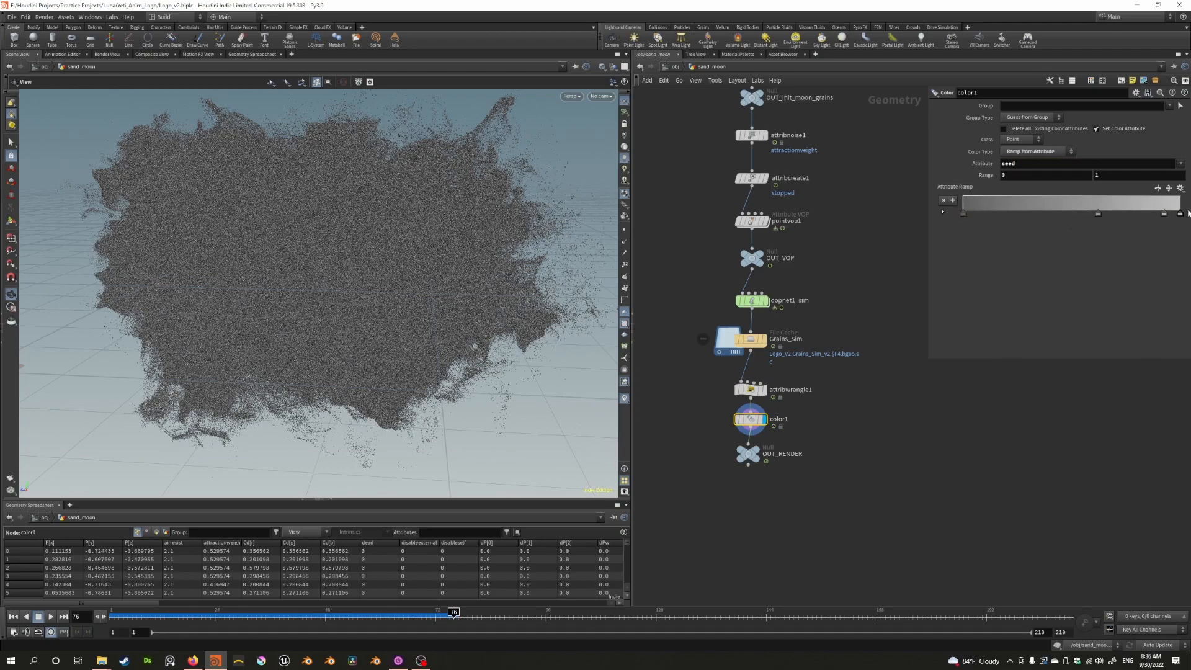
Go through the grey stops of color1's attribute ramp and examine the resulting grain shades up close
click(1098, 214)
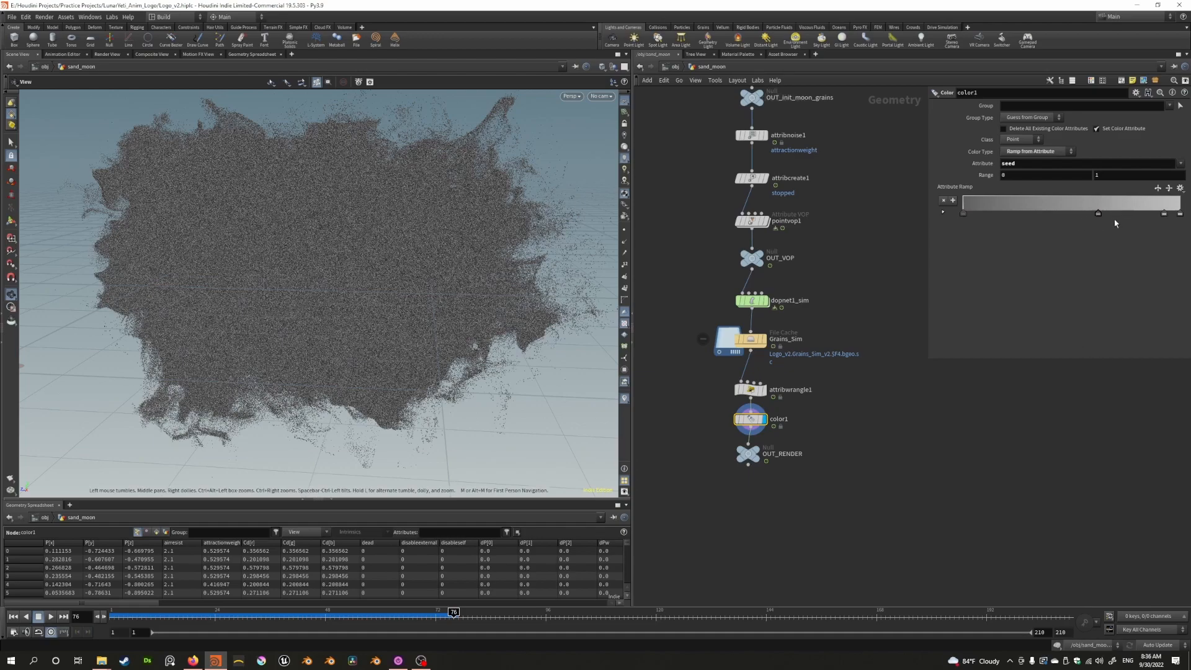
click(1164, 214)
click(1179, 214)
scroll(421, 311, up, 10)
scroll(420, 308, down, 10)
drag(421, 312, 371, 268)
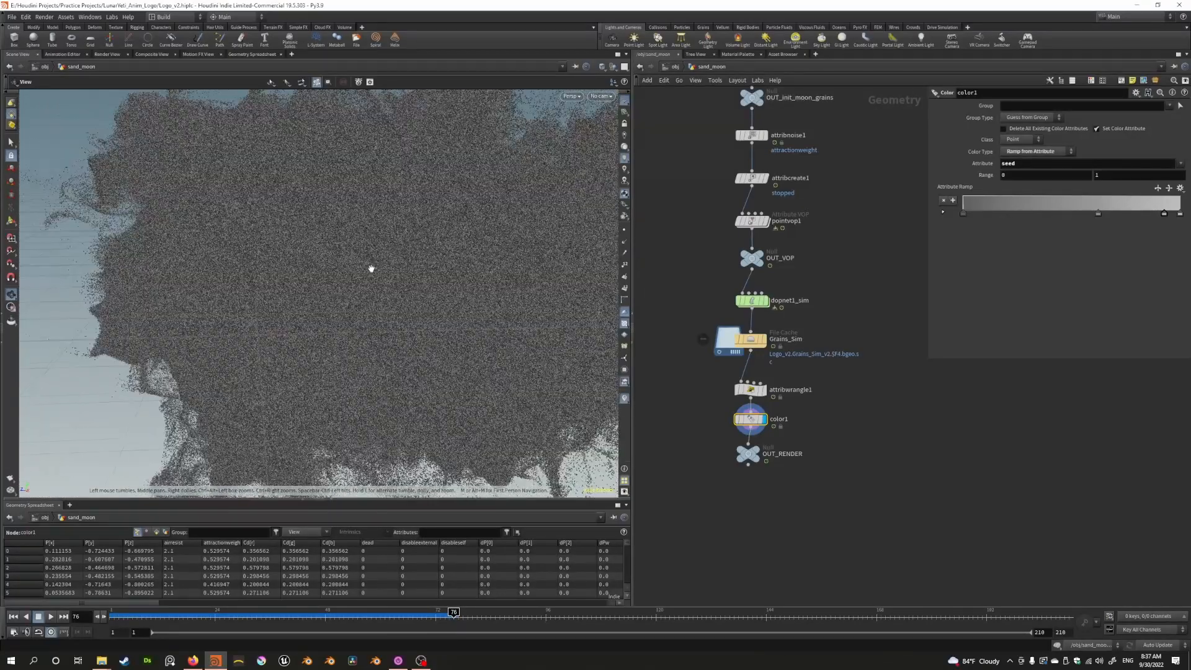
scroll(371, 269, down, 6)
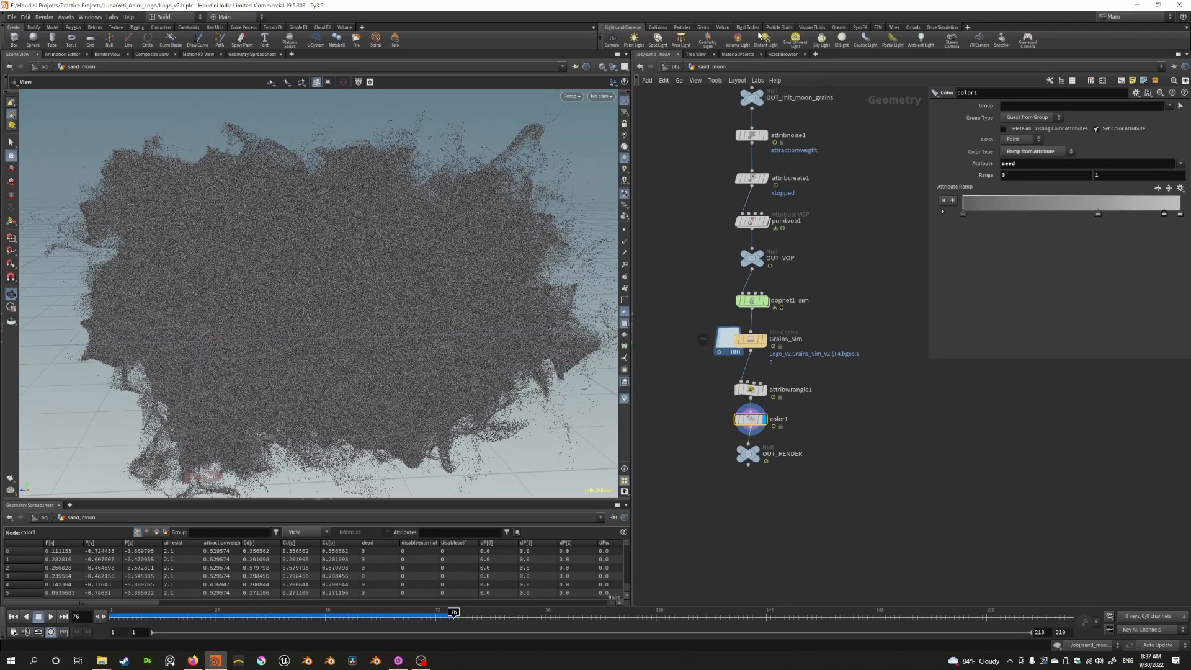
Show the Grains shelf tools, and set the display flag on the OUT_RENDER null of sand_moon
click(706, 28)
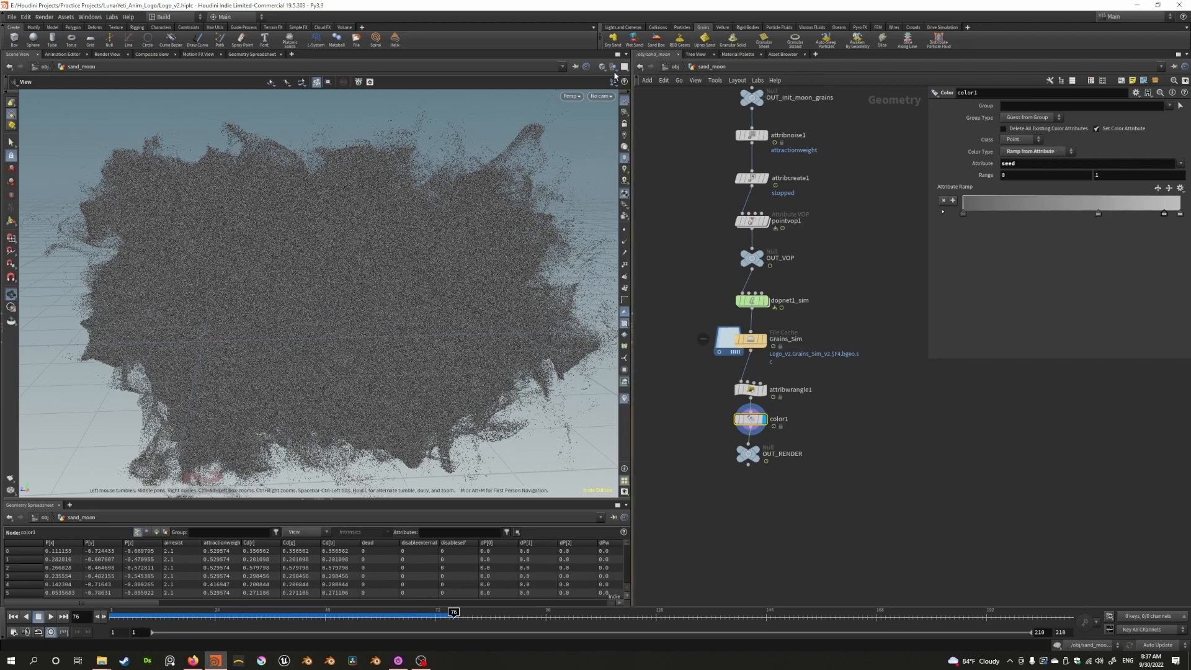
click(749, 390)
click(750, 419)
key(u)
key(i)
click(759, 453)
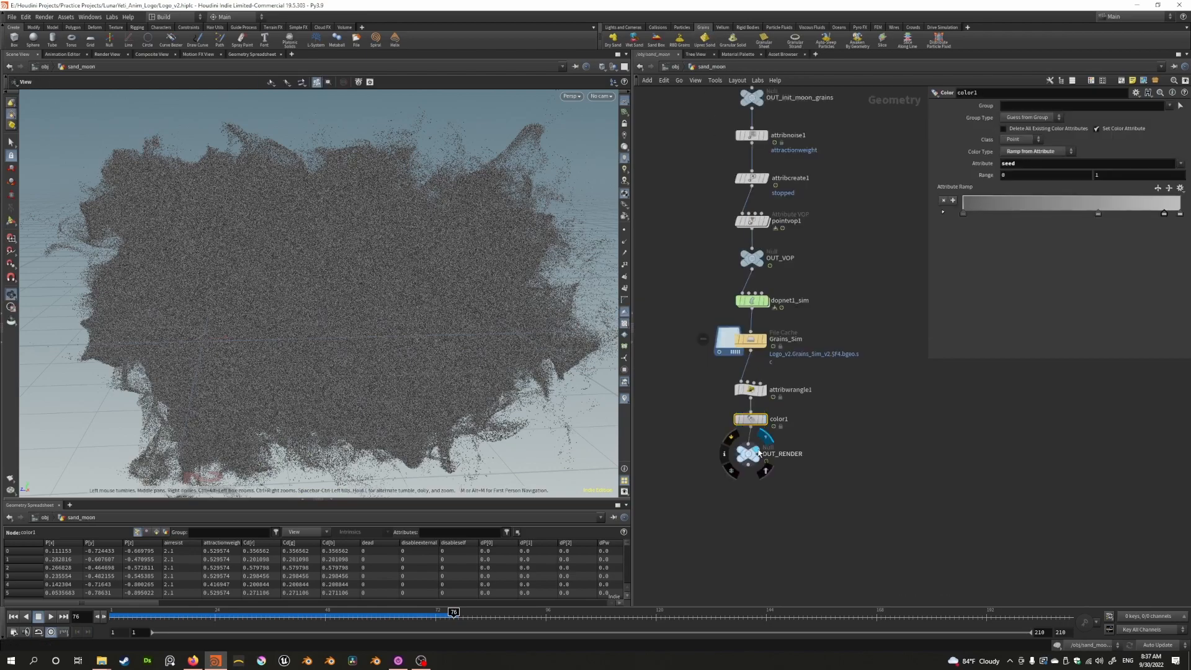
click(749, 453)
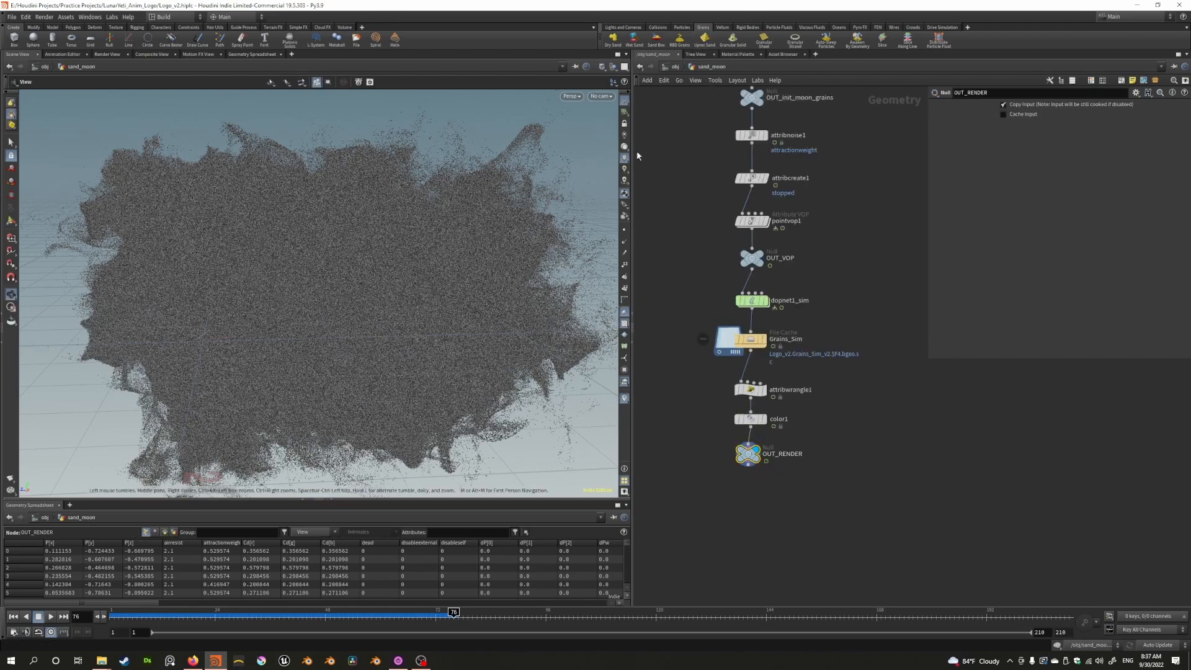
Go to frame 1, return to the object level, hide sand_moon and display ProxyMoon
click(13, 616)
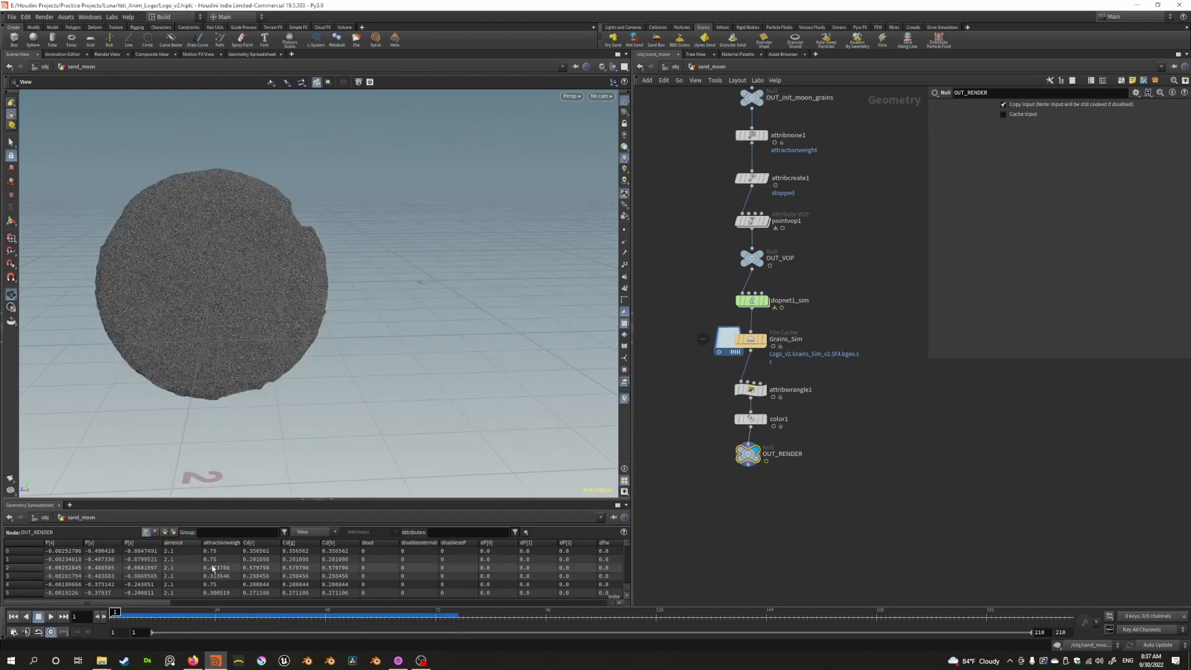
click(674, 67)
click(748, 335)
click(874, 336)
drag(356, 257, 276, 285)
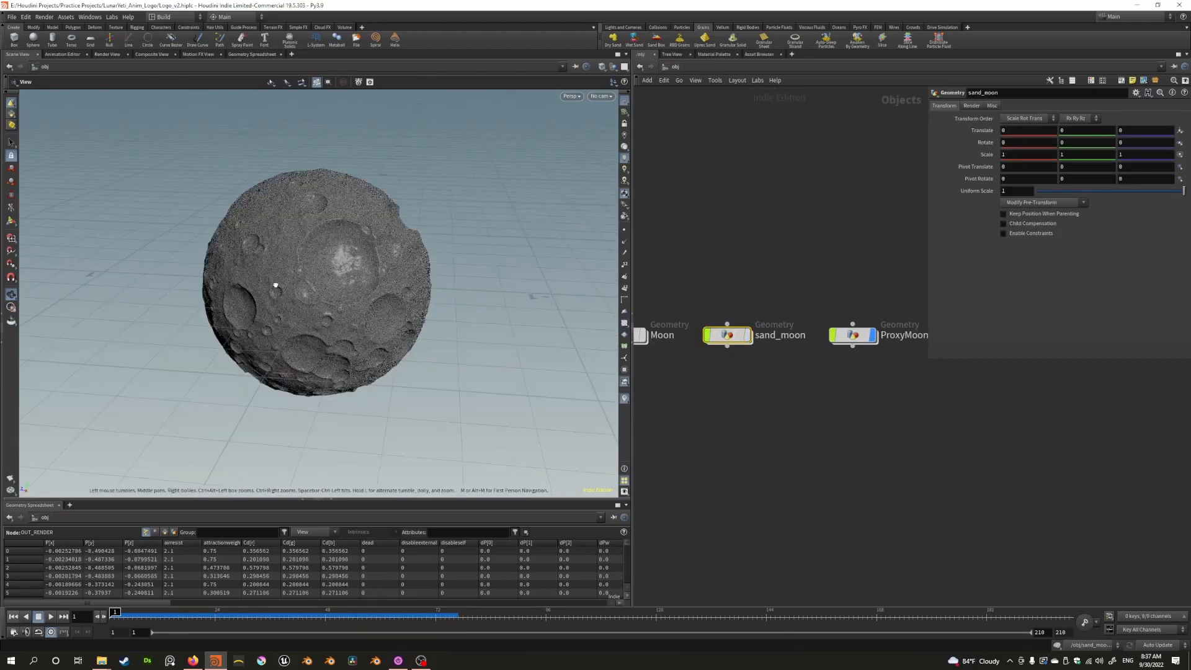
Compare sand_moon and ProxyMoon up close by alternating their visibility, ending with only ProxyMoon displayed
click(749, 336)
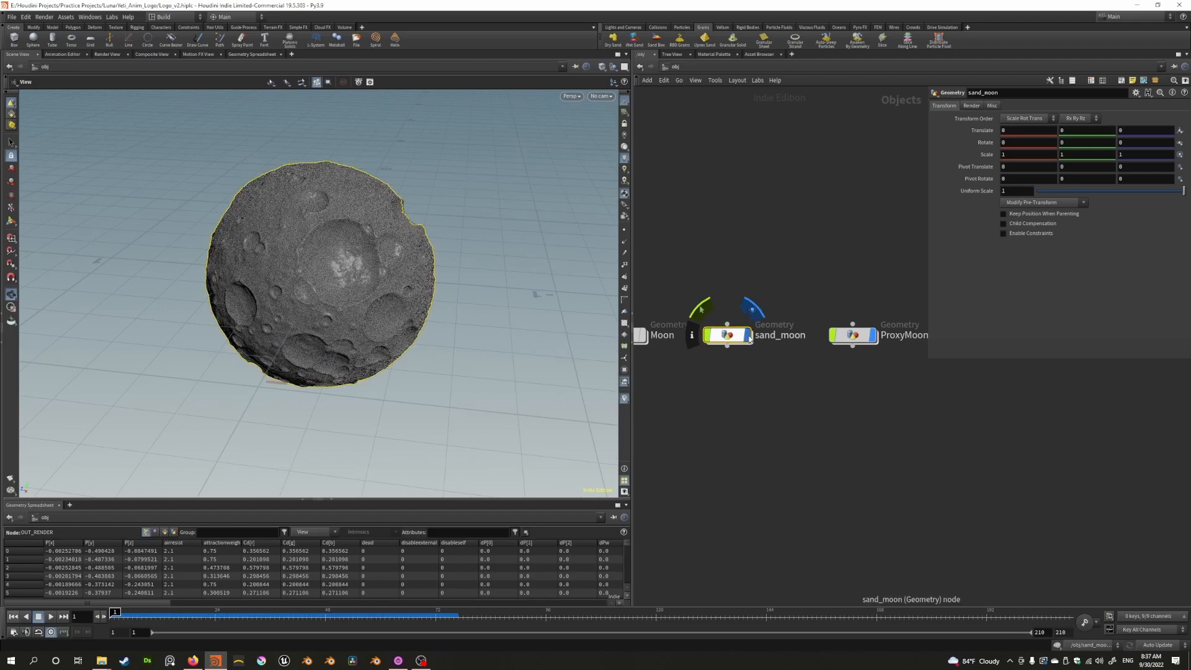
scroll(334, 317, up, 10)
scroll(340, 310, up, 3)
click(873, 335)
click(749, 336)
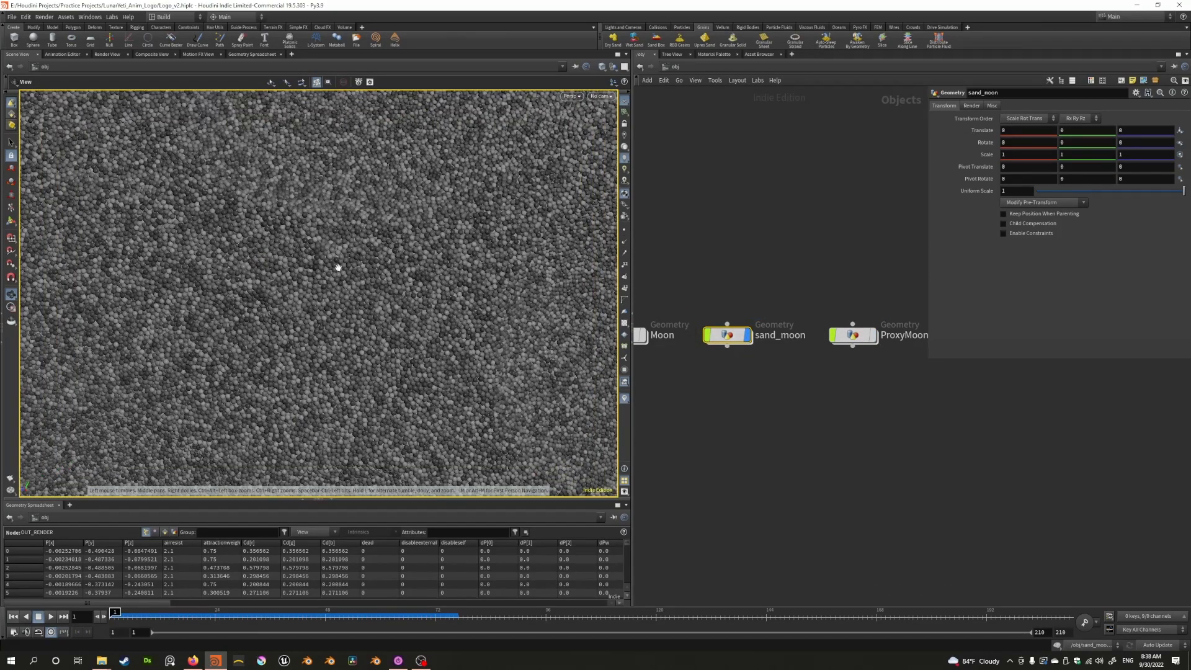
click(749, 335)
click(873, 335)
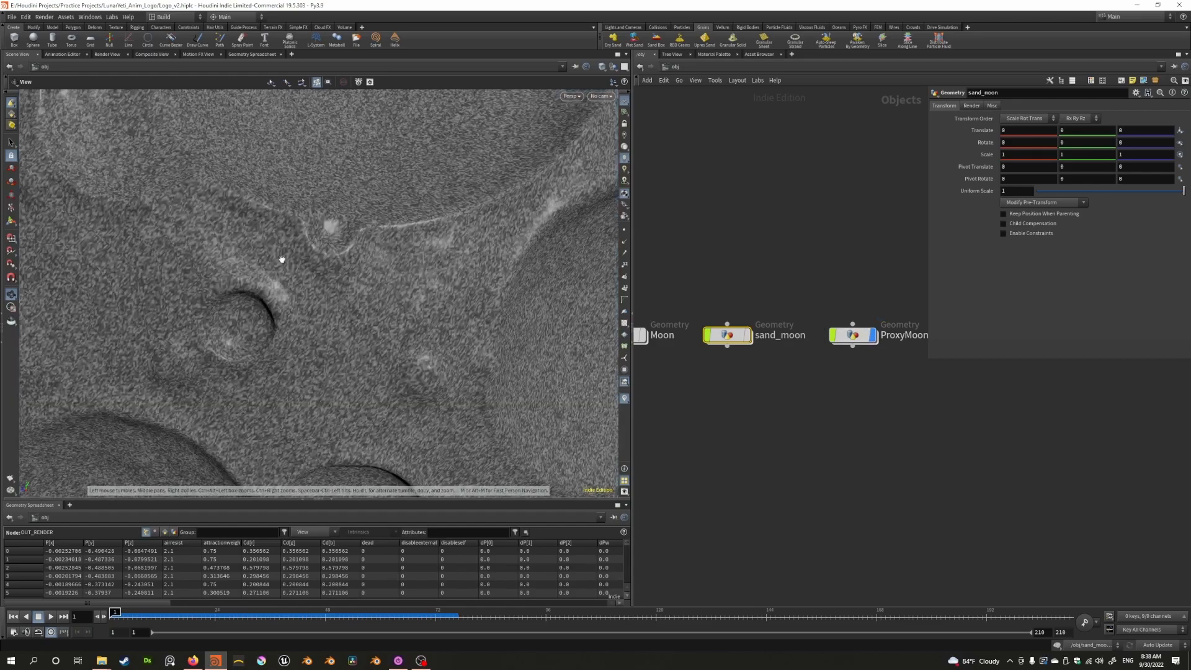
Examine the ProxyMoon surface and enter its geometry network to view the node chain
mouse_move(282, 259)
mouse_down()
mouse_move(385, 271)
mouse_move(299, 262)
mouse_up()
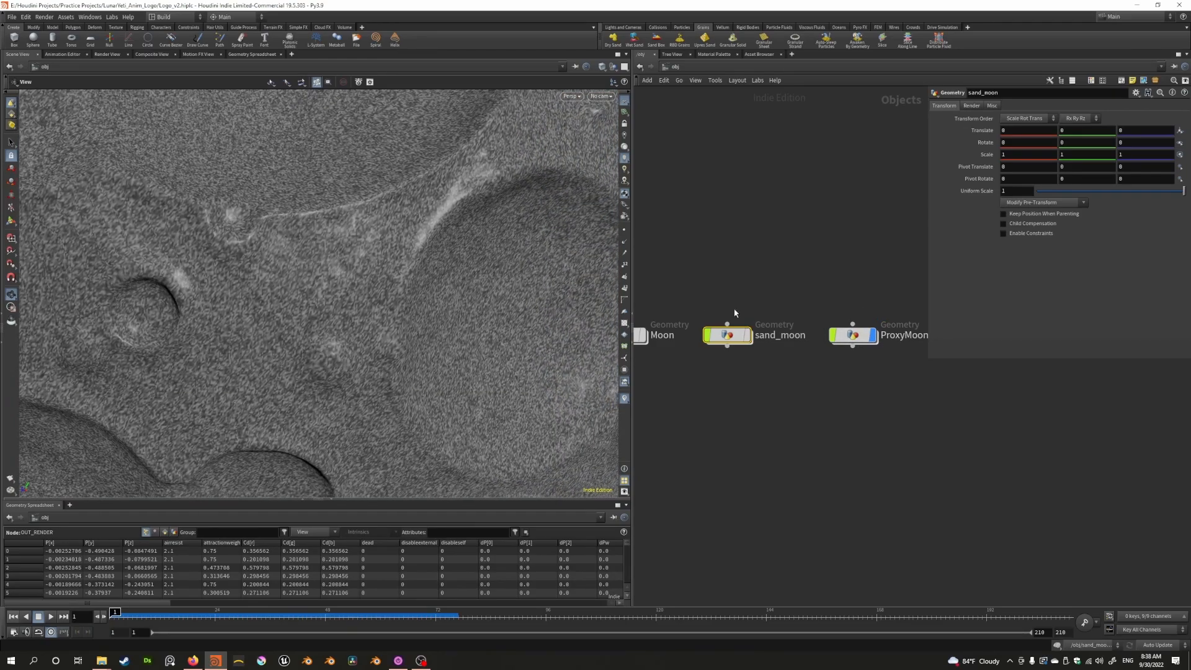
double_click(855, 336)
scroll(767, 296, down, 3)
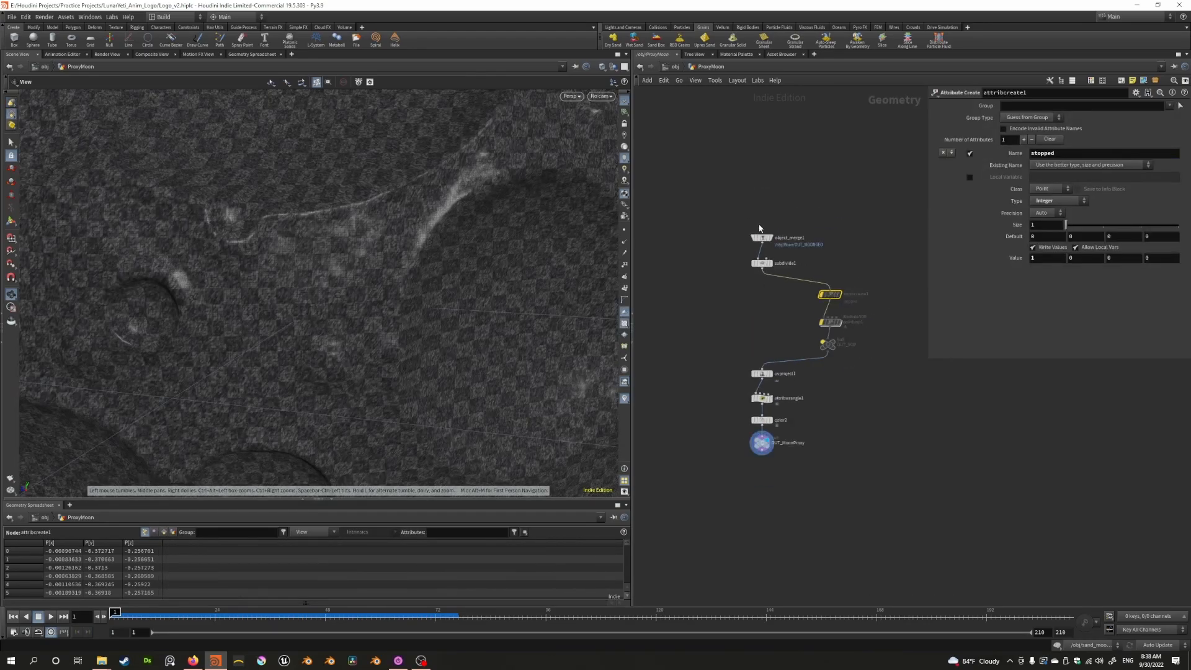
Show the object_merge1 source, set the display flag on subdivide1 and inspect the subdivided mesh up close
click(761, 237)
click(771, 237)
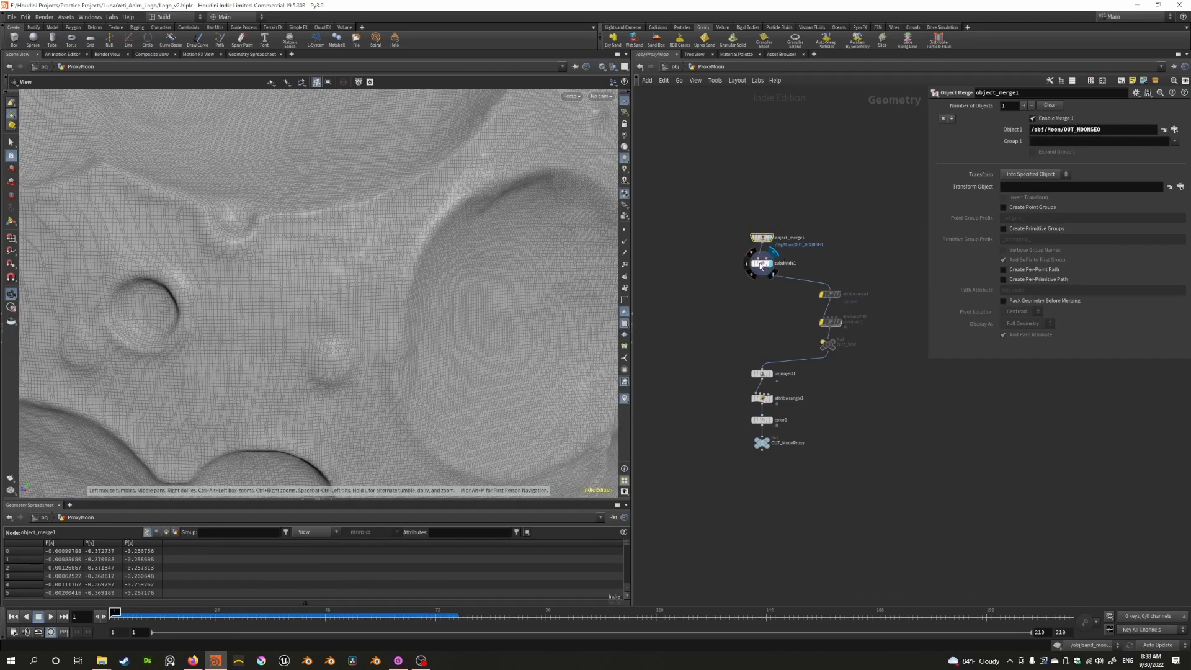
click(762, 267)
click(761, 263)
scroll(351, 285, up, 4)
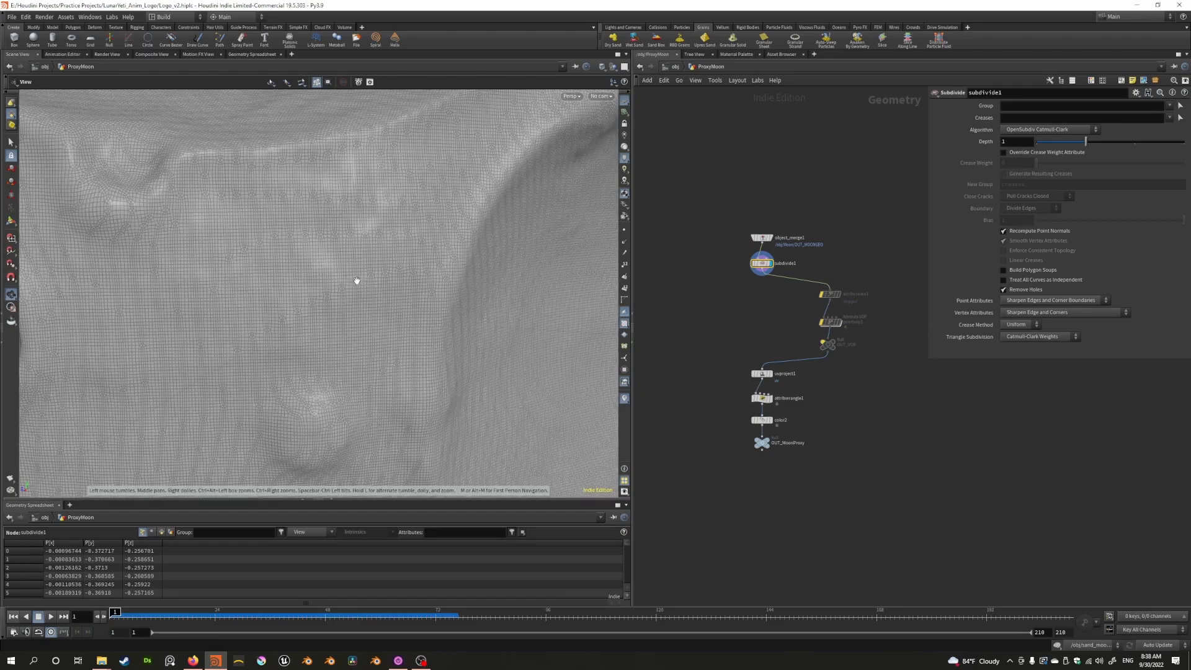
scroll(408, 289, down, 3)
scroll(774, 302, up, 3)
Select the three bypassed nodes attribcreate1, the Attribute VOP and OUT_VOP to point them out
drag(795, 285, 873, 345)
drag(810, 294, 905, 388)
drag(807, 284, 883, 372)
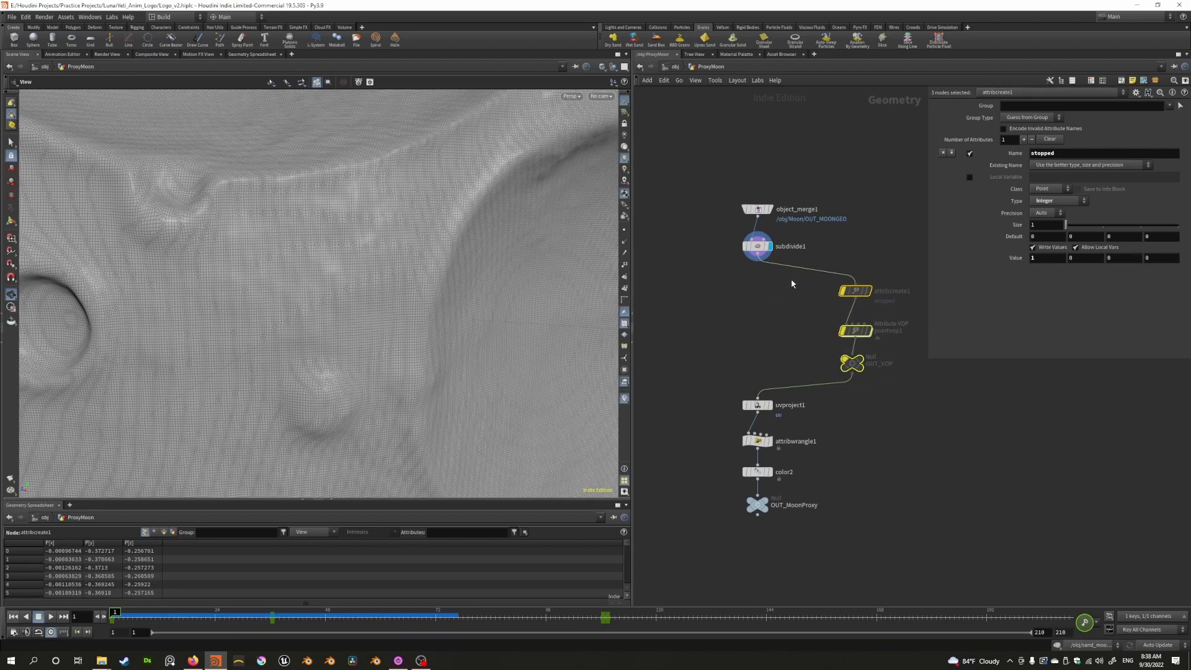
drag(810, 274, 884, 376)
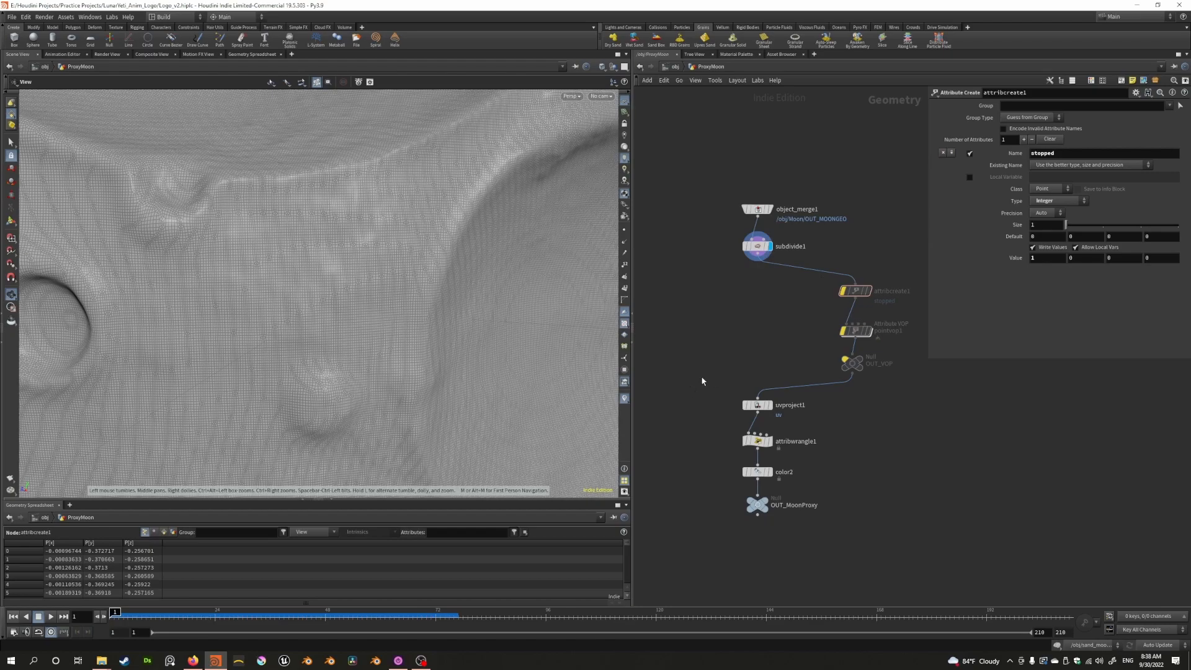
Display uvproject1 and examine its projected UV checker pattern across the moon and up close
click(757, 407)
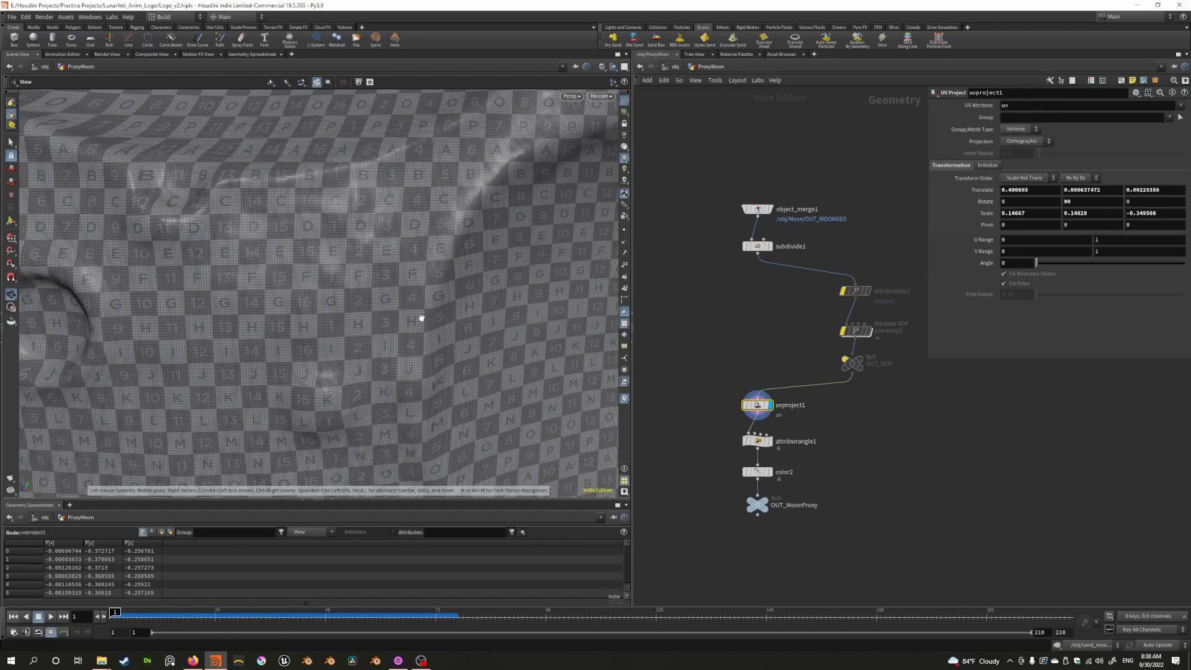
scroll(380, 302, down, 10)
scroll(380, 298, down, 1)
drag(333, 266, 483, 305)
scroll(439, 284, up, 12)
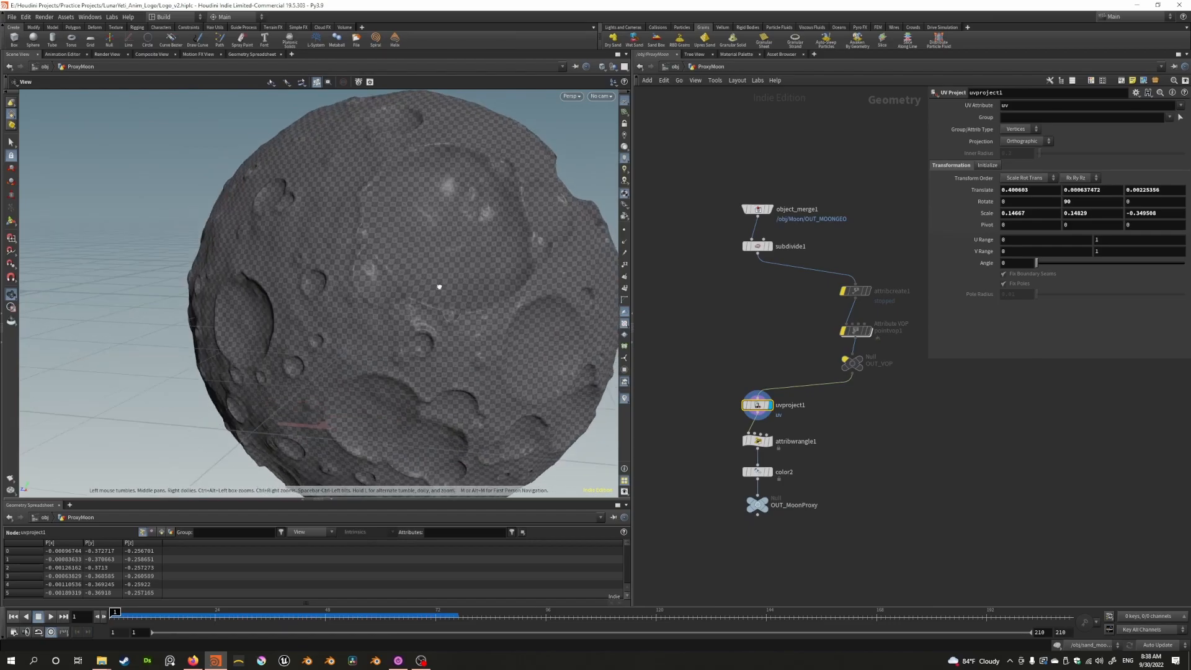
scroll(392, 268, up, 3)
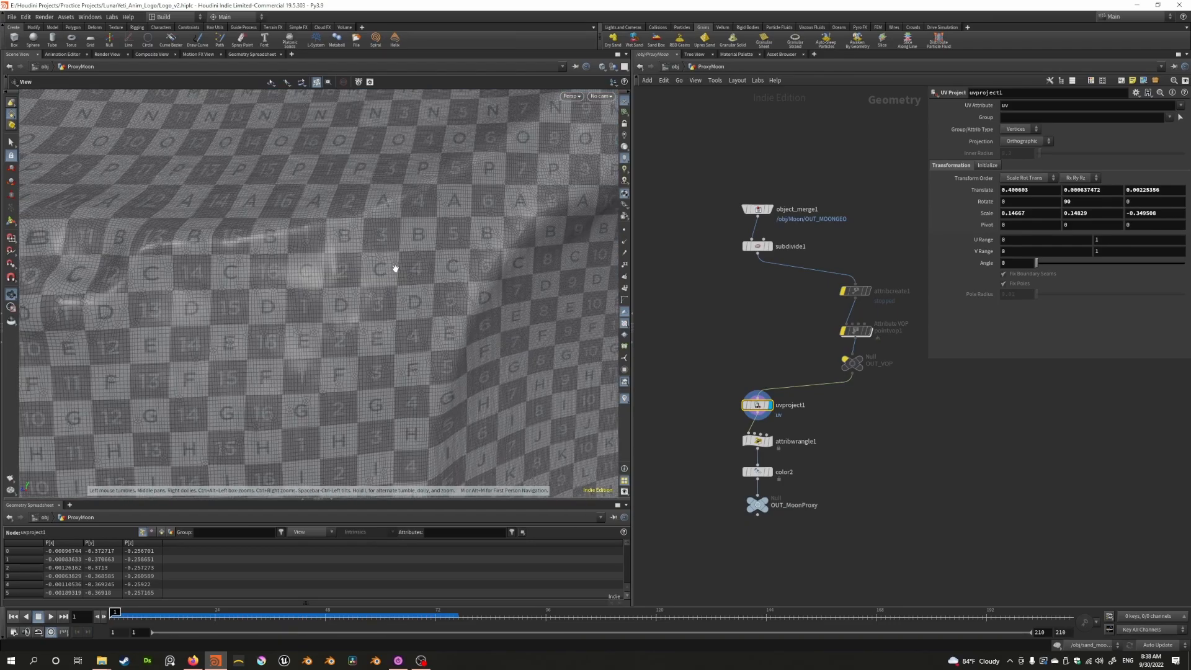
scroll(462, 249, down, 4)
drag(497, 240, 322, 242)
scroll(230, 275, down, 5)
scroll(322, 242, up, 5)
Show attribwrangle1's seed expression, and display color2 to inspect its seed-based ramp coloring
click(763, 441)
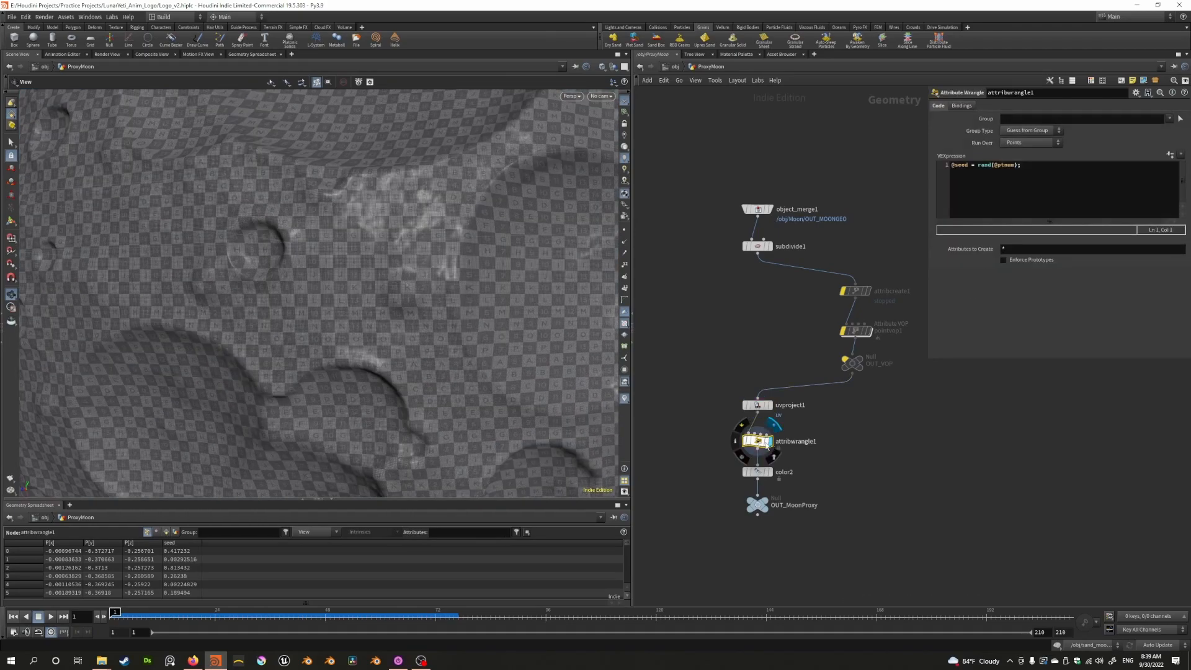
click(1027, 169)
drag(1027, 168, 938, 171)
click(967, 167)
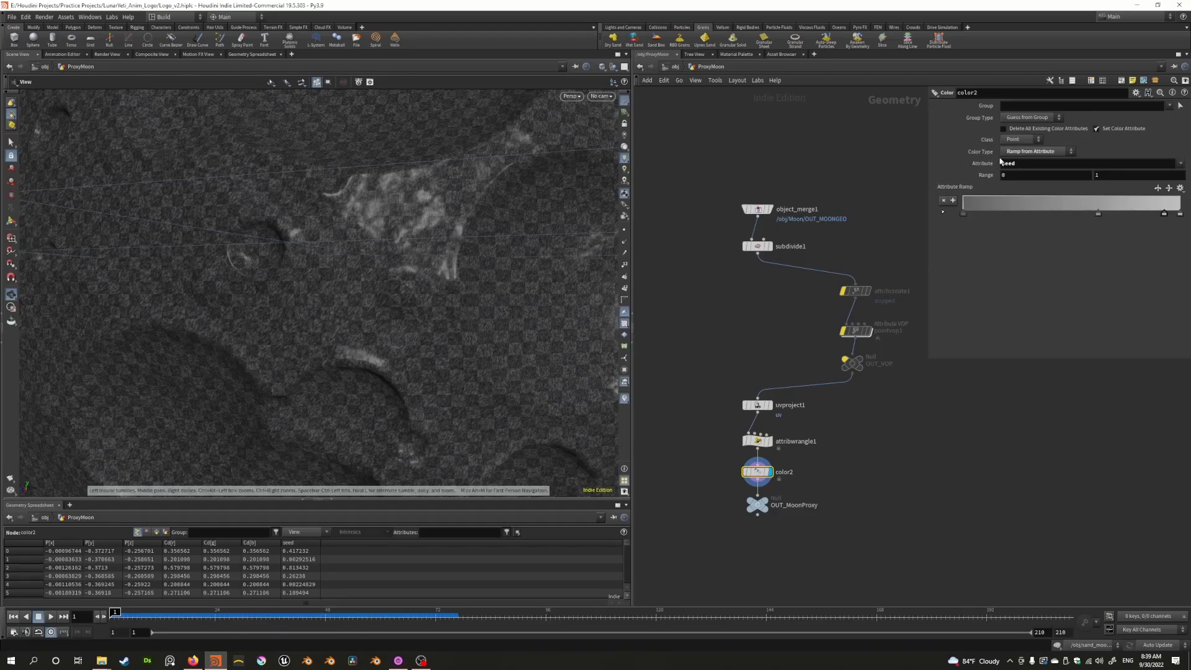
scroll(426, 241, up, 5)
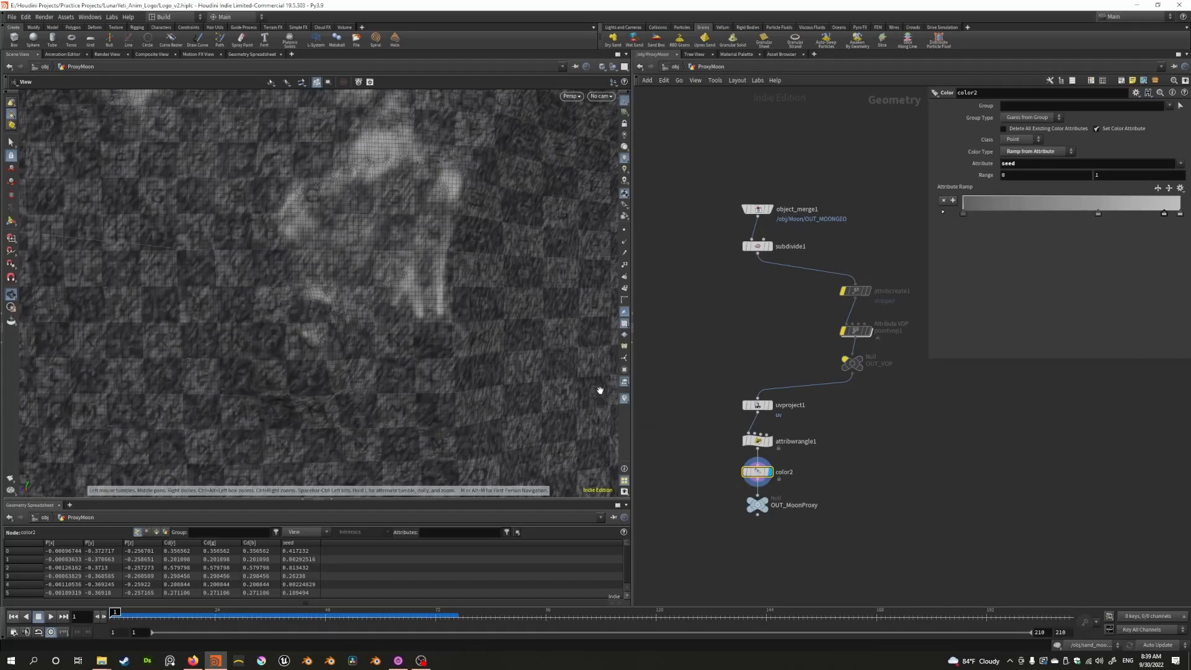
Turn off the UV checker display in the viewport and set the display flag on the OUT_MoonProxy null
click(625, 329)
click(769, 514)
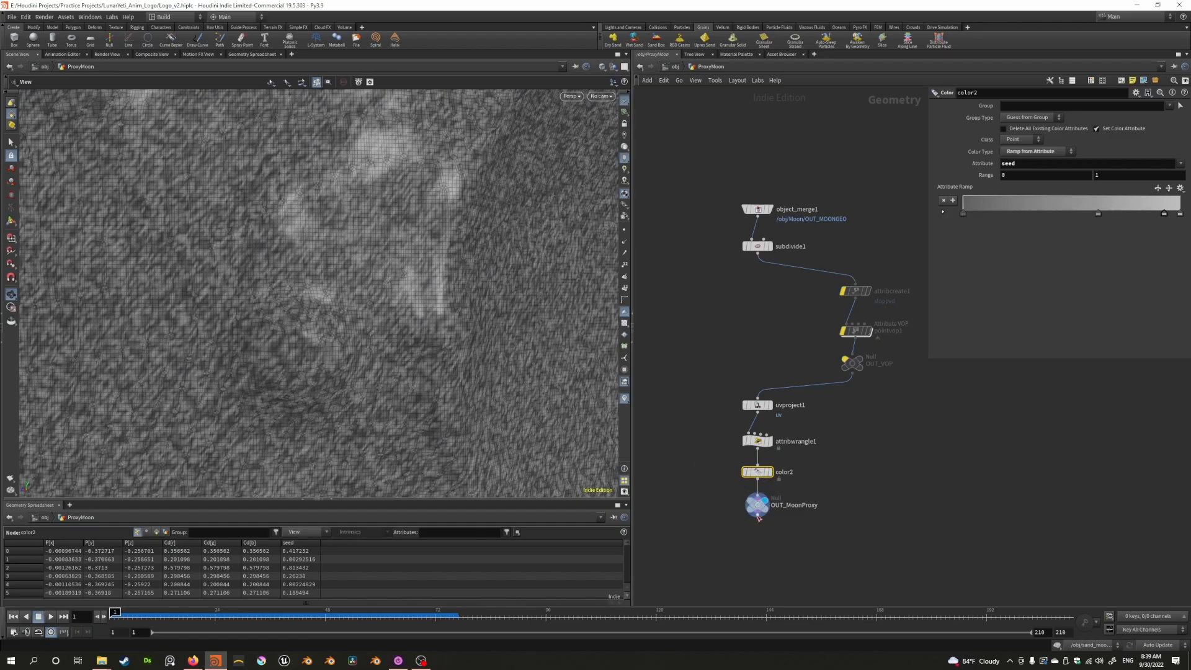
scroll(374, 319, down, 10)
scroll(410, 333, down, 3)
Switch to the Solaris desktop layout and open the stage network
click(176, 17)
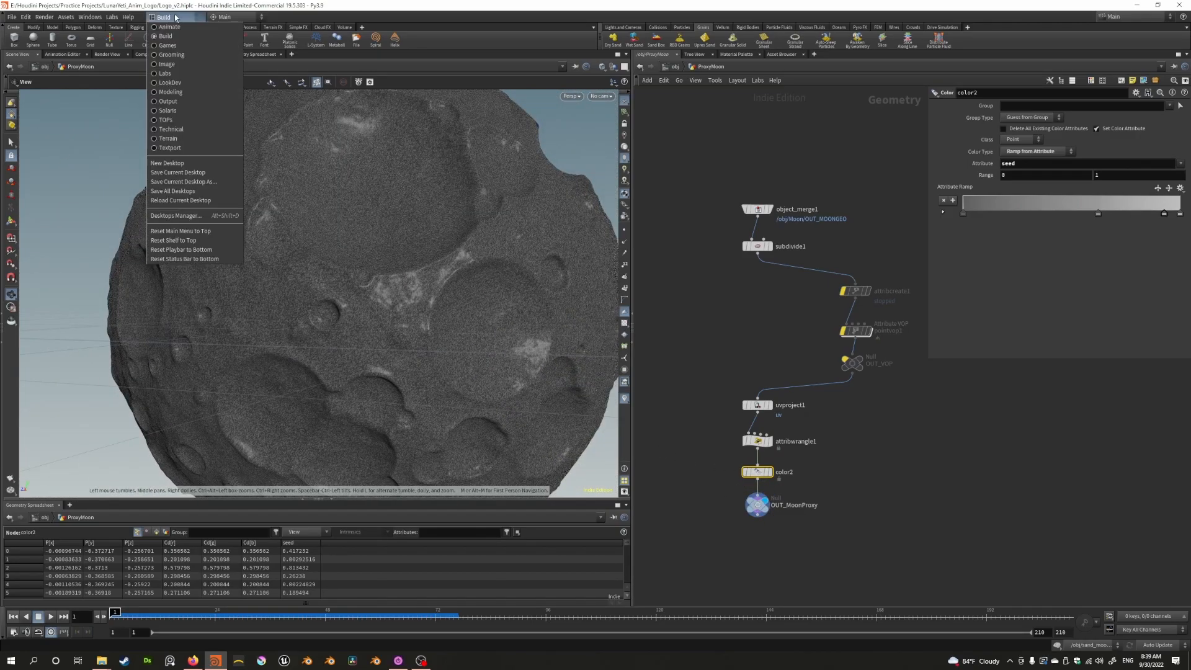
click(173, 114)
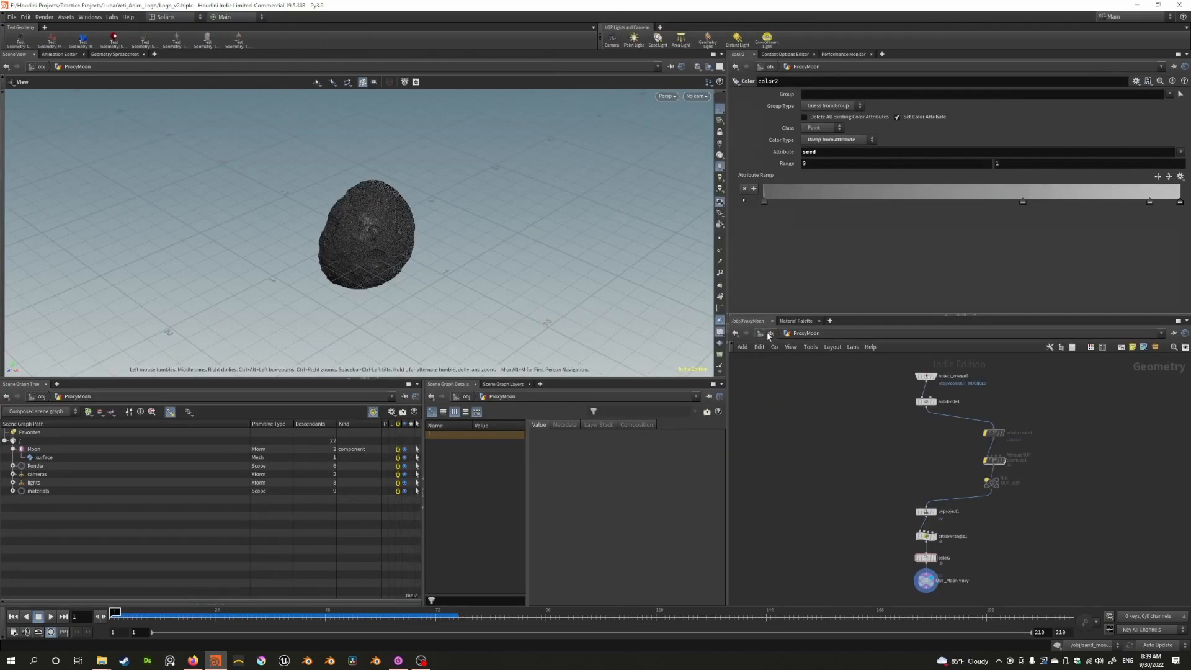
click(762, 333)
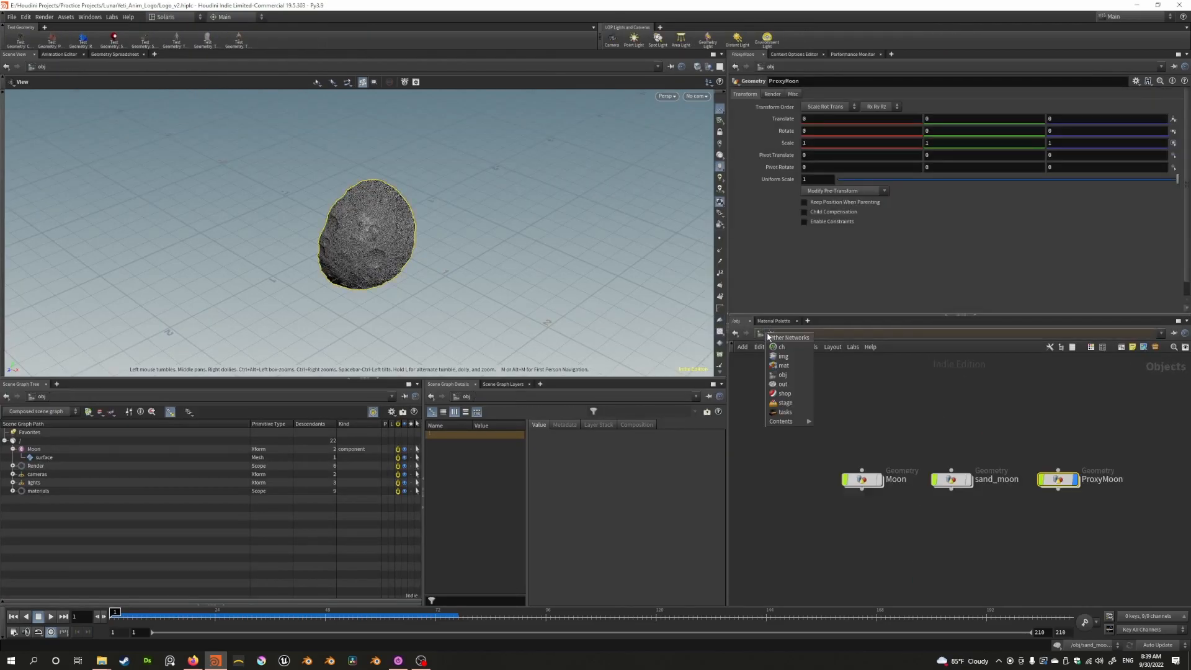
click(783, 404)
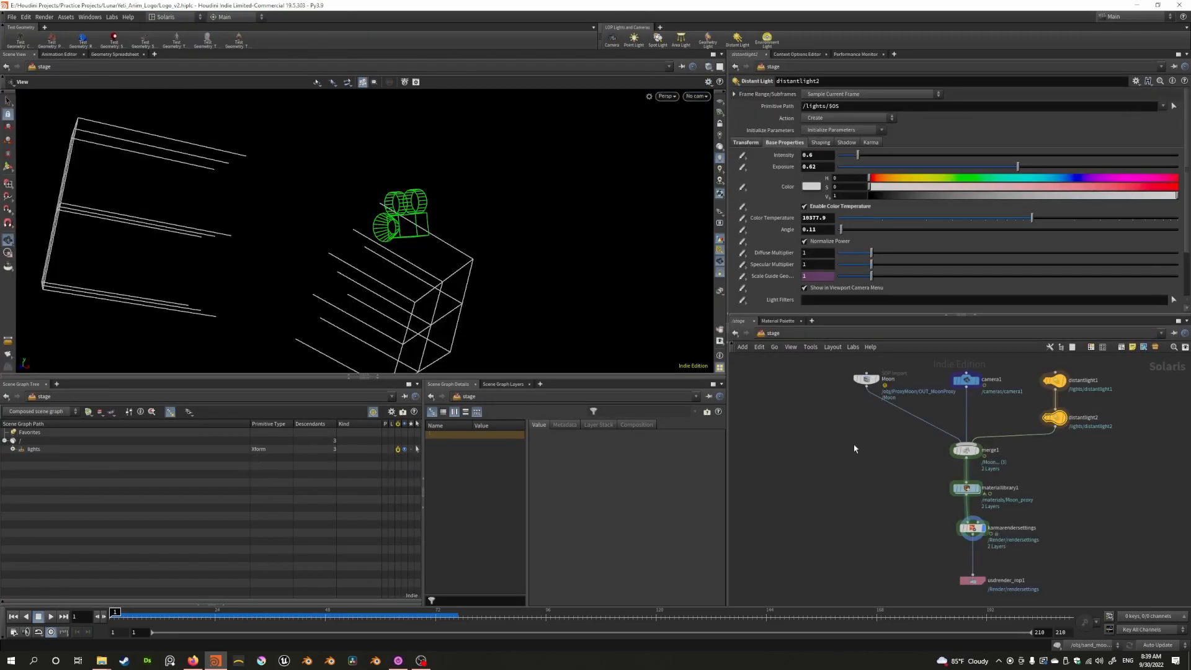
Review the Moon import, camera1 and distantlight2 nodes feeding the merge in the stage network
scroll(825, 453, up, 4)
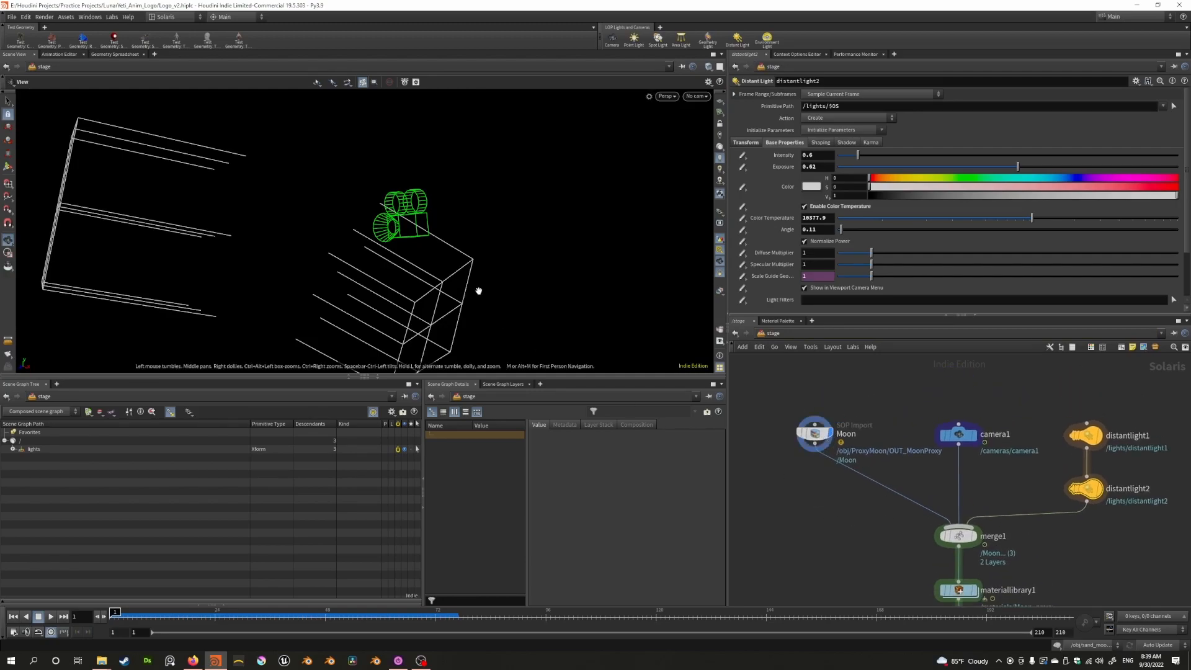
middle_drag(876, 496, 814, 468)
click(897, 407)
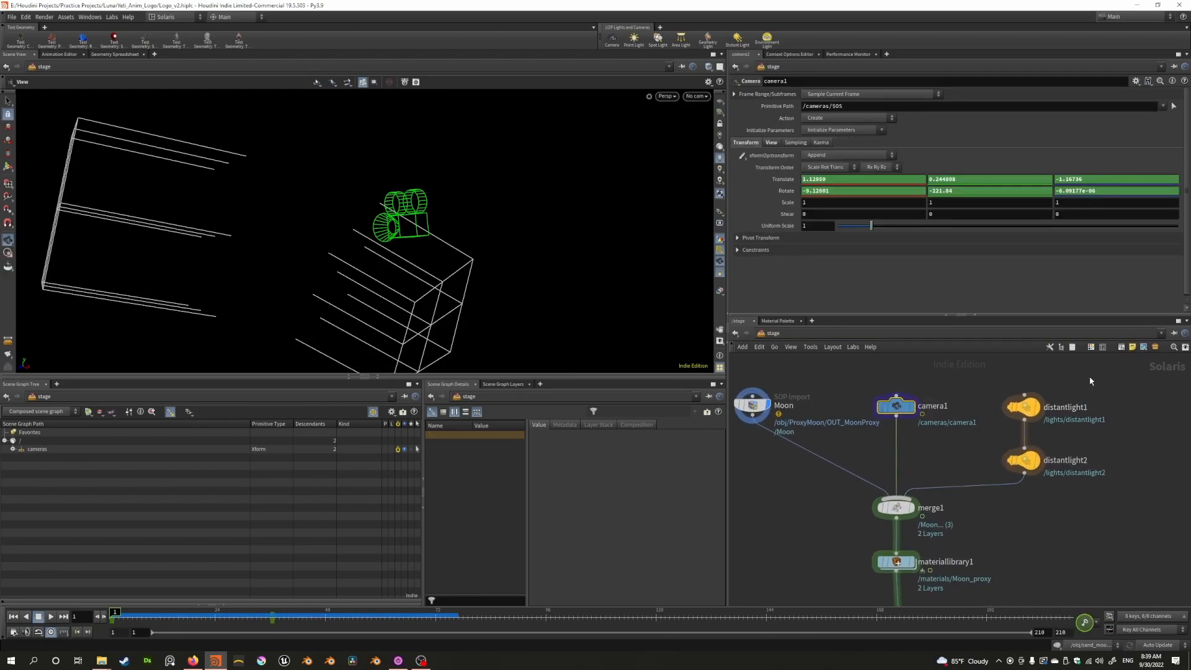
click(1022, 461)
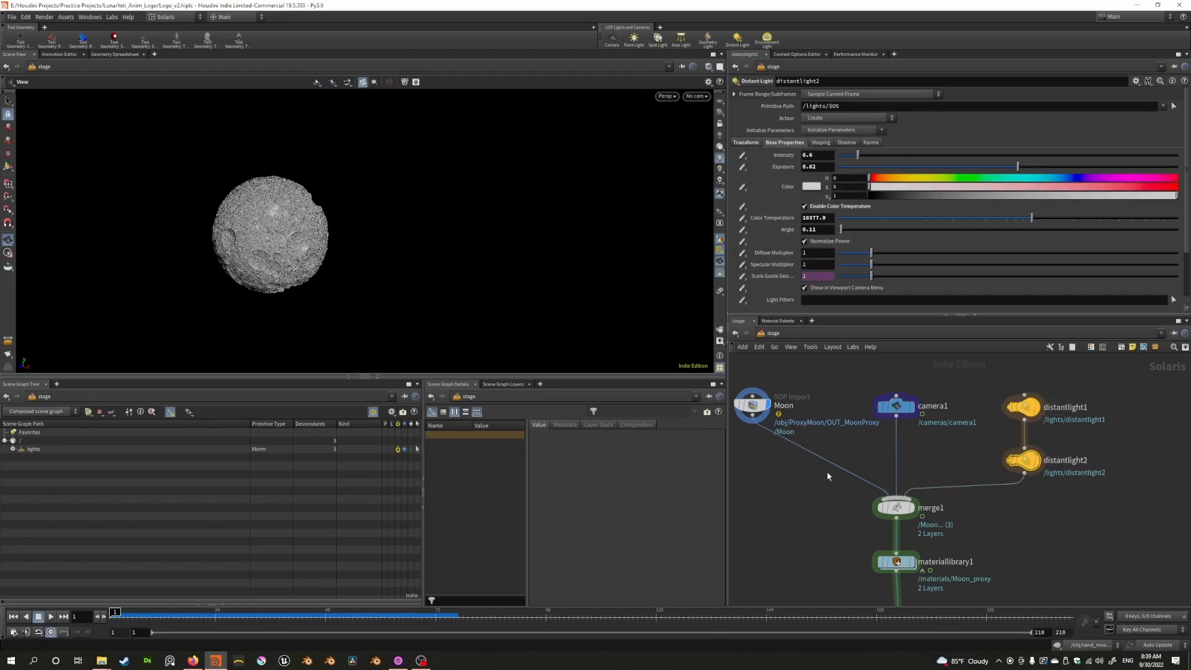
Display merge1 and examine the lit moon with its camera and distant lights from several angles
mouse_move(160, 279)
mouse_down()
mouse_move(177, 259)
mouse_move(386, 266)
mouse_move(314, 266)
mouse_move(260, 243)
mouse_up()
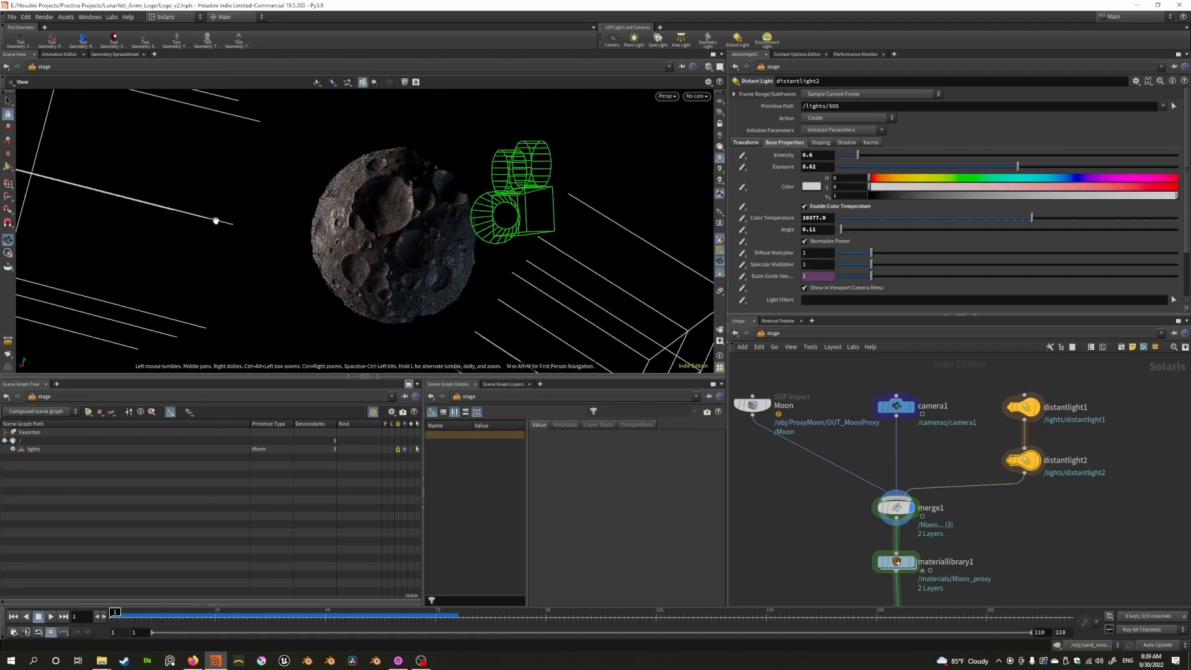
drag(377, 245, 412, 281)
scroll(287, 213, up, 5)
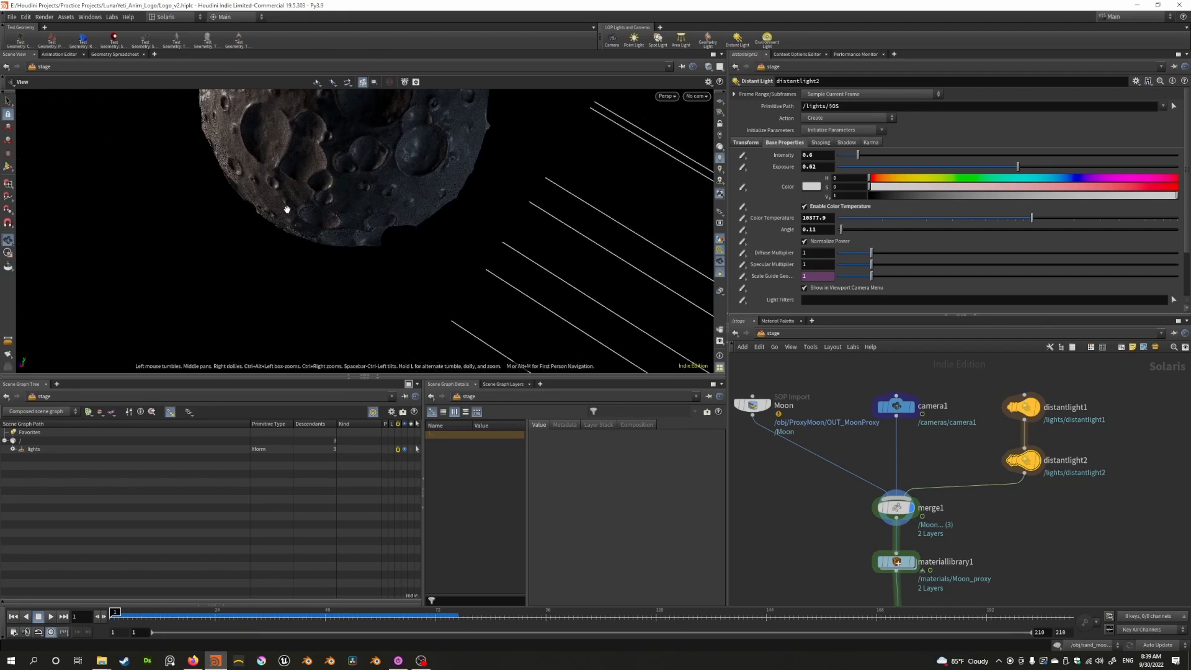
middle_drag(288, 213, 288, 366)
middle_drag(443, 260, 415, 199)
drag(290, 242, 314, 230)
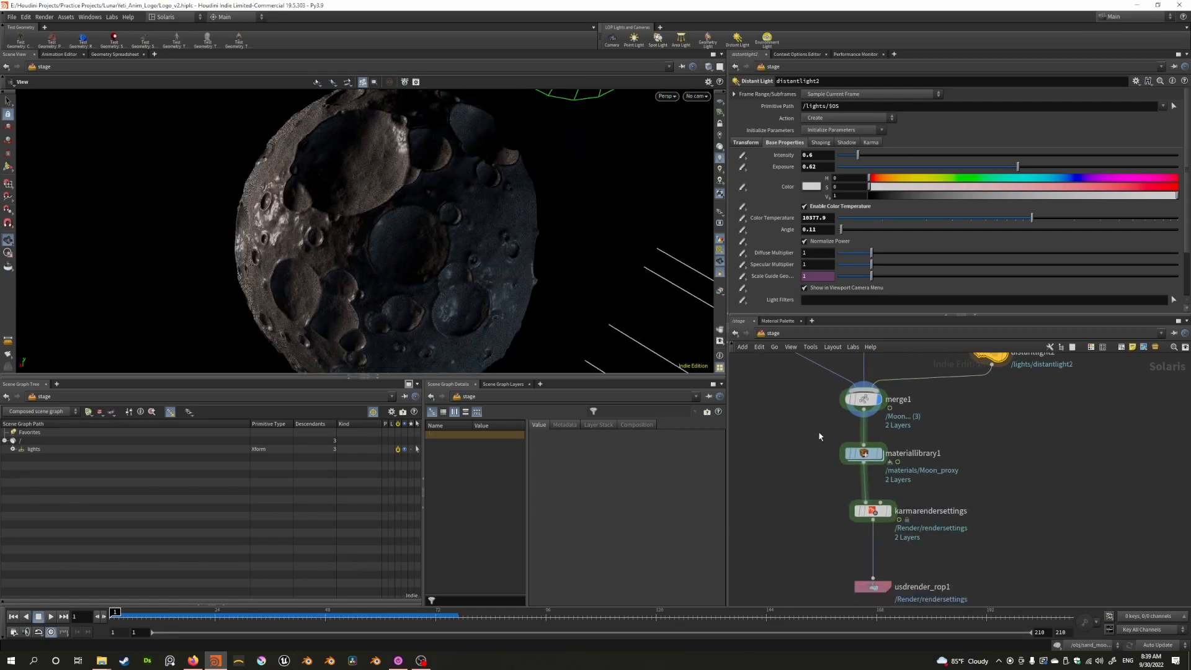
Enter materiallibrary1 and review the Moon_proxy shader's surface, bump and normals, and displacement settings
double_click(859, 458)
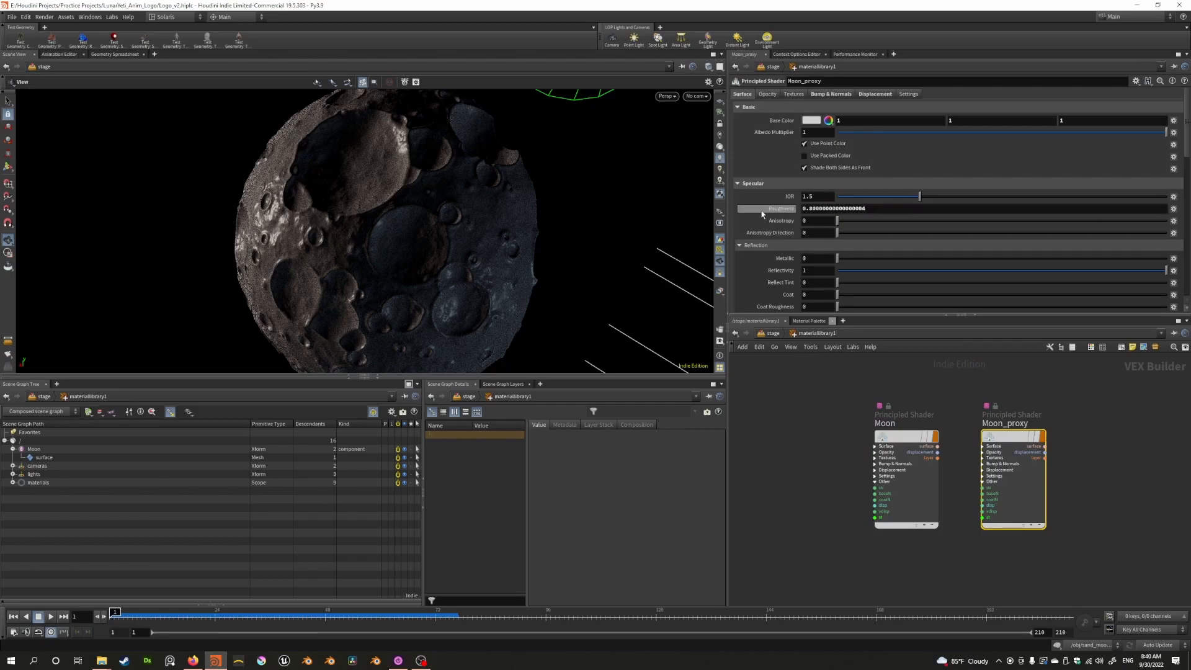
scroll(765, 251, down, 2)
scroll(765, 251, up, 3)
click(831, 93)
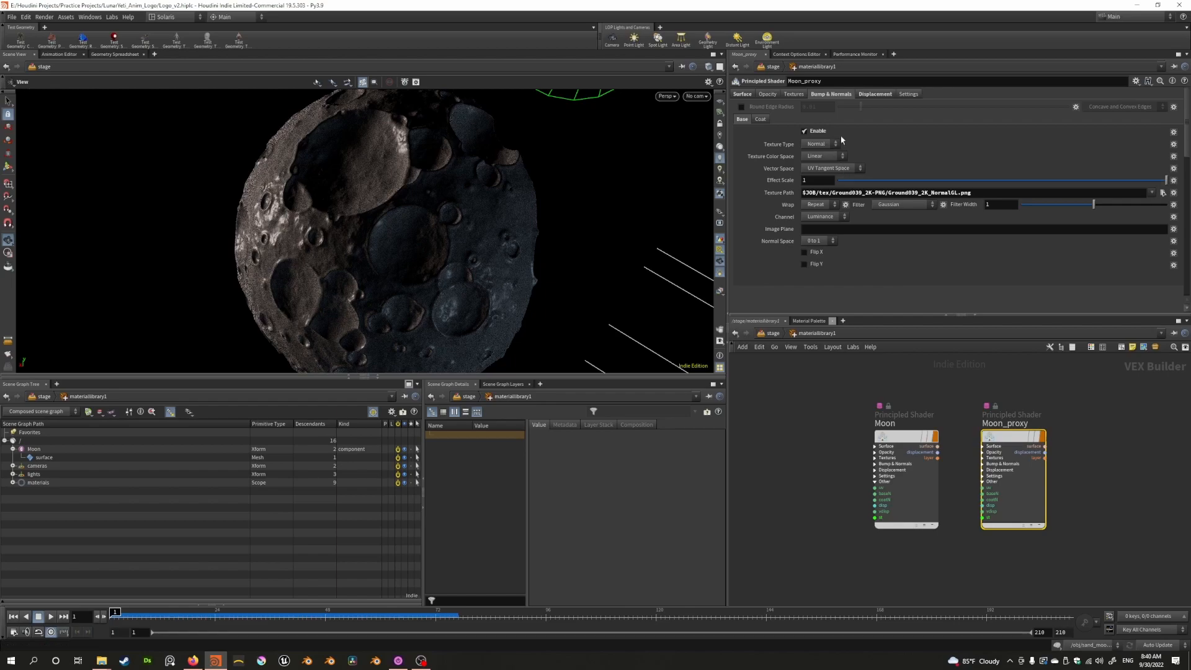
click(867, 95)
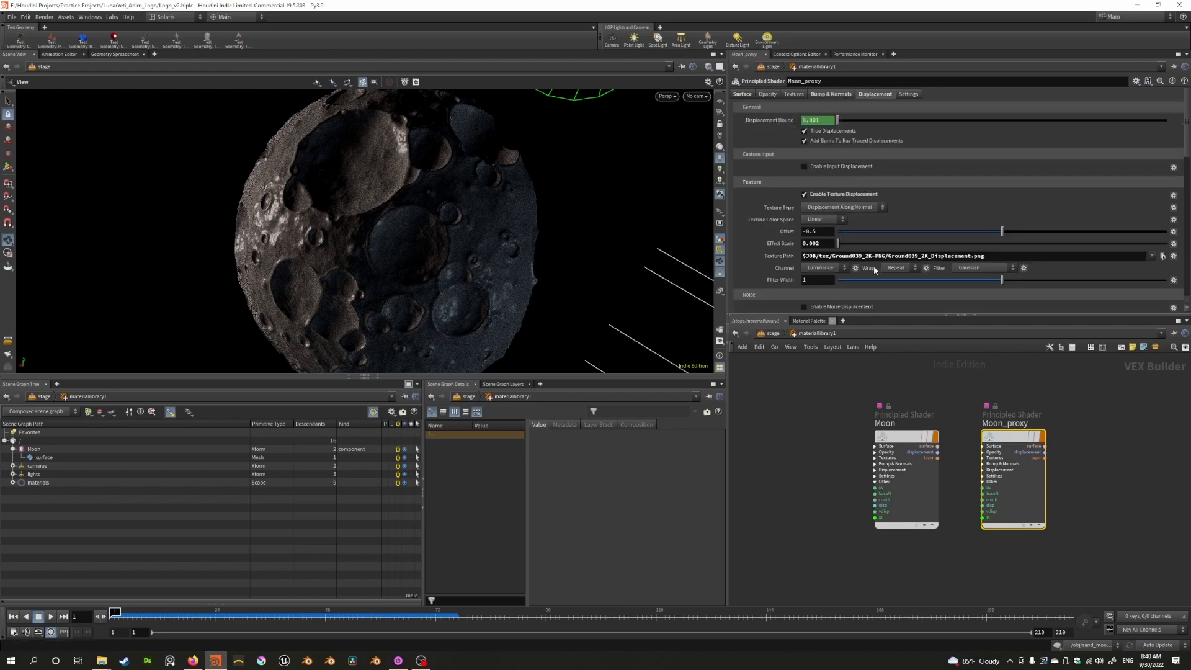
Switch the viewport renderer to Karma and return to the stage network, displaying karmarendersettings
drag(539, 277, 596, 235)
click(665, 96)
click(682, 142)
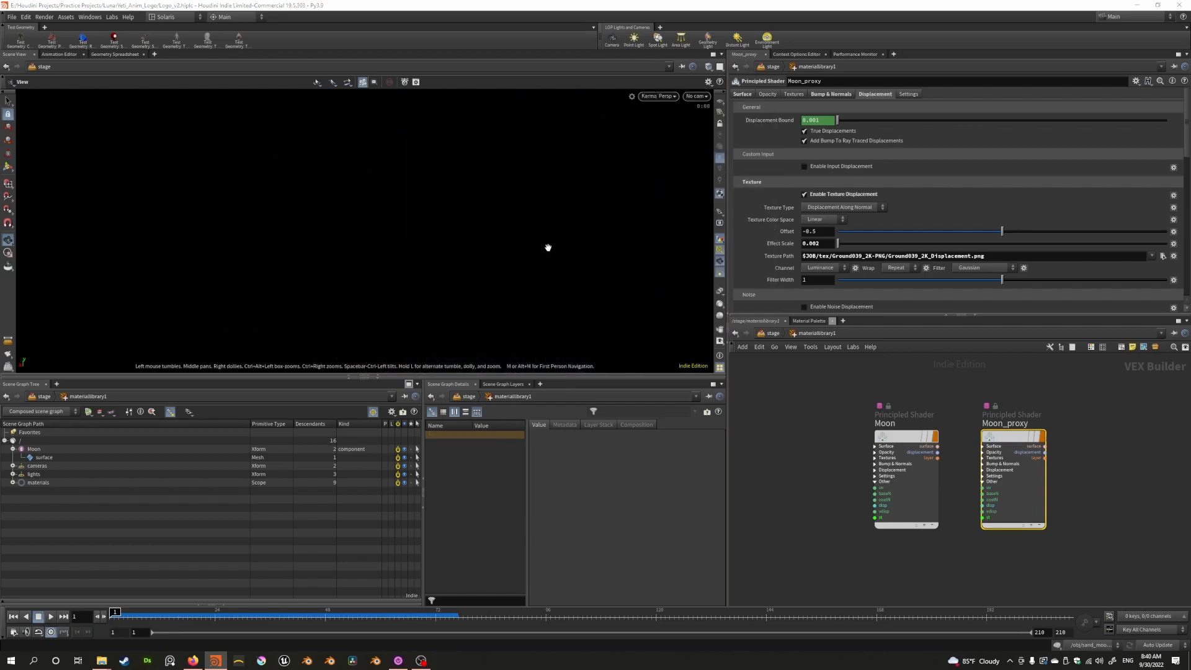
key(u)
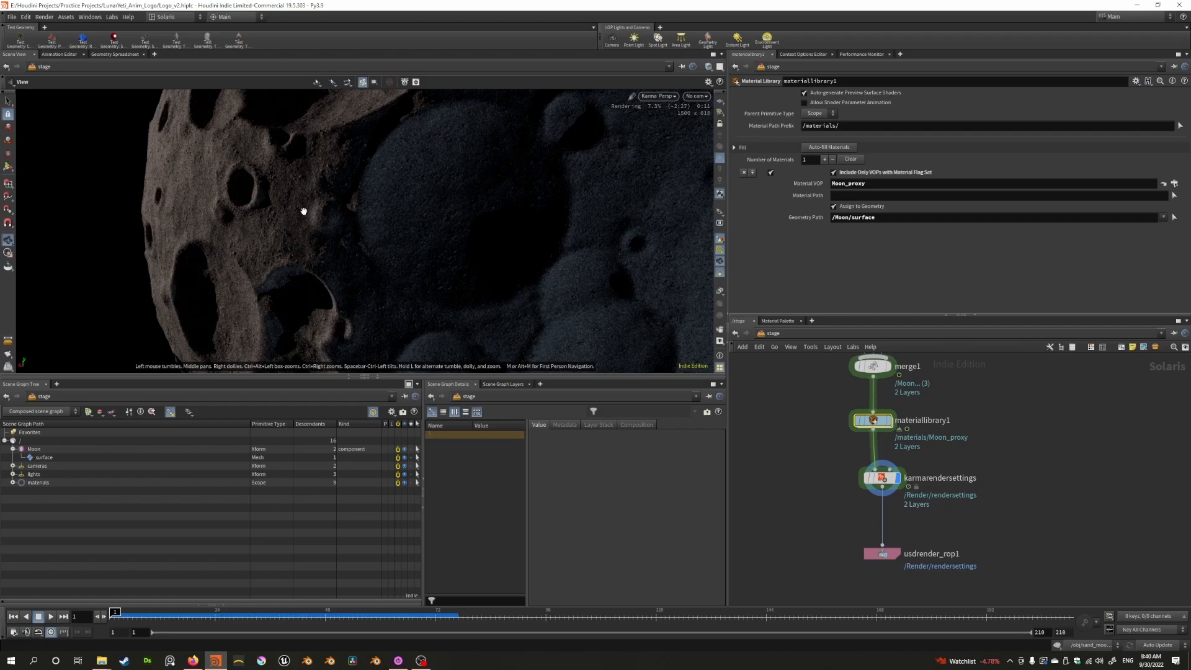
Examine the Karma-rendered moon surface and craters from different angles and distances
drag(382, 262, 270, 204)
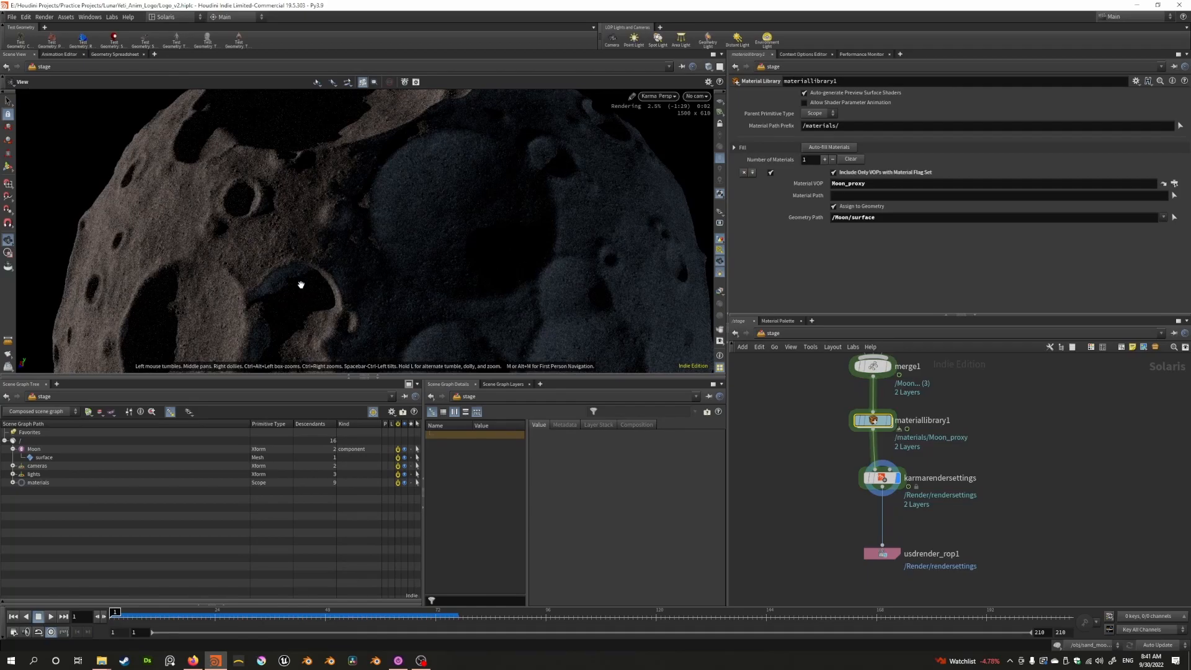
right_drag(301, 284, 312, 271)
drag(311, 271, 327, 300)
right_drag(327, 300, 324, 282)
drag(324, 282, 420, 251)
drag(267, 251, 380, 229)
Show the parameters of karmarendersettings and the transform settings of camera1
click(881, 478)
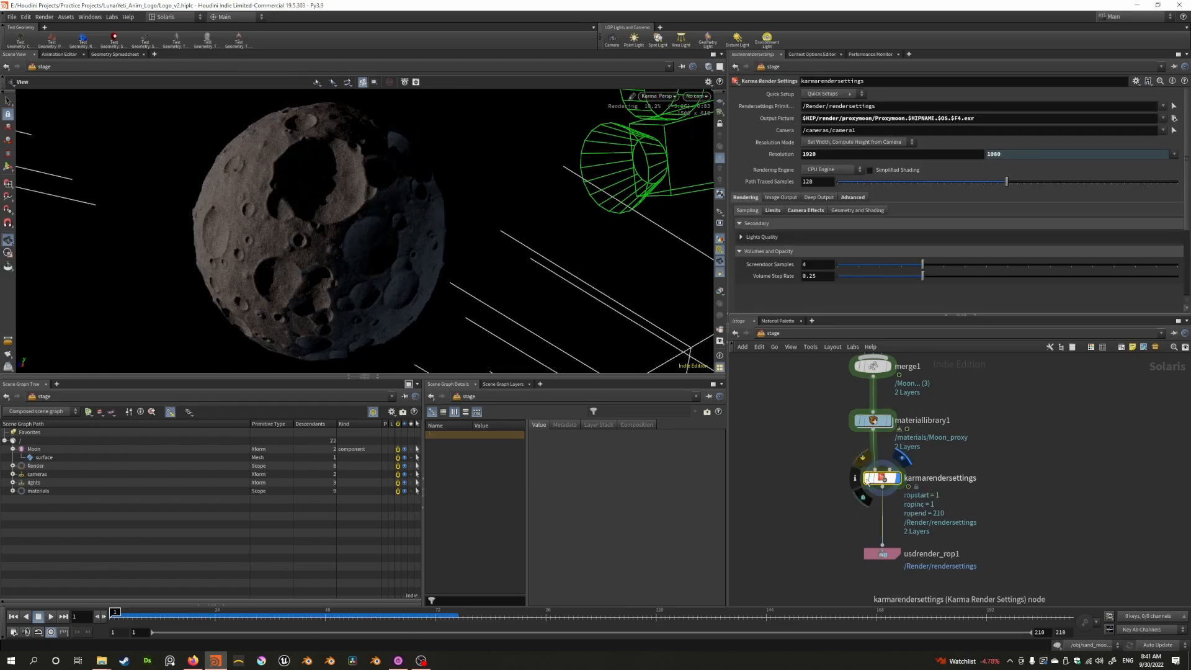
middle_drag(797, 420, 800, 463)
middle_drag(759, 351, 790, 515)
click(757, 418)
click(869, 414)
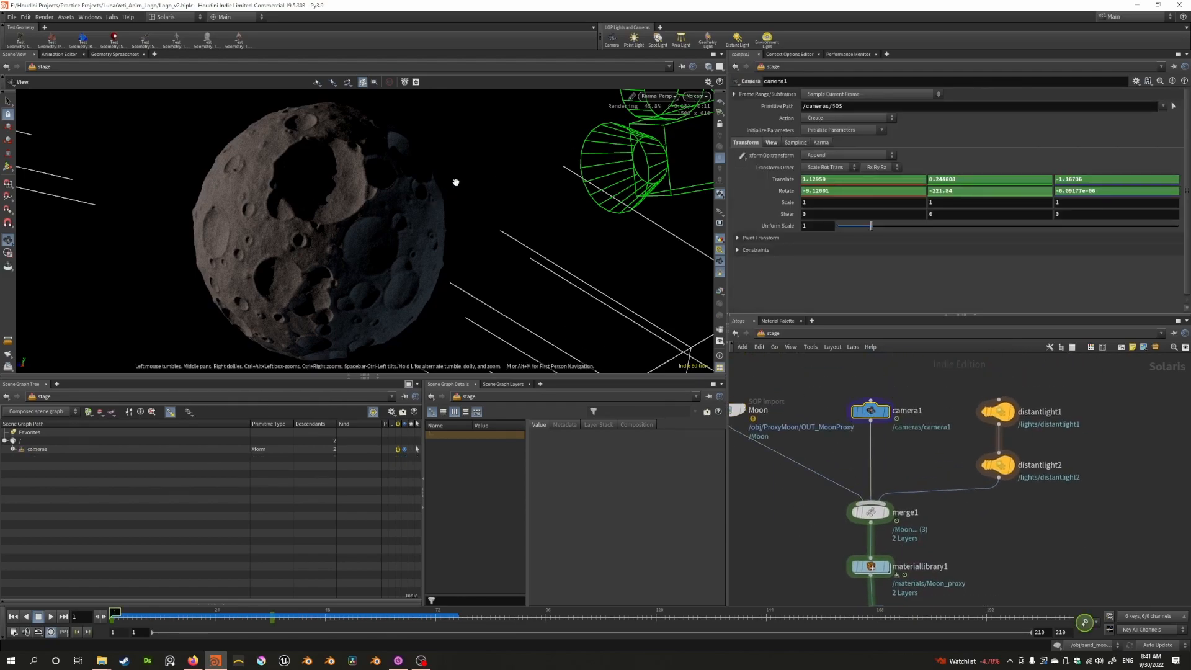
Inspect the rendered moon around the camera and show the Moon SOP Import node's source path
scroll(376, 221, up, 10)
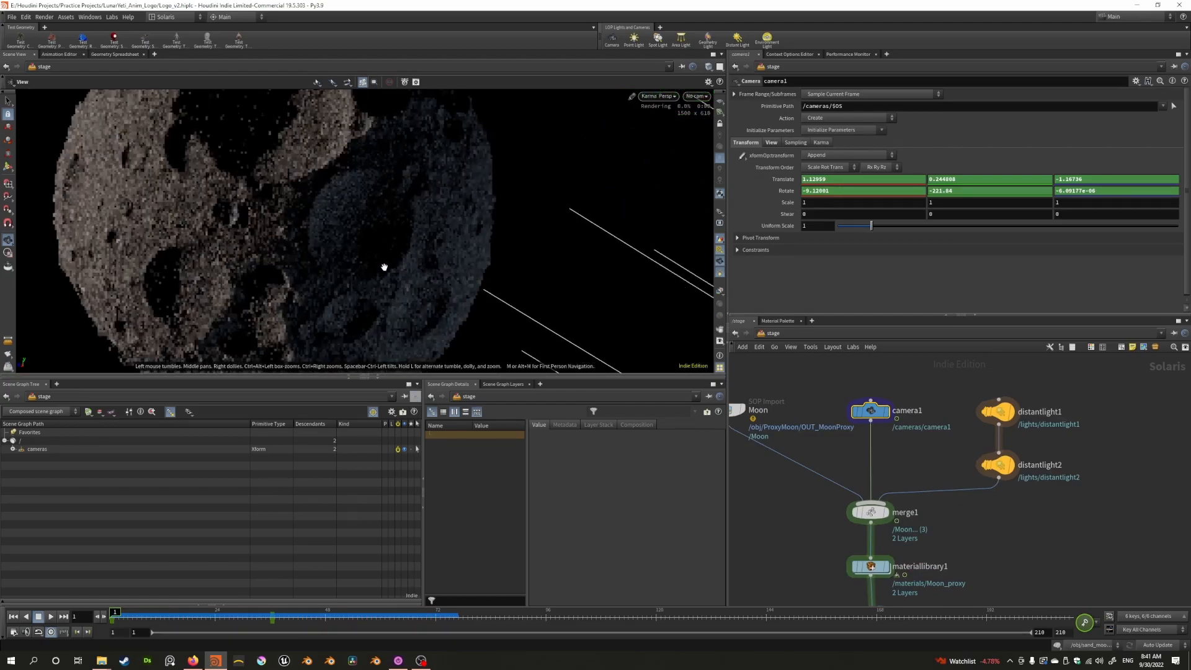
scroll(455, 285, down, 8)
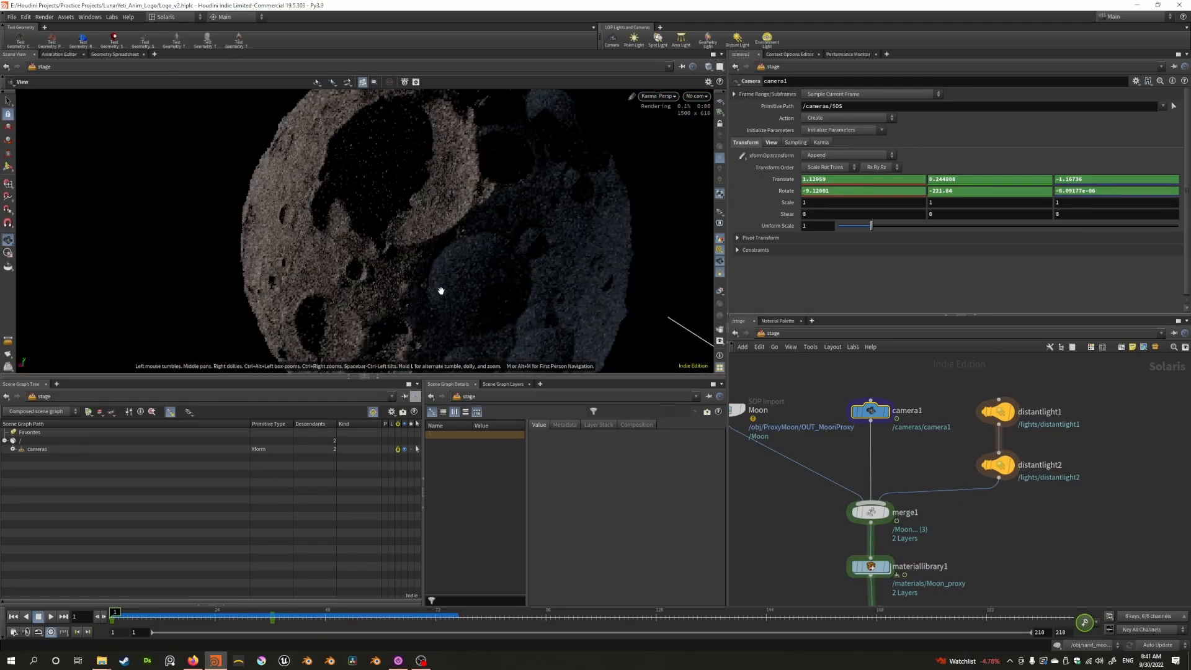
drag(433, 287, 287, 285)
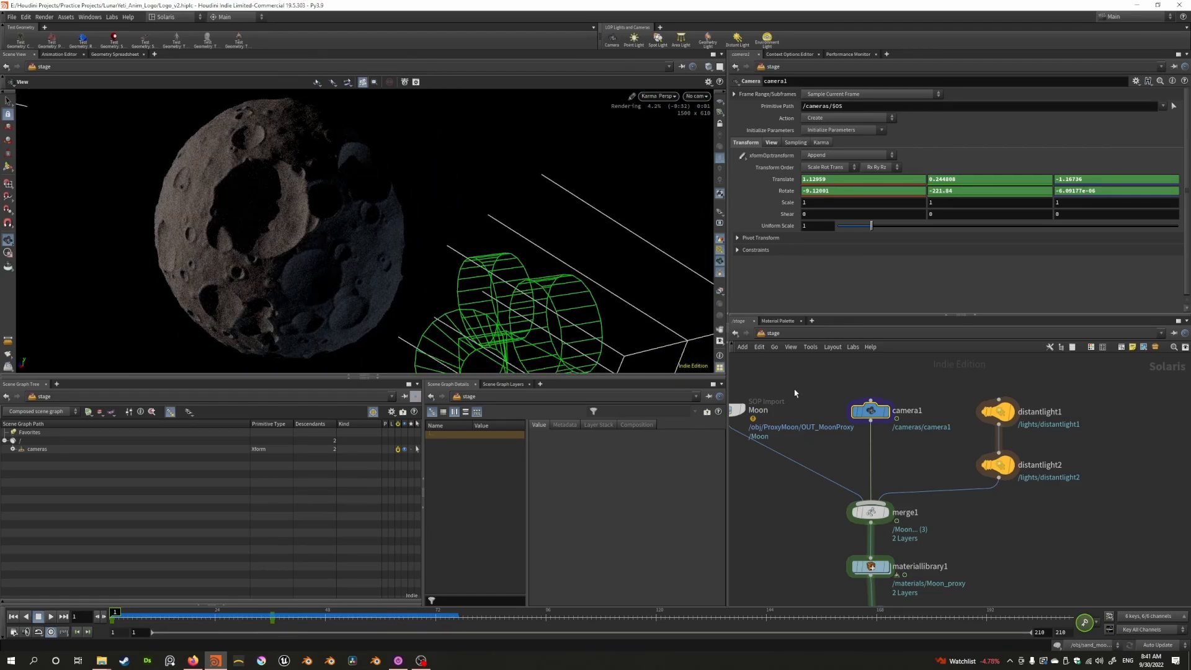
middle_drag(798, 400, 885, 418)
click(825, 427)
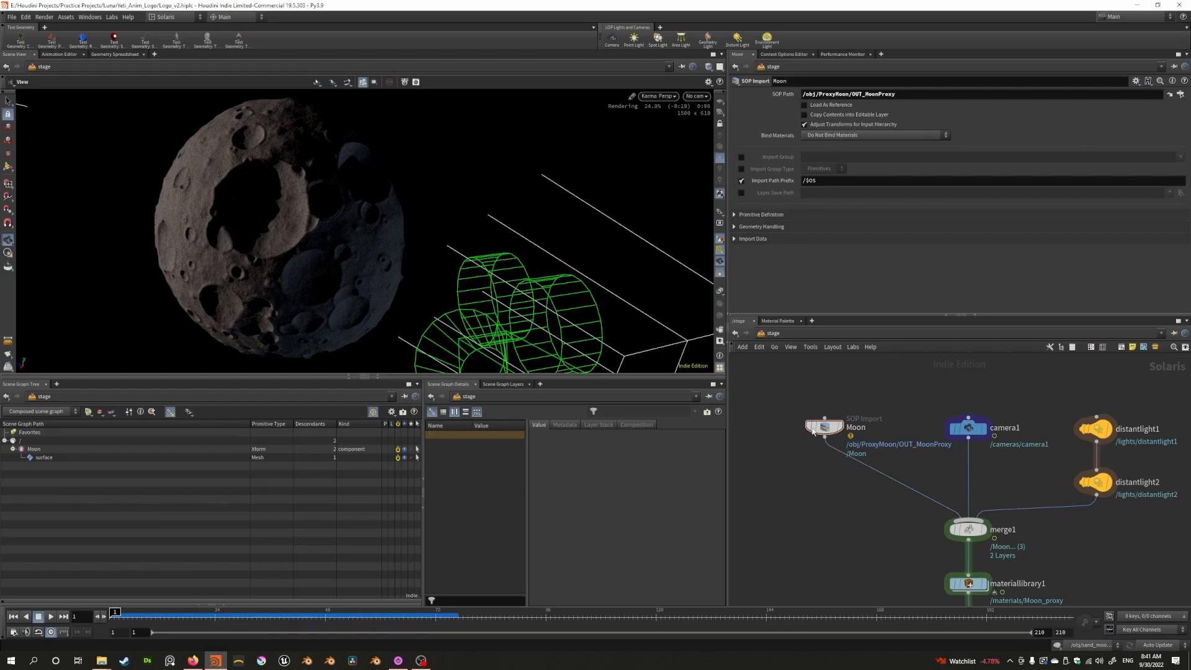
mouse_move(824, 428)
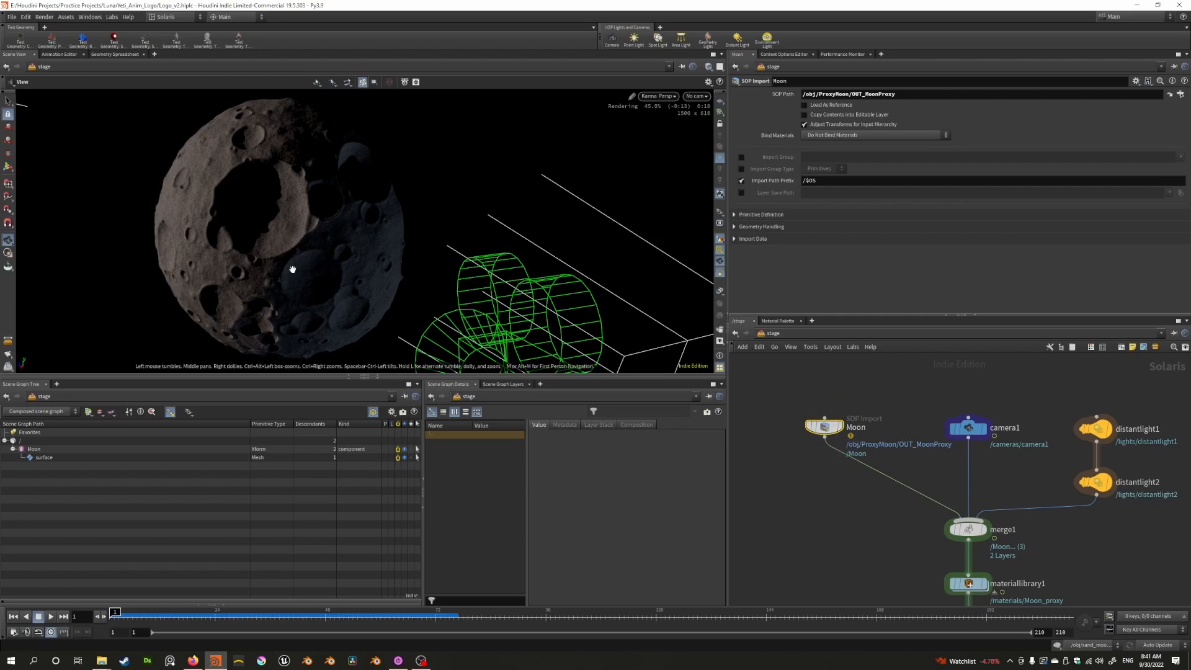
drag(397, 197, 378, 228)
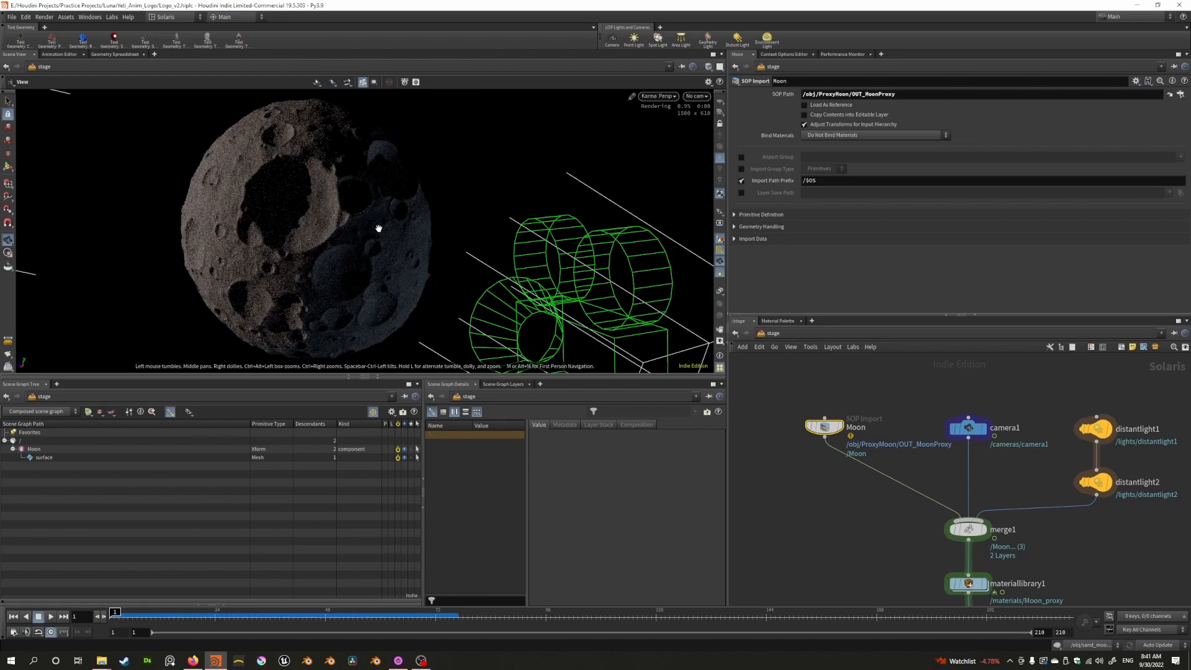
Switch to DaVinci Resolve, hide the media pool and scrub Timeline 1 through to the closing logo and back to the start
click(656, 96)
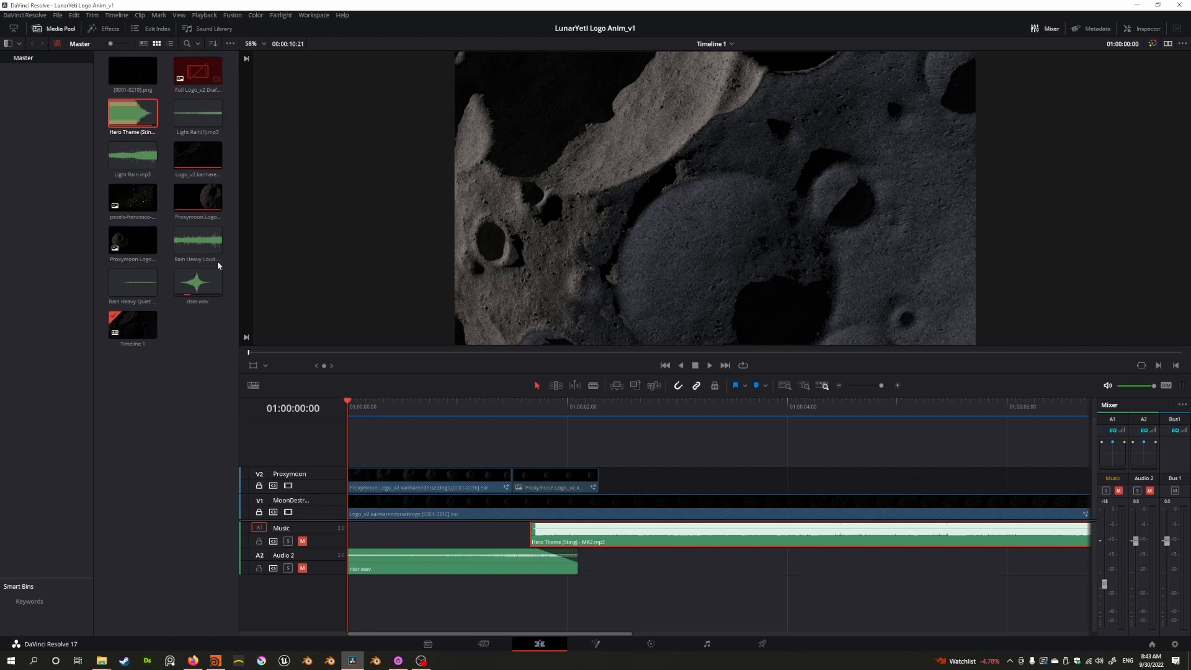
click(55, 31)
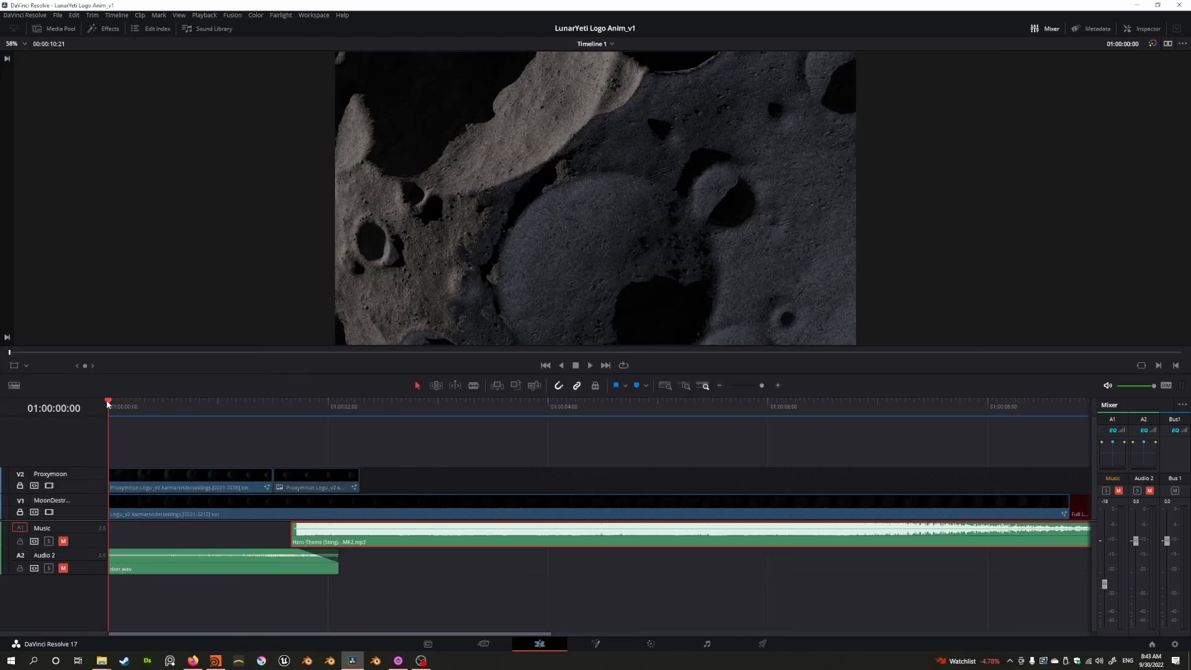
drag(109, 403, 1079, 421)
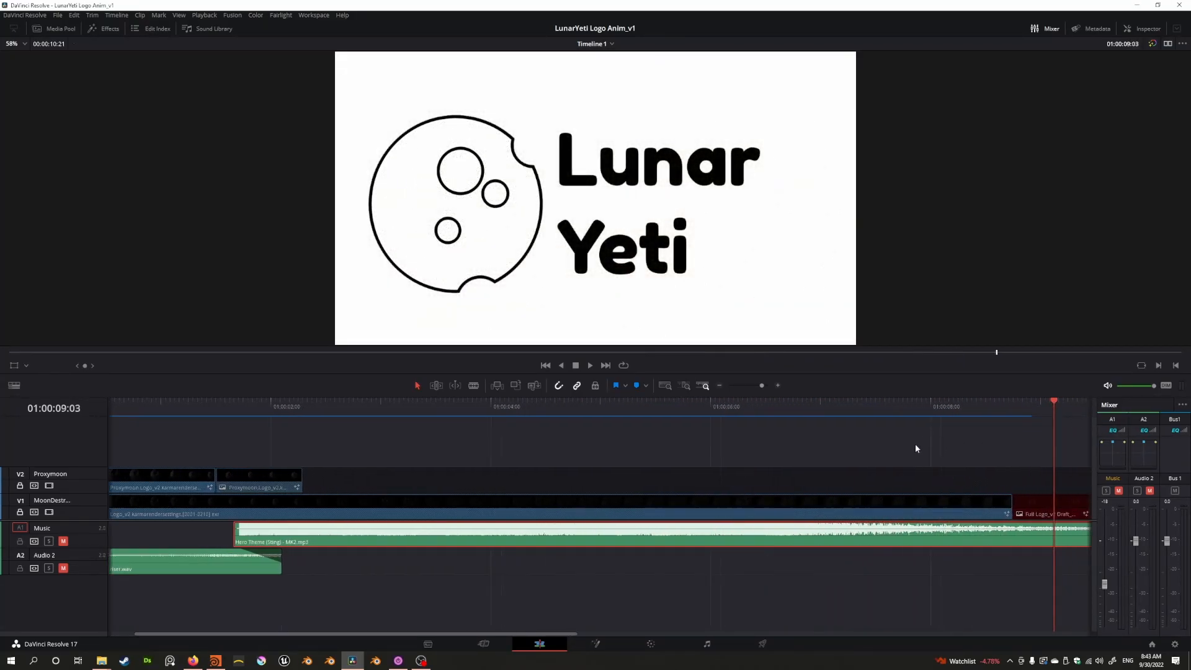
drag(992, 403, 830, 420)
key(Home)
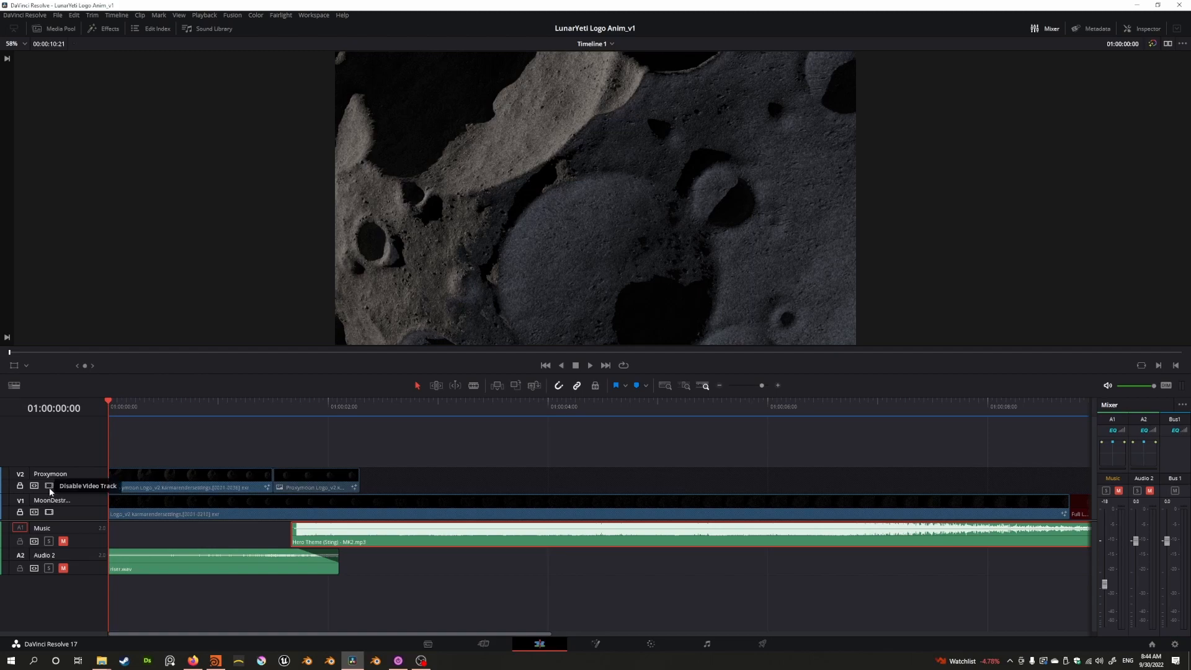
Compare the Proxymoon and moon destruction video tracks by disabling each in turn, leaving both enabled
click(49, 512)
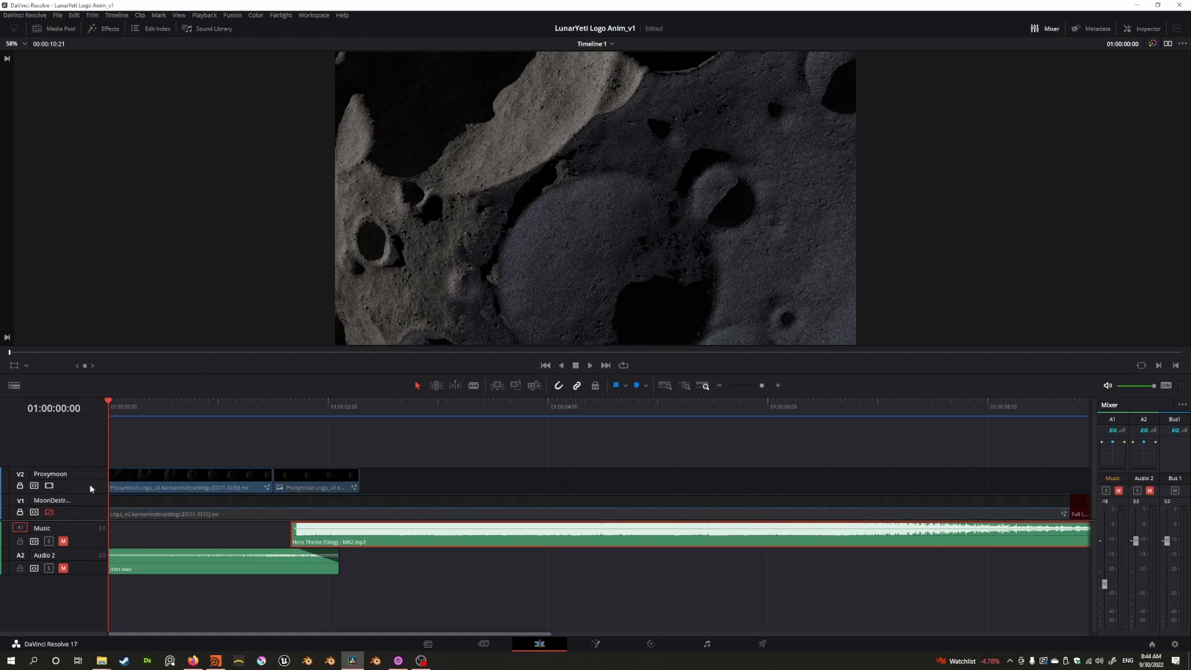
drag(108, 402, 123, 460)
click(49, 512)
click(49, 486)
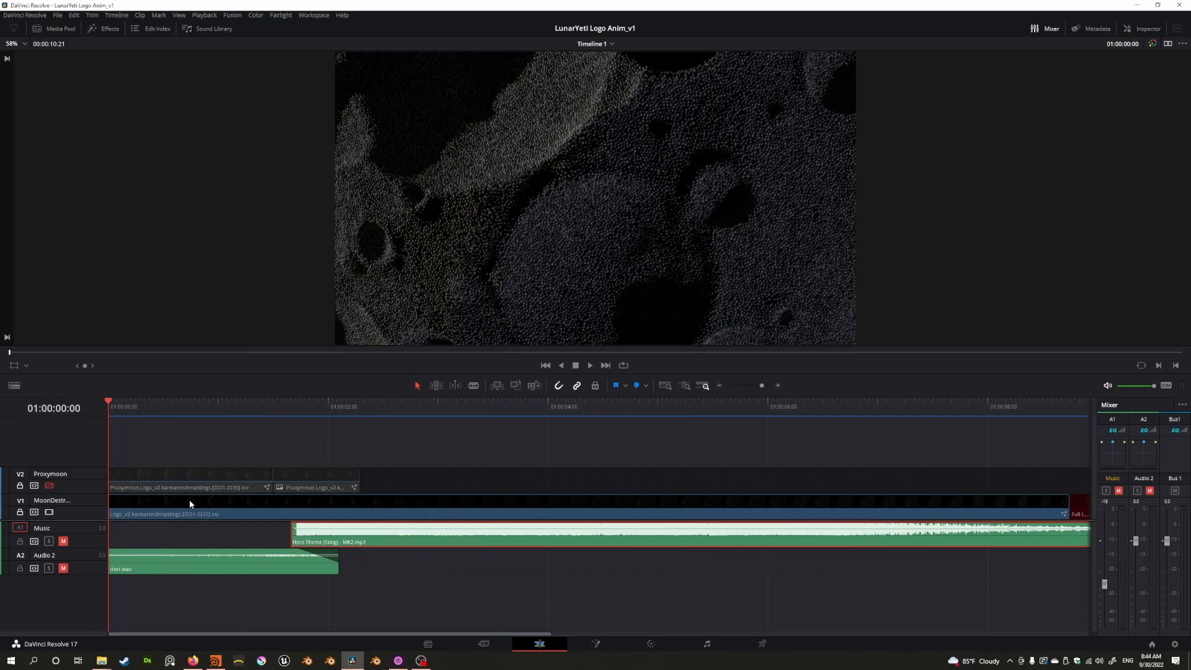
click(49, 486)
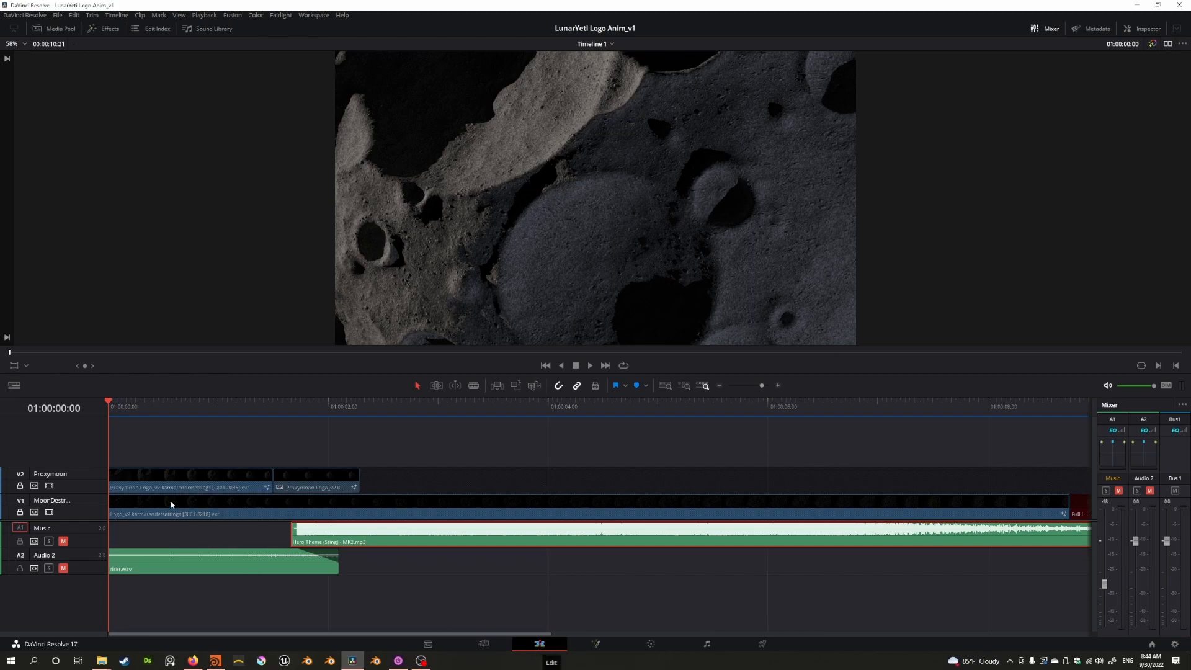
Open the Proxymoon clip's composition in Fusion, hide the media pool and centre its node graph
click(596, 645)
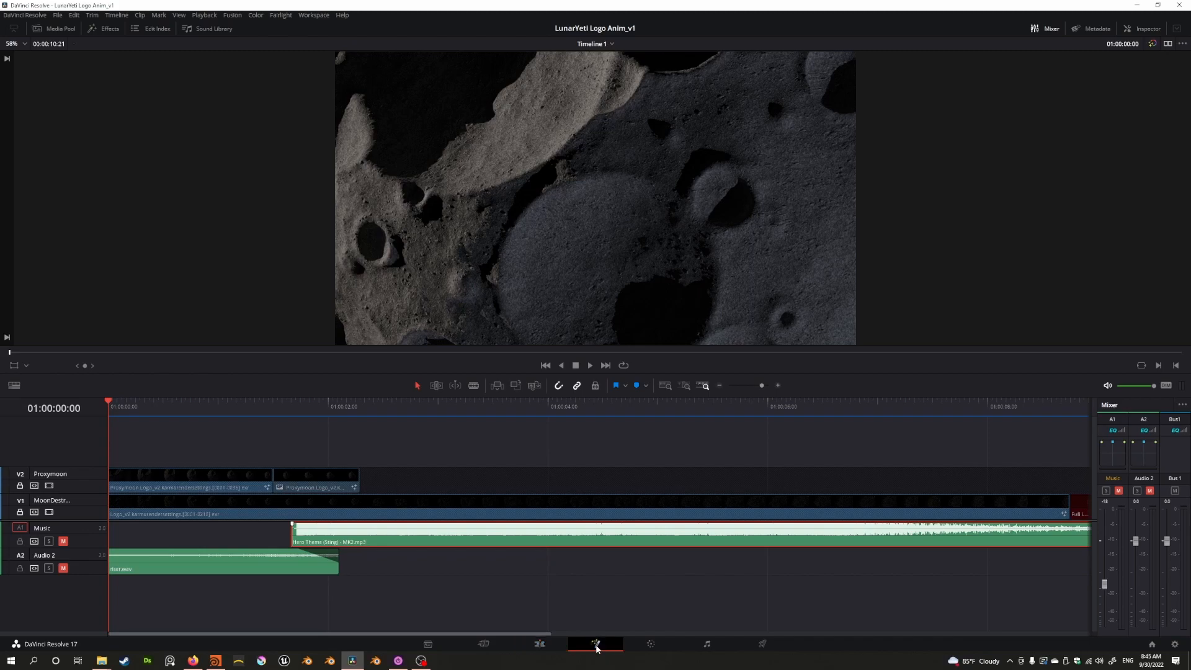
ctrl+scroll(291, 516, down, 2)
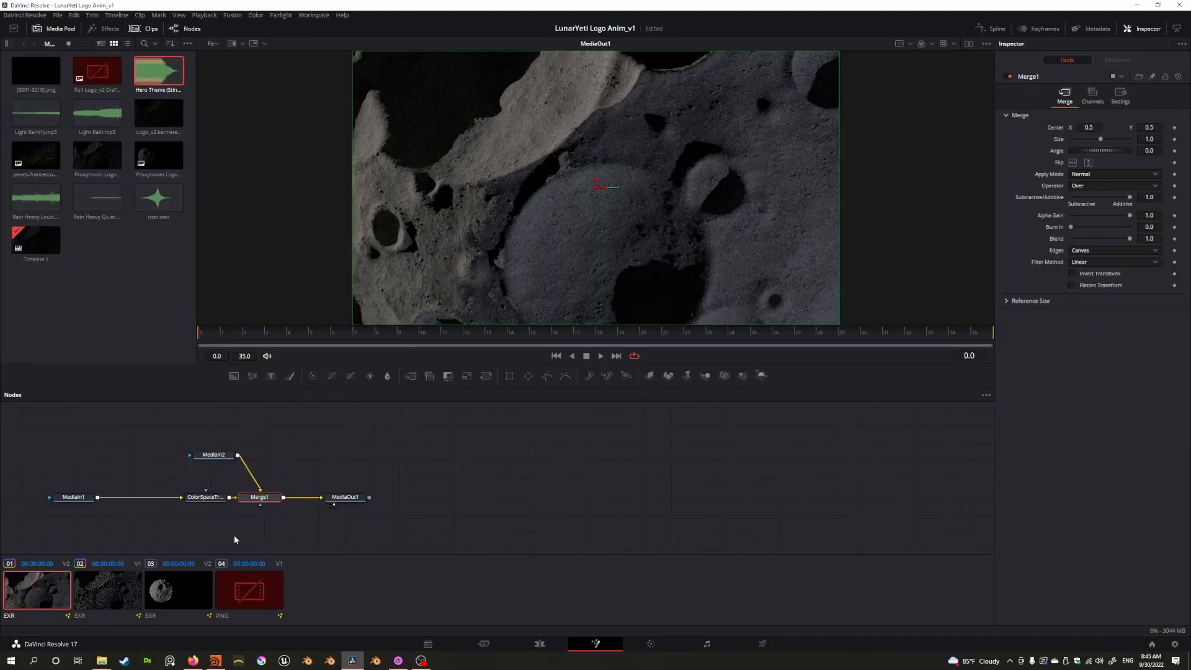
middle_drag(209, 537, 549, 520)
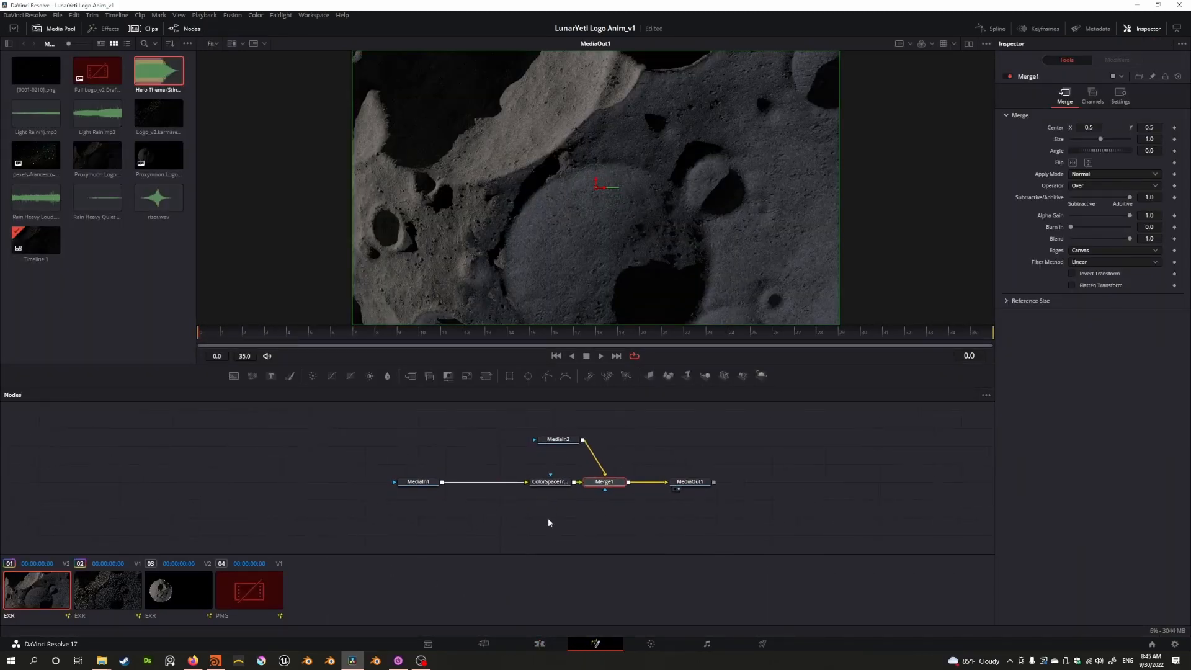
click(60, 29)
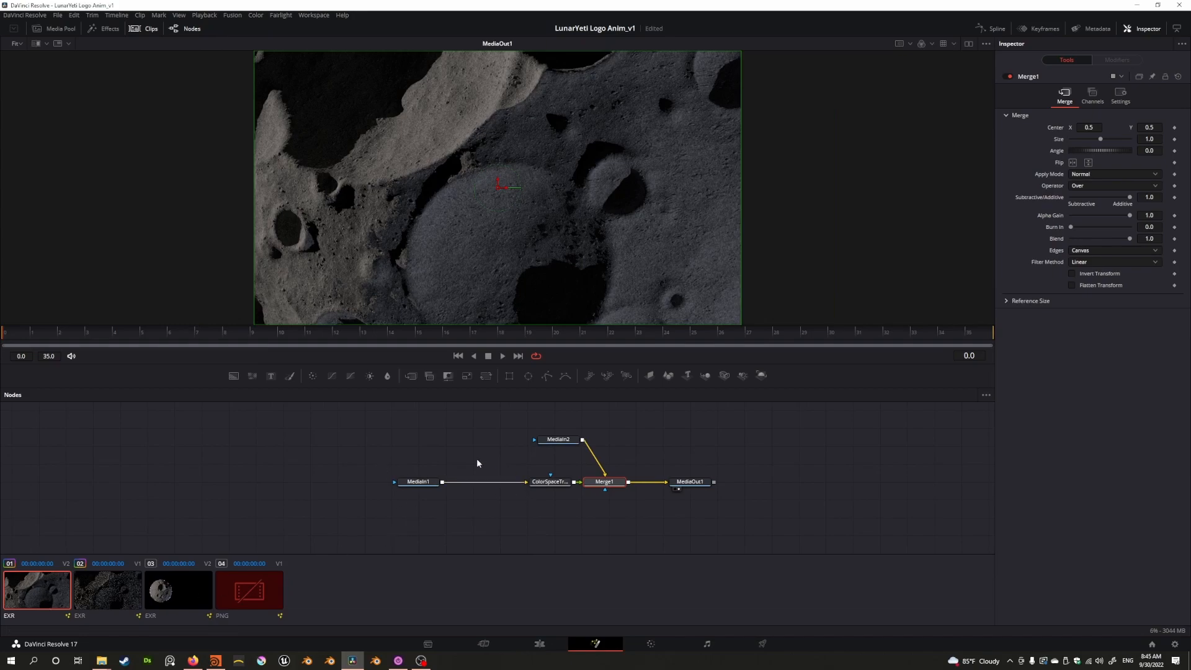
ctrl+scroll(464, 445, up, 2)
middle_drag(410, 466, 370, 444)
ctrl+scroll(370, 444, down, 2)
Turn on dual viewers, load MediaIn1 into the first one and scrub the untransformed moon render beside MediaOut1
click(348, 475)
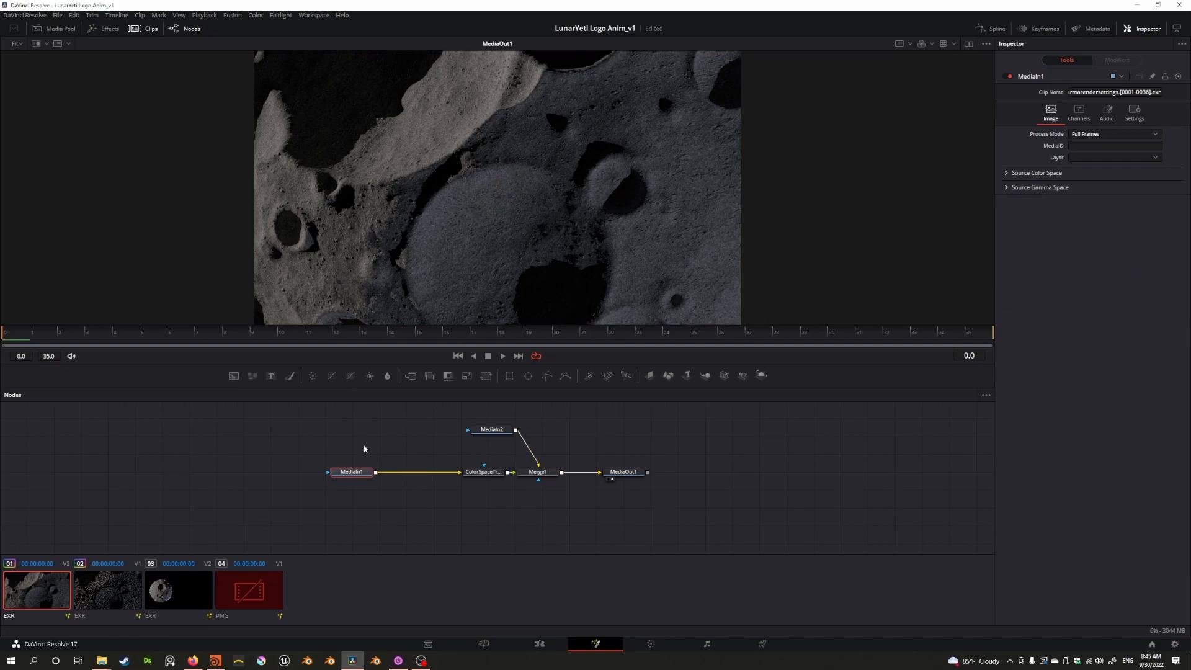
click(969, 45)
drag(265, 185, 270, 192)
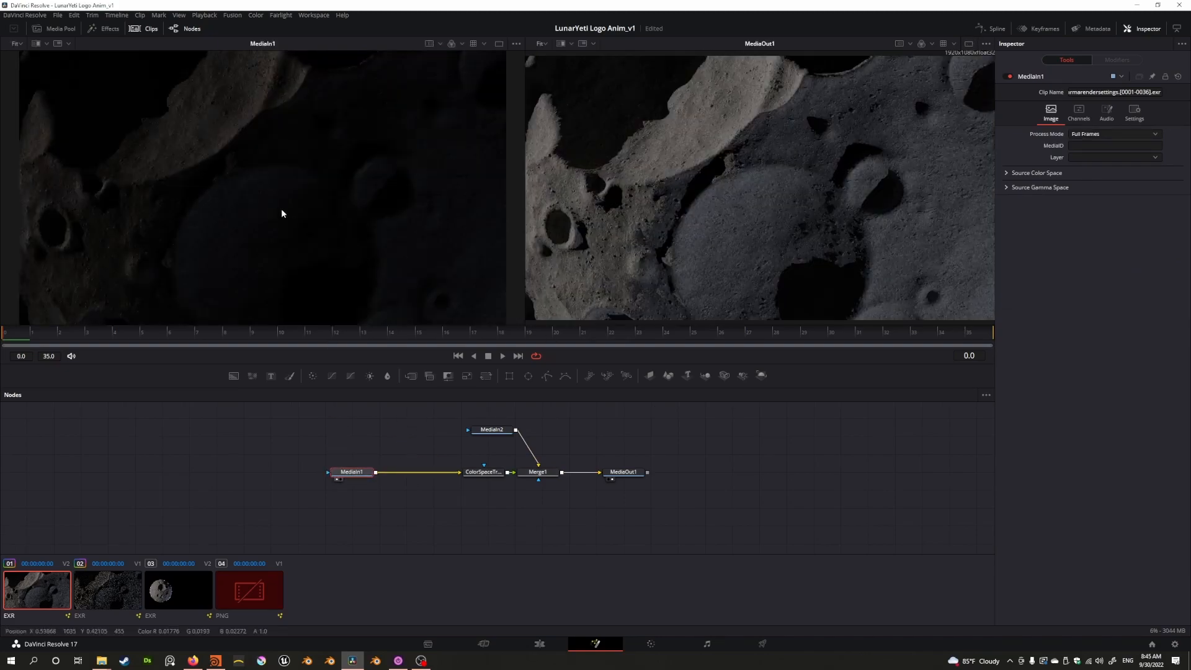
ctrl+scroll(228, 216, down, 4)
ctrl+scroll(227, 217, up, 4)
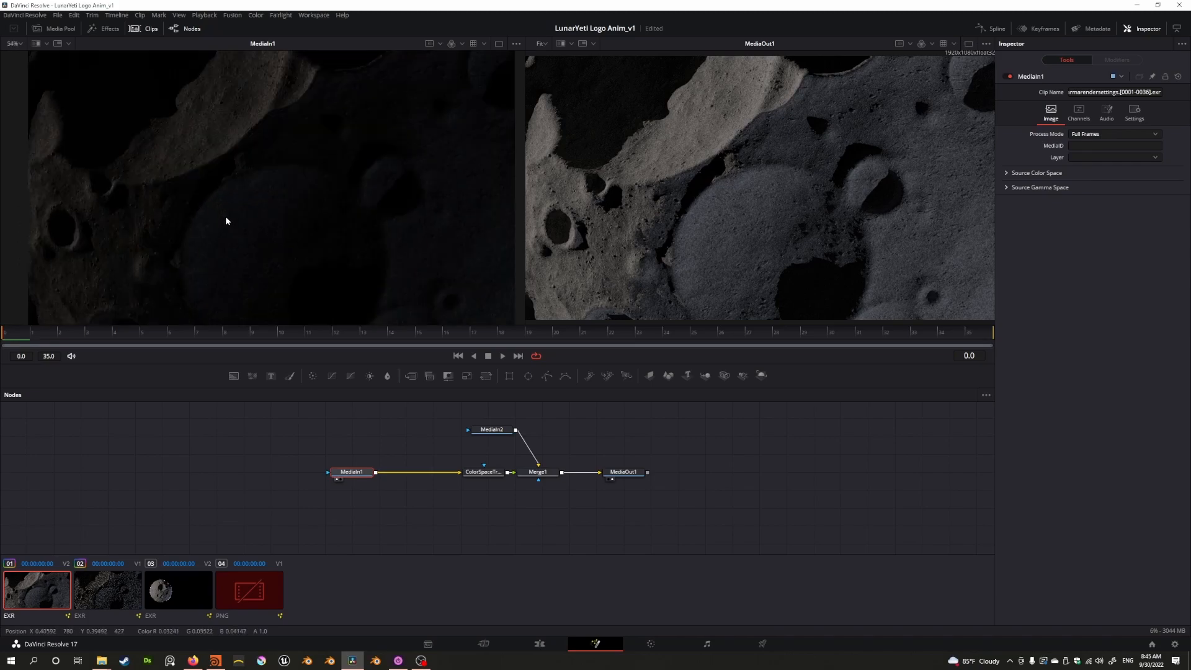
ctrl+scroll(226, 218, down, 2)
drag(117, 334, 531, 328)
ctrl+scroll(263, 256, up, 2)
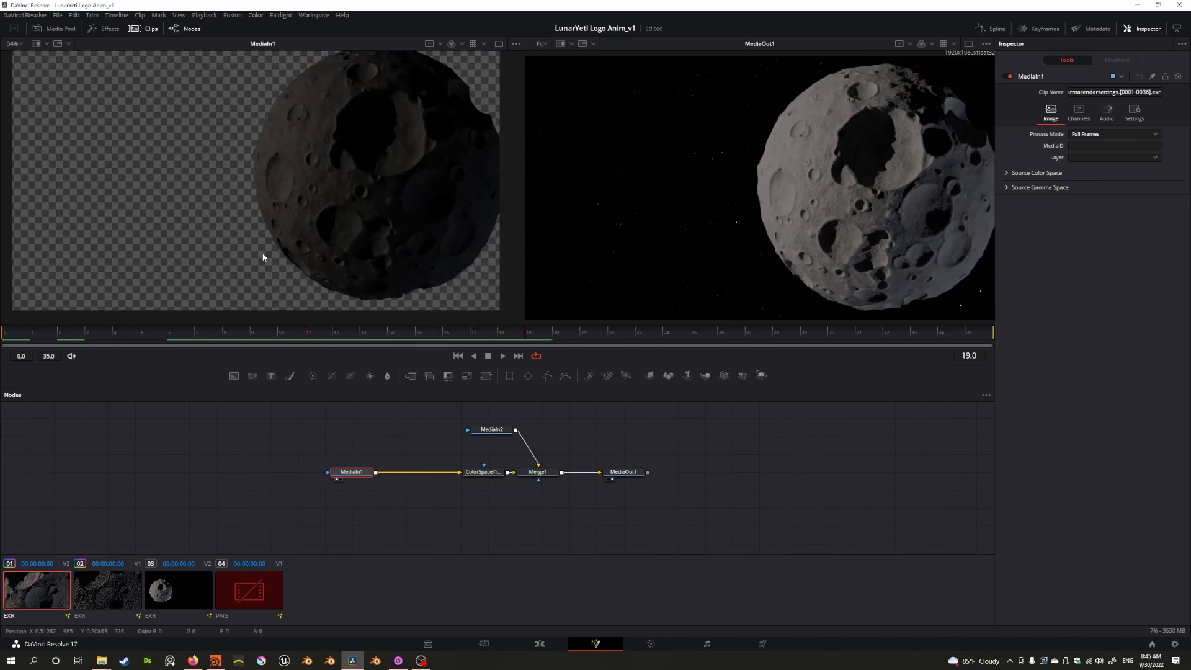
ctrl+scroll(255, 248, up, 1)
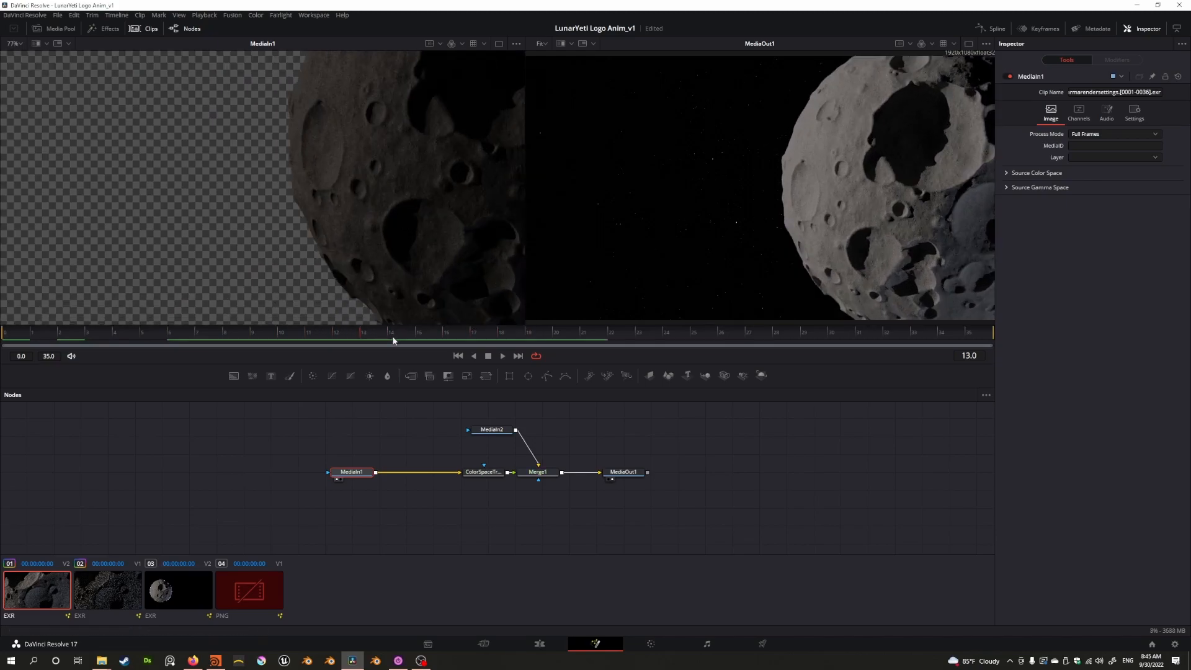
Move ColorSpaceTransform1 next to MediaIn1, view its output in the first viewer and scrub to frame 21
drag(495, 473, 435, 473)
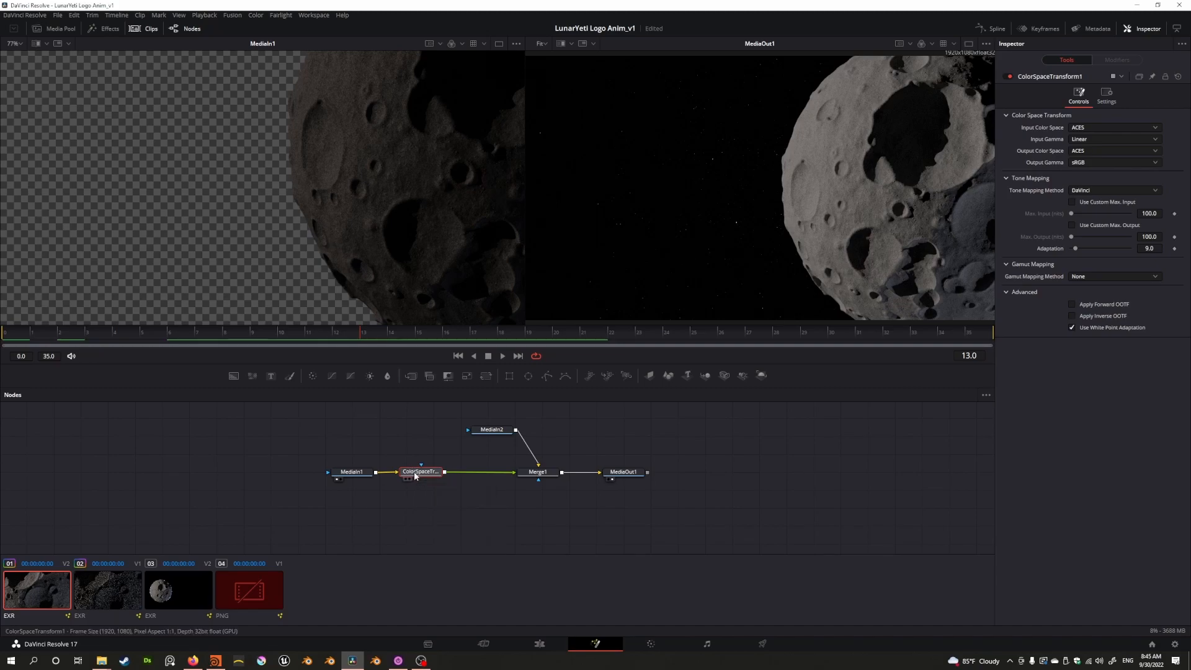
click(407, 479)
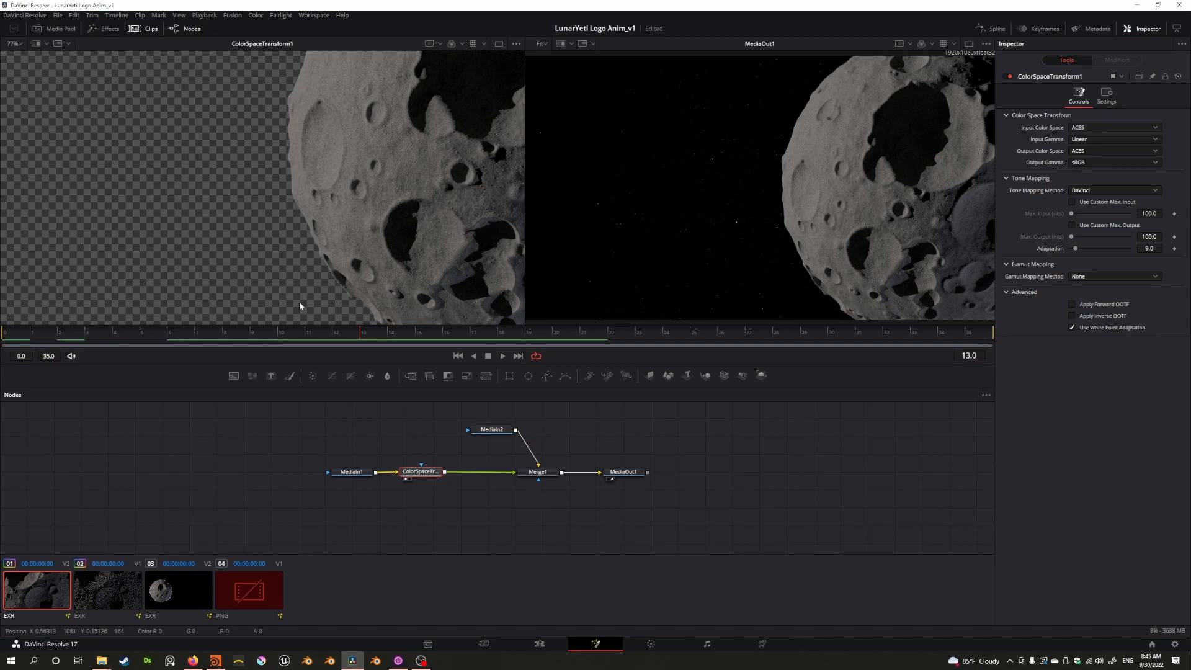
drag(370, 337, 584, 338)
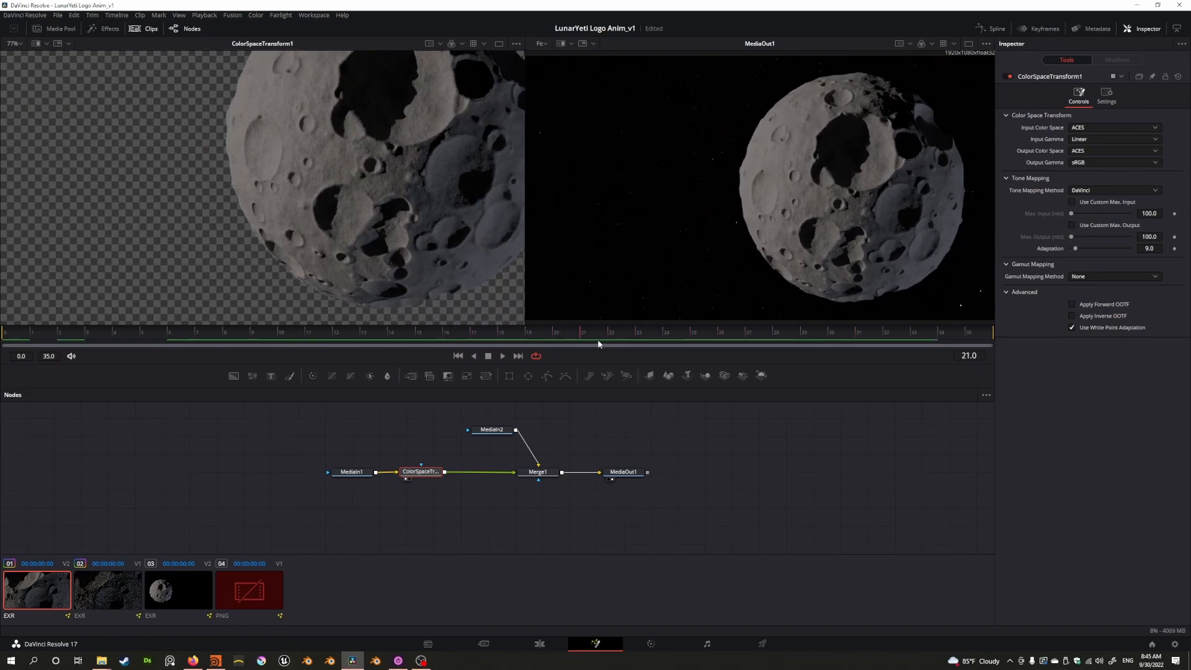
Preview the MediaIn2 star background in the first viewer, scrub to frame 25 and view Merge1's output
drag(498, 430, 338, 240)
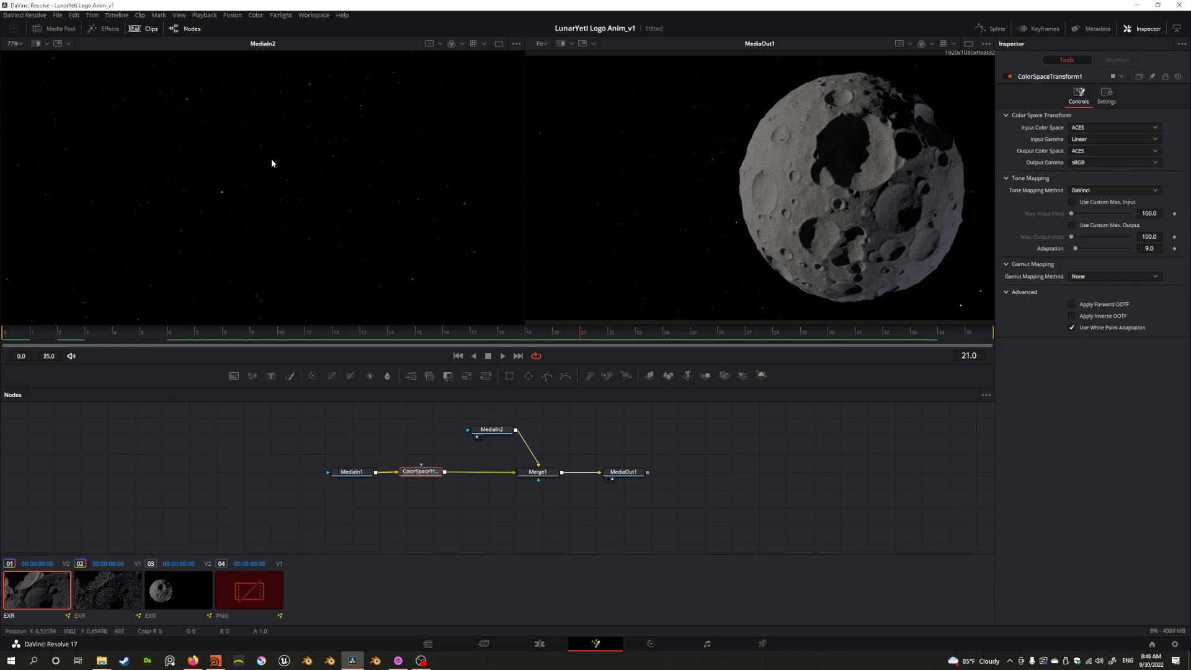
drag(335, 333, 692, 335)
drag(542, 475, 438, 255)
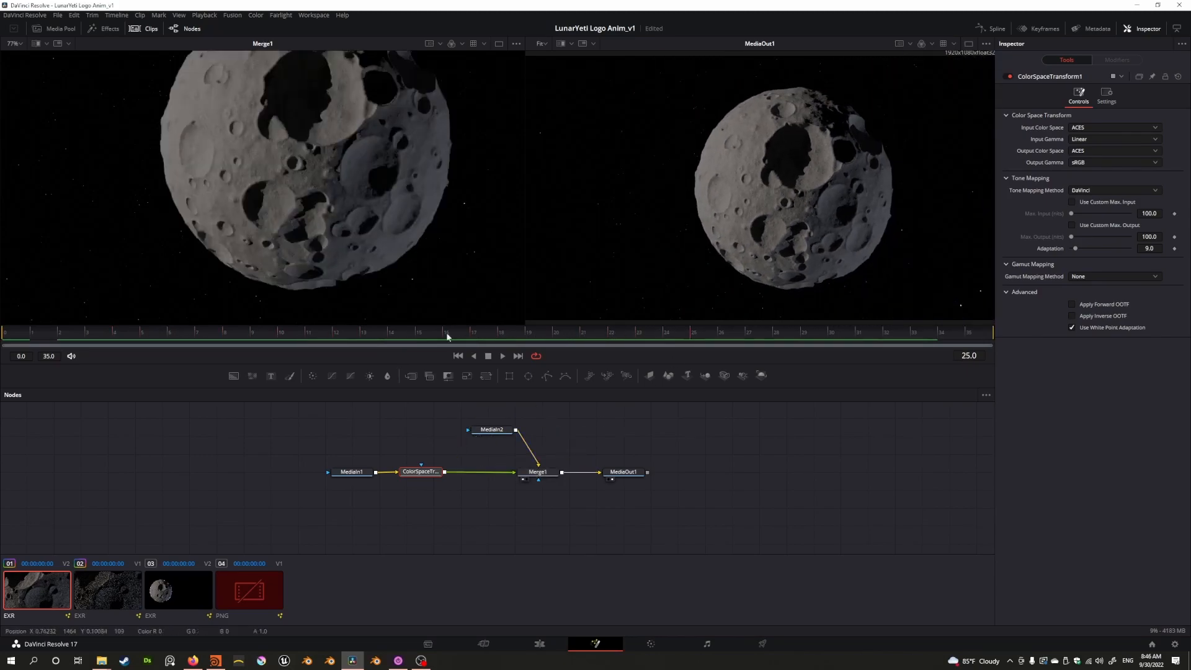
Inspect the MediaIn2 and ColorSpaceTransform1 inputs of the merge, and compare the transformed moon with Merge1's output at frame 23
click(496, 430)
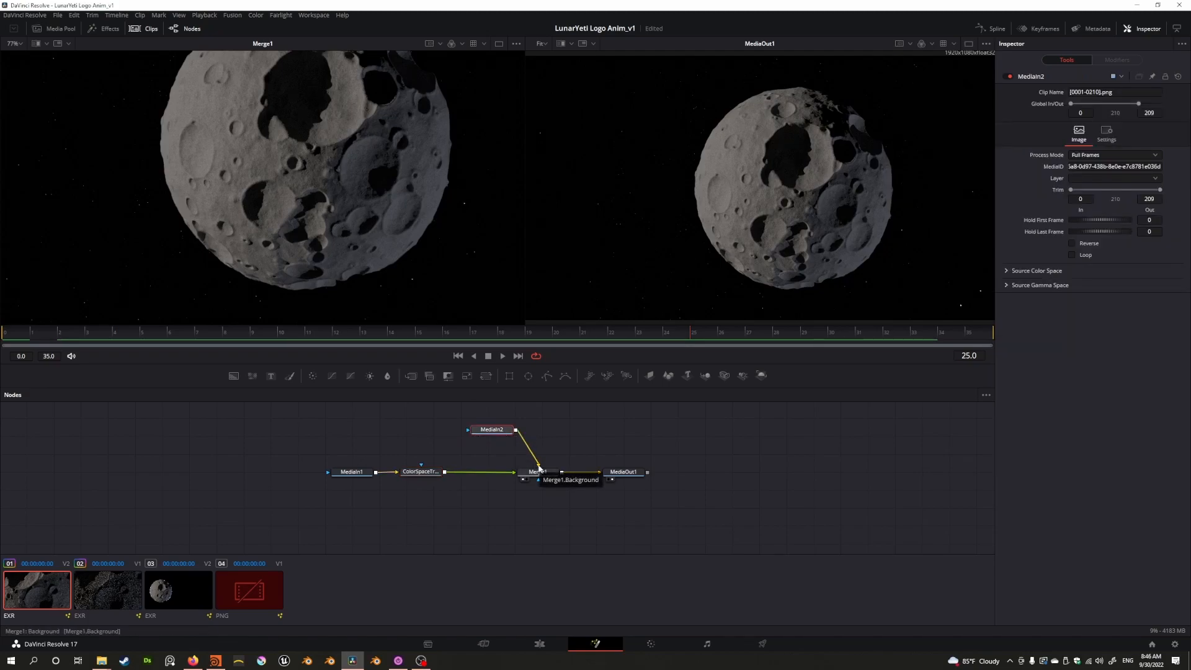
click(410, 473)
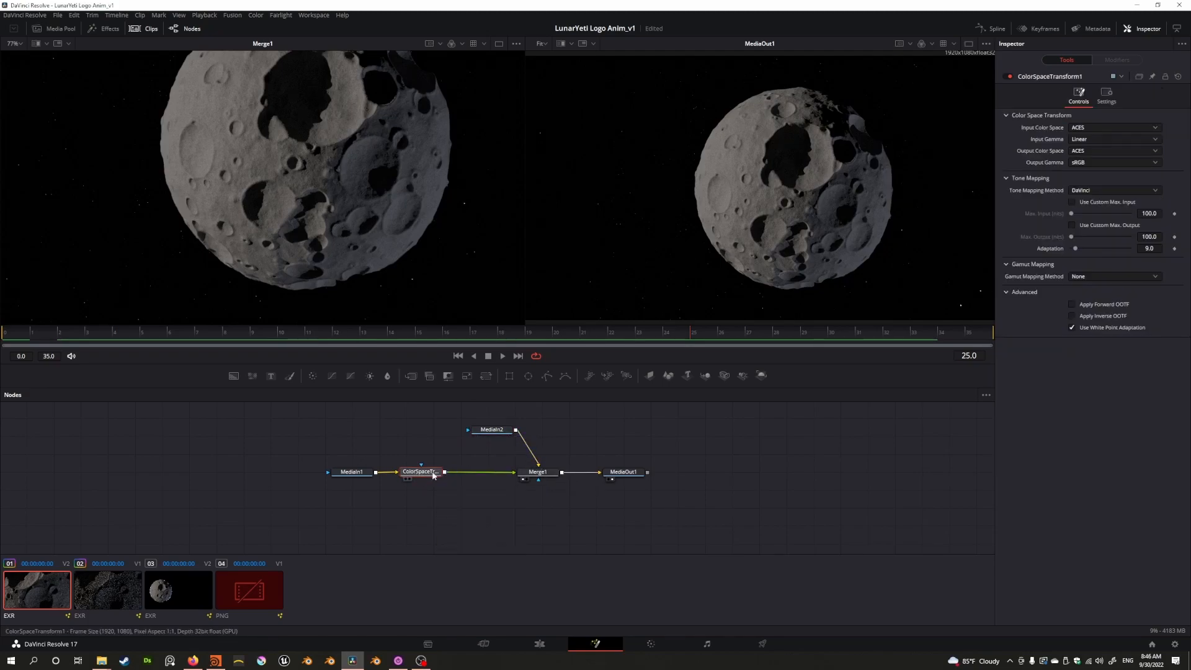
ctrl+click(351, 472)
click(405, 479)
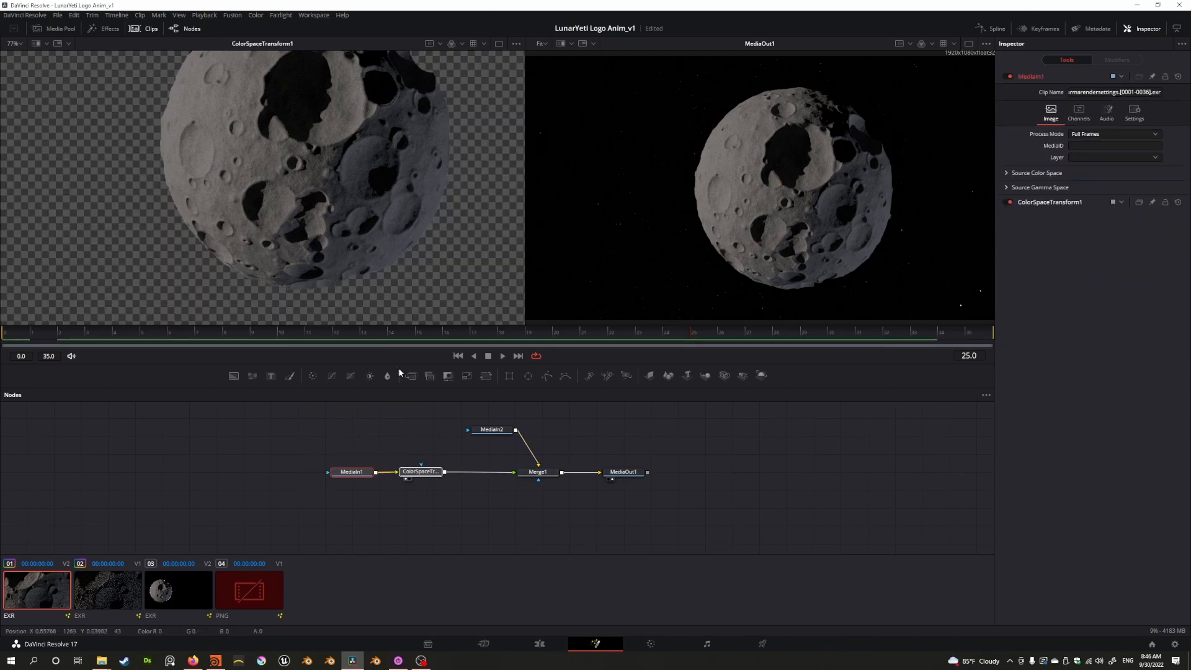
drag(584, 327, 635, 330)
drag(534, 474, 397, 234)
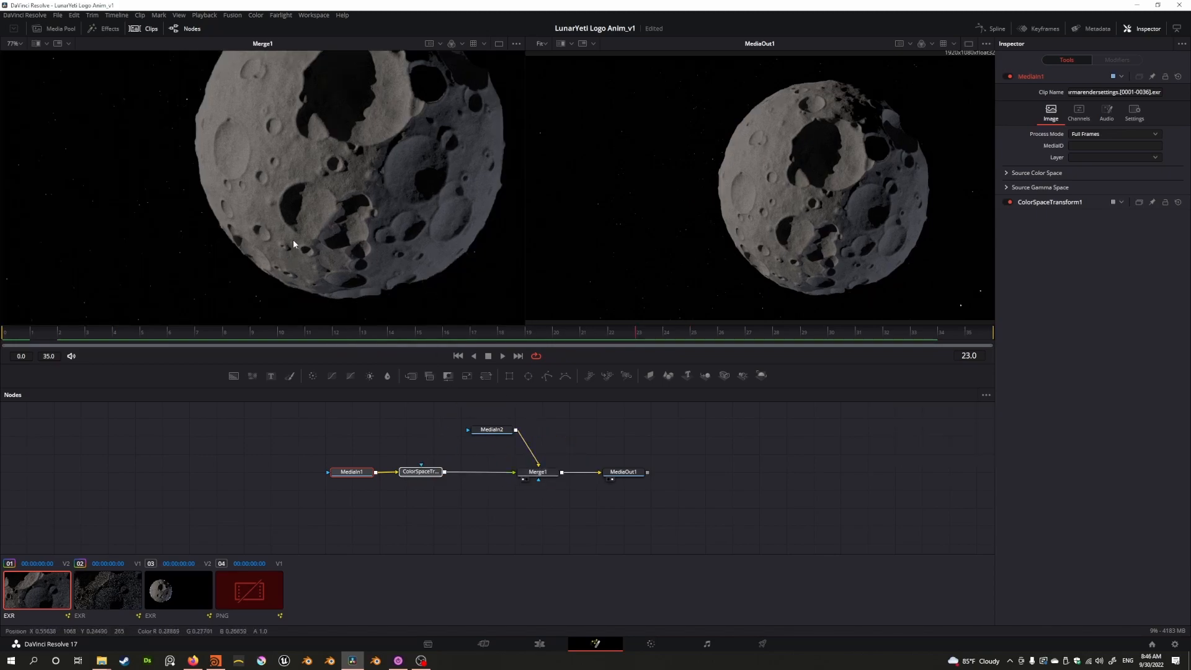
Load MediaOut1 into the first viewer and scrub through the finished Proxymoon composite
drag(632, 472, 434, 261)
drag(123, 345, 1042, 355)
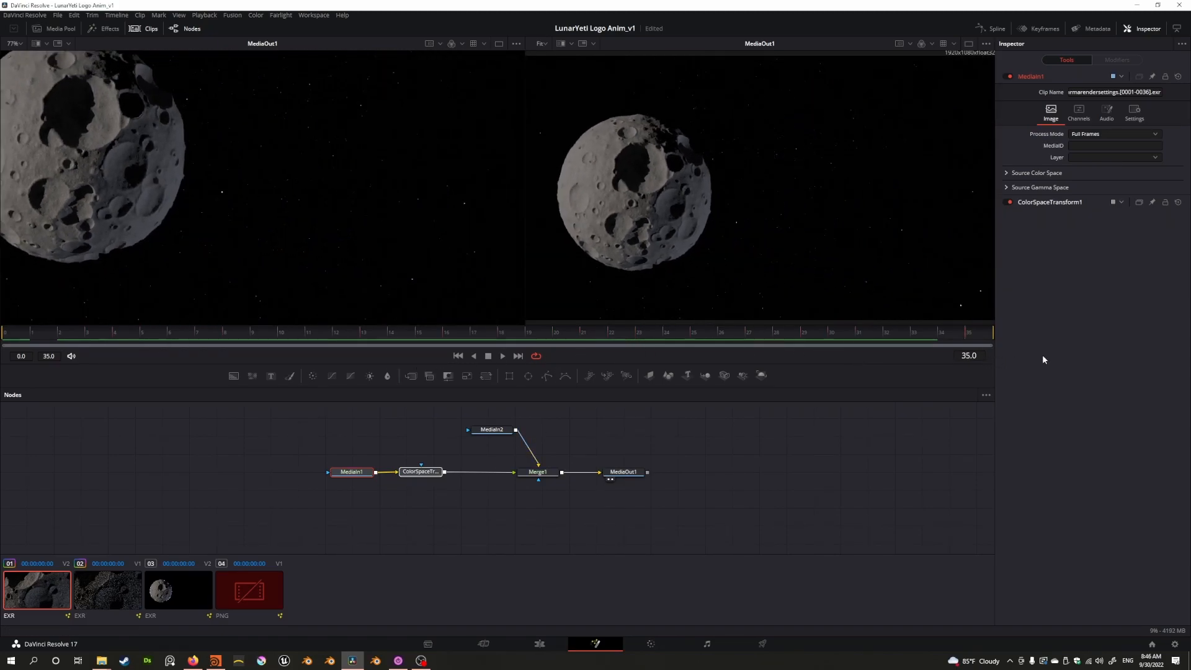
drag(964, 359, 335, 351)
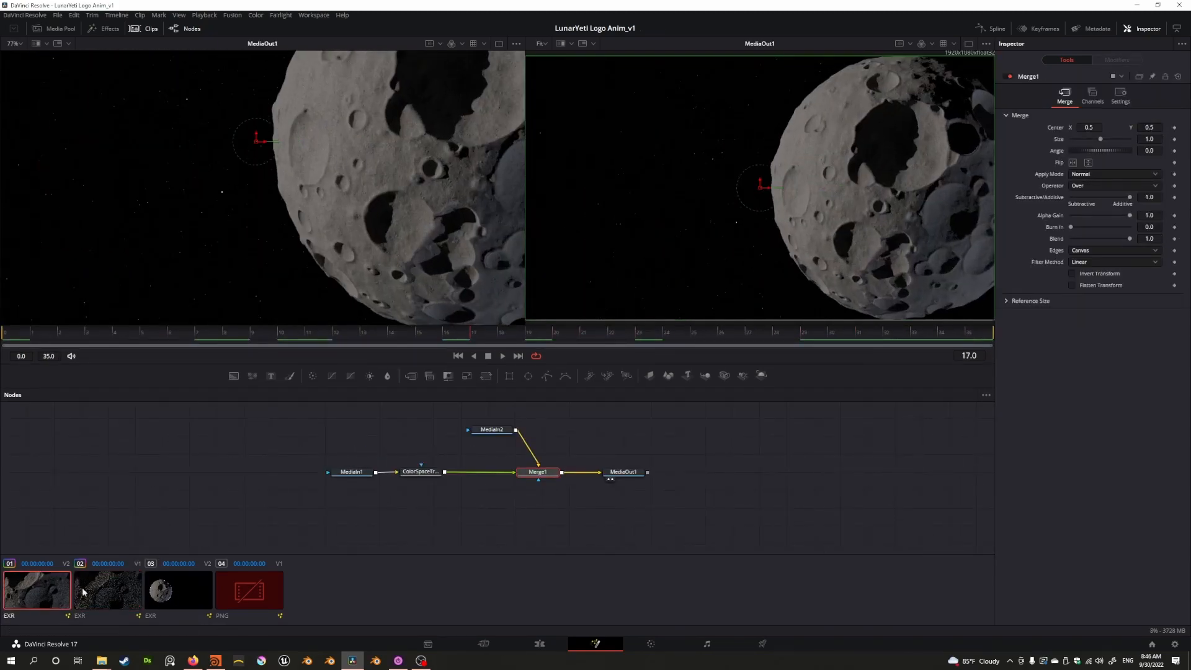
Open the moon destruction clip's composition and preview Moon_destruction and ColorSpaceTransform1 in the first viewer, scrubbing to frame 58
click(88, 594)
click(158, 332)
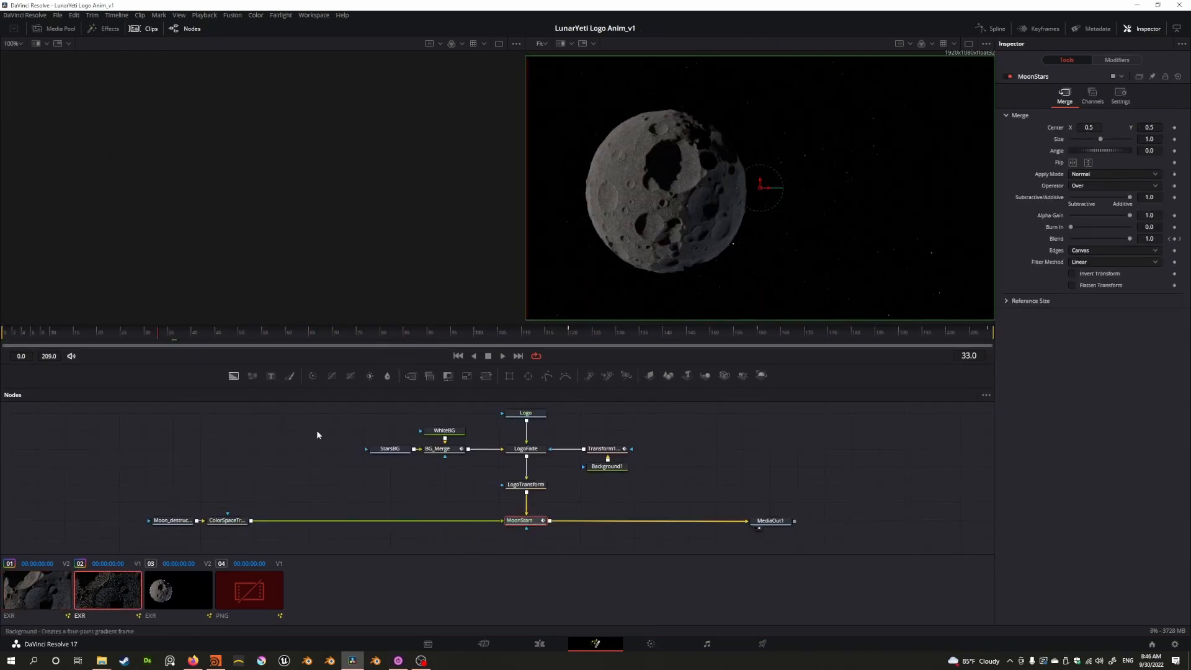
middle_drag(250, 445, 291, 464)
middle_drag(370, 442, 490, 406)
drag(356, 494, 242, 236)
drag(412, 499, 292, 287)
click(100, 332)
drag(436, 327, 705, 323)
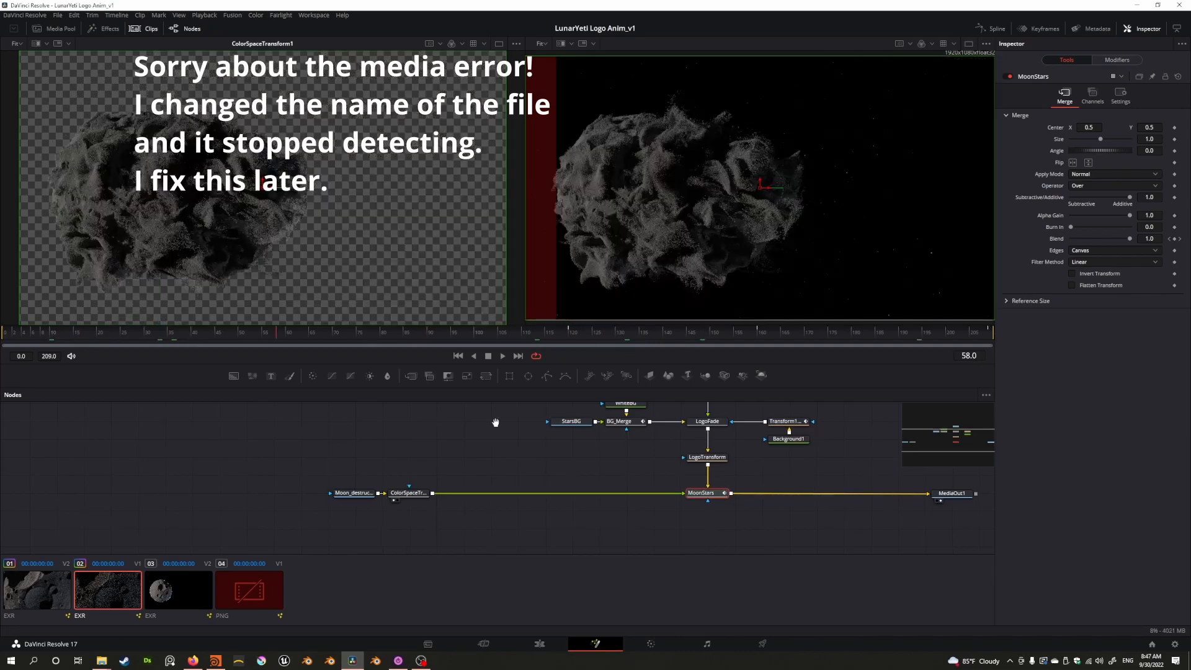
Look over the destruction composition's node graph, selecting Moon_destruction and ColorSpaceTransform1 and bringing the logo and background nodes into view
middle_drag(495, 420, 350, 415)
ctrl+scroll(463, 473, up, 2)
mouse_move(454, 442)
middle_down()
mouse_move(426, 449)
mouse_move(418, 467)
mouse_move(475, 498)
mouse_move(508, 487)
mouse_move(474, 442)
middle_up()
ctrl+scroll(445, 486, down, 4)
ctrl+scroll(445, 486, up, 4)
ctrl+scroll(519, 498, down, 2)
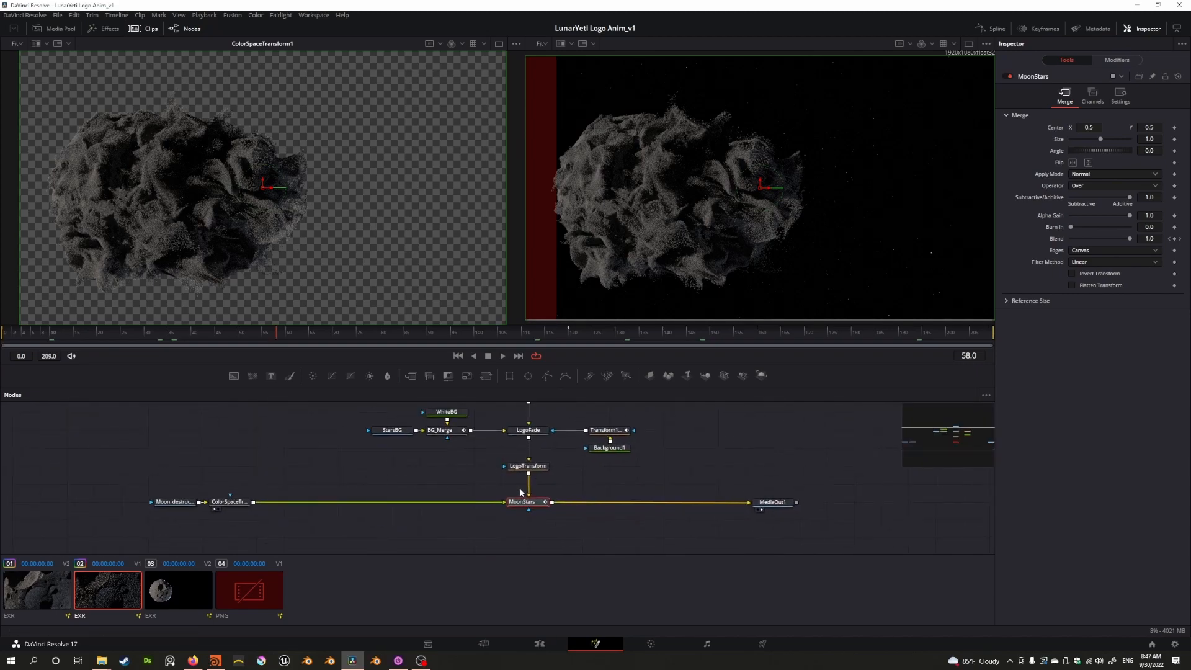
drag(302, 459, 149, 504)
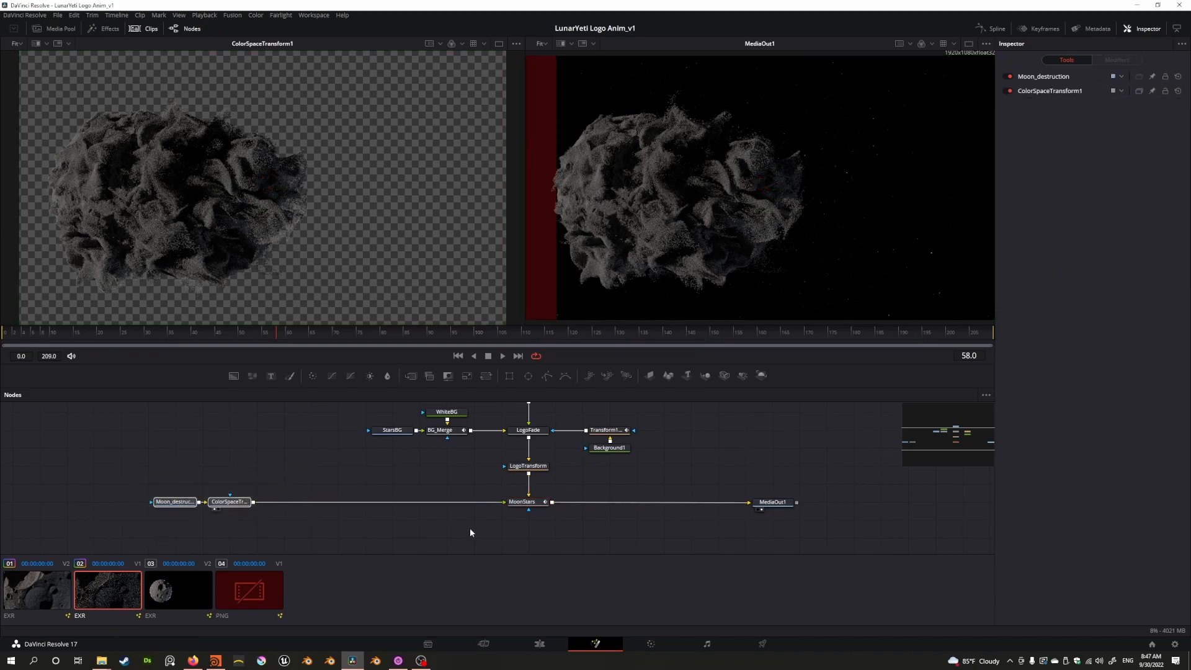
scroll(412, 481, up, 3)
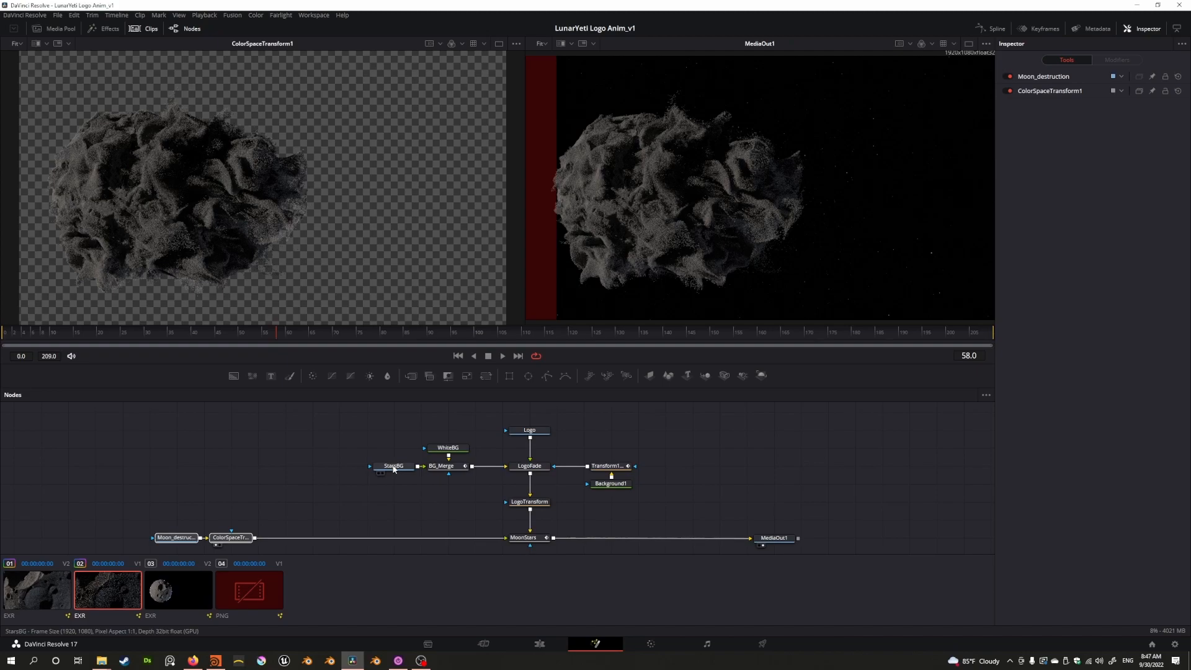
Preview StarsBG and BG_Merge in the first viewer, show BG_Merge's settings and scrub the composition back to frame 0
click(378, 472)
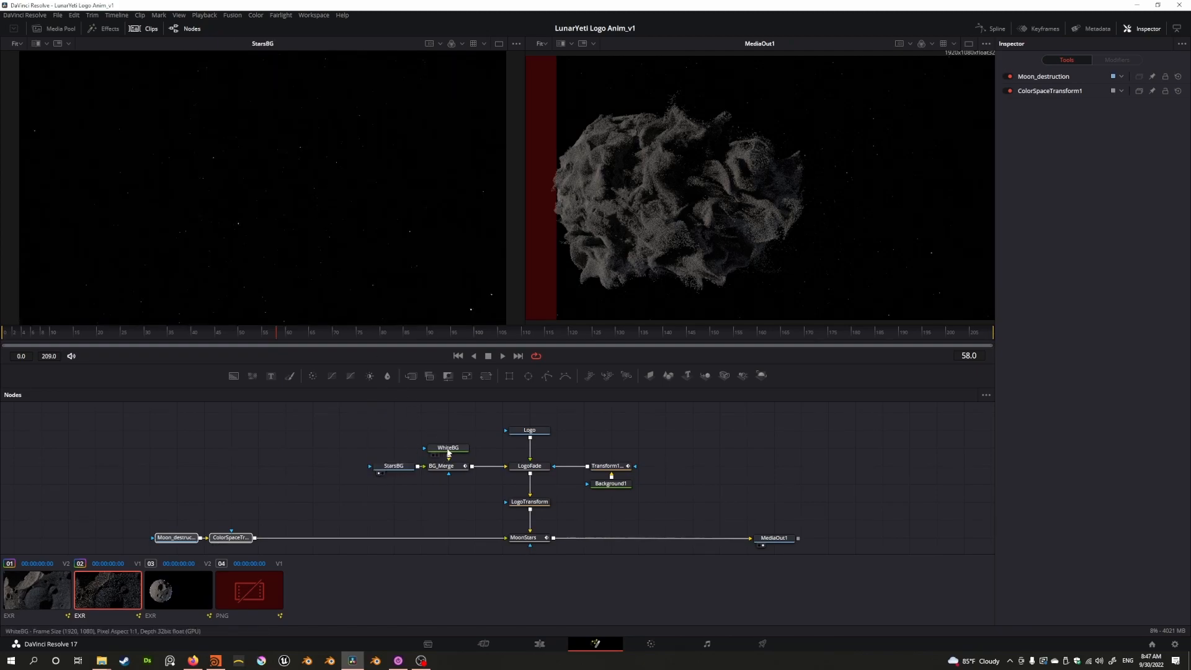
click(433, 474)
click(442, 466)
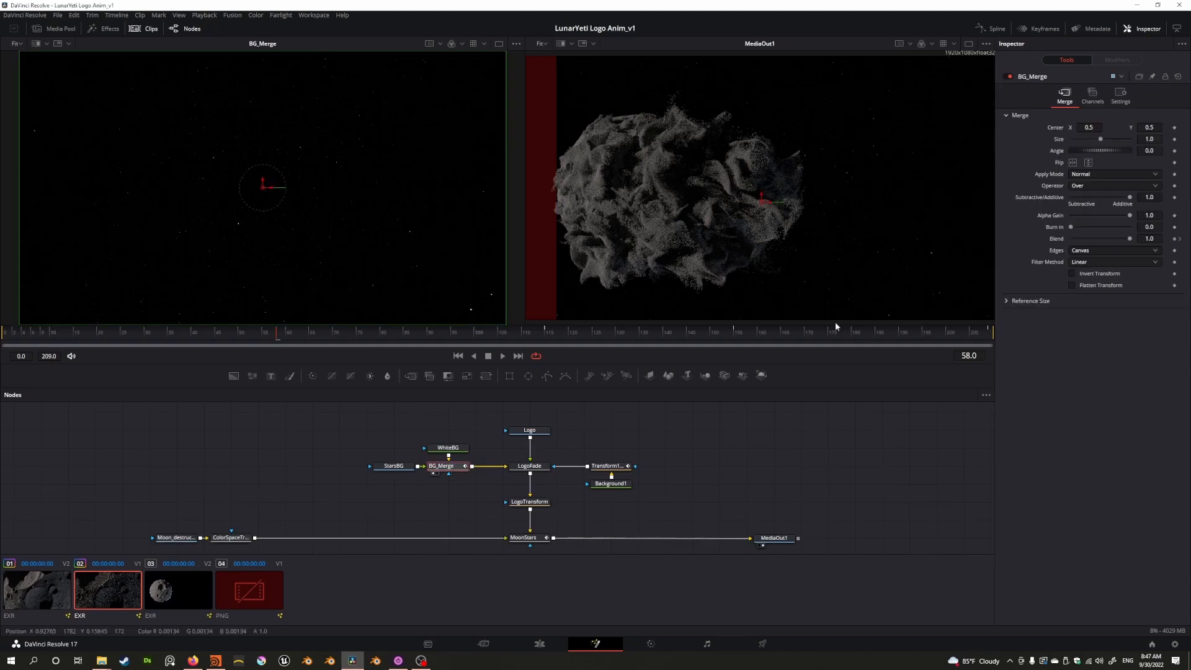
drag(148, 333, 556, 336)
drag(721, 339, 341, 335)
drag(71, 339, 3, 338)
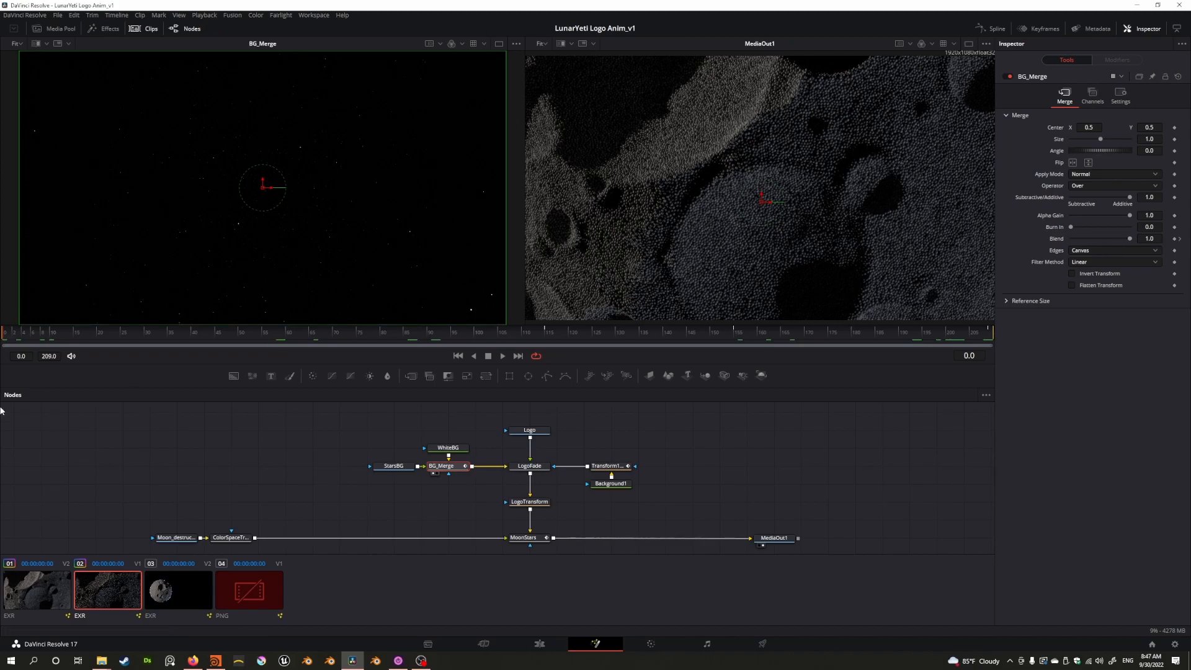
Scrub the destruction composition to frame 209 and examine the WhiteBG, StarsBG and BG_Merge nodes and their settings
drag(19, 338, 200, 333)
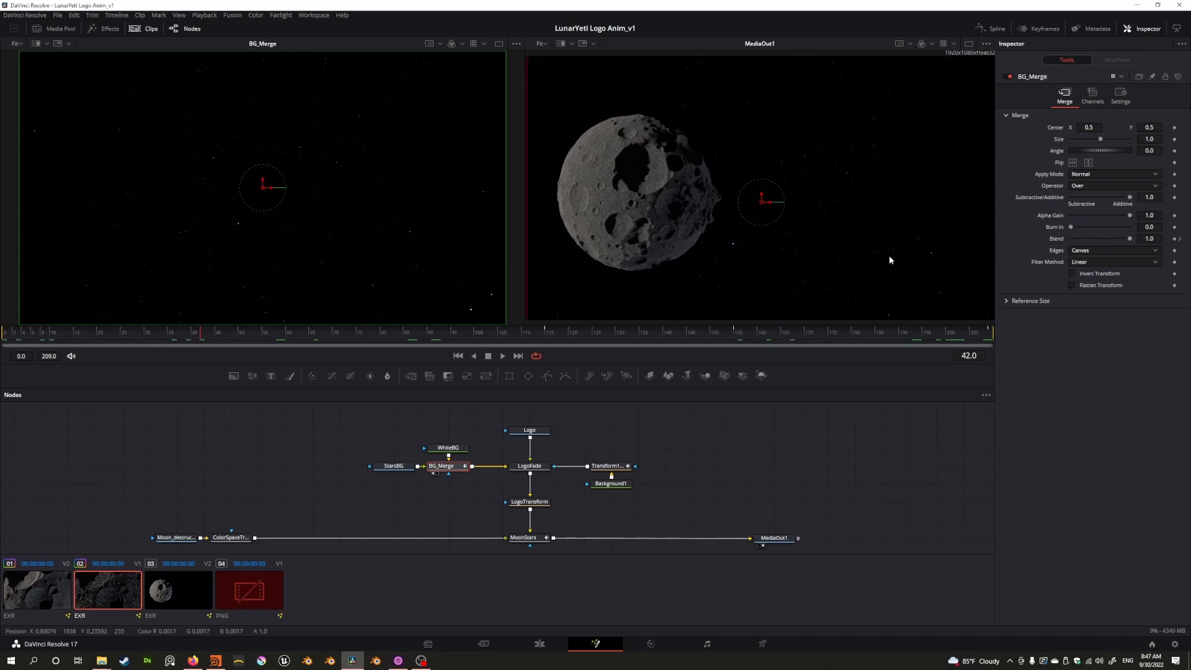
drag(218, 339, 996, 332)
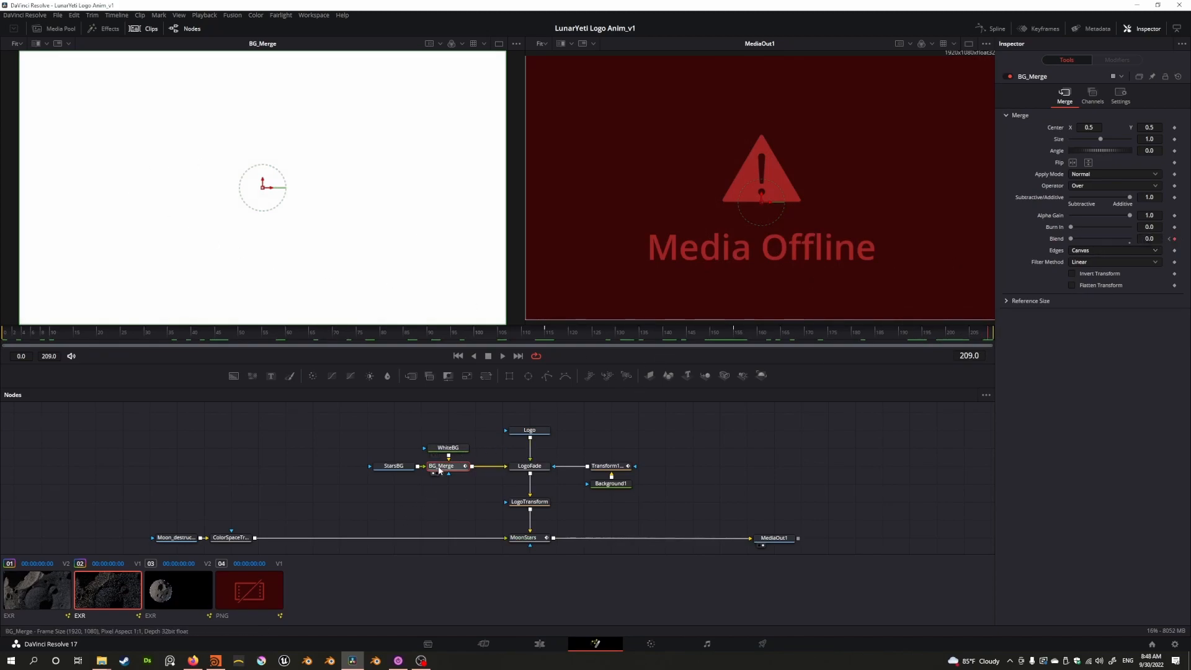
click(447, 449)
click(393, 466)
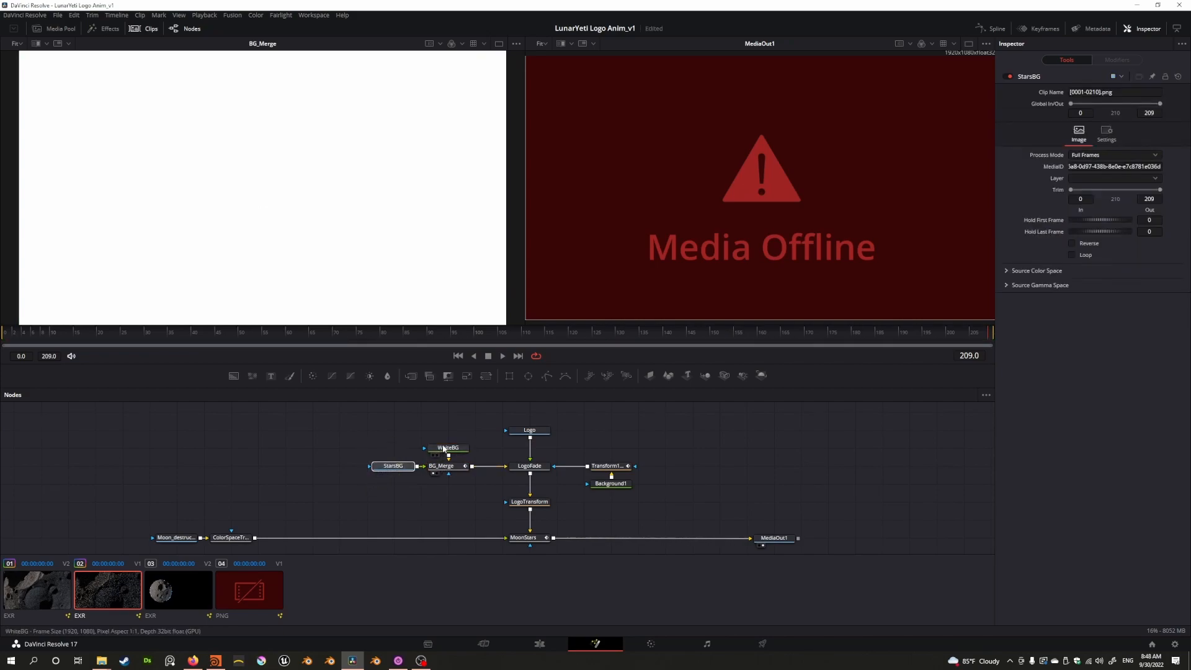
click(443, 467)
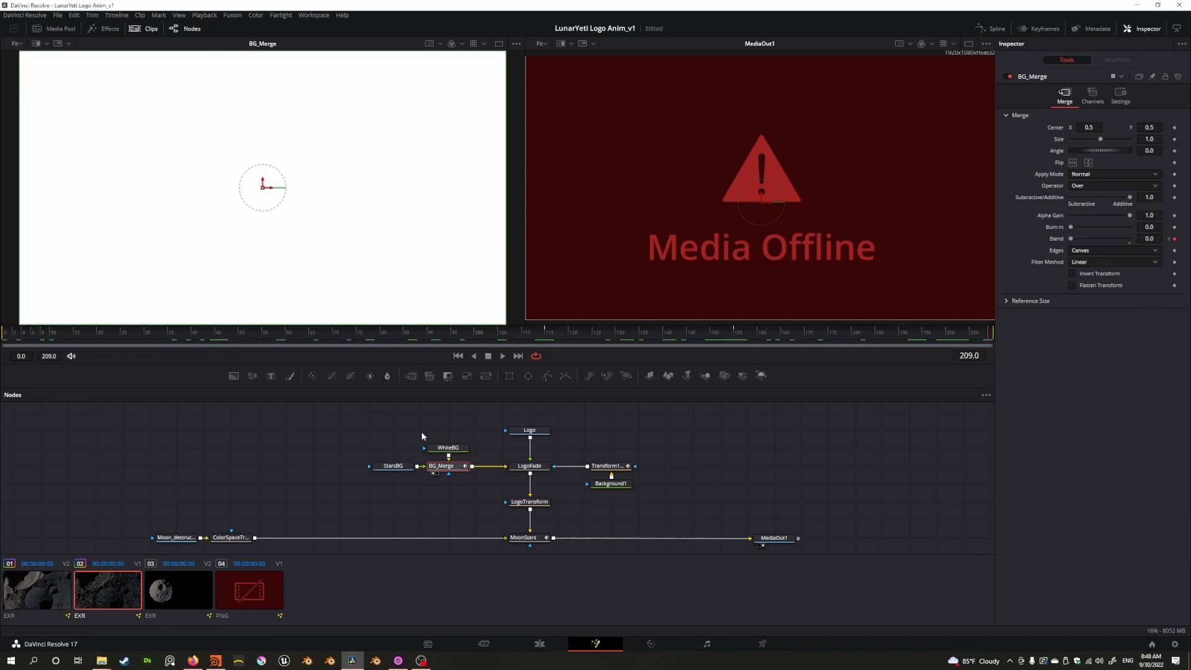
drag(390, 436, 378, 486)
click(441, 465)
click(393, 465)
click(427, 465)
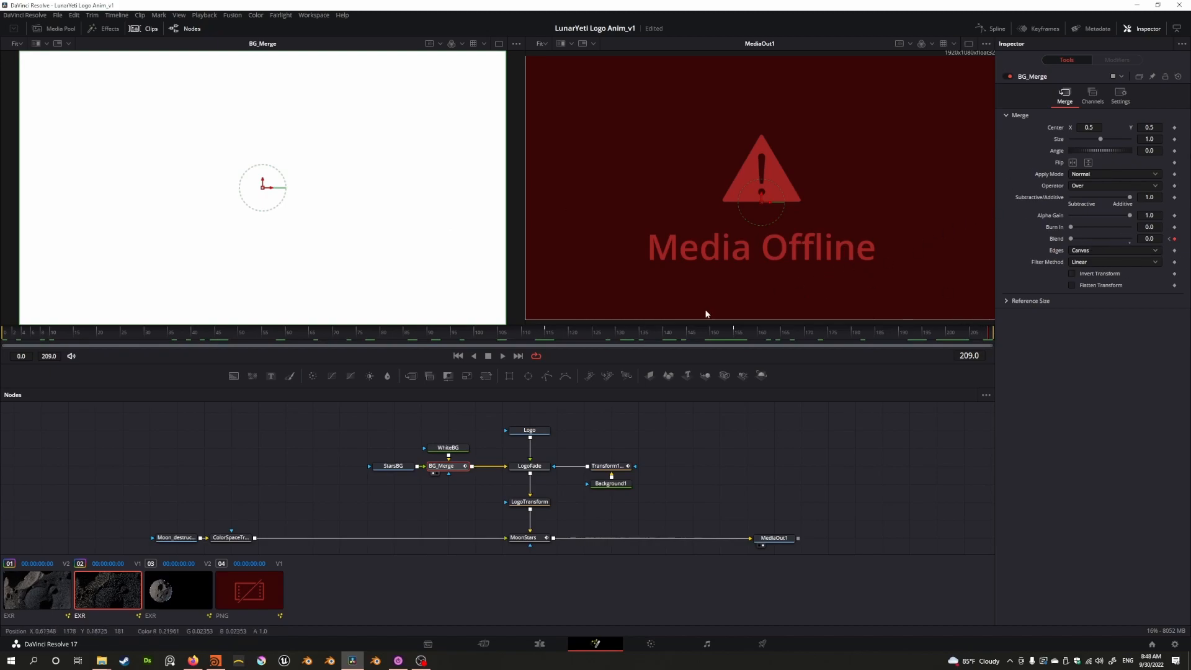
Load the Logo node into the first viewer and restore its offline logo image through the media pool
scroll(251, 457, right, 2)
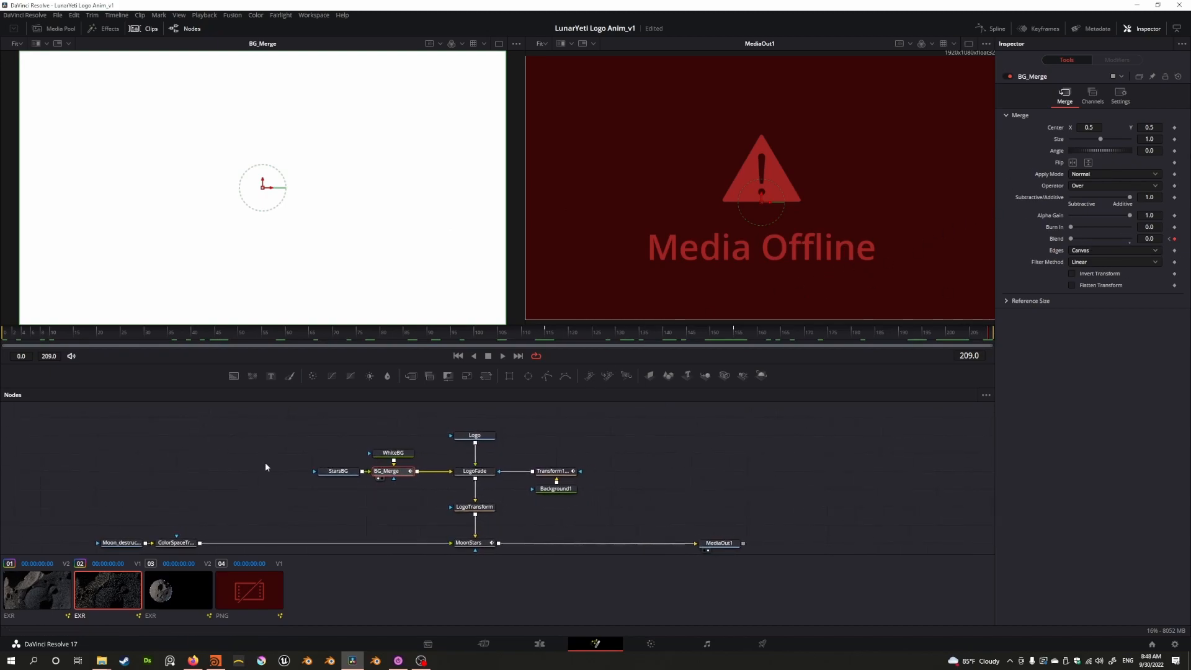
scroll(405, 495, down, 1)
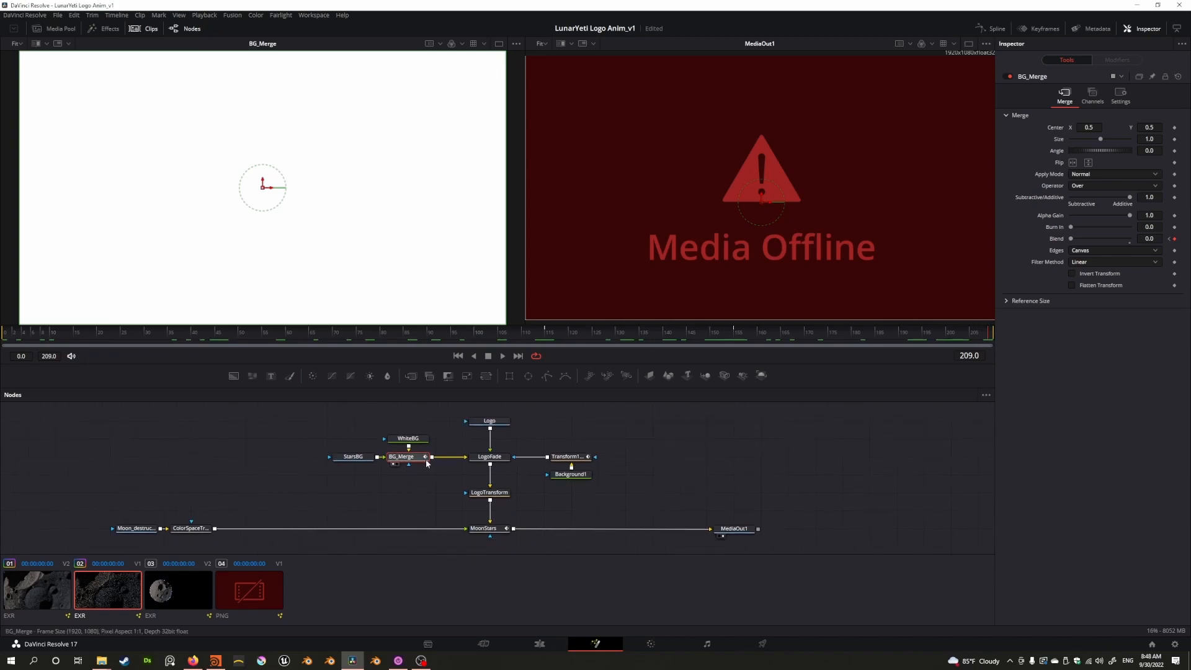
click(496, 459)
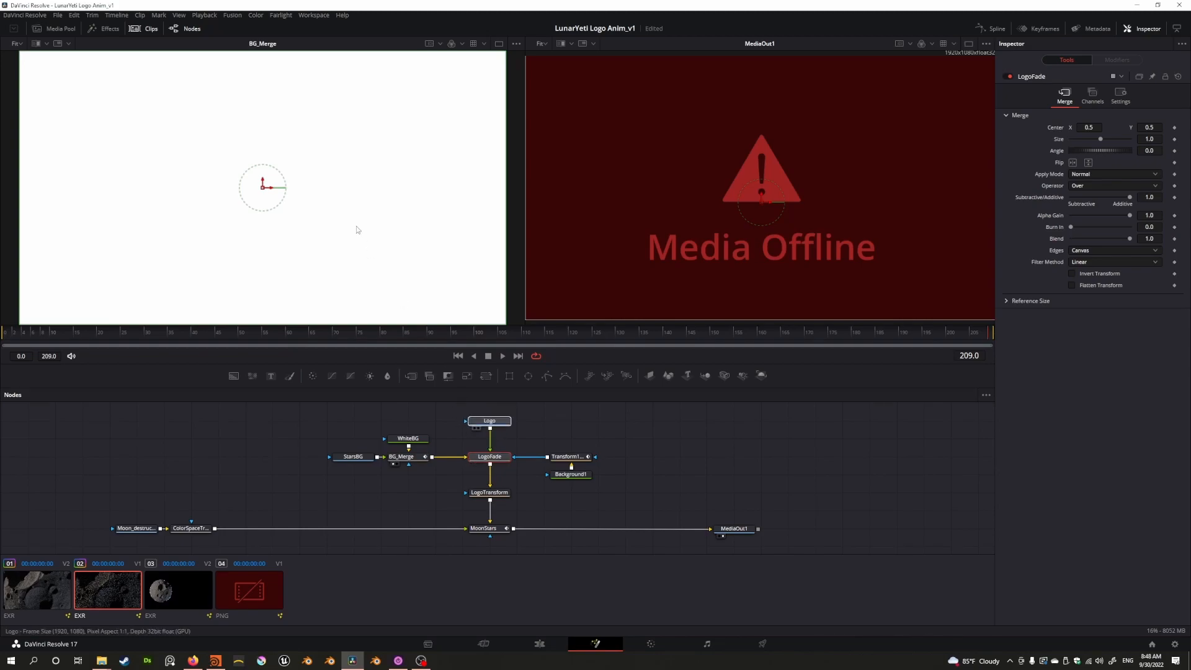
drag(356, 229, 357, 231)
click(494, 422)
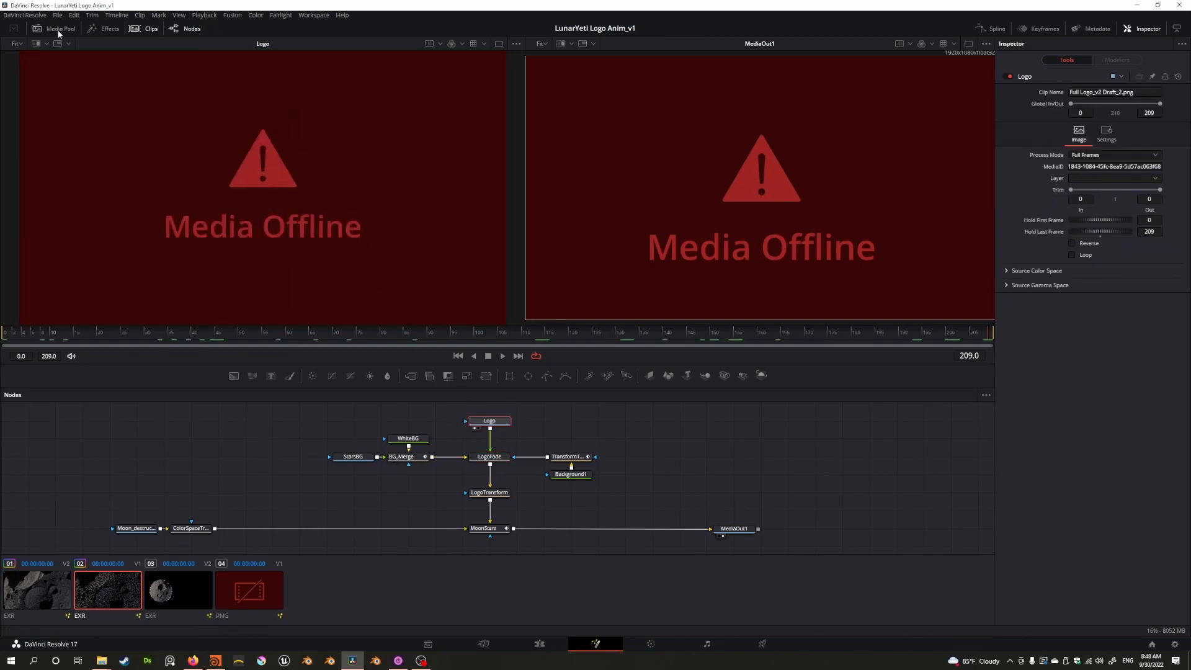
click(58, 28)
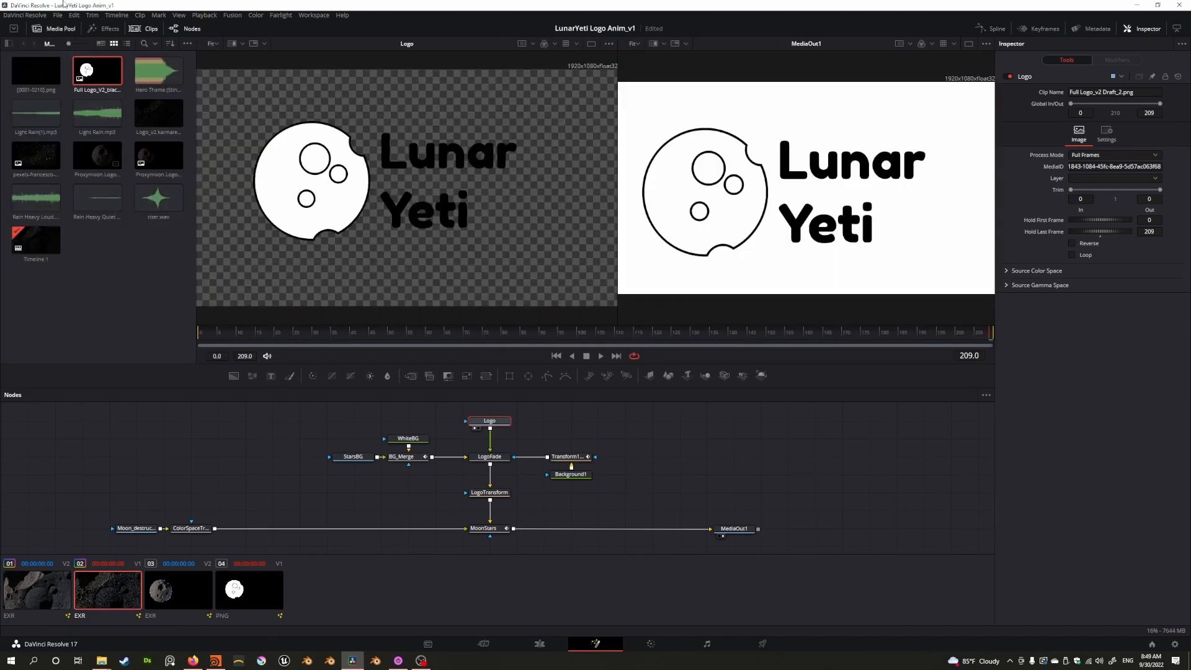
click(65, 29)
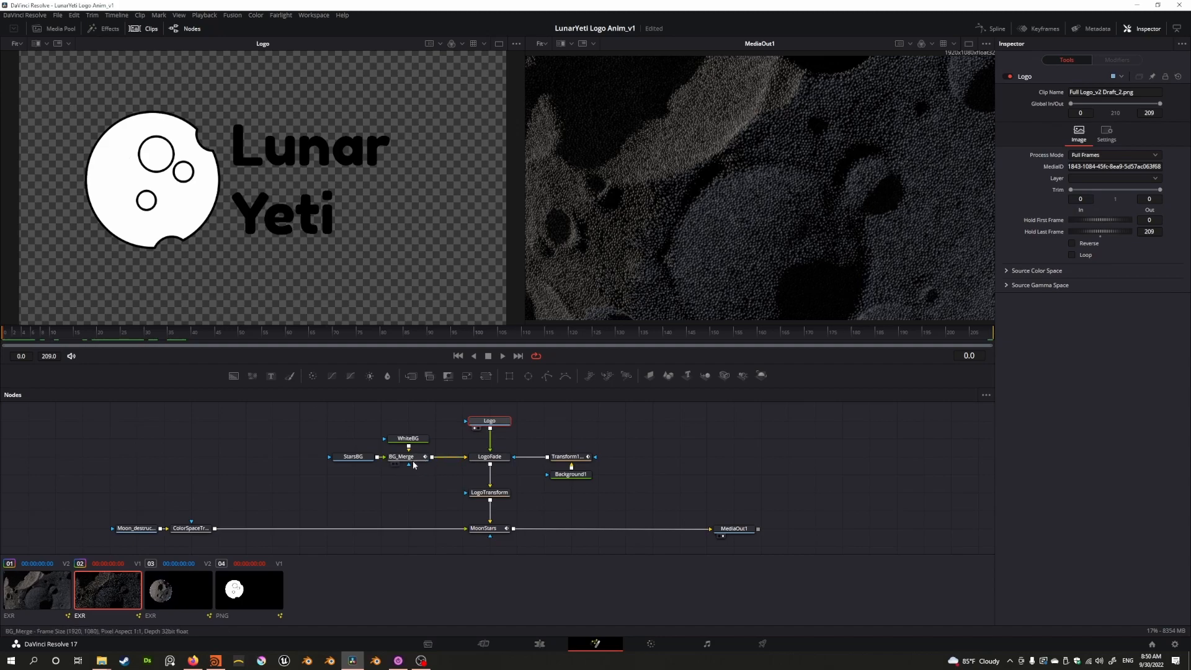
Select the three background nodes, preview BG_Merge and LogoFade in the first viewer, and show LogoFade's merge settings
drag(434, 418, 322, 483)
key(1)
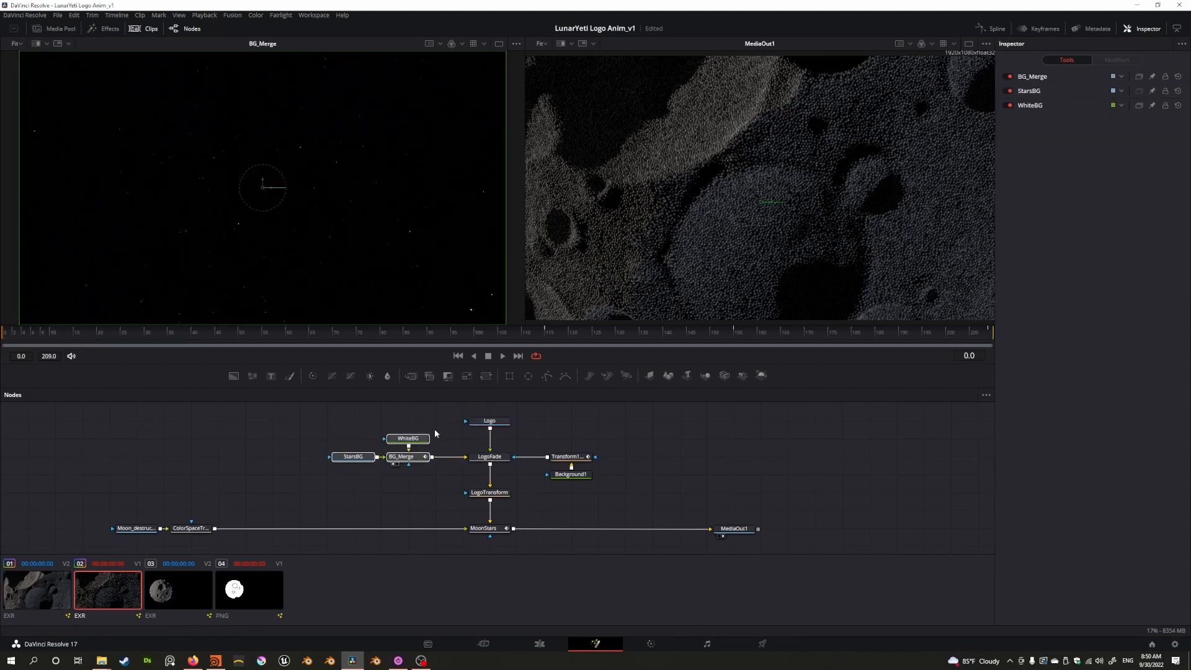
drag(490, 458, 337, 237)
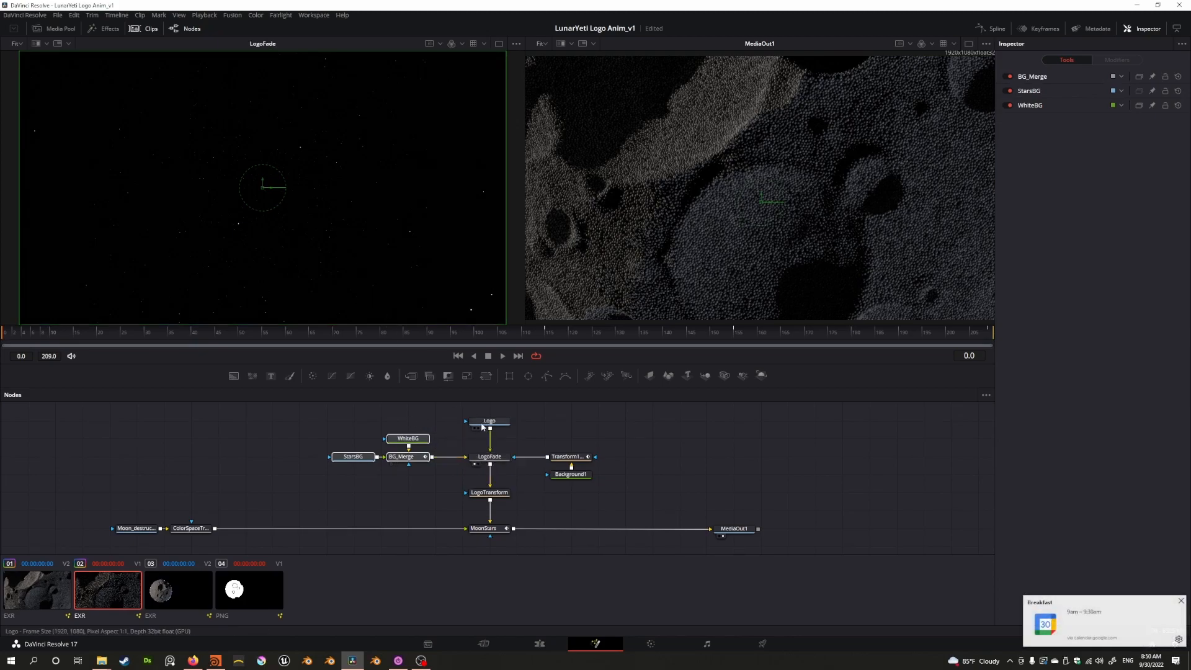
click(478, 461)
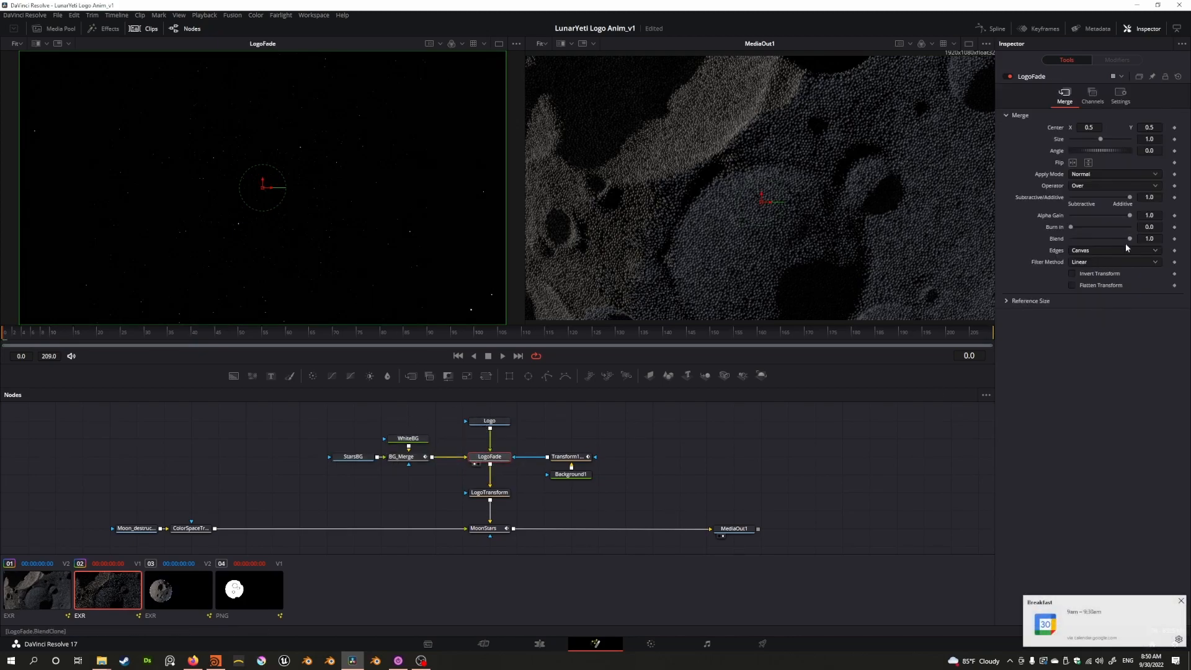
click(1180, 601)
Scrub back and forth through the logo reveal and on to frame 169, comparing LogoFade with the final output
drag(40, 337, 288, 335)
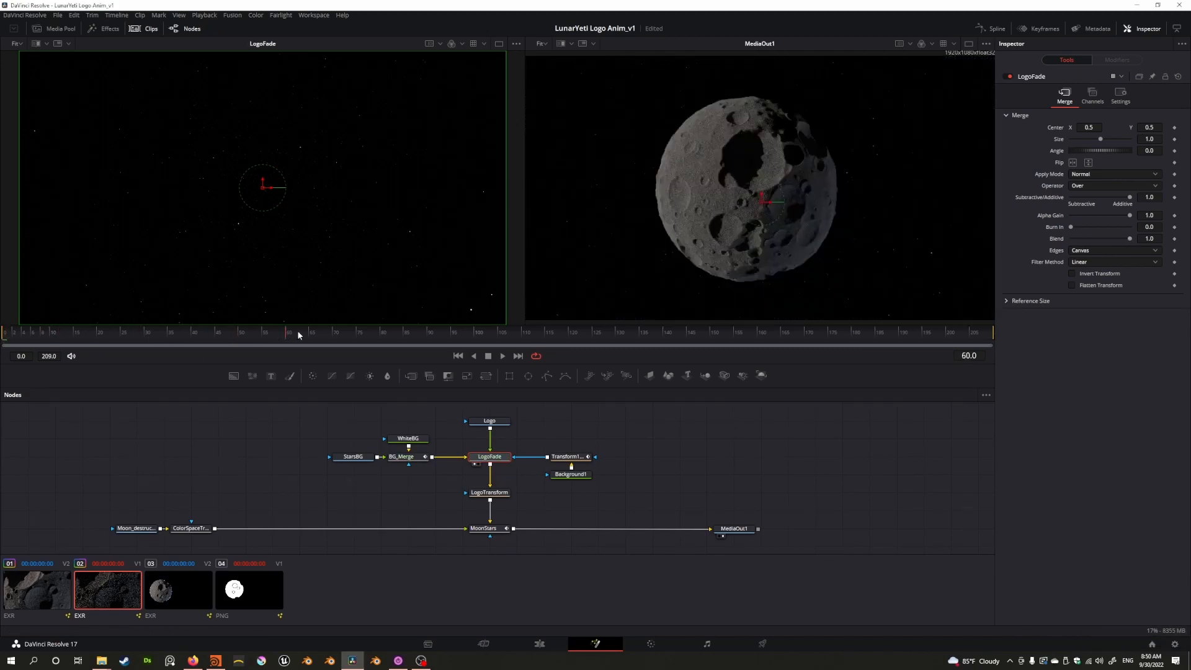
mouse_move(587, 341)
mouse_down()
mouse_move(486, 321)
mouse_move(457, 338)
mouse_move(598, 337)
mouse_up()
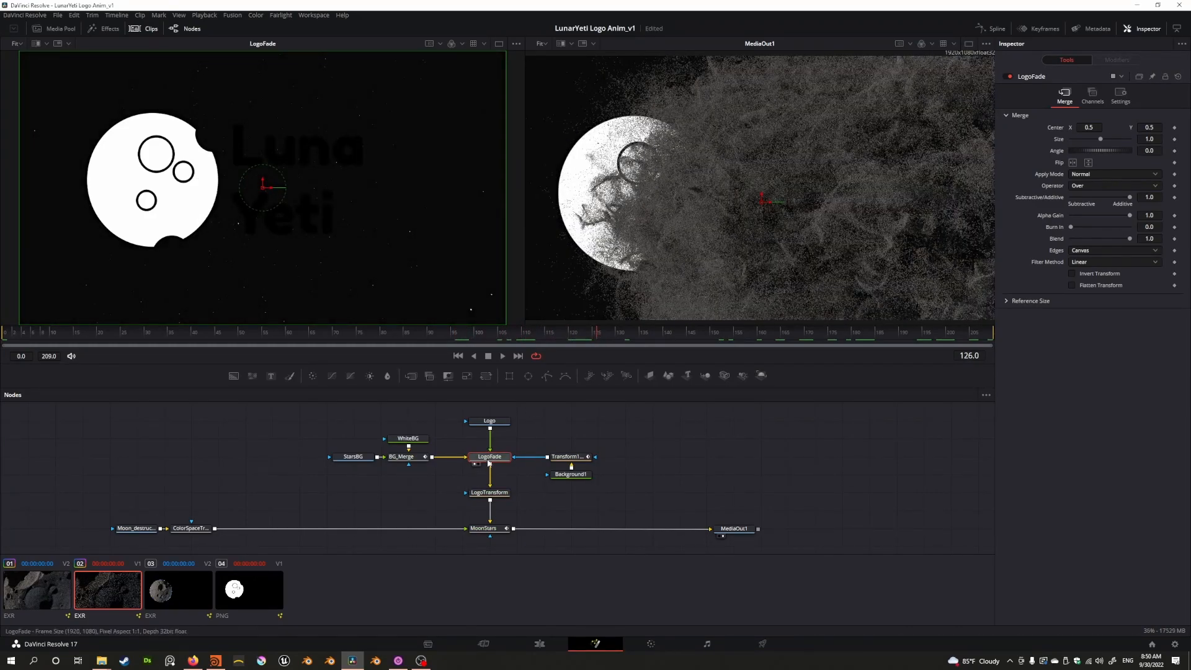
drag(693, 339, 537, 351)
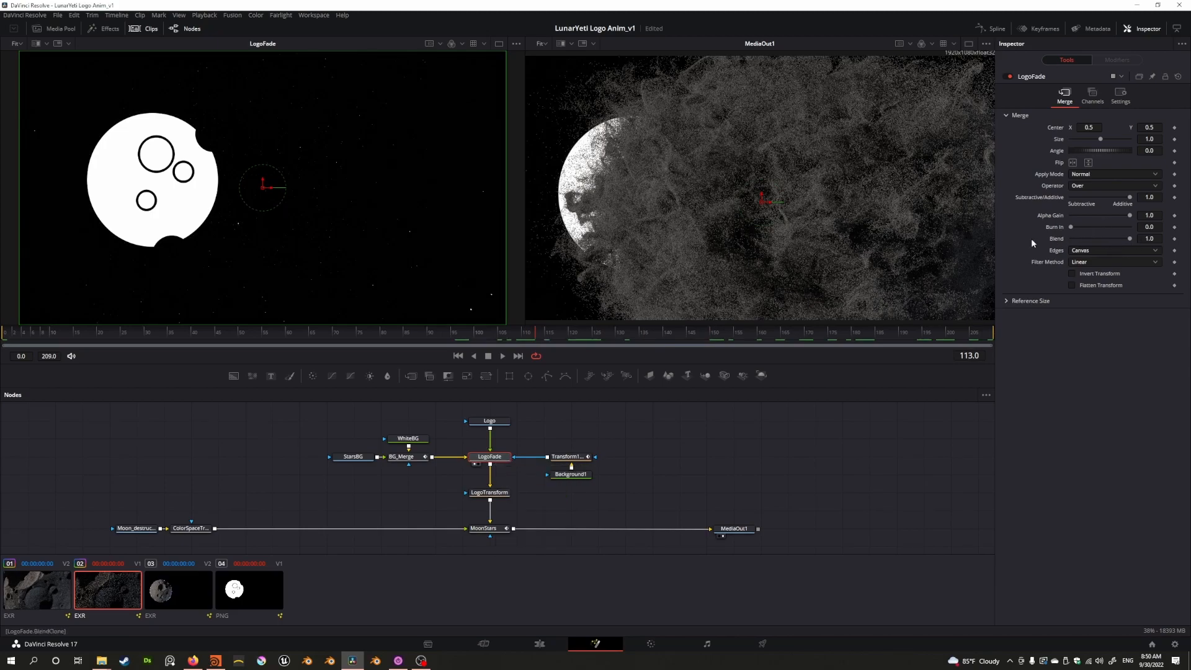
drag(191, 335, 773, 344)
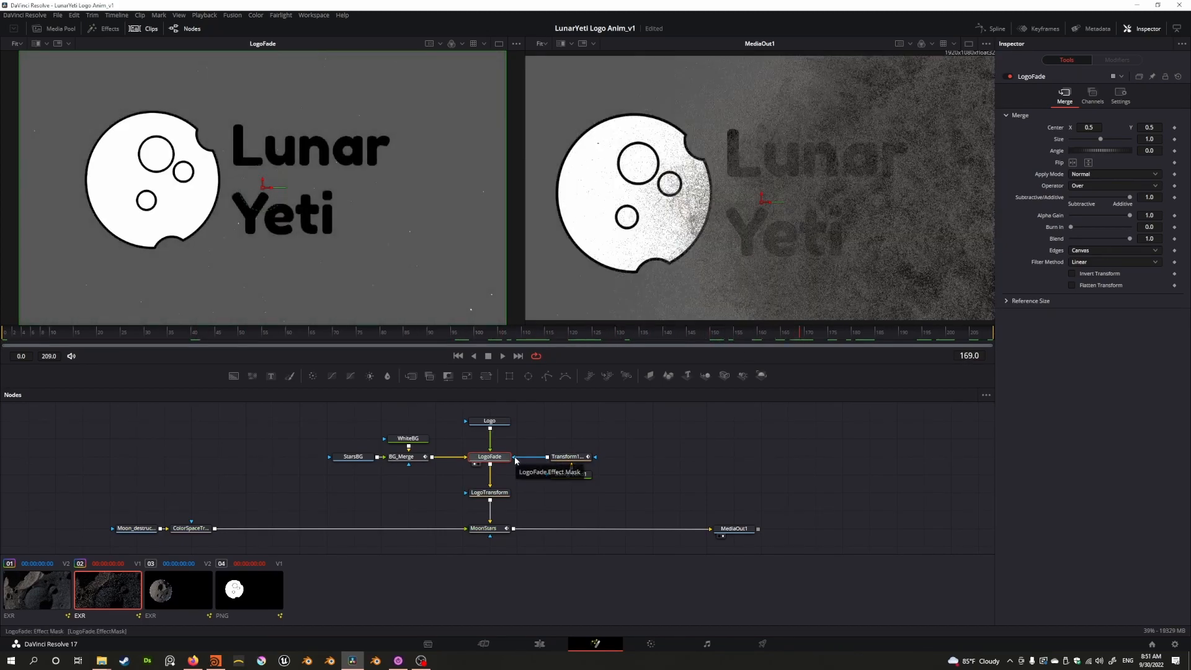
Preview Background1 and Transform1_1 in the first viewer and show the settings of each node
click(567, 476)
drag(385, 286, 386, 288)
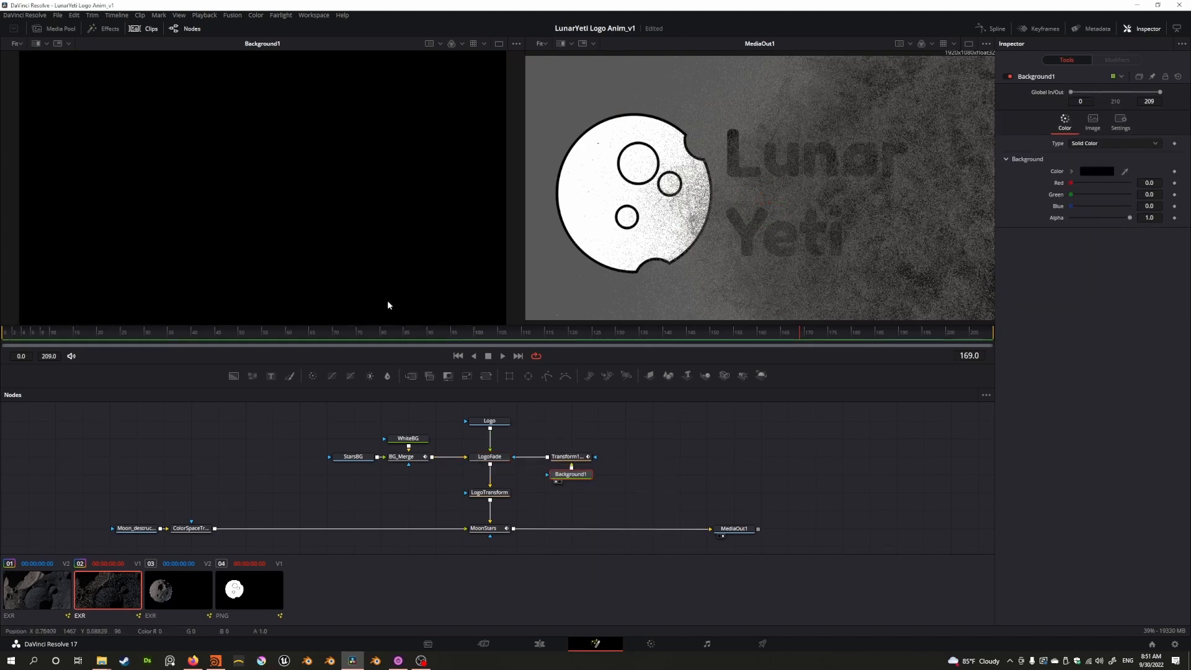
drag(565, 458, 327, 245)
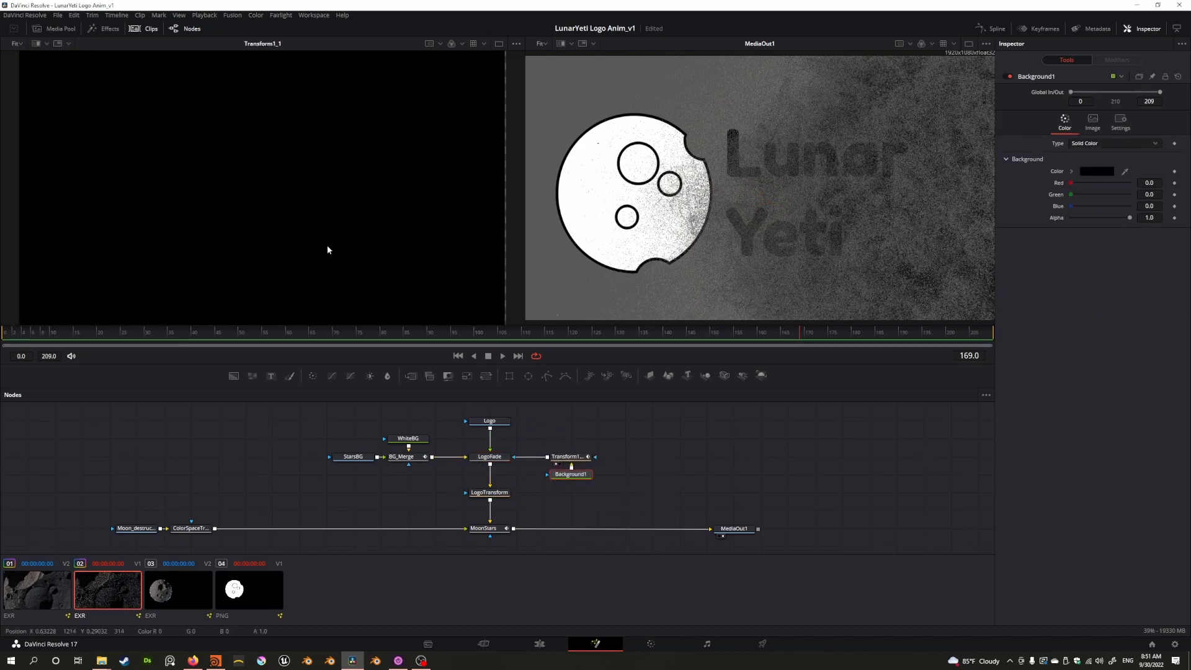
click(566, 457)
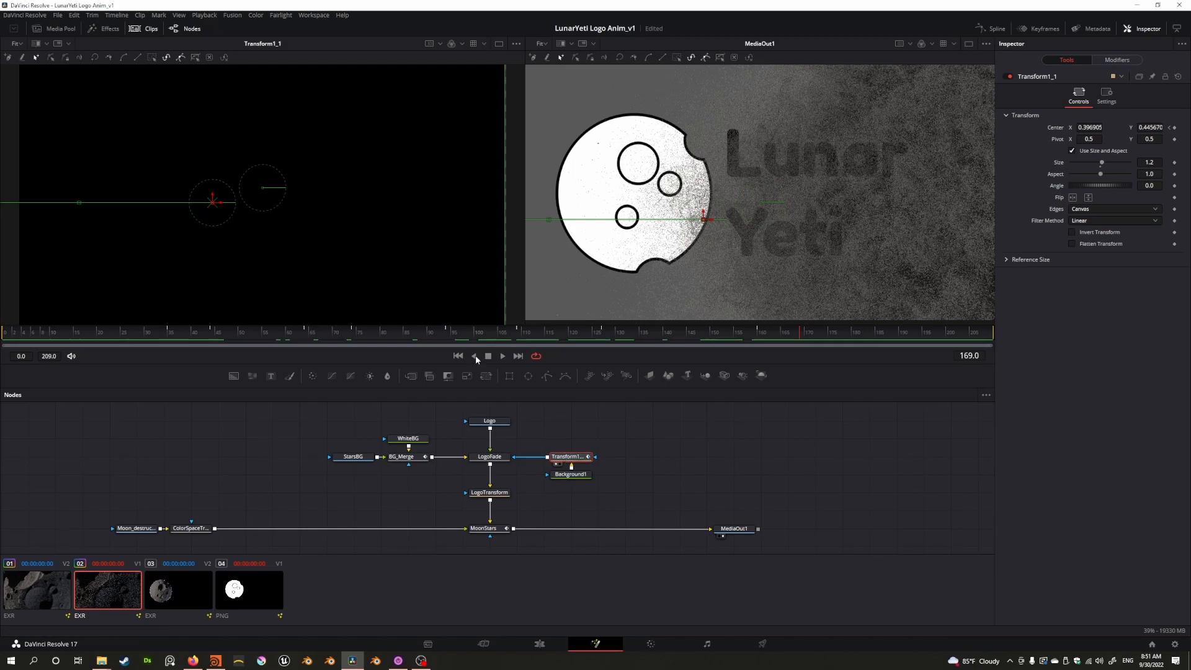
Examine the whole motion path of the Transform1_1 mask by scrubbing from the early frames to frame 204
drag(285, 335, 120, 339)
ctrl+scroll(235, 286, down, 5)
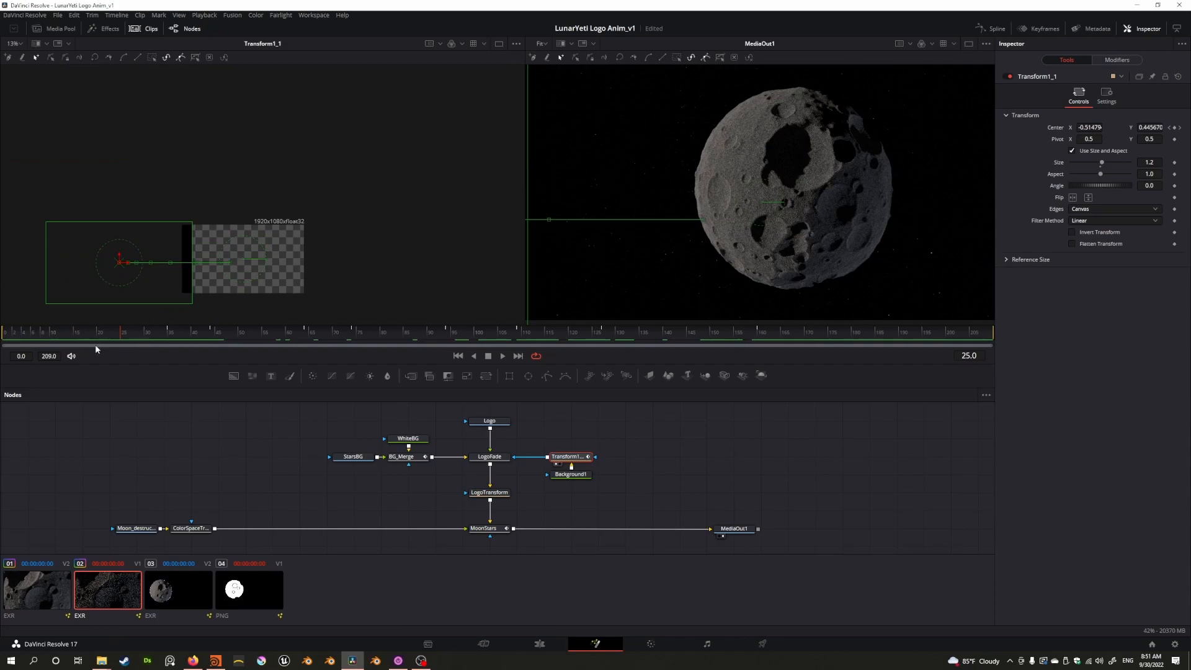
drag(10, 337, 969, 335)
Load LogoFade into the first viewer and, with Transform1_1 selected, scrub through the masked logo reveal to frame 206
ctrl+scroll(520, 476, up, 2)
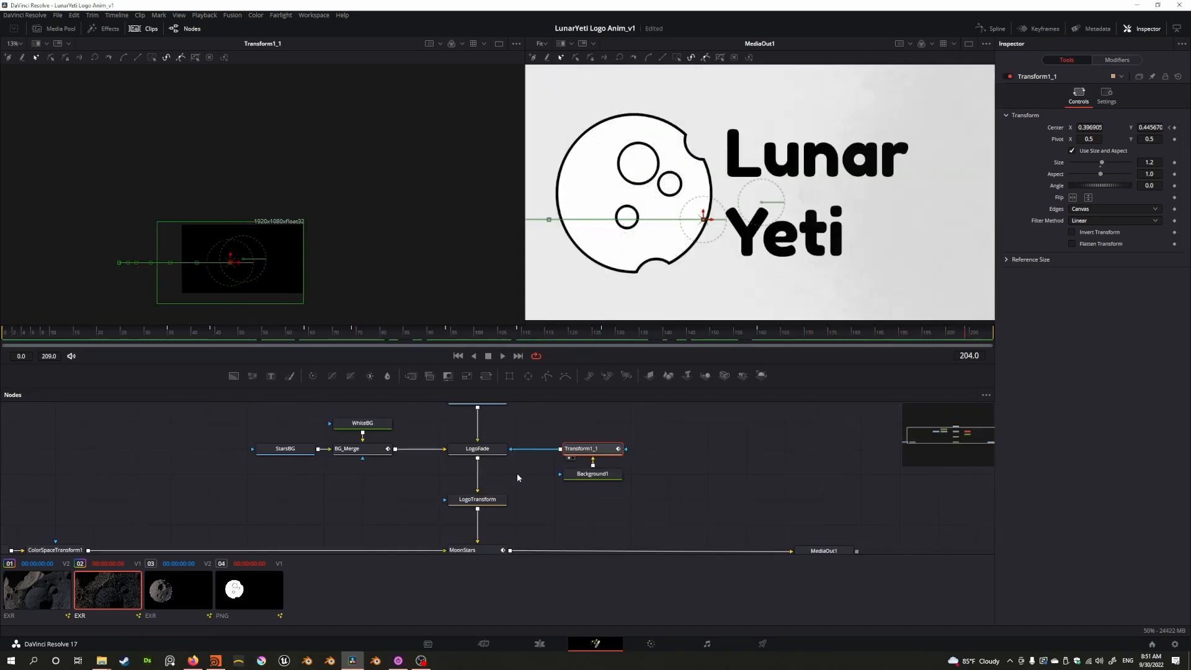
click(486, 453)
drag(486, 454, 367, 225)
click(586, 452)
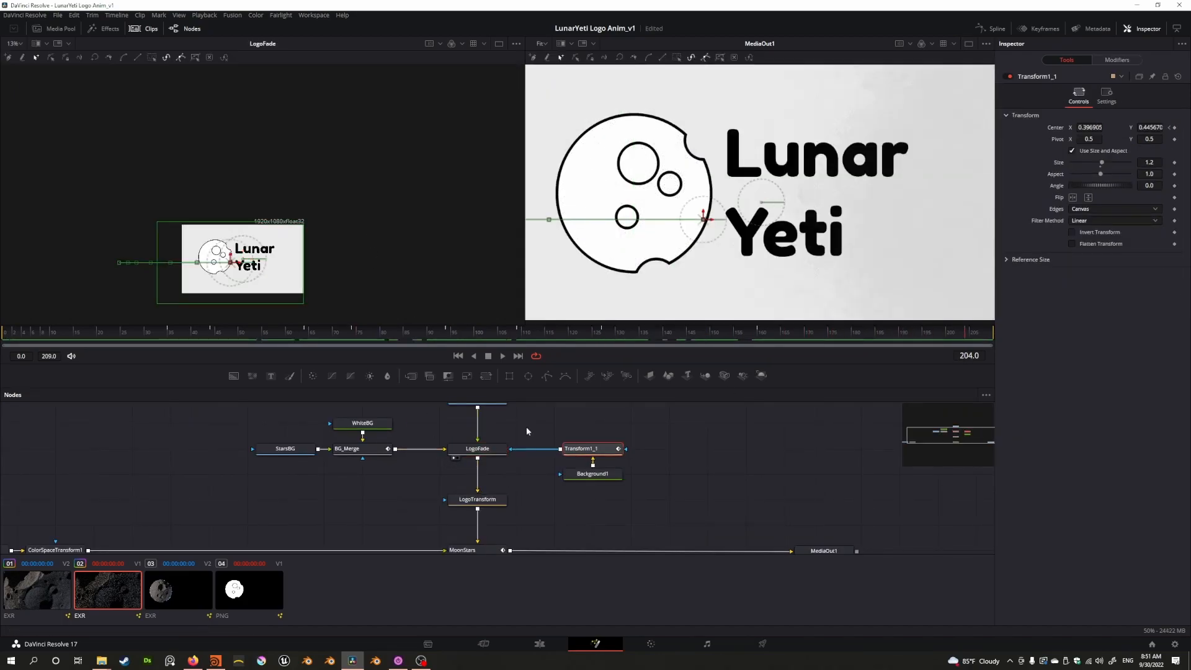
drag(172, 332, 405, 339)
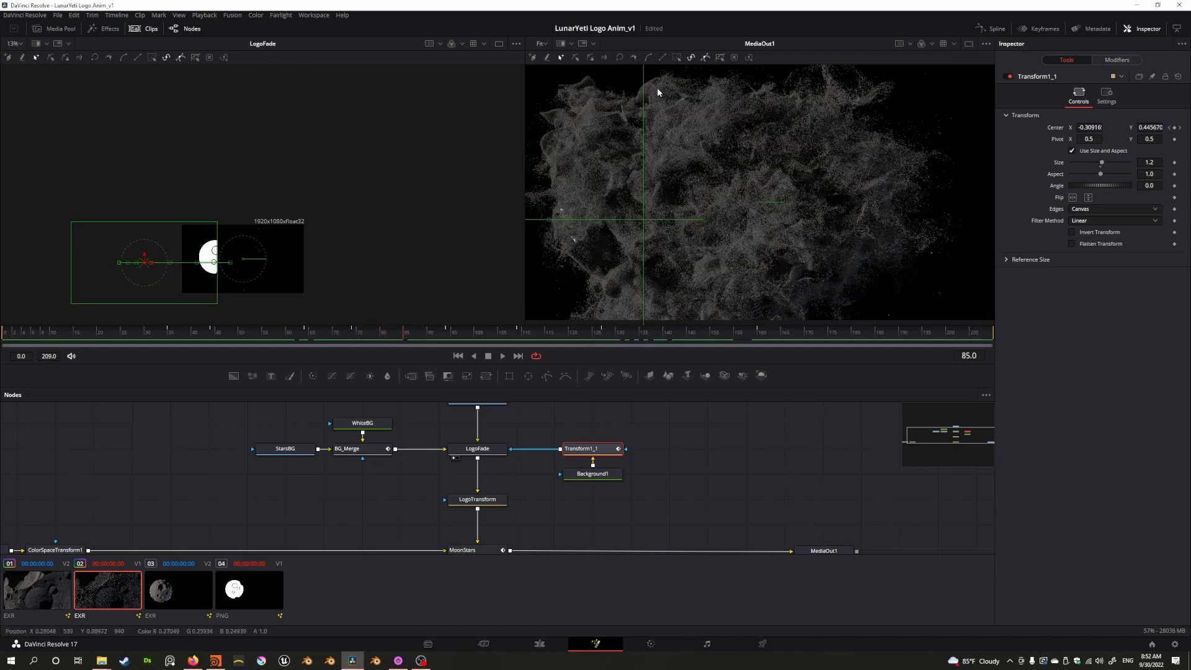
drag(404, 335, 804, 344)
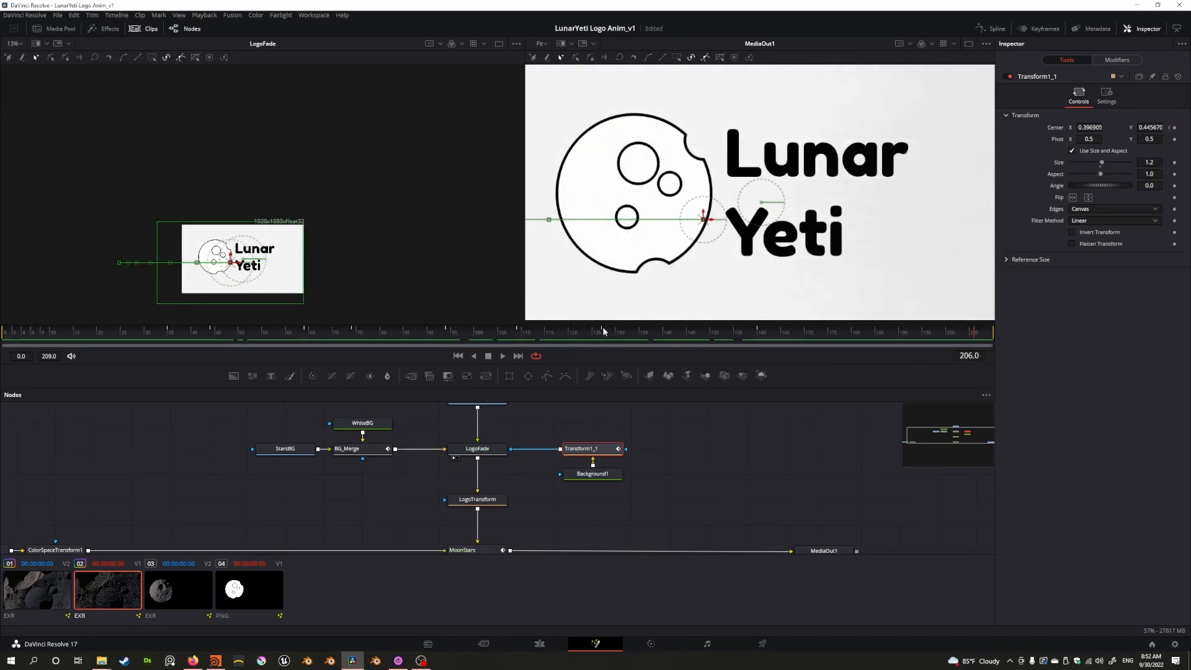
Select LogoFade, then load LogoTransform into the first viewer and show its transform settings
click(490, 466)
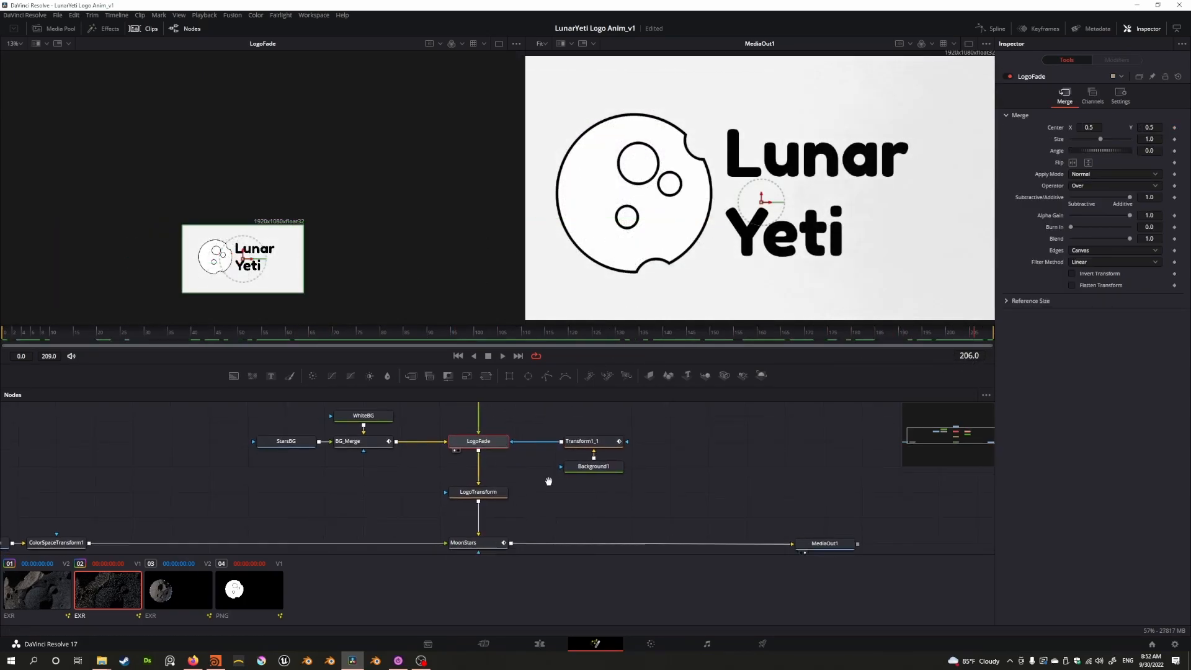
middle_drag(545, 483, 570, 433)
click(495, 451)
drag(495, 451, 320, 267)
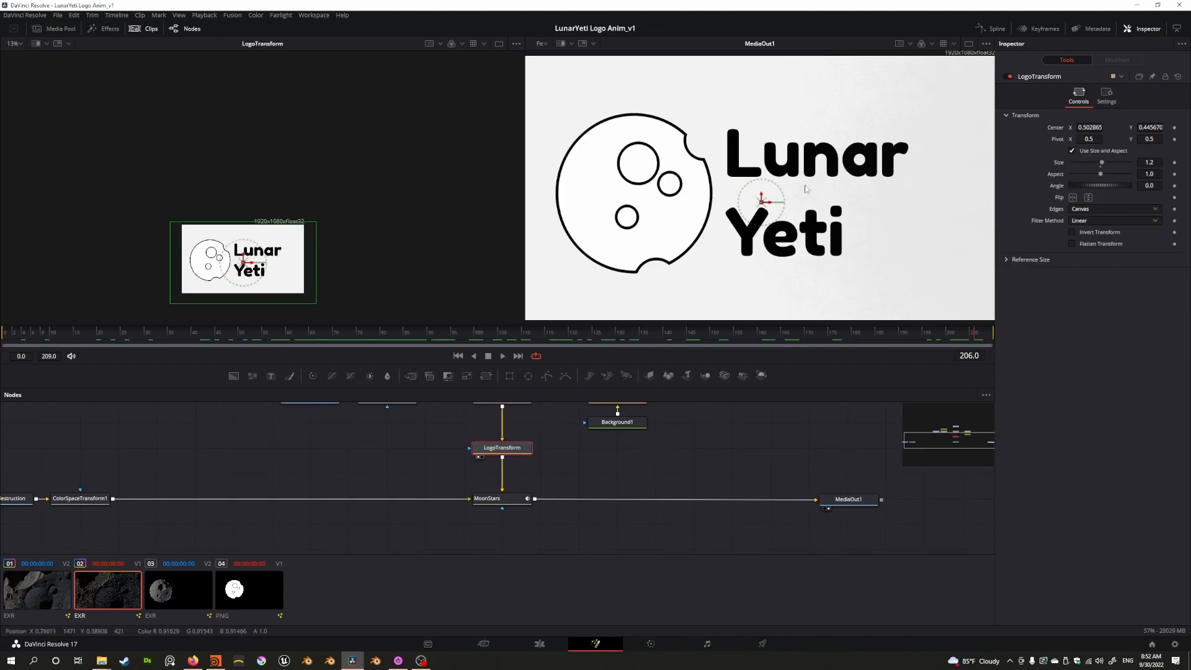
Load the MoonStars merge into the first viewer and show its merge settings
middle_drag(556, 434, 573, 459)
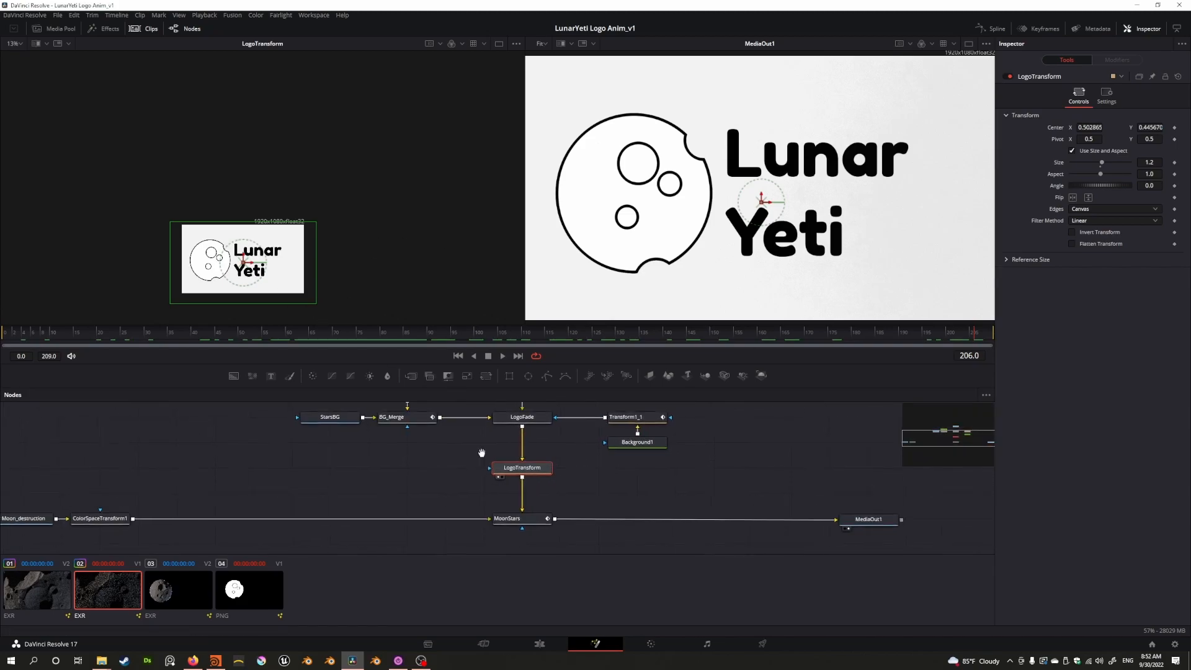
middle_drag(495, 468, 562, 454)
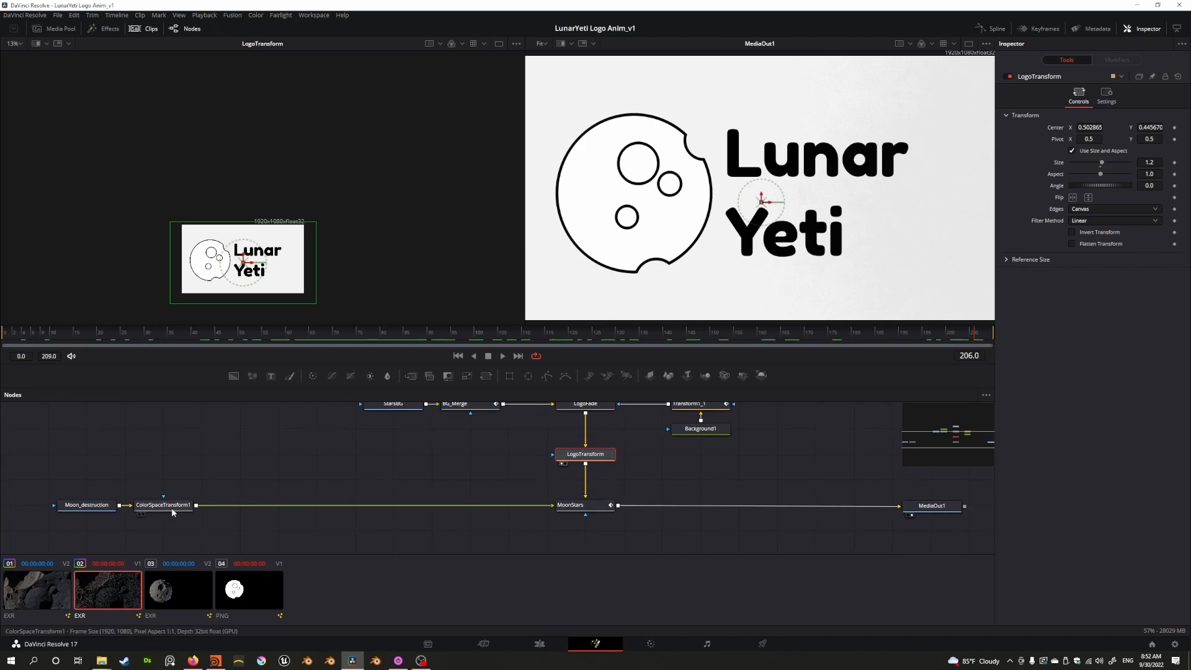
click(562, 514)
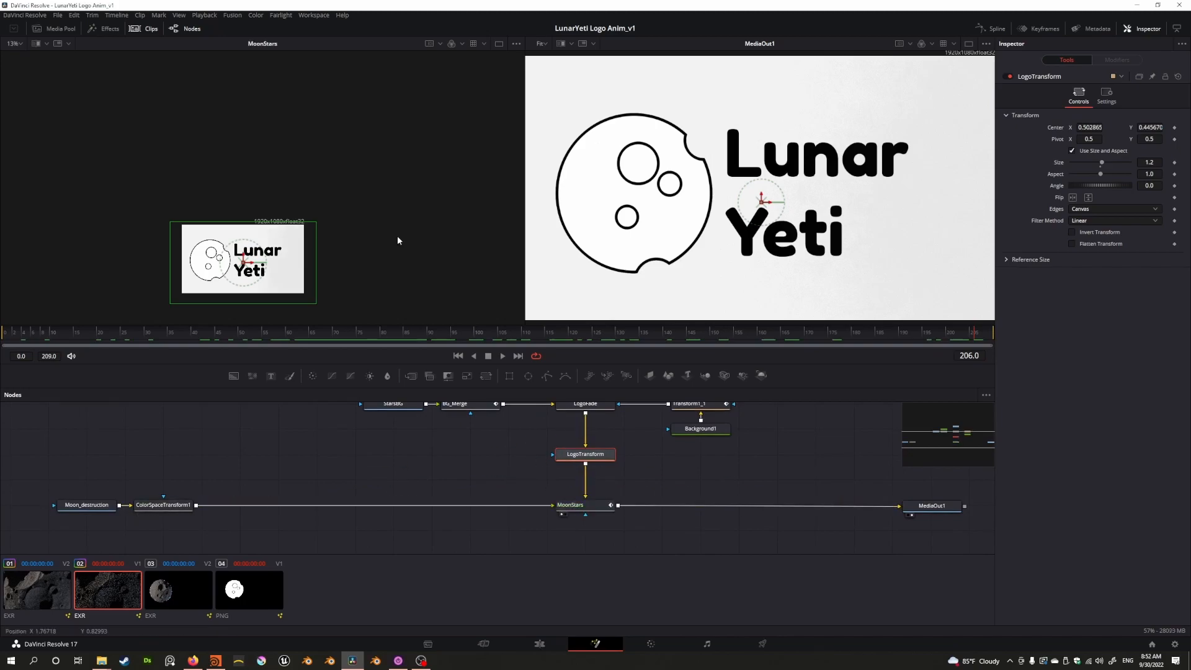
click(570, 509)
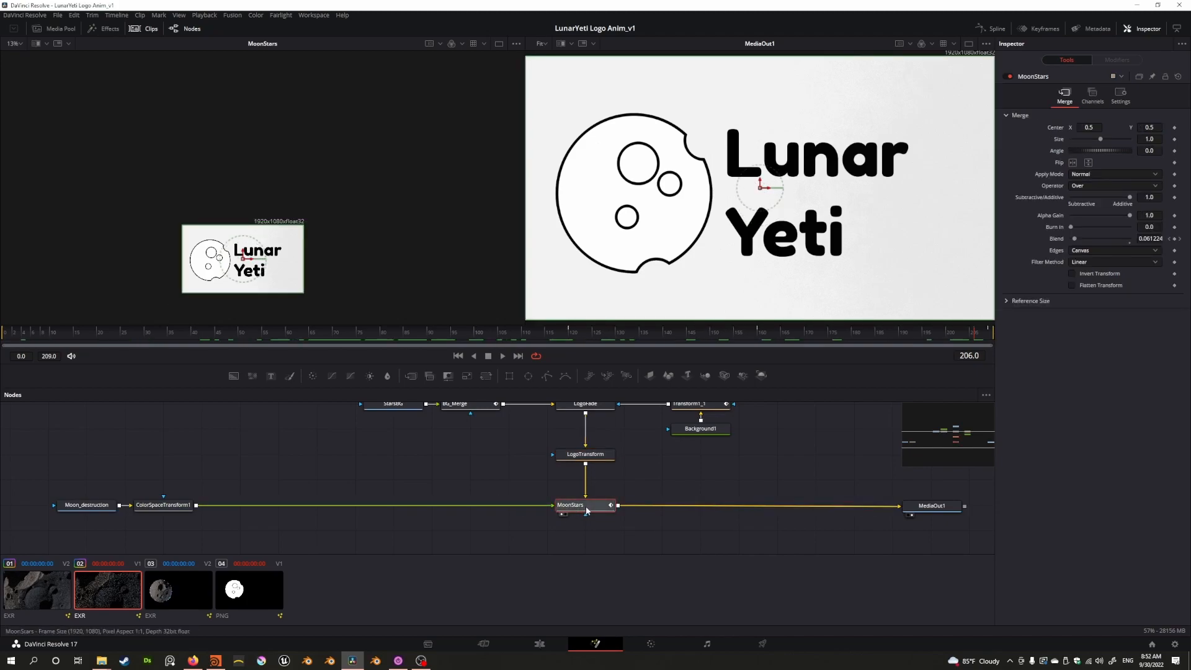
Select Moon_destruction and ColorSpaceTransform1 together, then review the MoonStars composite by scrubbing from the start to frame 209
drag(221, 460, 59, 535)
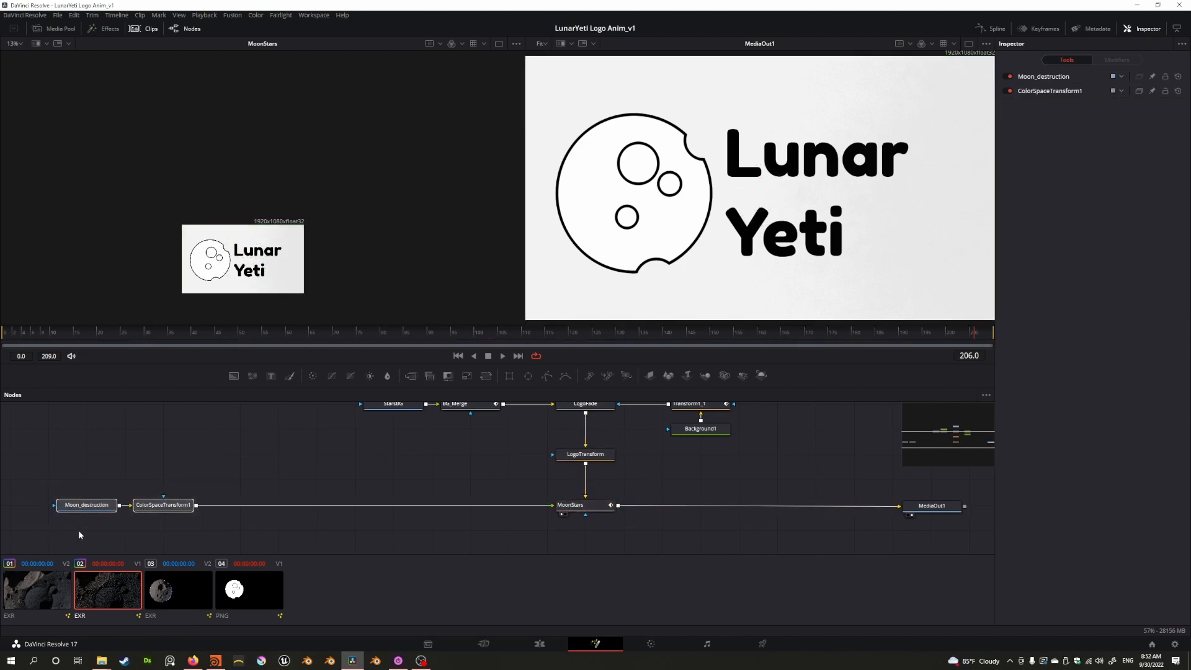
drag(674, 464, 551, 442)
mouse_move(2, 333)
mouse_down()
mouse_move(269, 339)
mouse_move(10, 335)
mouse_up()
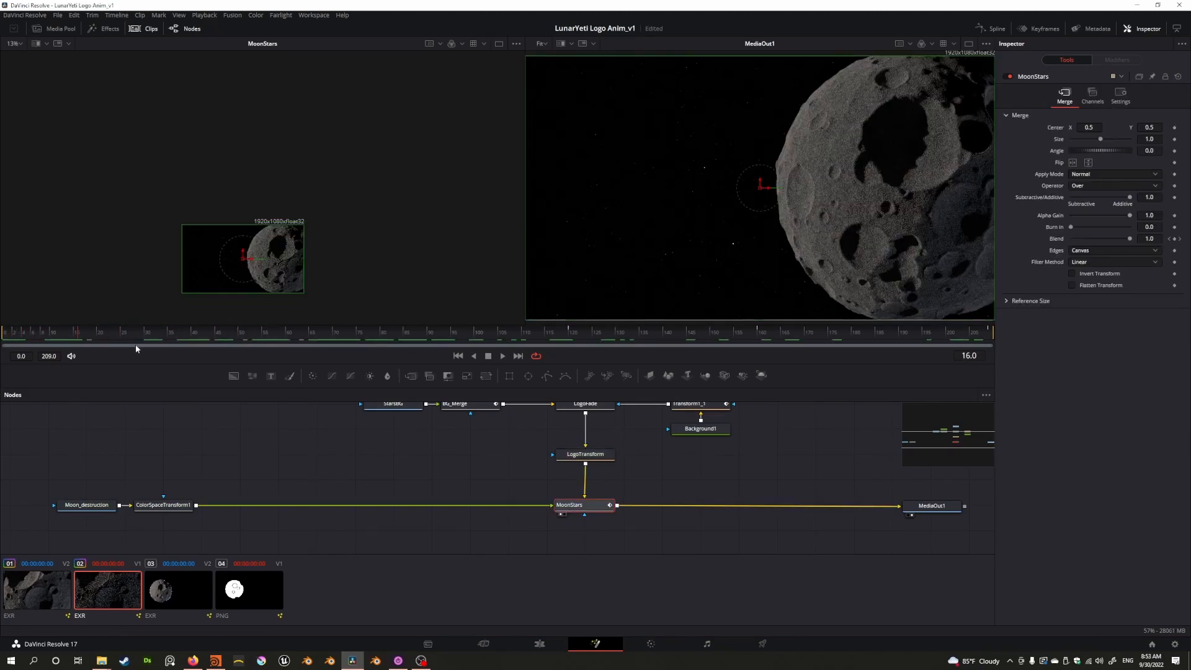
drag(43, 335, 186, 332)
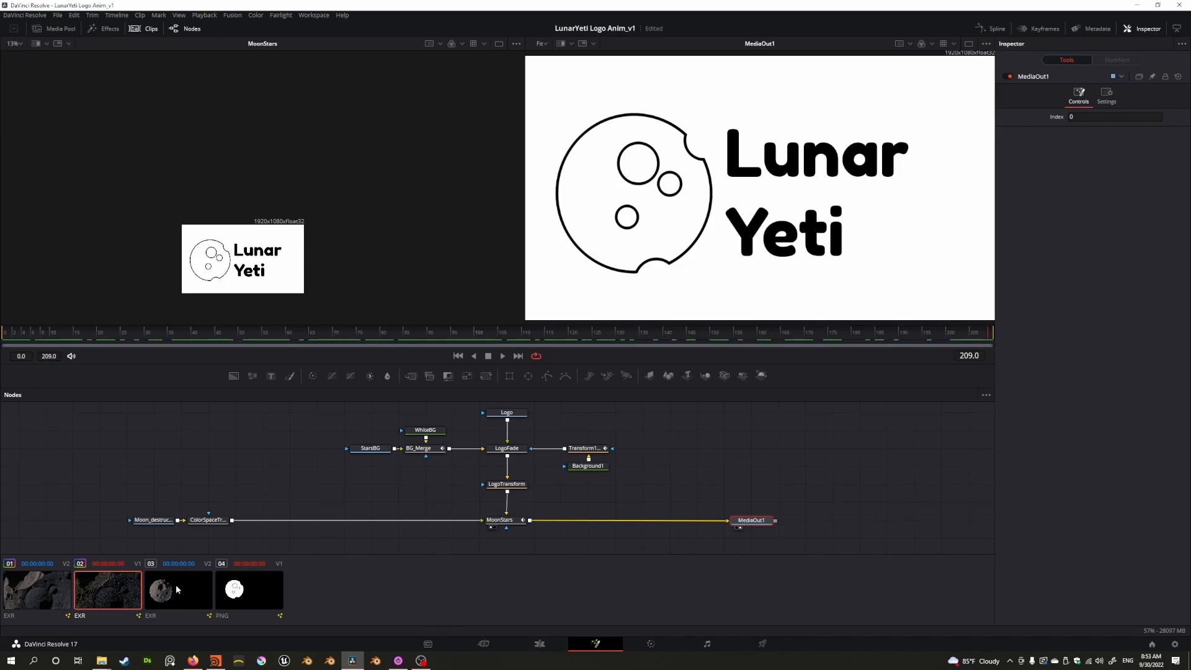
Review the opening moon shot on the edit timeline, then open the second Proxymoon clip's Fusion composition with the playhead over that clip
click(540, 644)
drag(172, 403, 227, 429)
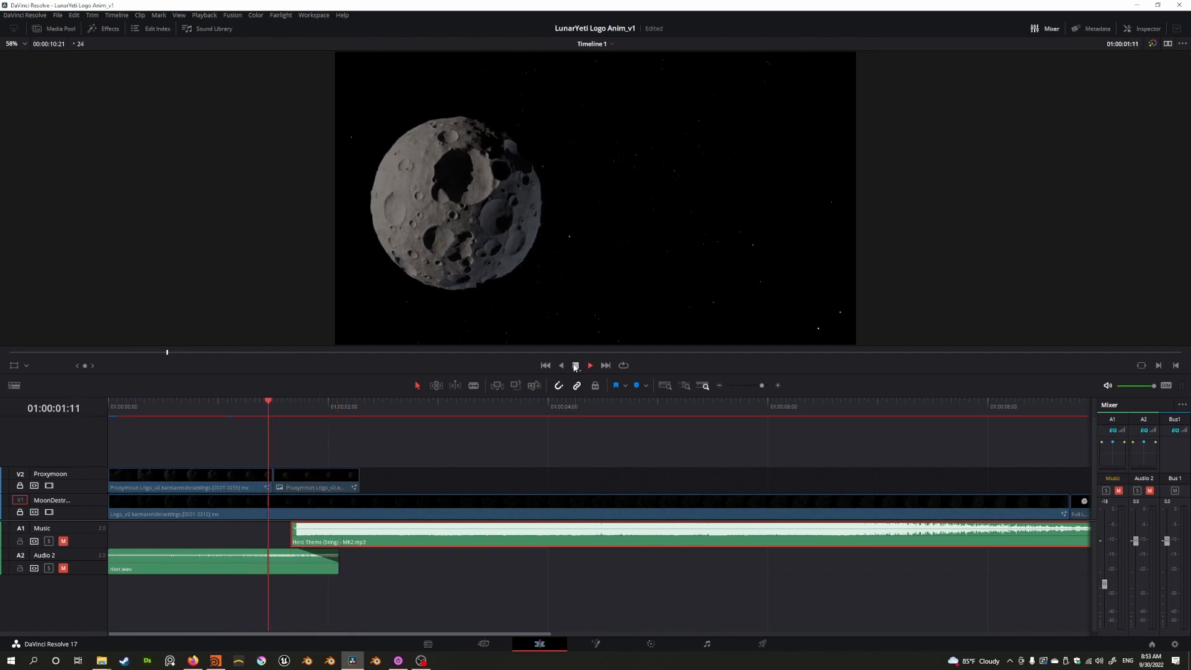
click(577, 366)
drag(335, 418, 304, 414)
mouse_move(299, 414)
mouse_down()
mouse_move(274, 414)
mouse_move(288, 400)
mouse_move(339, 402)
mouse_move(270, 415)
mouse_move(328, 415)
mouse_move(287, 415)
mouse_up()
click(596, 644)
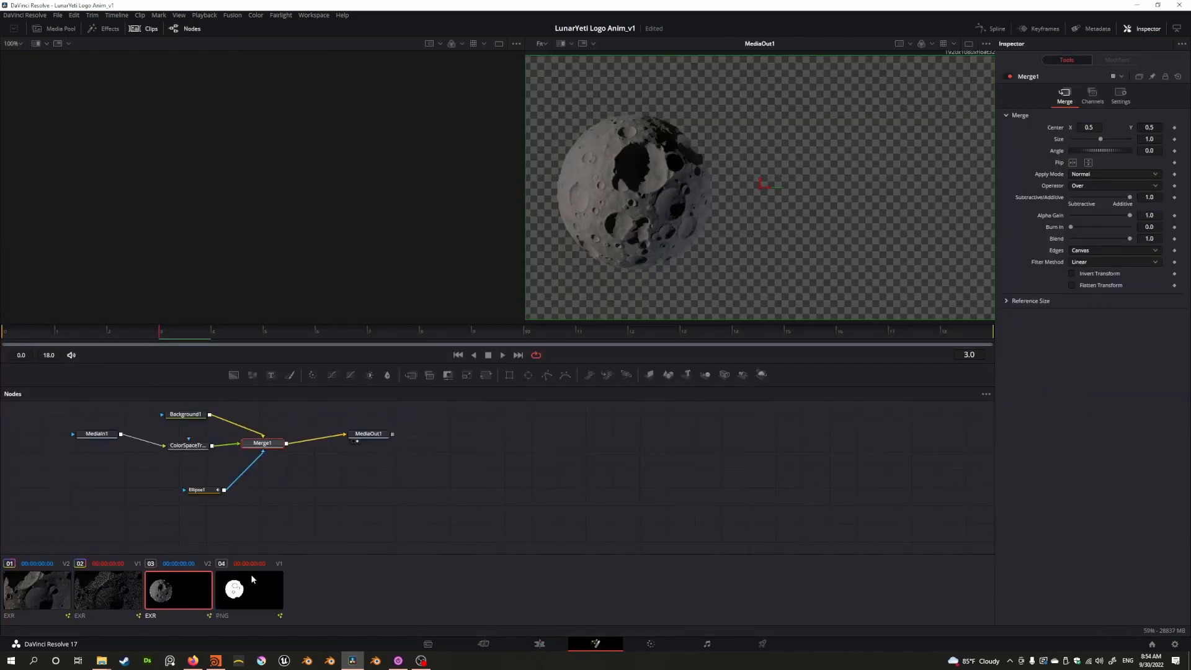
View MediaIn1 and then ColorSpaceTransform1 in the first viewer, and space both nodes farther from Merge1 in the node graph
middle_drag(274, 515, 530, 532)
drag(346, 458, 231, 335)
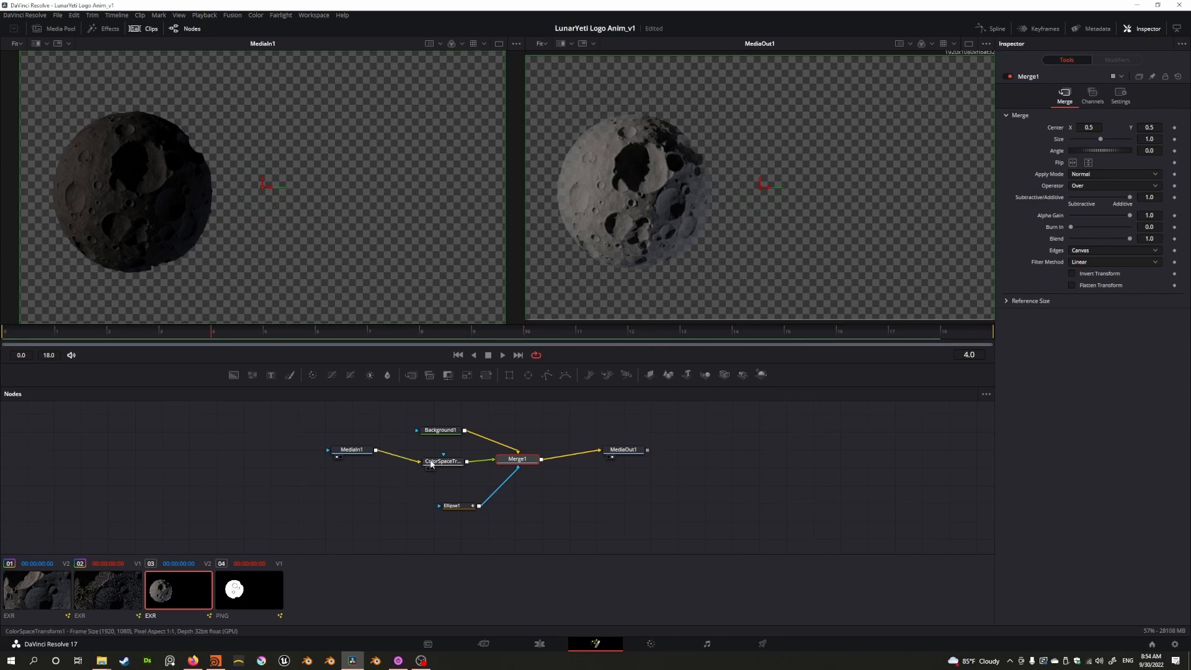
drag(432, 462, 266, 251)
drag(338, 451, 277, 456)
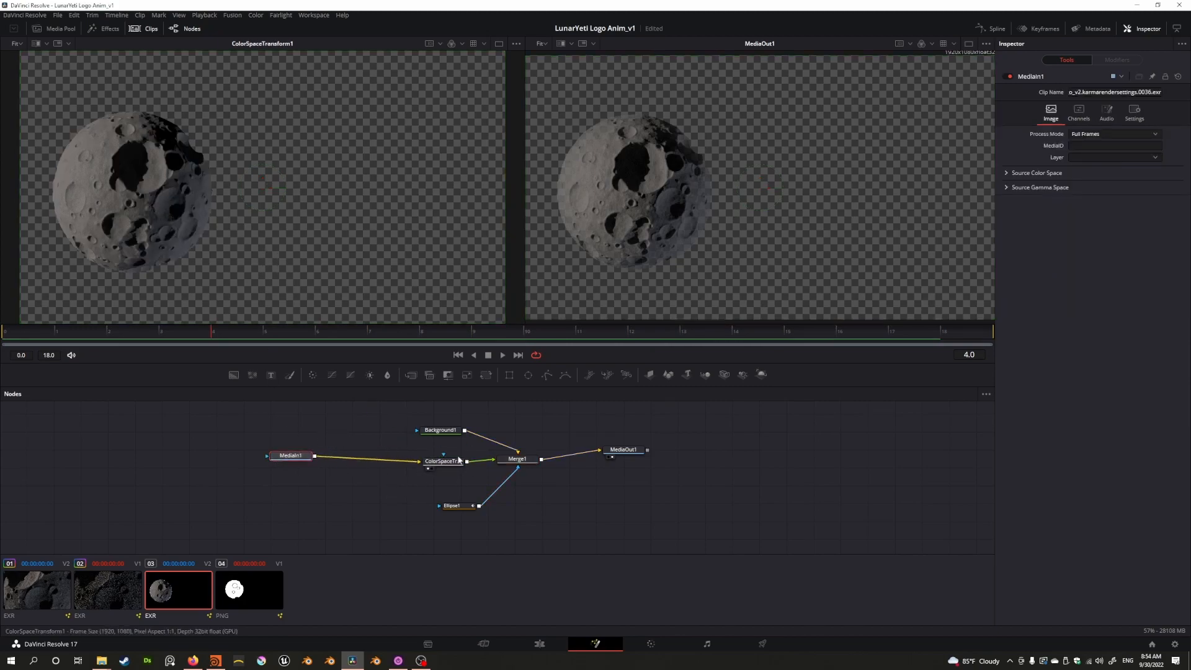
drag(444, 462, 365, 455)
middle_drag(441, 433, 379, 446)
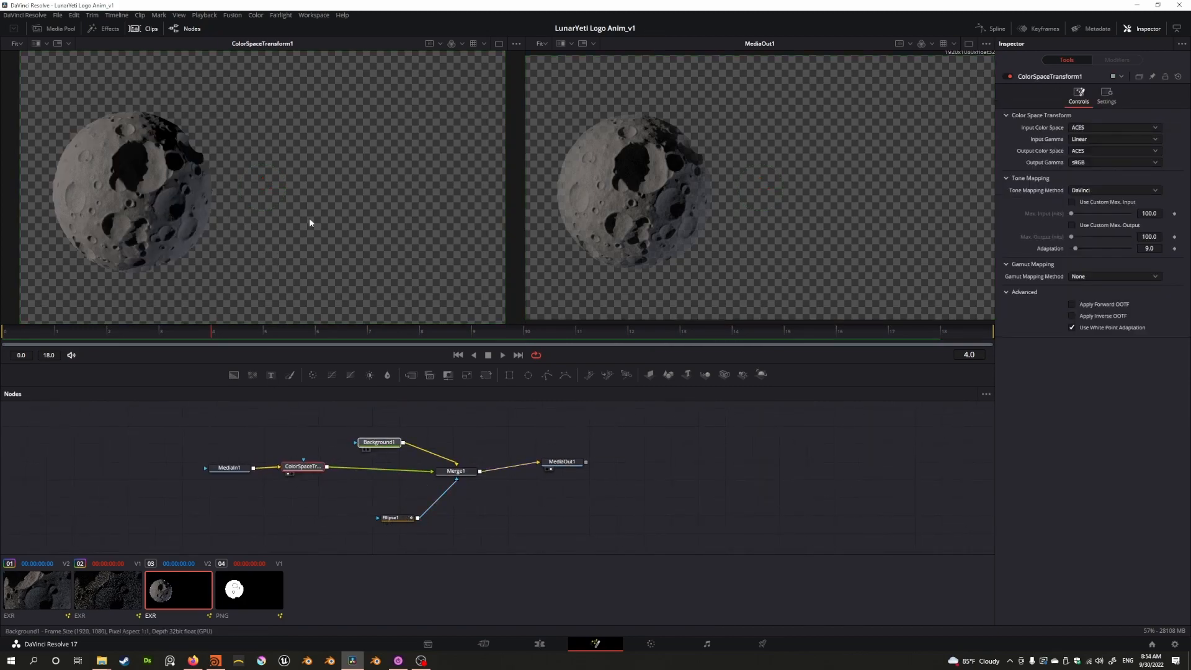
Inspect the transparent Background1 and the Merge1 settings, then load the Ellipse1 mask into the first viewer and scrub its opening frames
drag(379, 442, 296, 236)
click(379, 442)
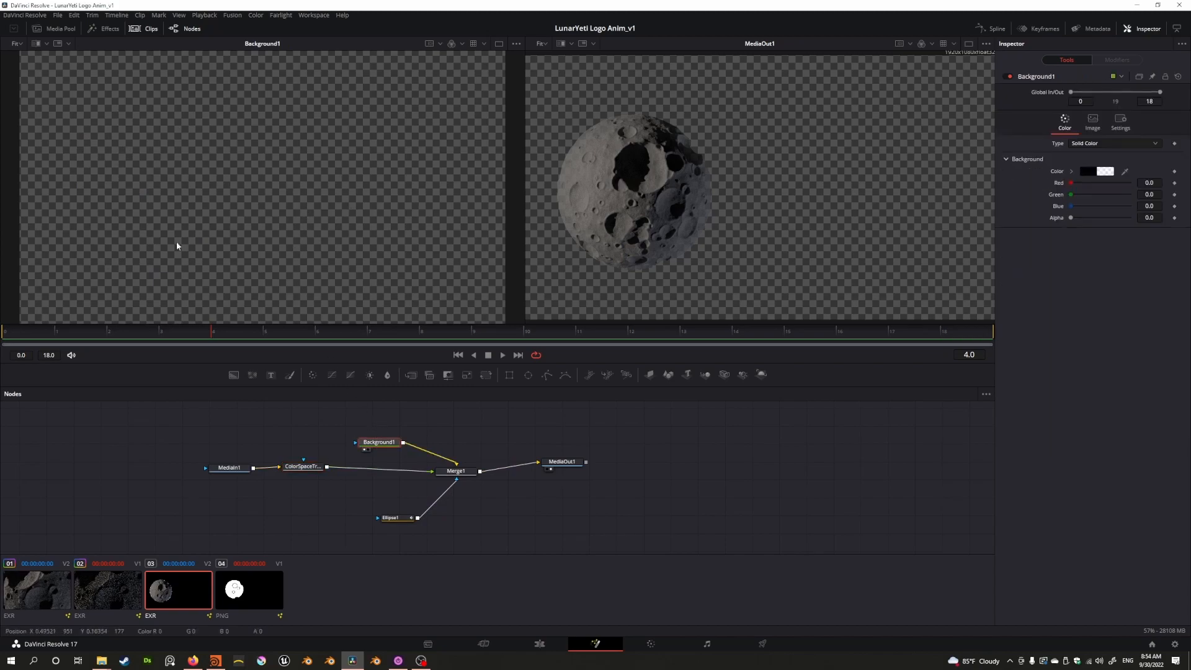
mouse_move(301, 468)
mouse_down()
mouse_move(301, 433)
mouse_move(303, 471)
mouse_up()
click(456, 473)
drag(391, 517, 258, 261)
drag(9, 330, 71, 324)
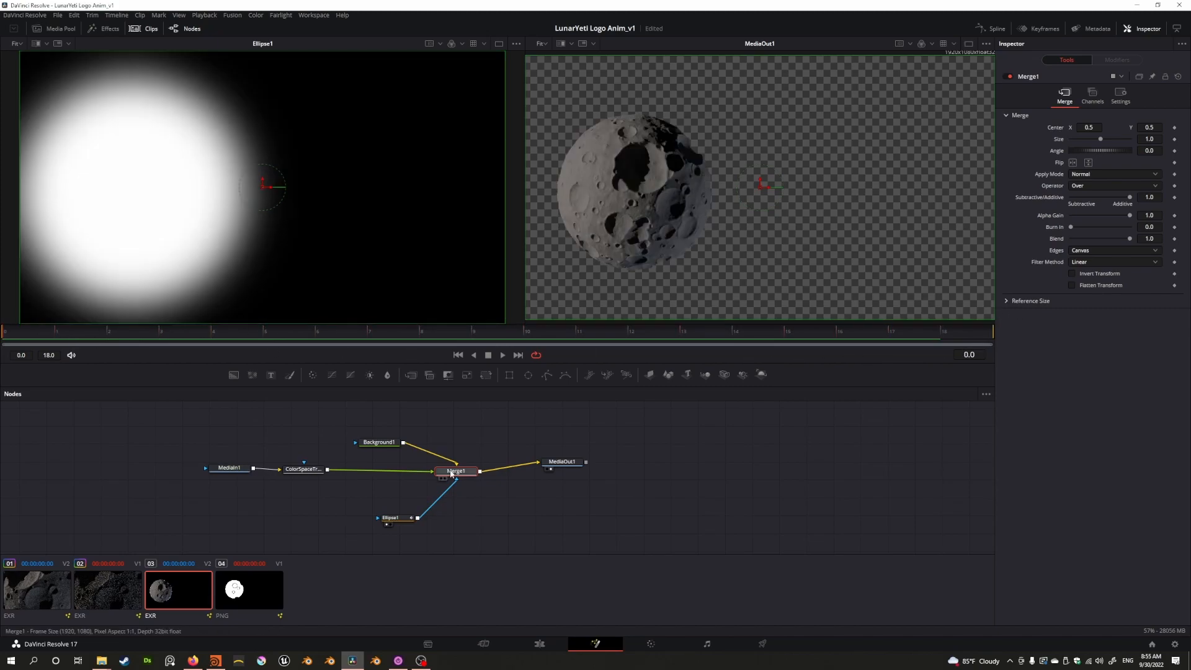
Load Merge1 into the first viewer, align MediaOut1 level with it, and scrub the moon fade to frame 6
key(1)
click(383, 442)
drag(555, 463, 559, 472)
drag(204, 334, 317, 333)
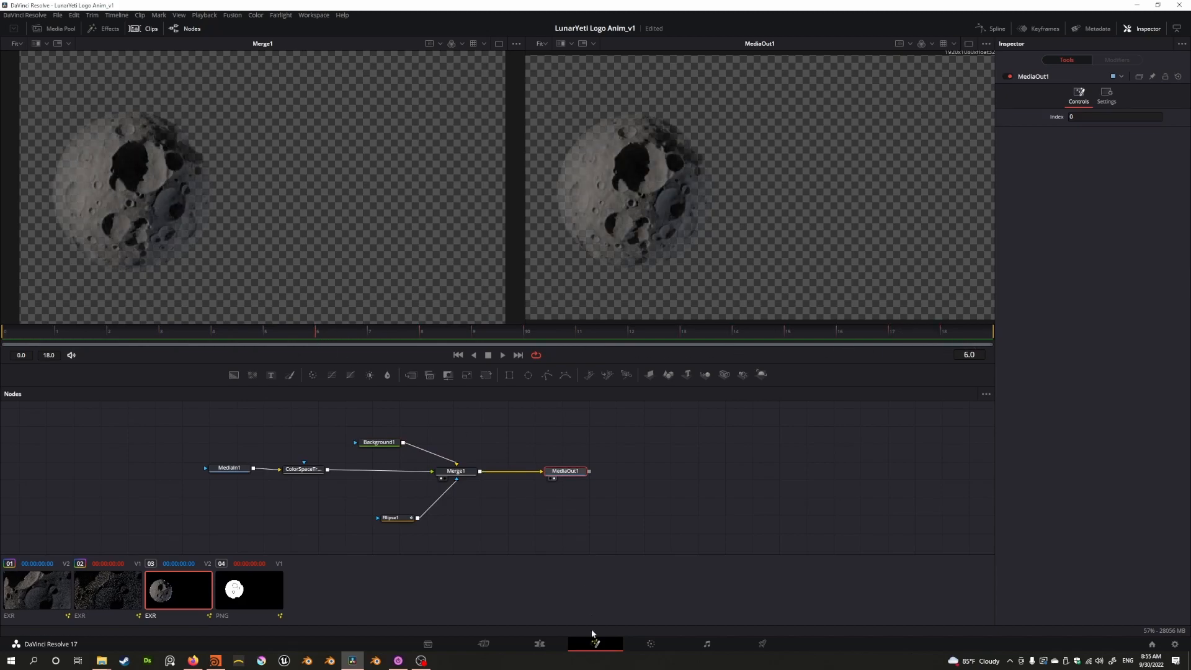
Return to the edit timeline and scrub through the moon destruction and logo reveal to the end at 01:00:10:21
click(539, 643)
drag(330, 420, 850, 470)
middle_drag(848, 468, 447, 470)
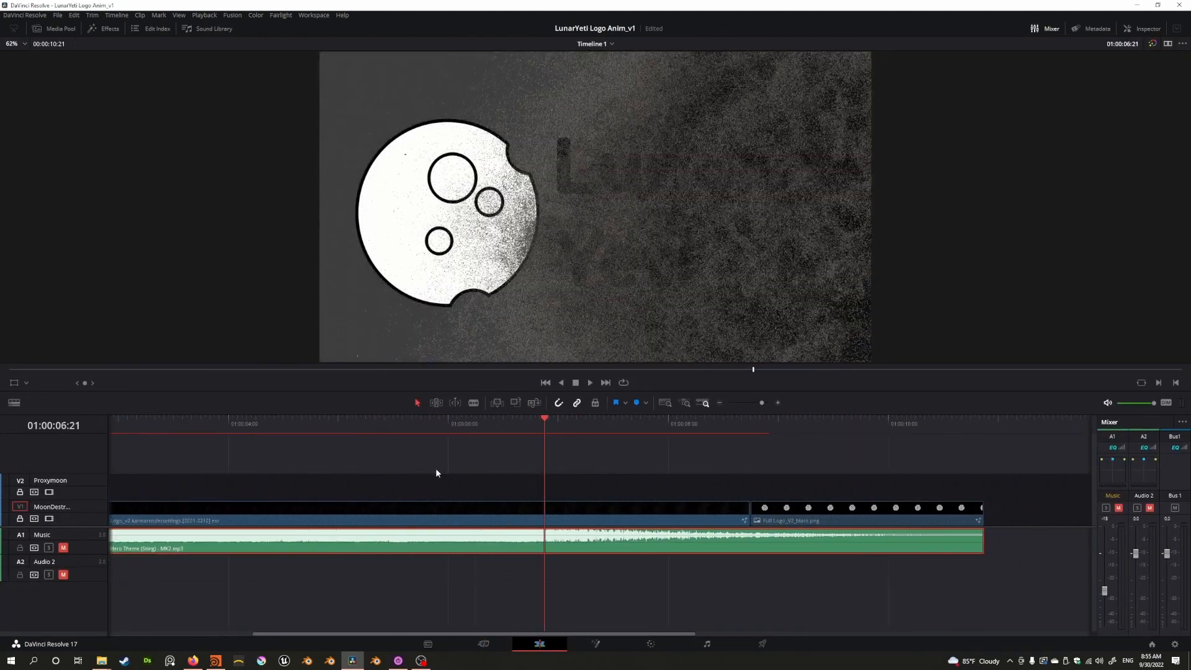
drag(480, 419, 918, 456)
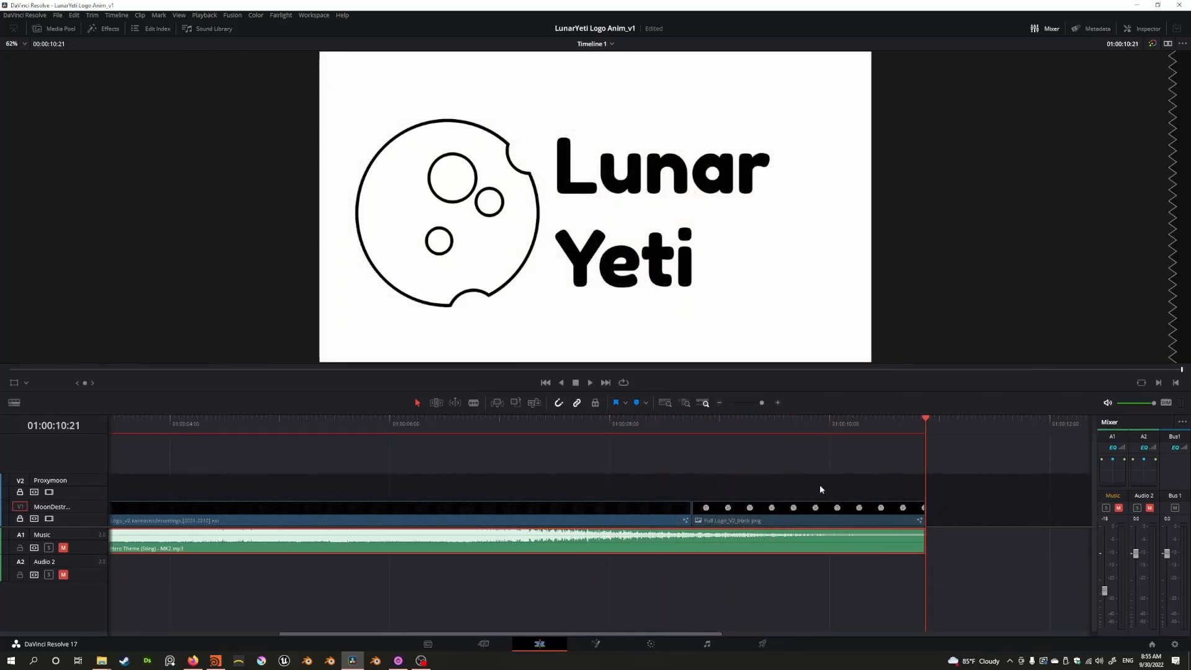
Scrub the edit timeline back from the final logo to the moon section and return the playhead to 01:00:00:00
click(596, 643)
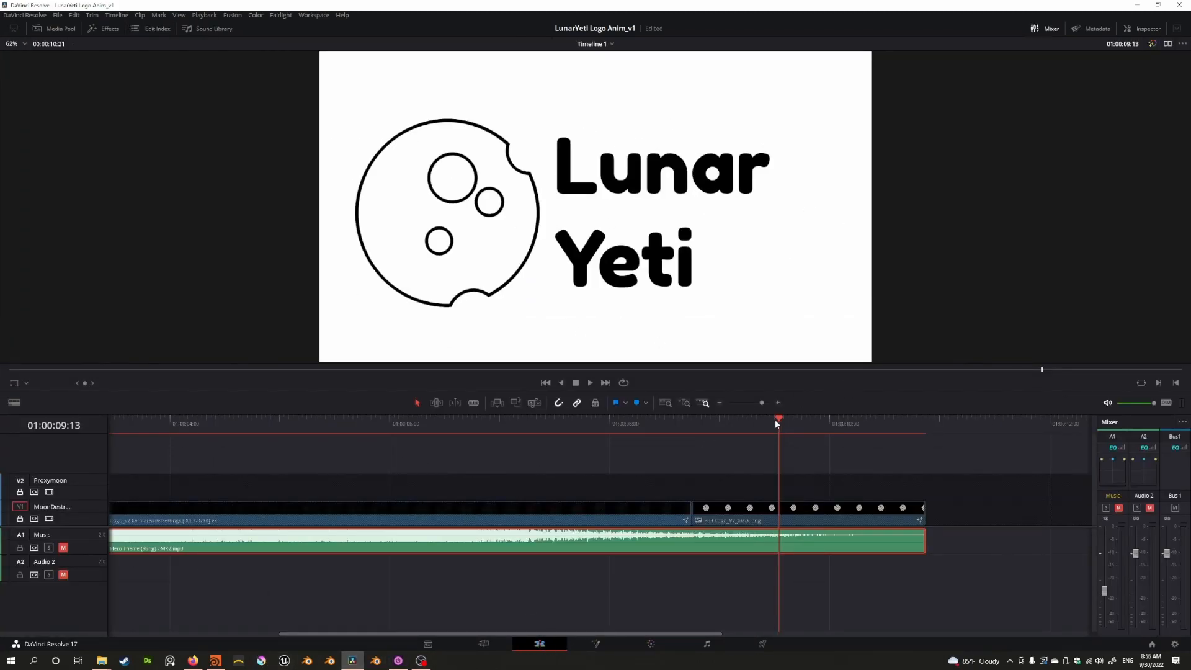
drag(777, 423, 218, 414)
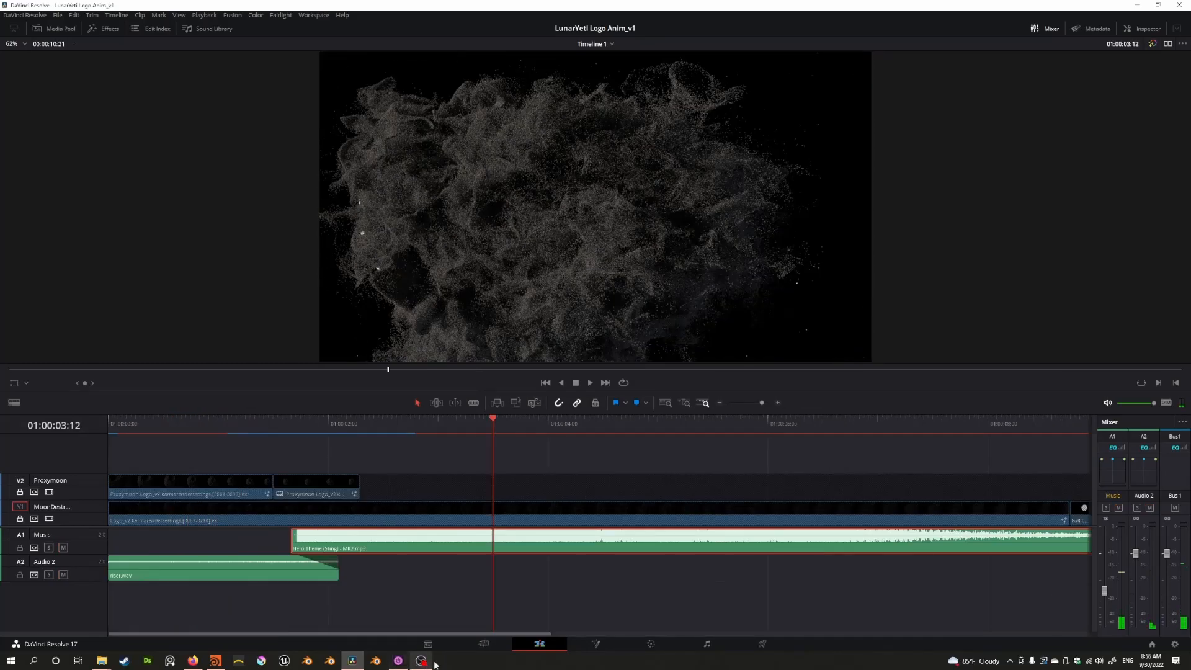
key(Home)
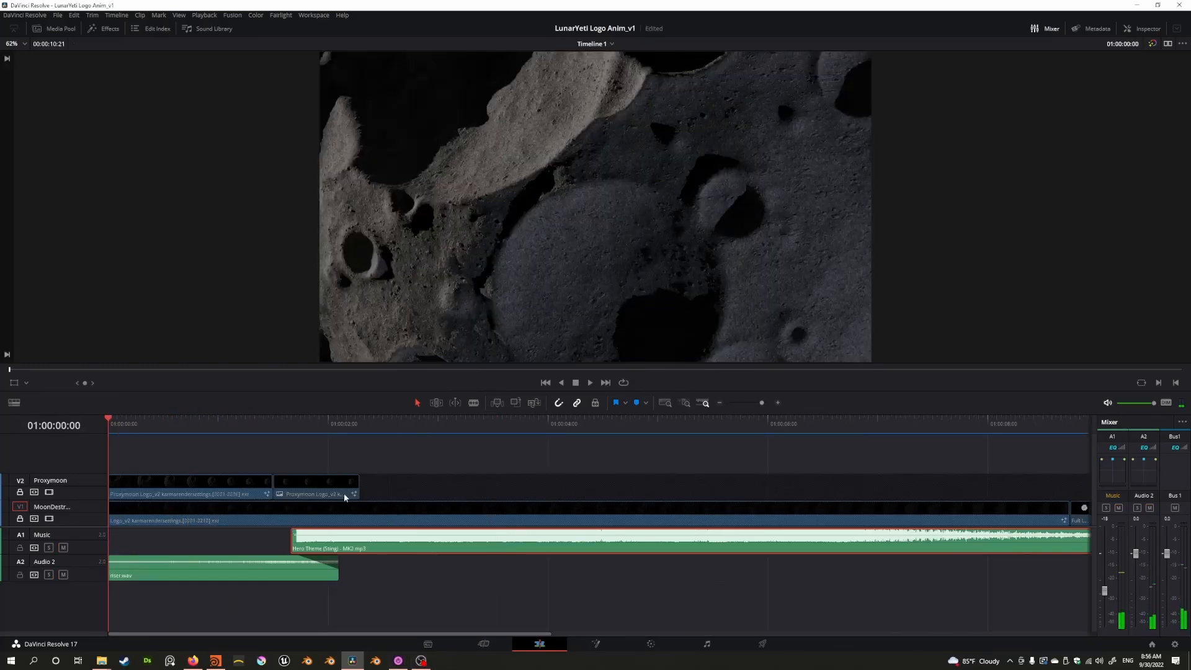